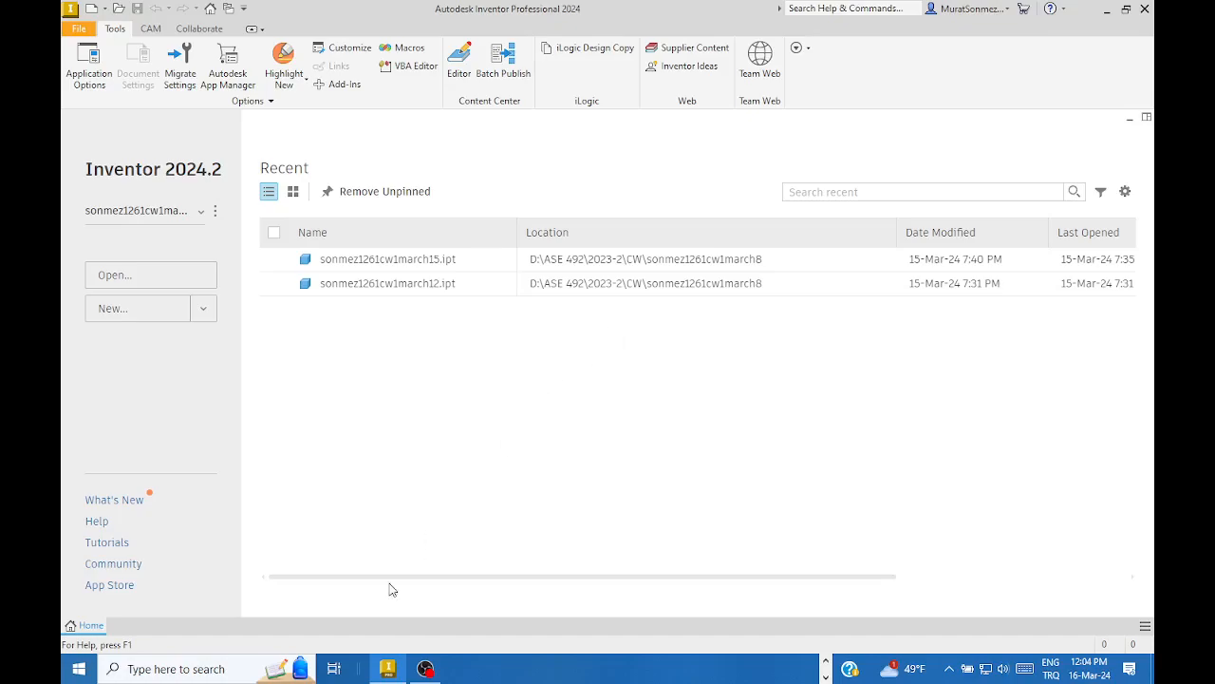
- Open the Windows search panel that lists recent apps, including Autodesk Inventor Professional 2024
click(156, 670)
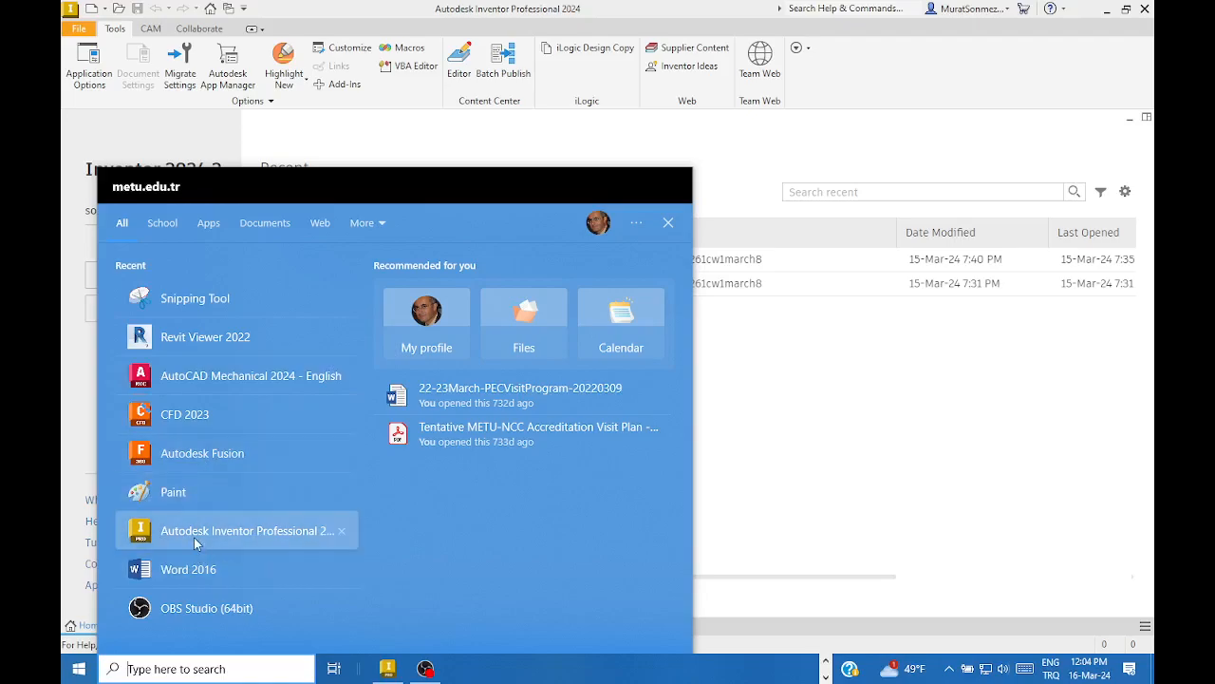
- Dismiss the search panel and bring the AB Tutor classroom console forward from the taskbar
click(759, 517)
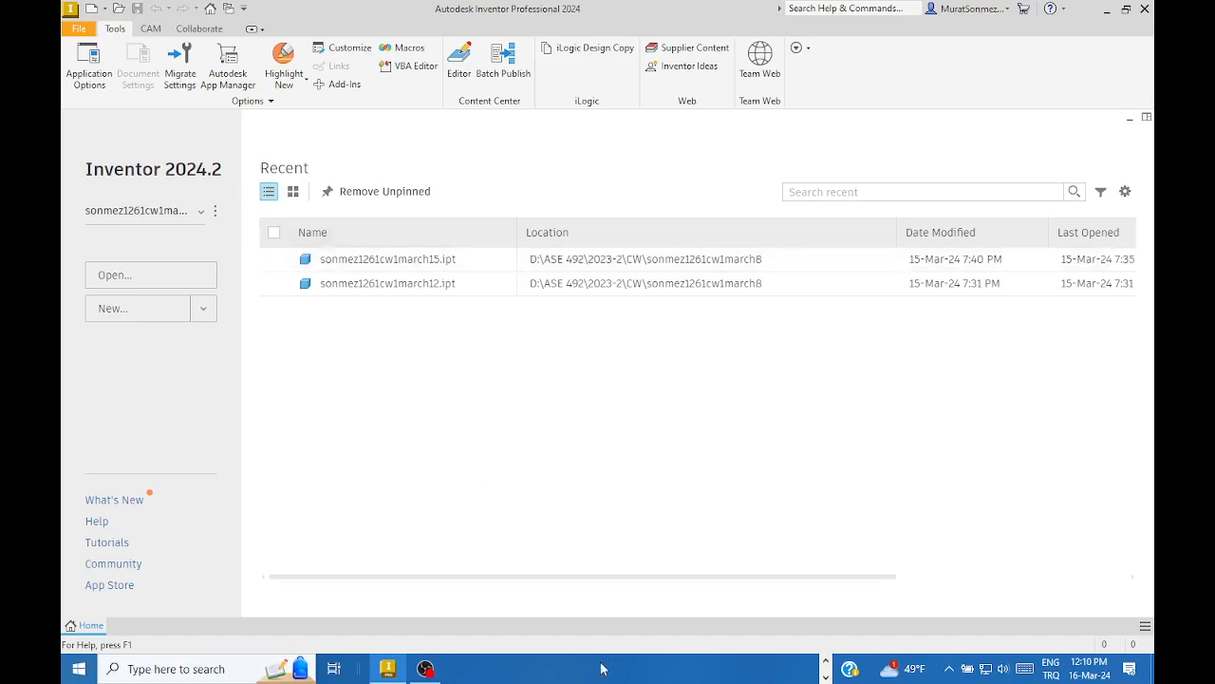
click(826, 663)
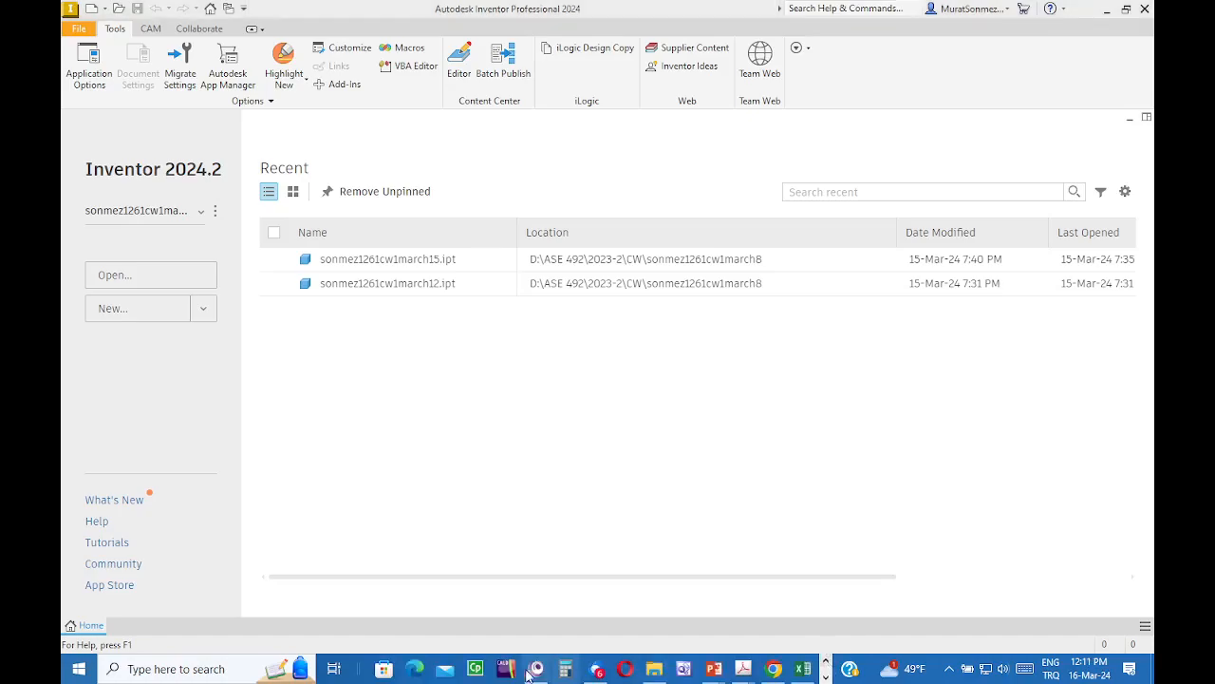
click(583, 569)
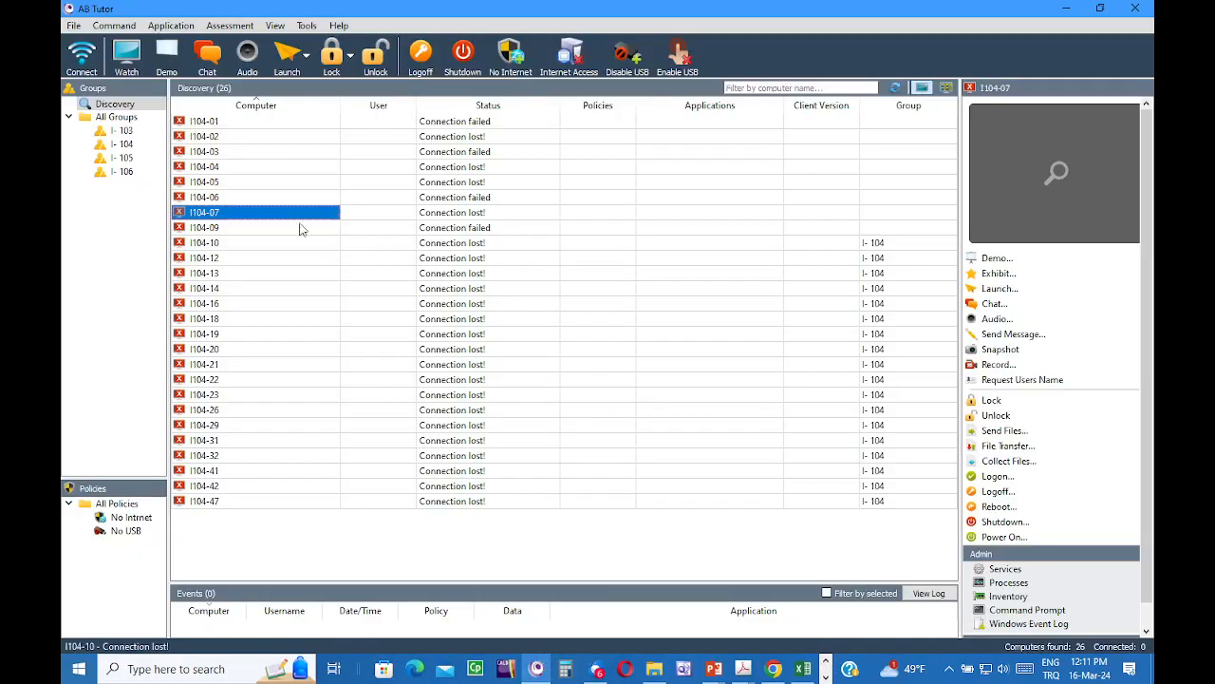
- In Discovery, select all lab computers, connect to them, and lock them
click(114, 104)
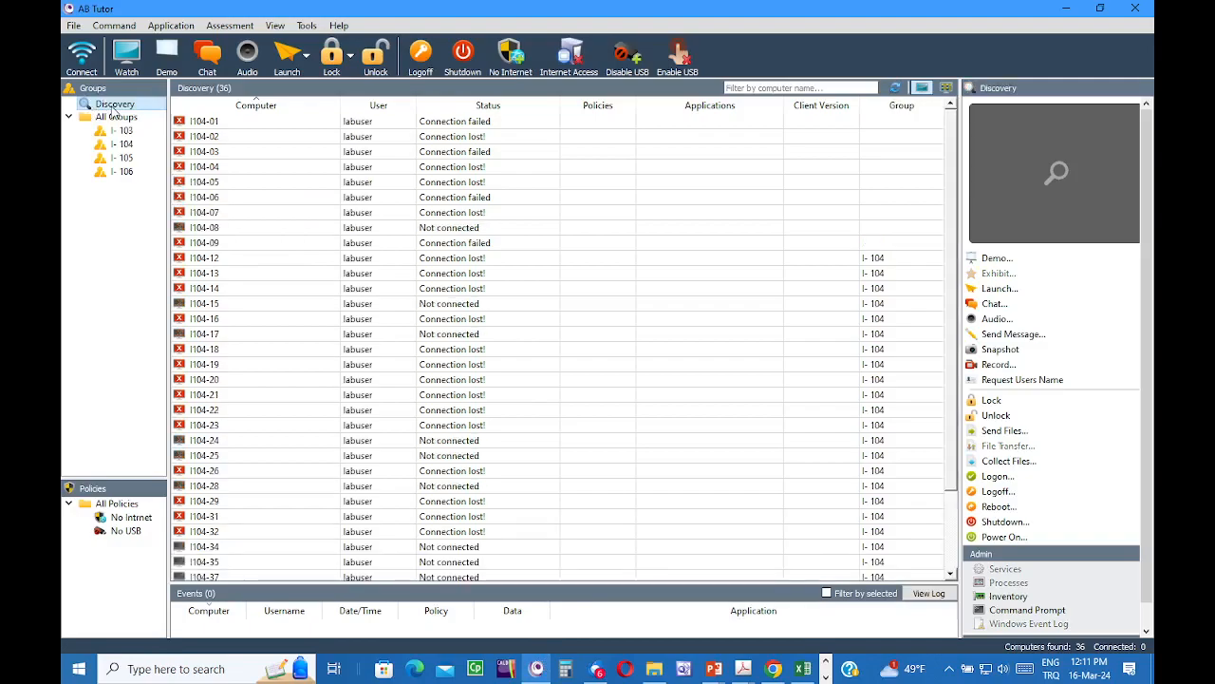
mouse_move(273, 368)
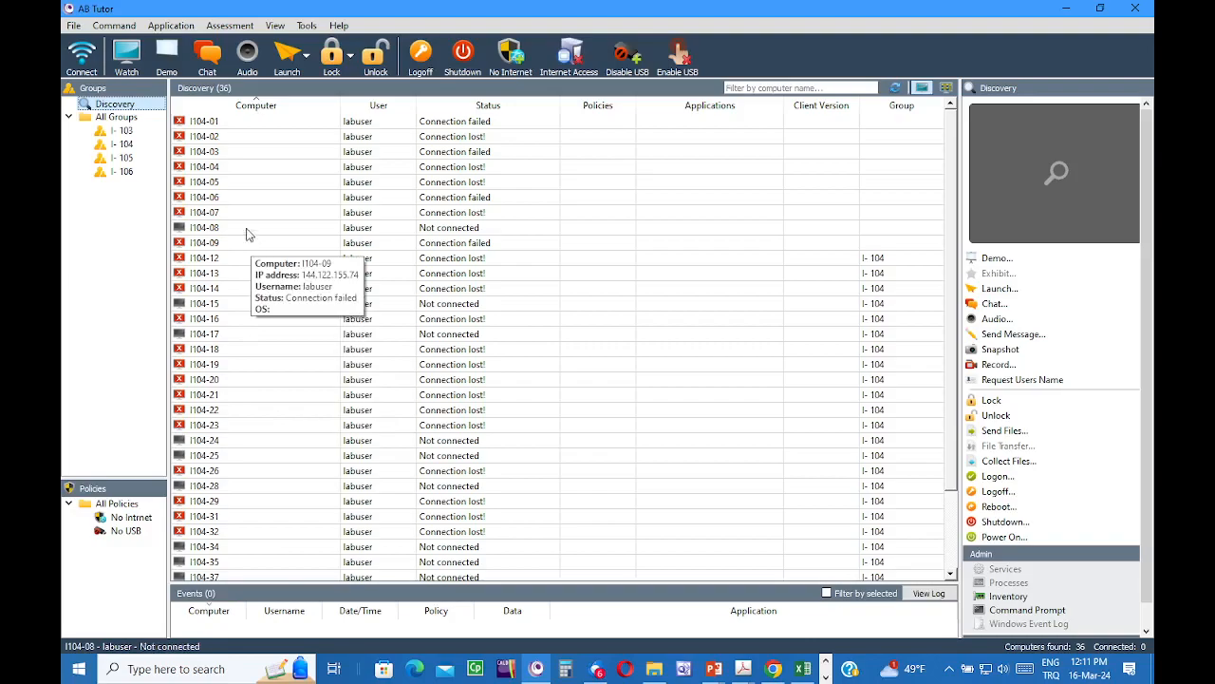
click(207, 185)
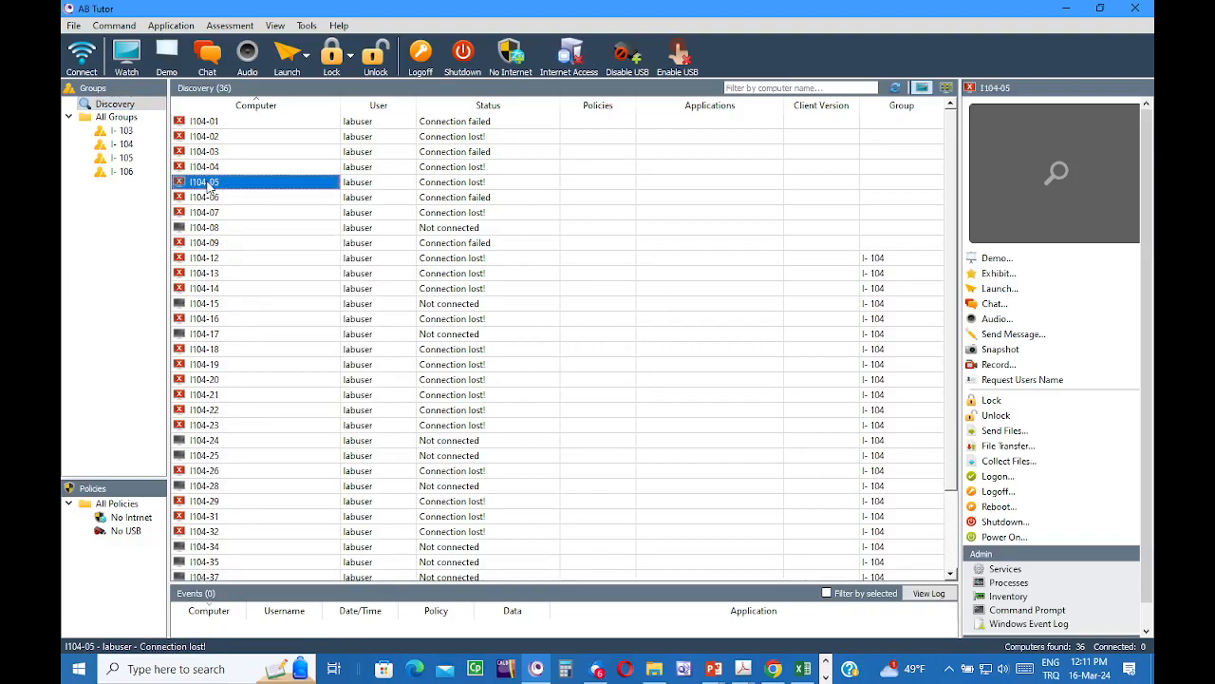
key(ctrl+a)
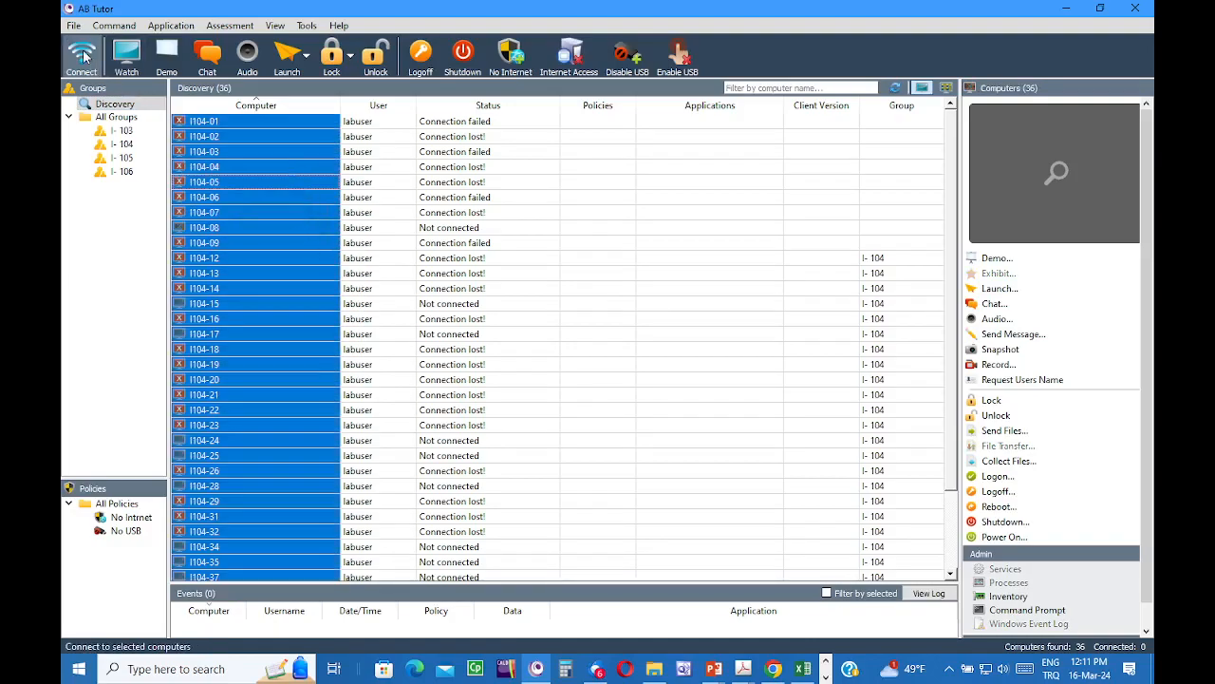
click(83, 55)
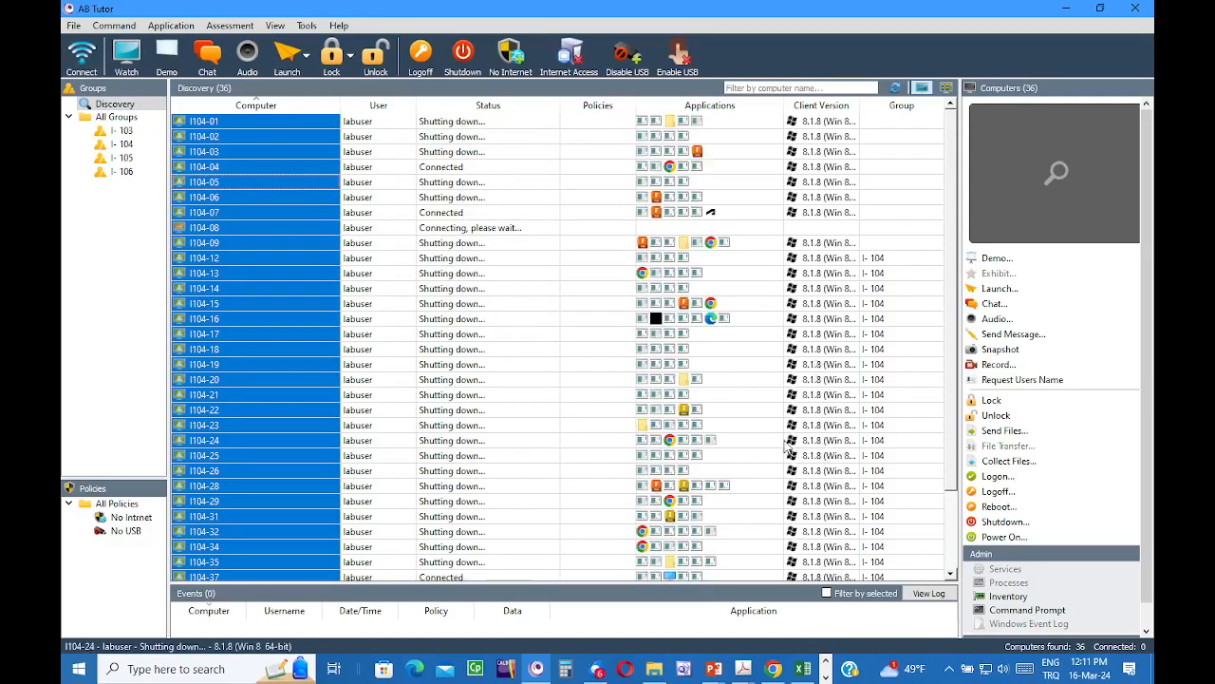
click(334, 57)
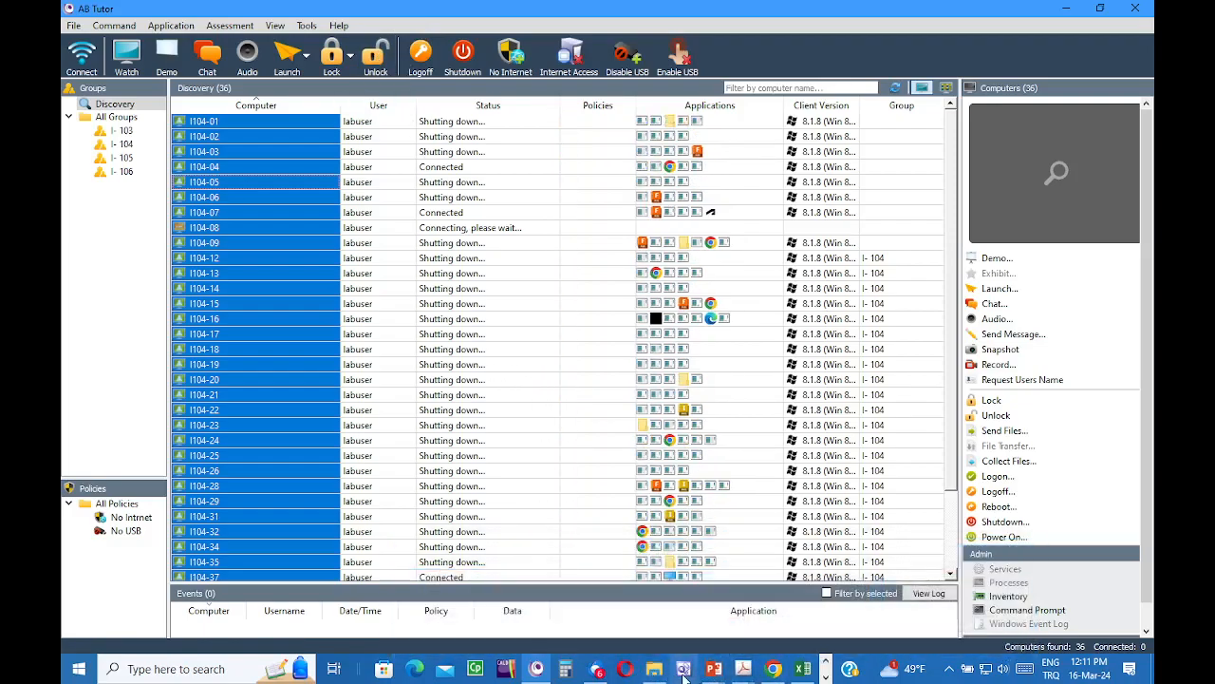
- Open the Windows search panel of recent apps
mouse_move(802, 671)
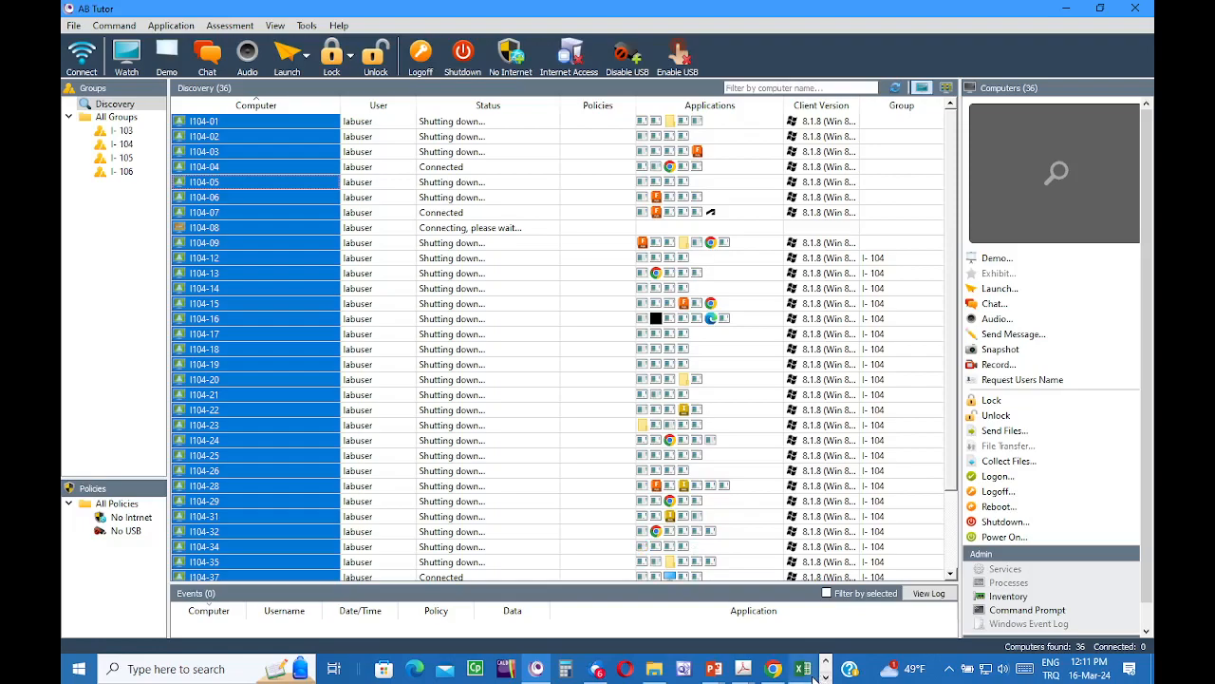
mouse_move(744, 676)
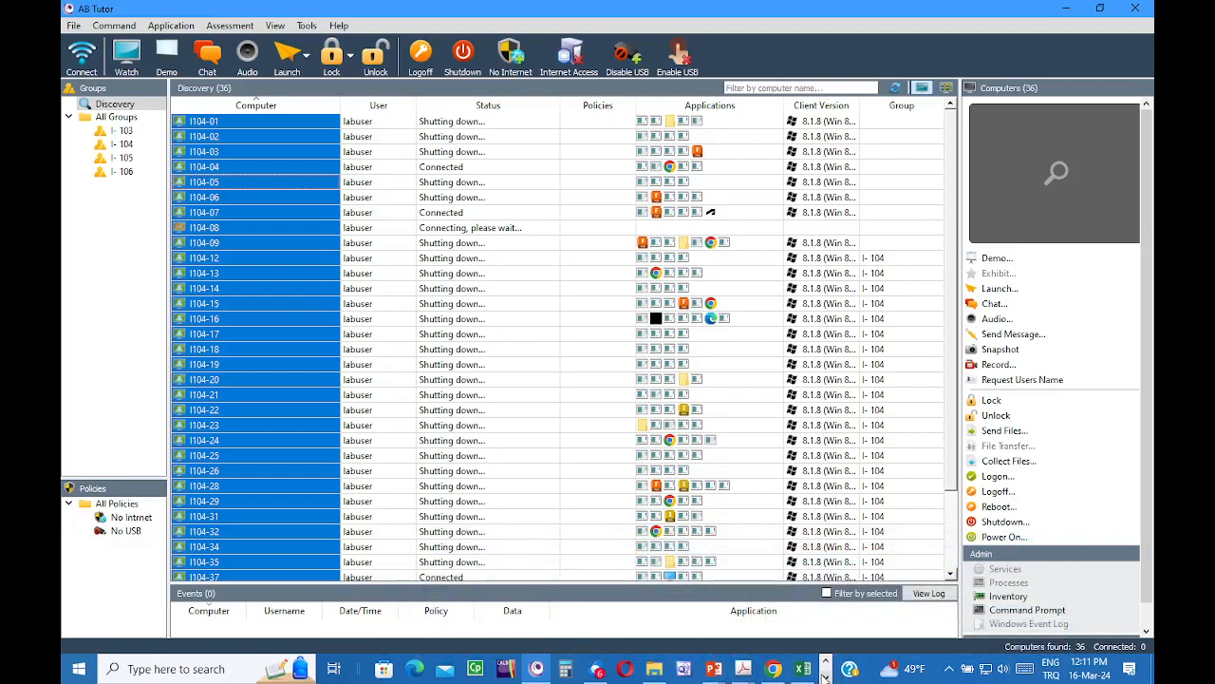
click(152, 668)
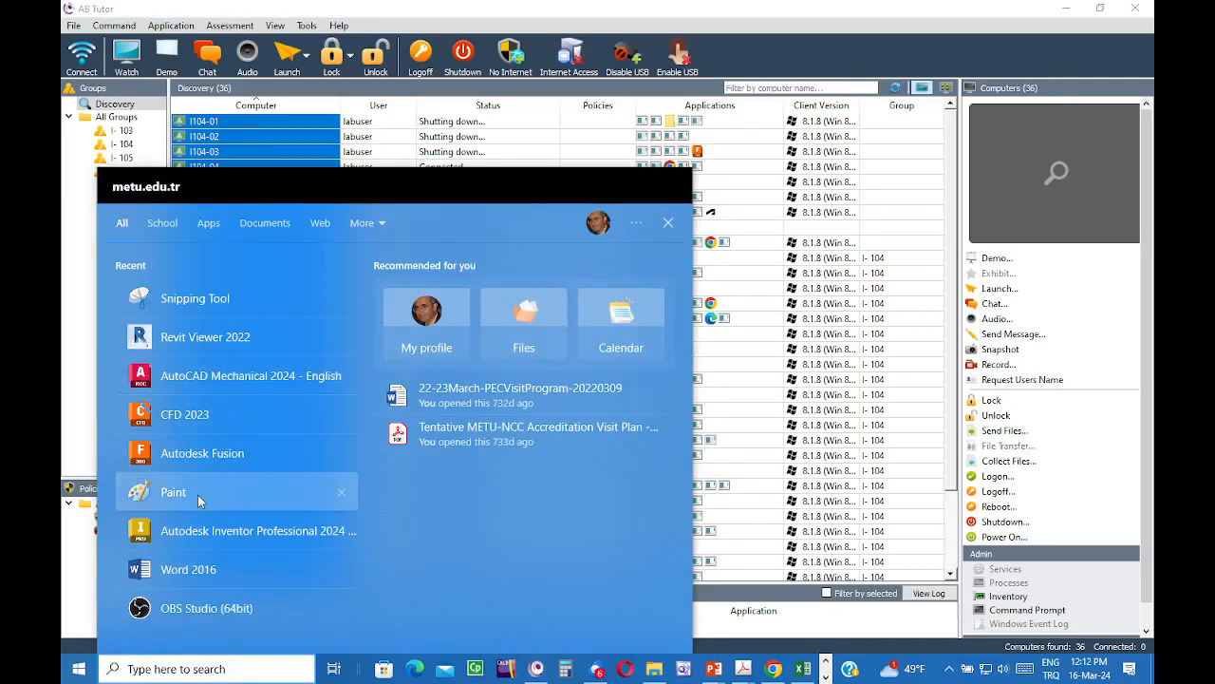
- Launch Word 2016, create a blank document containing 'a', and start saving it
click(187, 571)
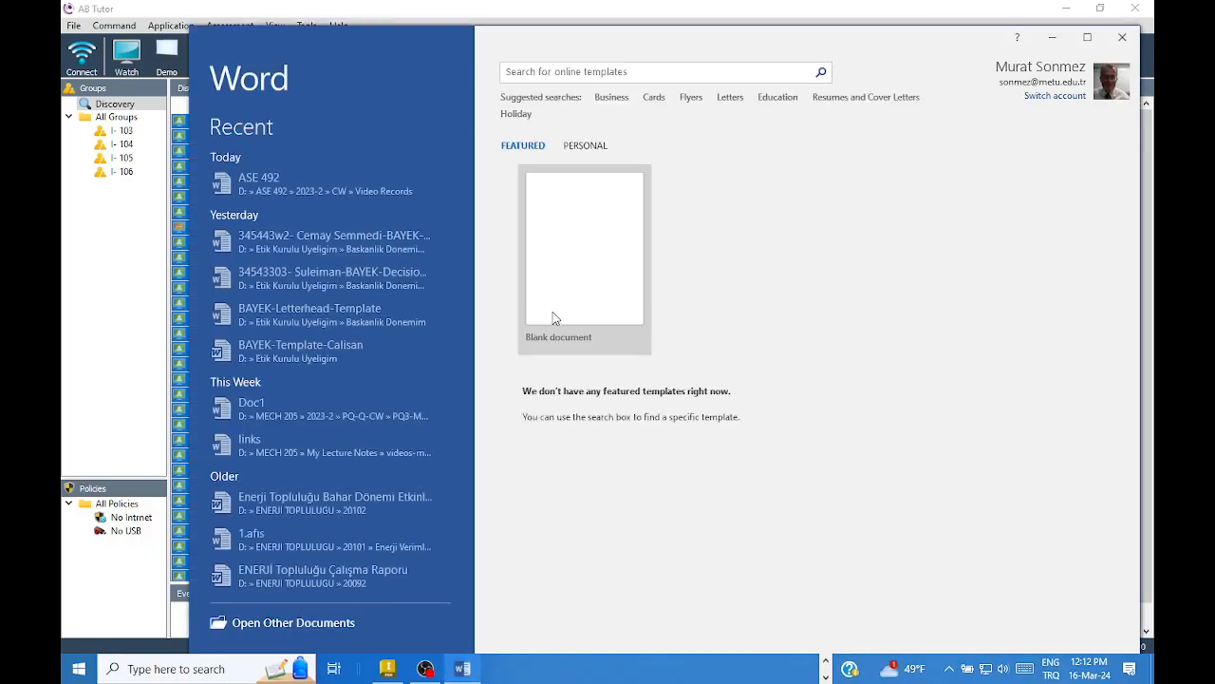
click(550, 232)
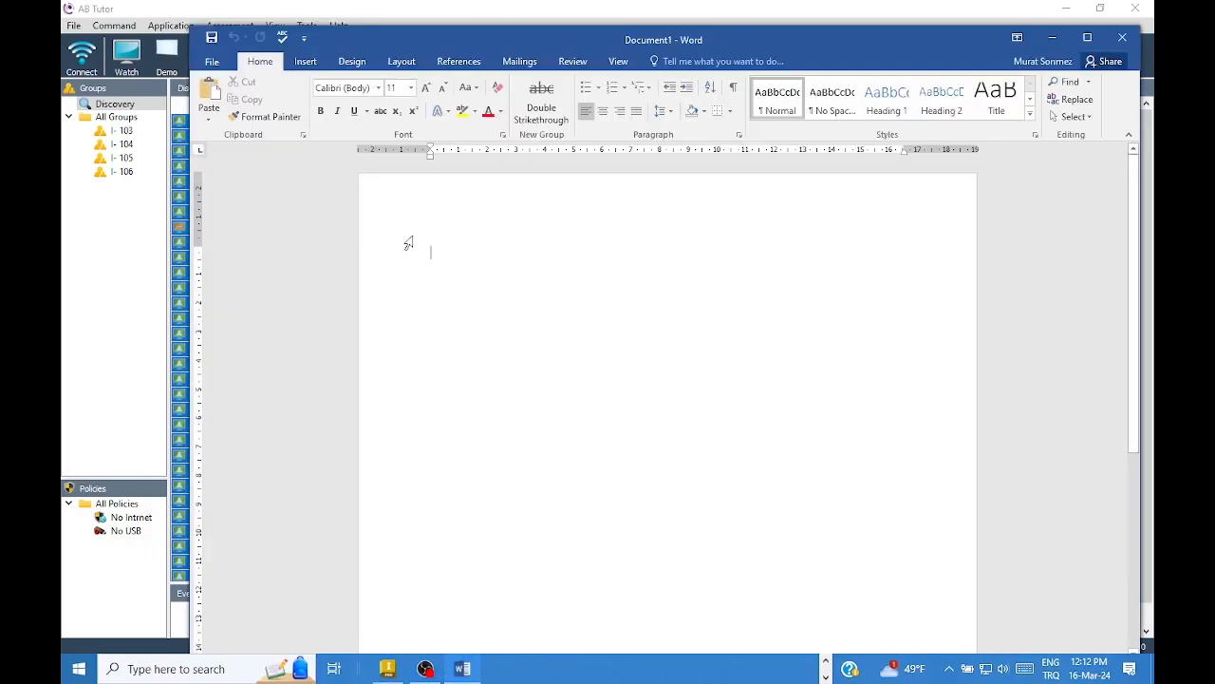
text(a)
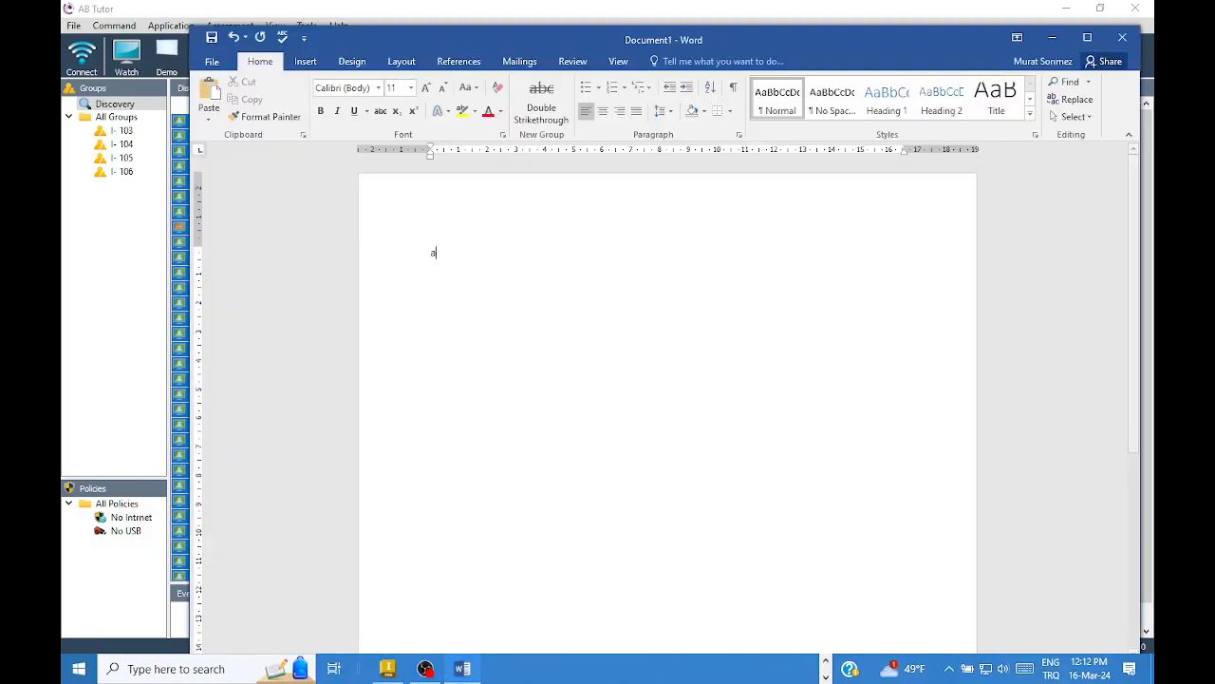
click(212, 38)
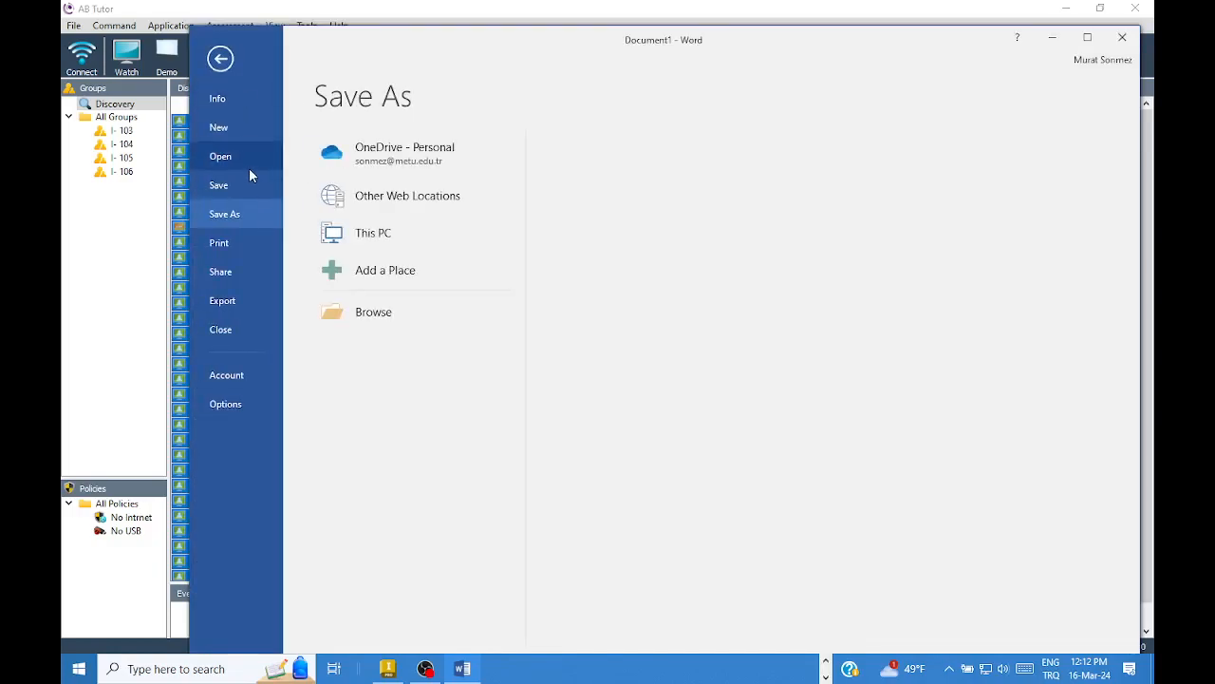
- Browse This PC to the Savunma Teknolojileri Topluluğu folder on D: and save the document as 'a'
click(391, 250)
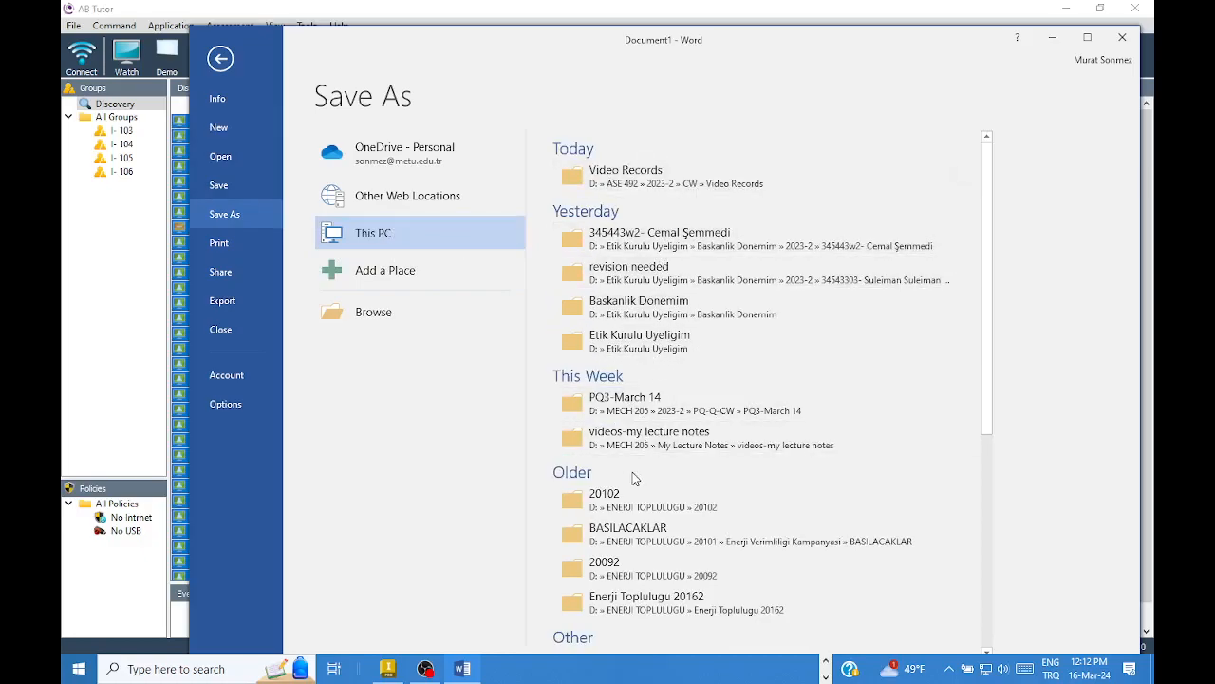
click(652, 178)
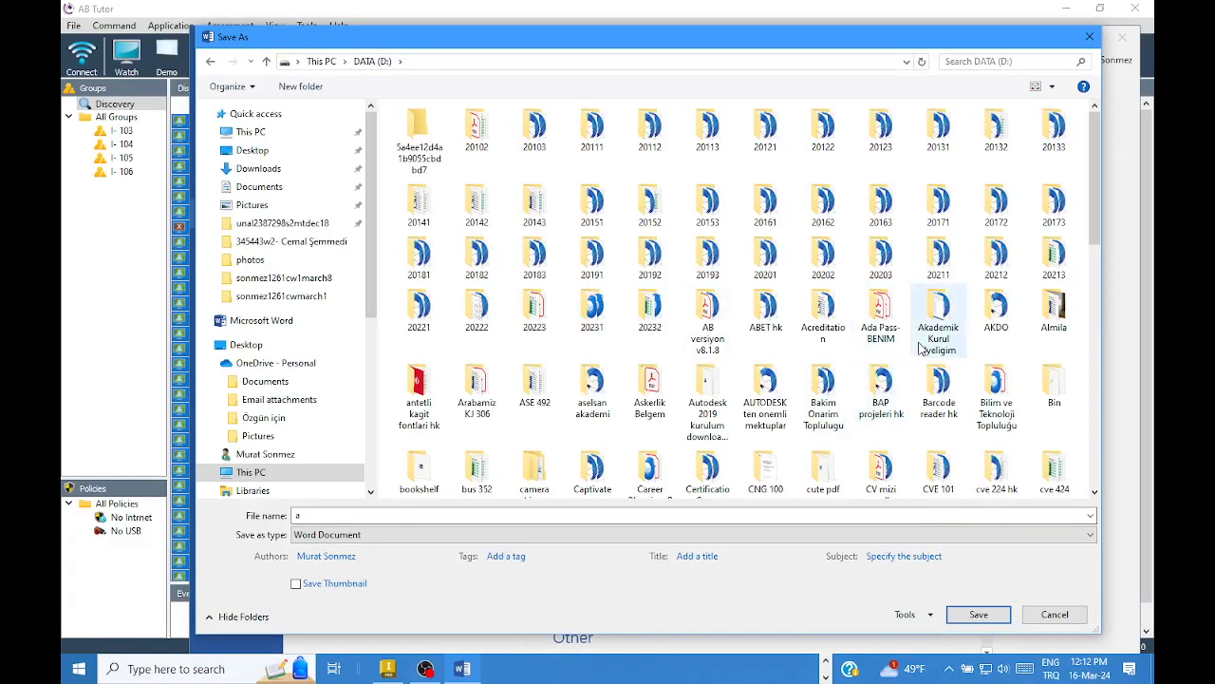
scroll(864, 341, down, 2)
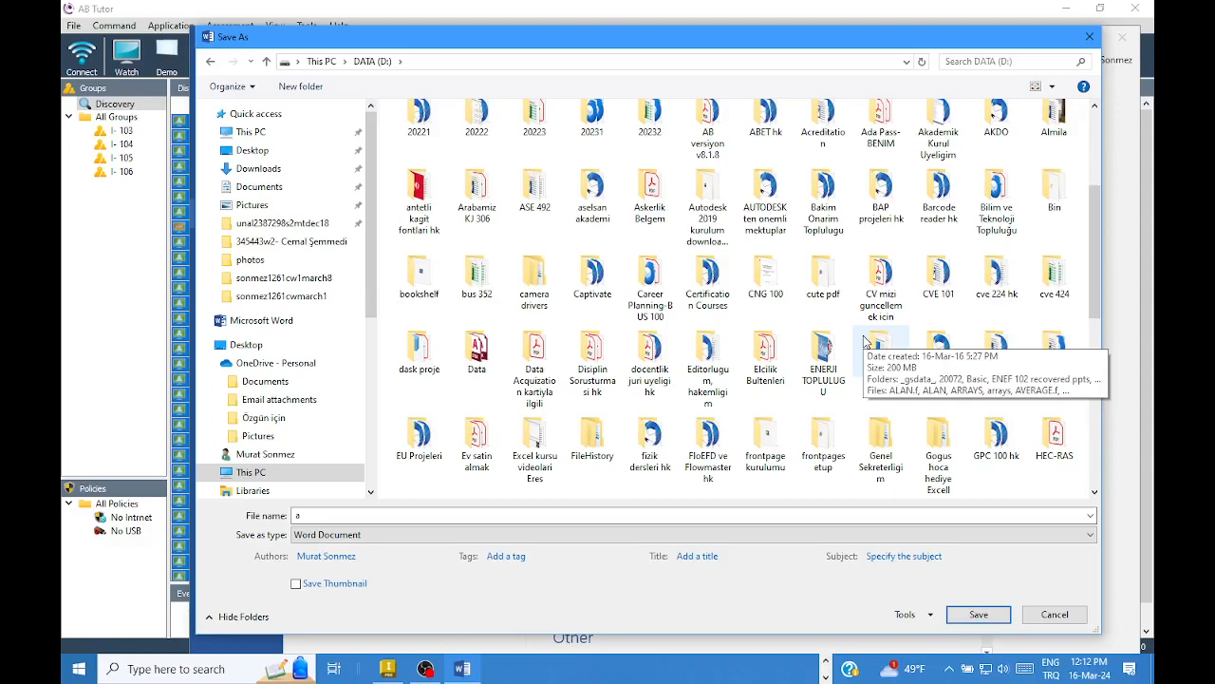
scroll(864, 342, down, 6)
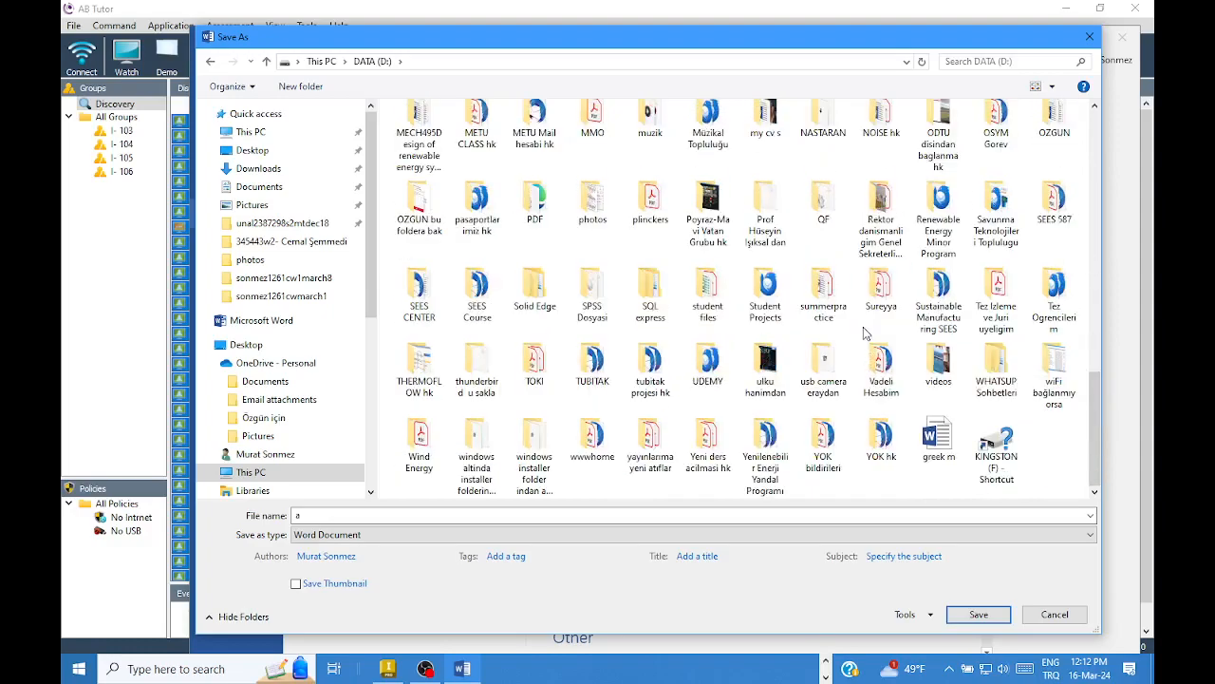
scroll(866, 330, up, 4)
scroll(866, 331, down, 10)
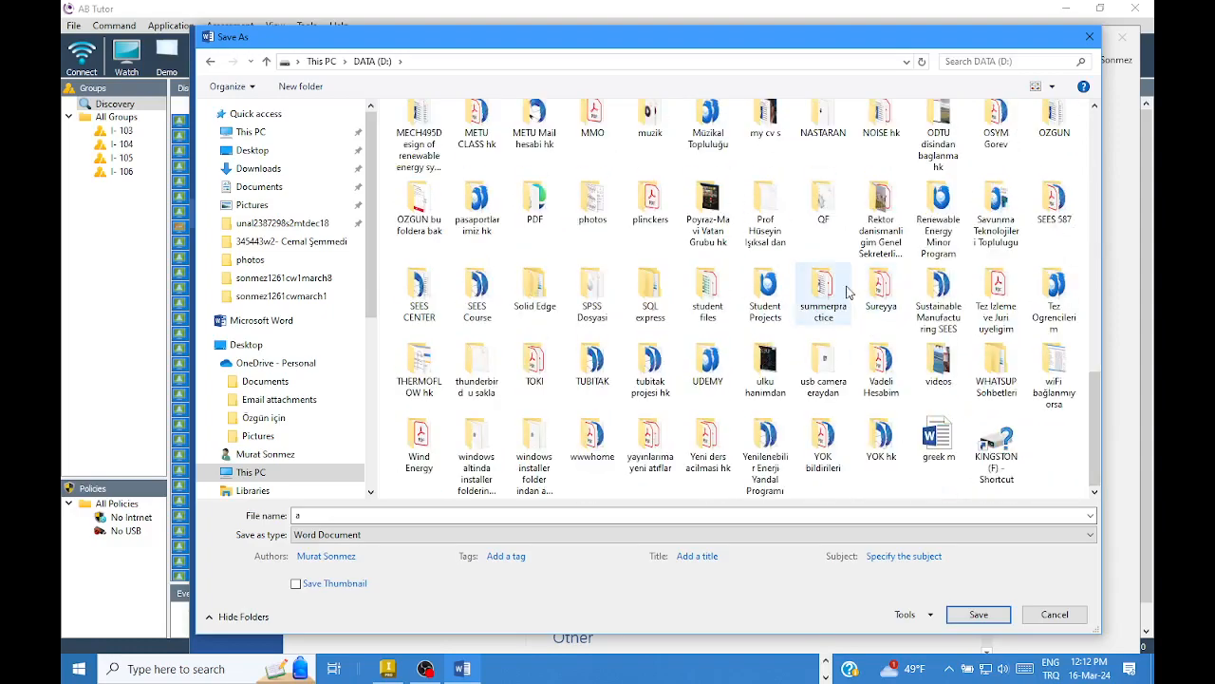
scroll(814, 275, up, 2)
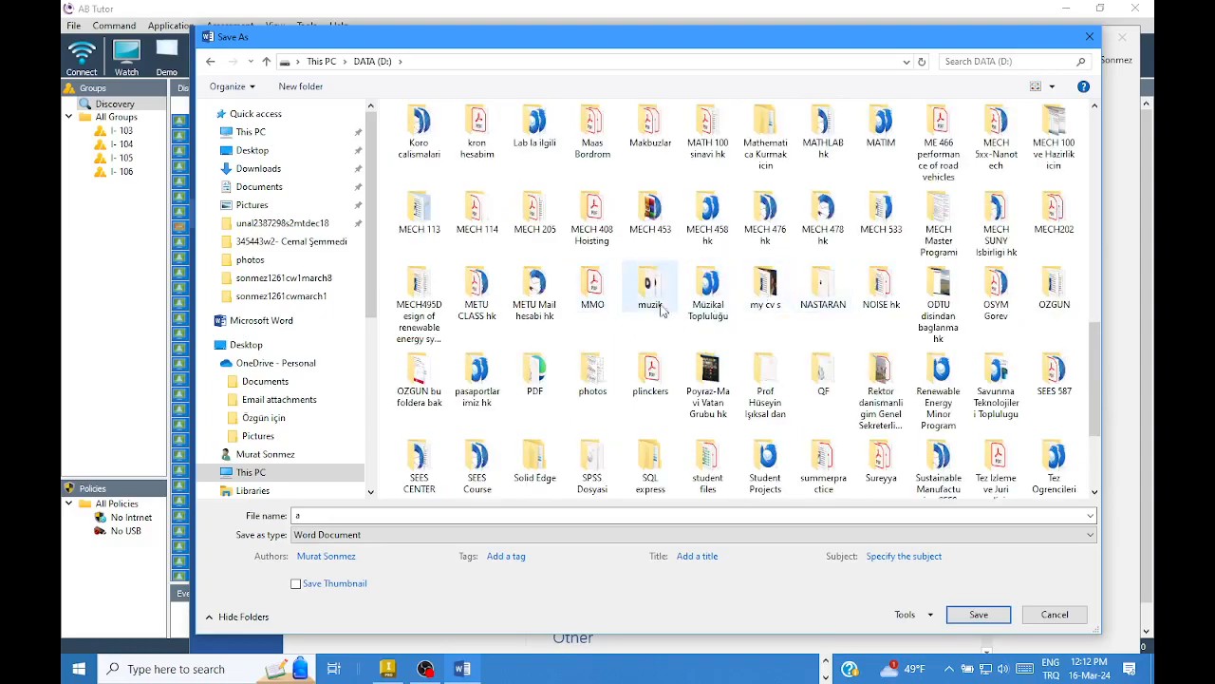
scroll(930, 351, down, 2)
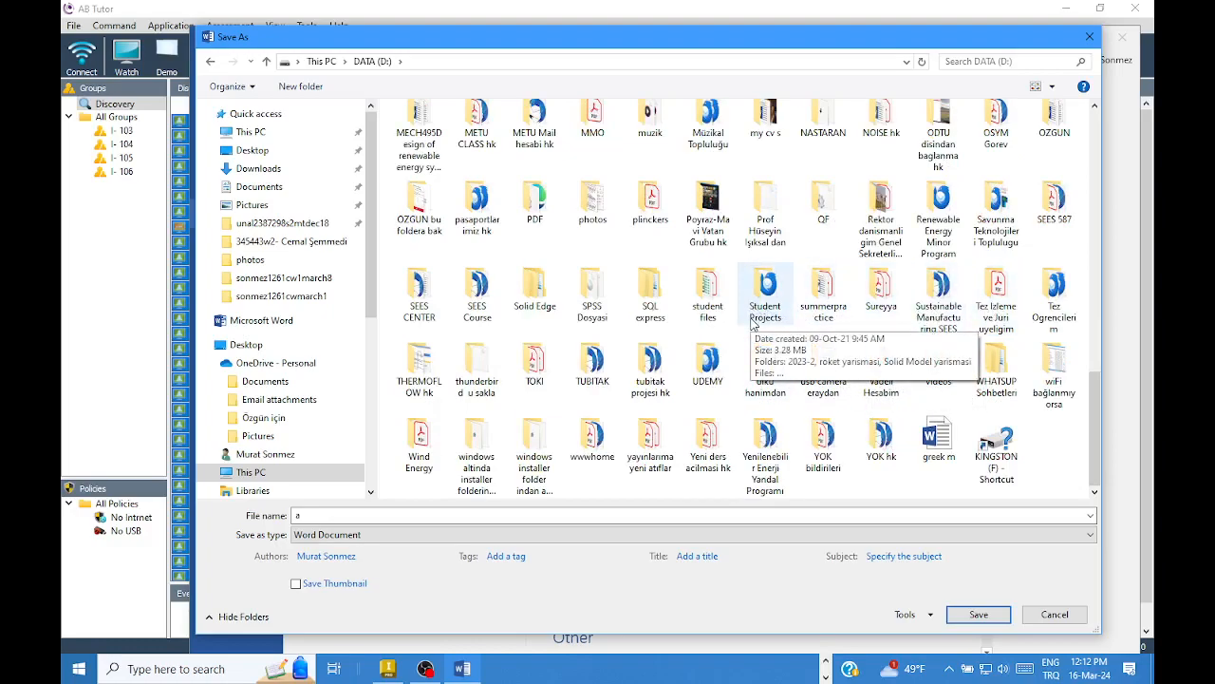
click(1002, 223)
double_click(1002, 224)
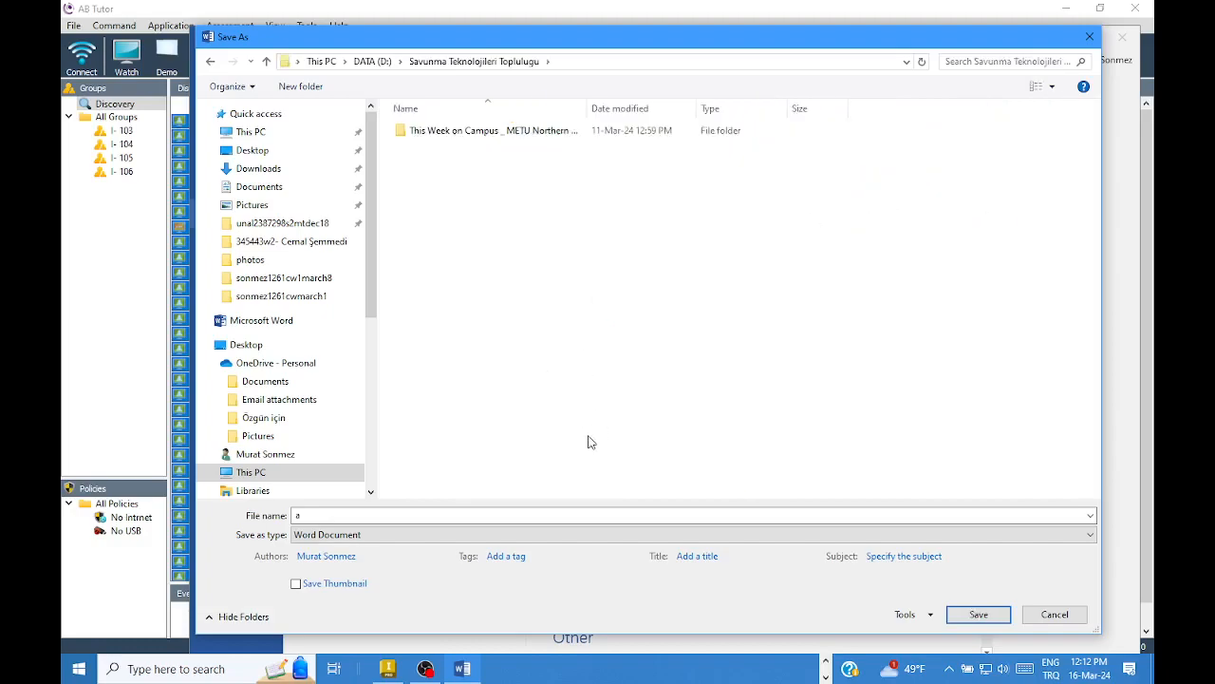
click(976, 614)
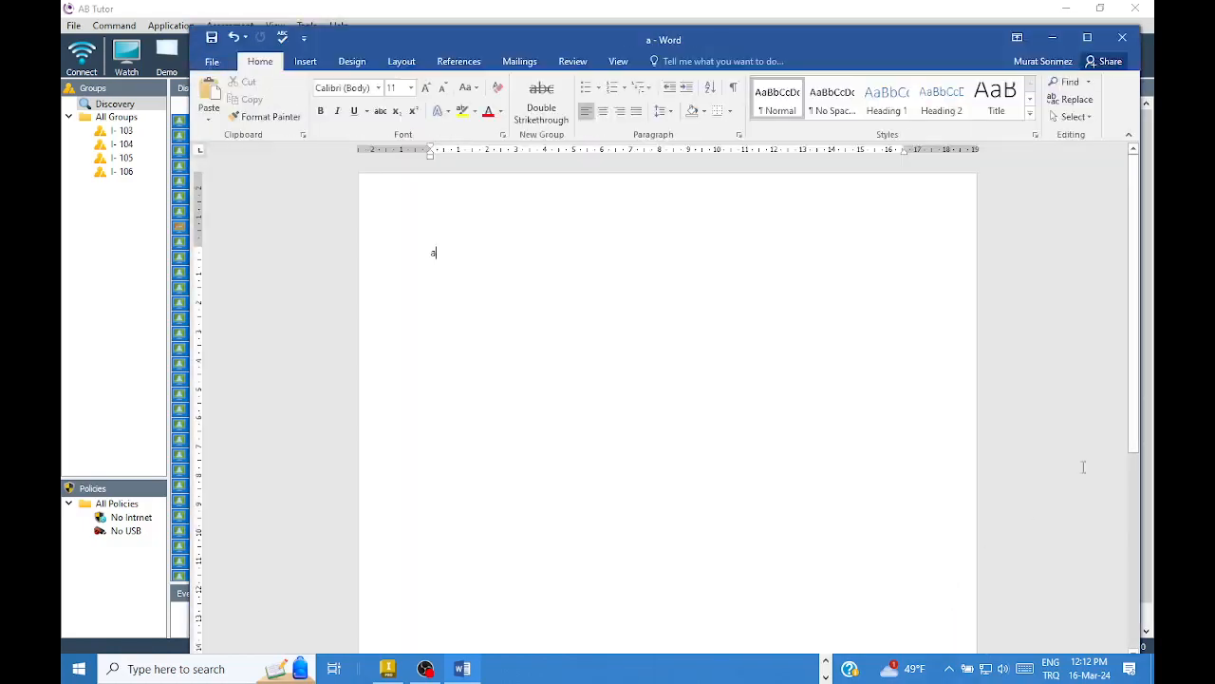
- Close Word and open Command > Send Files in AB Tutor
click(1123, 38)
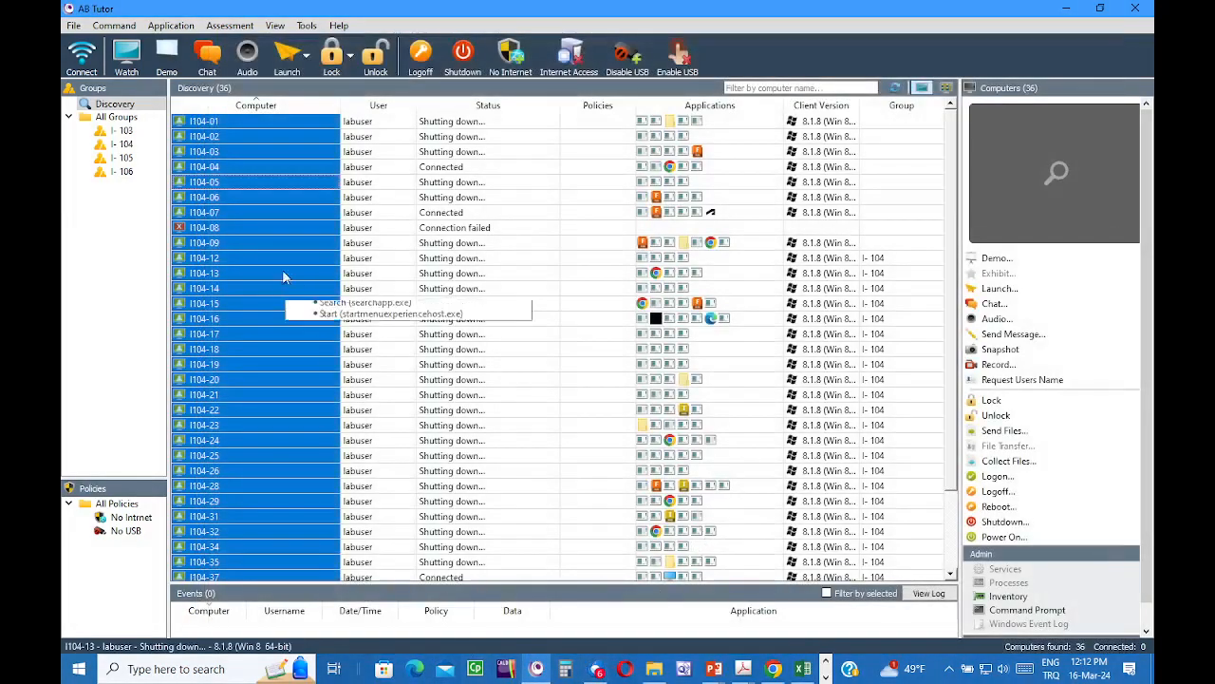
click(113, 27)
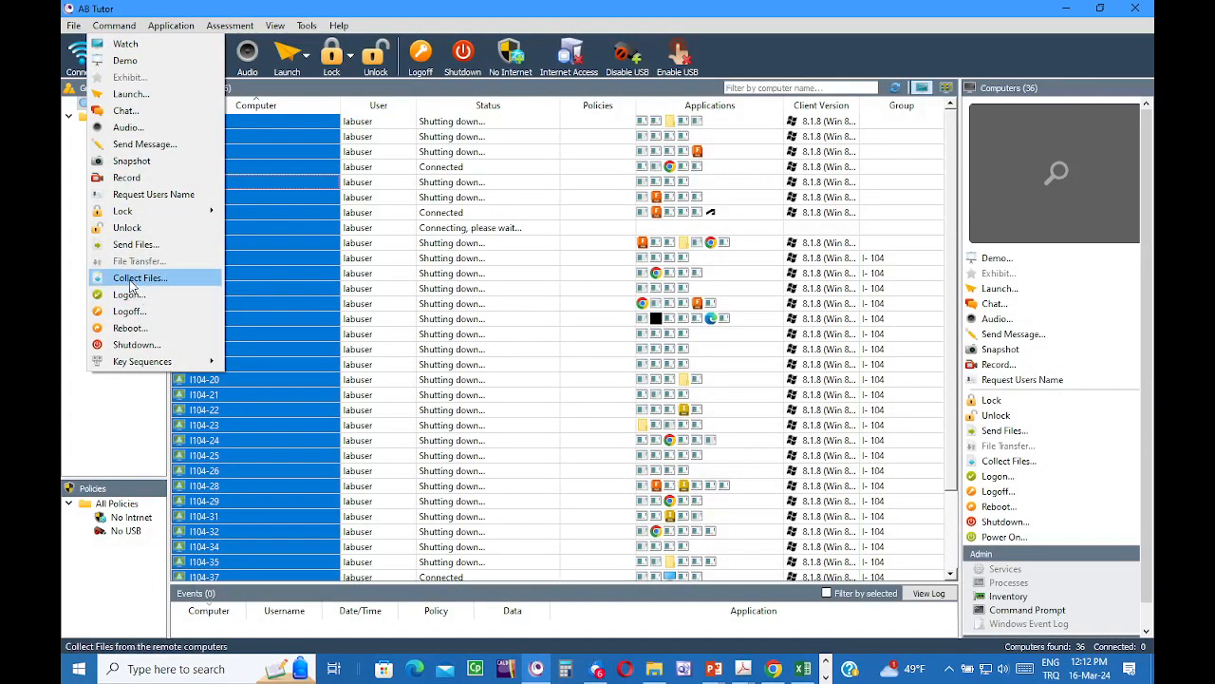
click(133, 244)
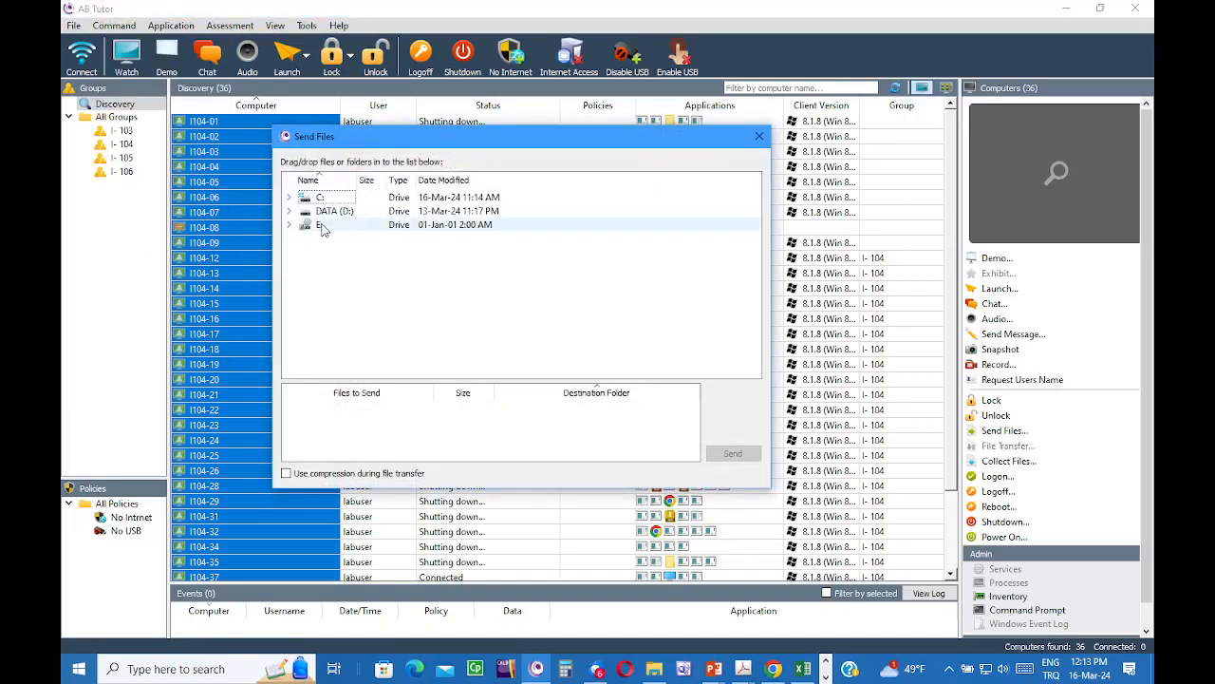
- Expand DATA (D:) > Savunma Teknolojileri Topluluğu and drag a.docx into Files to Send
click(289, 212)
scroll(366, 303, down, 5)
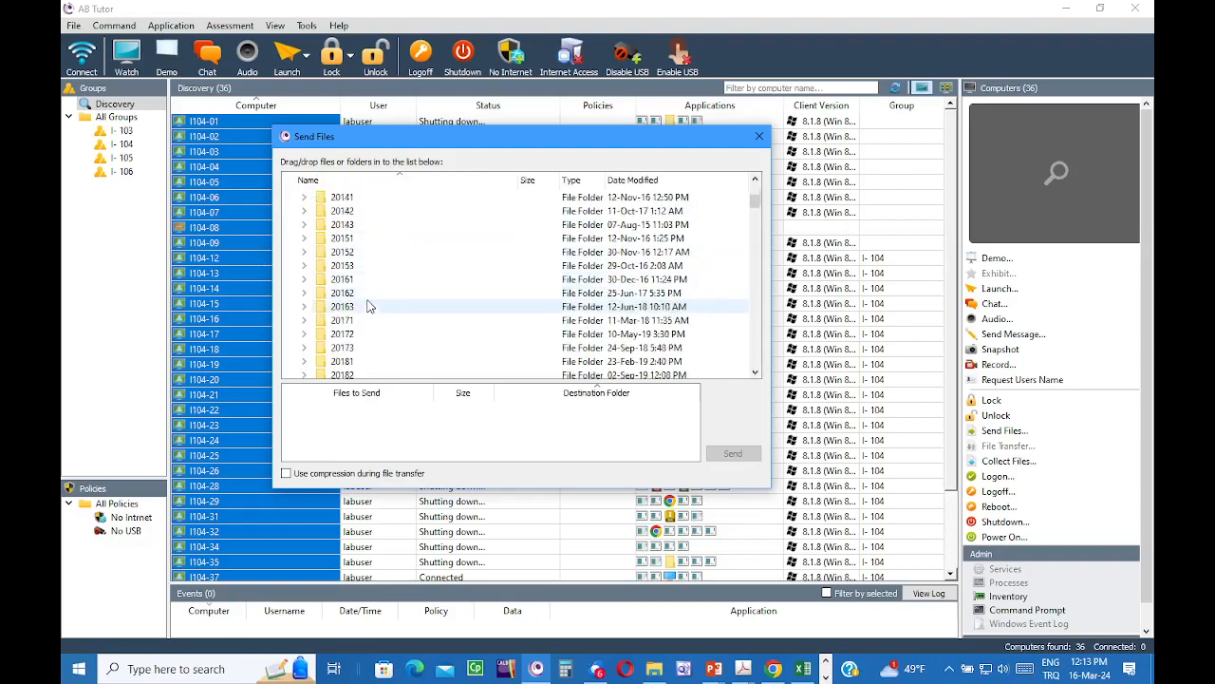
scroll(367, 302, down, 15)
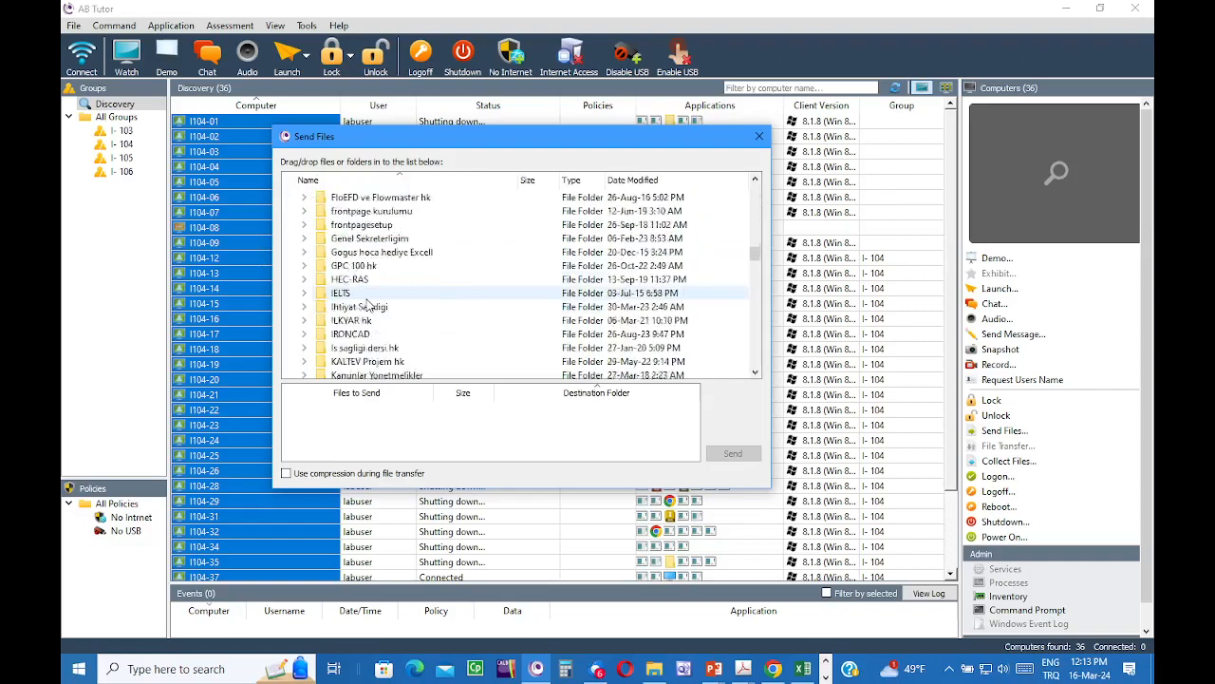
scroll(366, 304, down, 3)
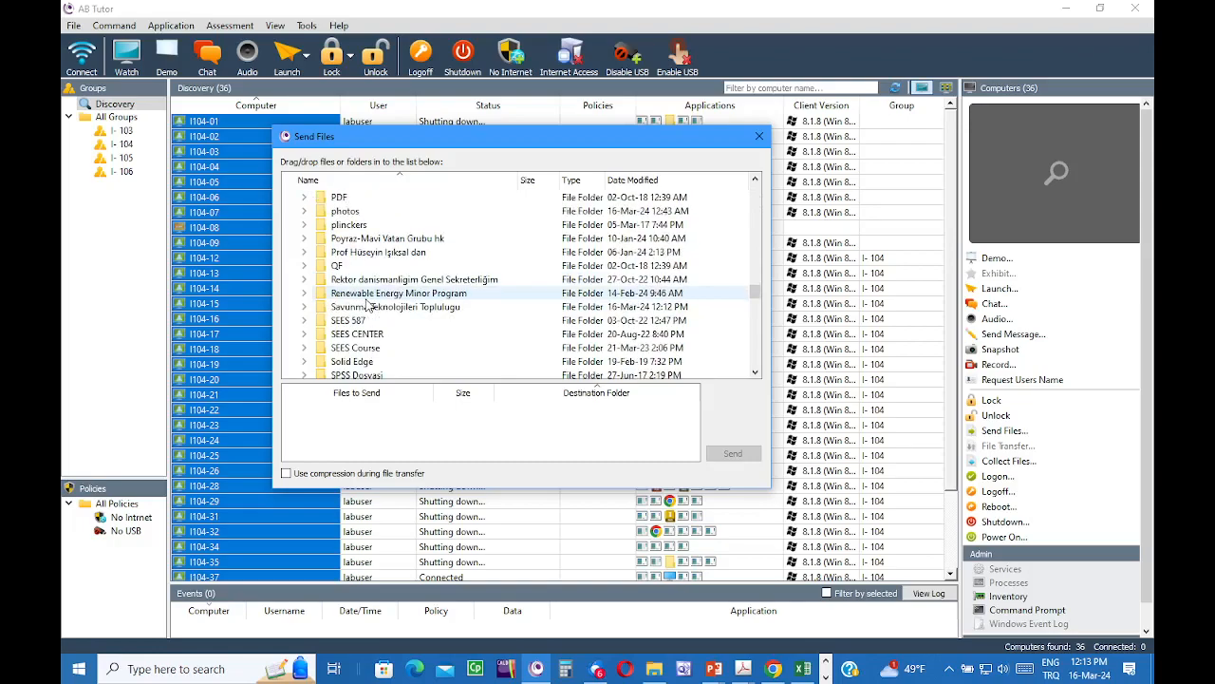
click(304, 308)
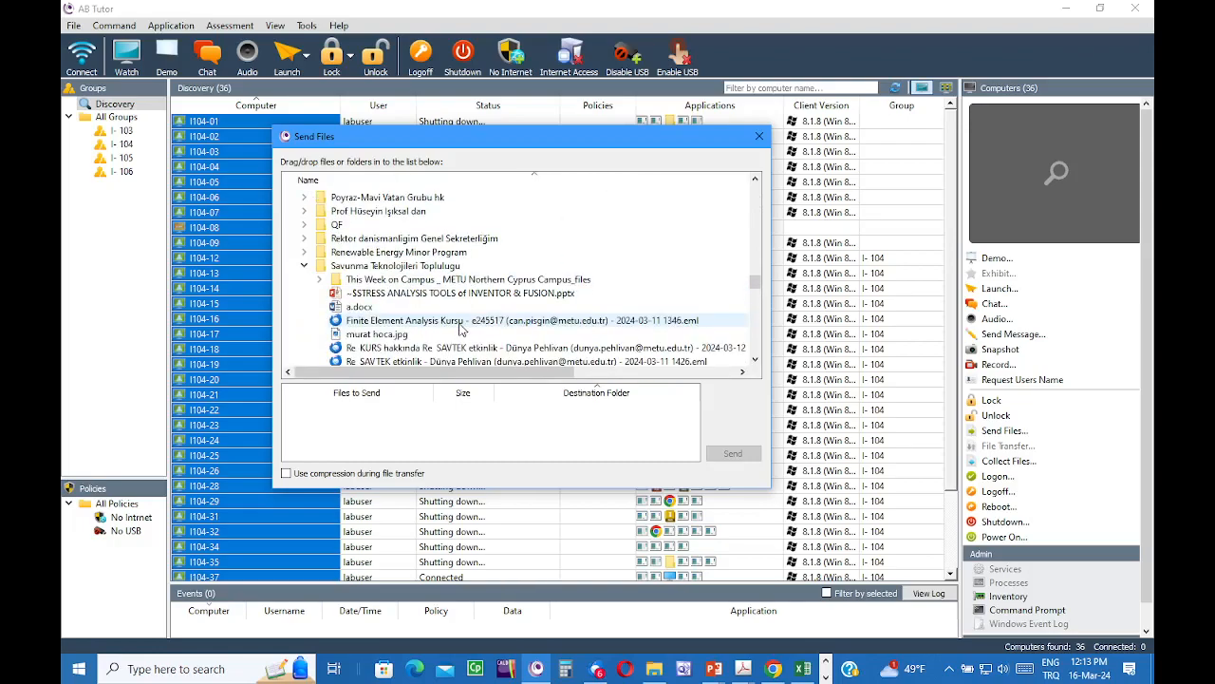
scroll(361, 316, down, 1)
drag(360, 310, 351, 438)
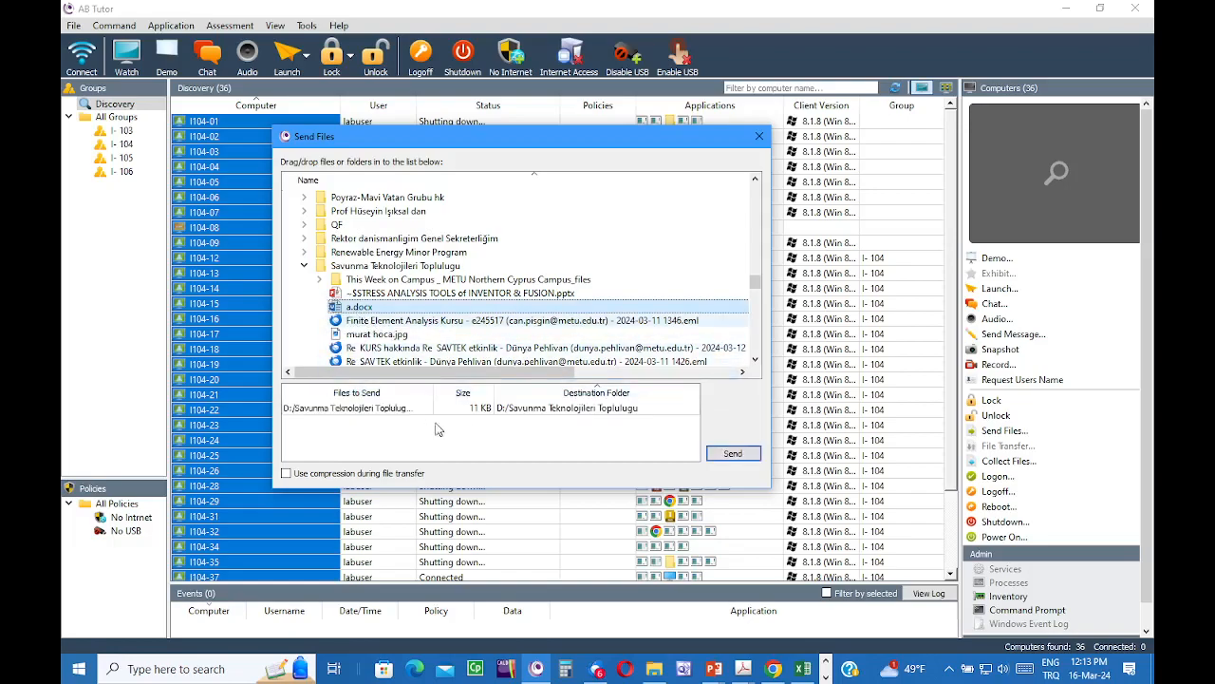
click(511, 410)
right_click(510, 411)
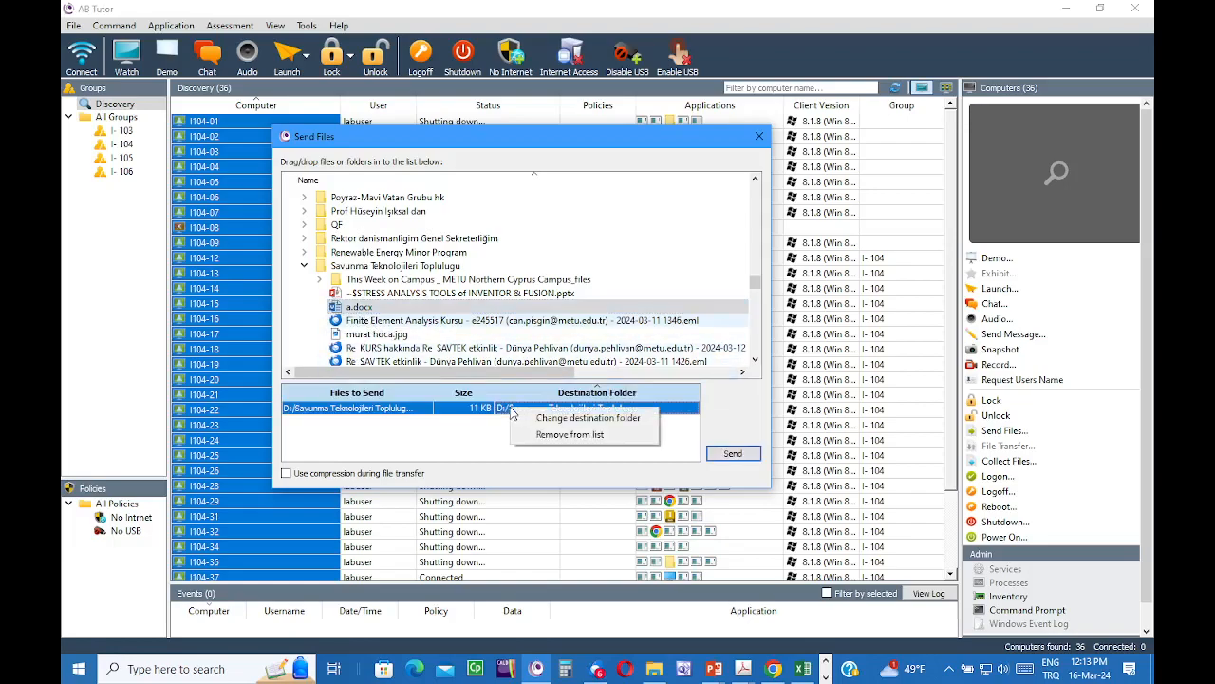
- Change a.docx's destination folder to D:/SAVTEK-Course and send it to the lab computers
click(571, 419)
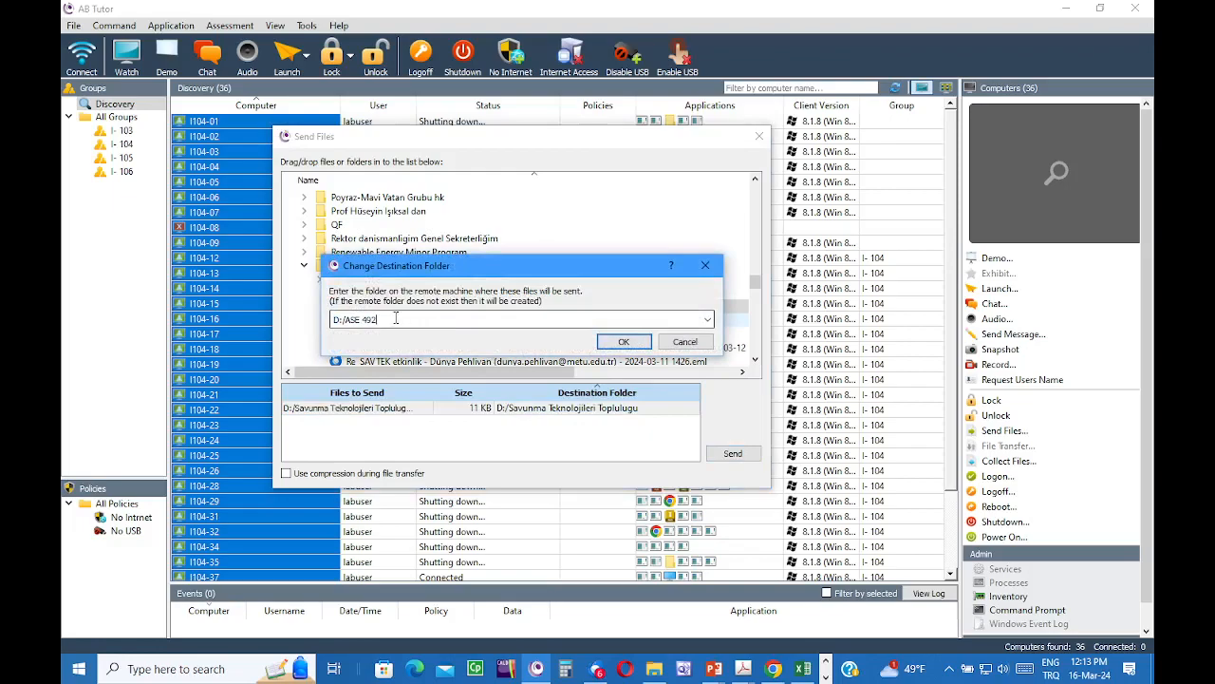
drag(388, 322, 359, 326)
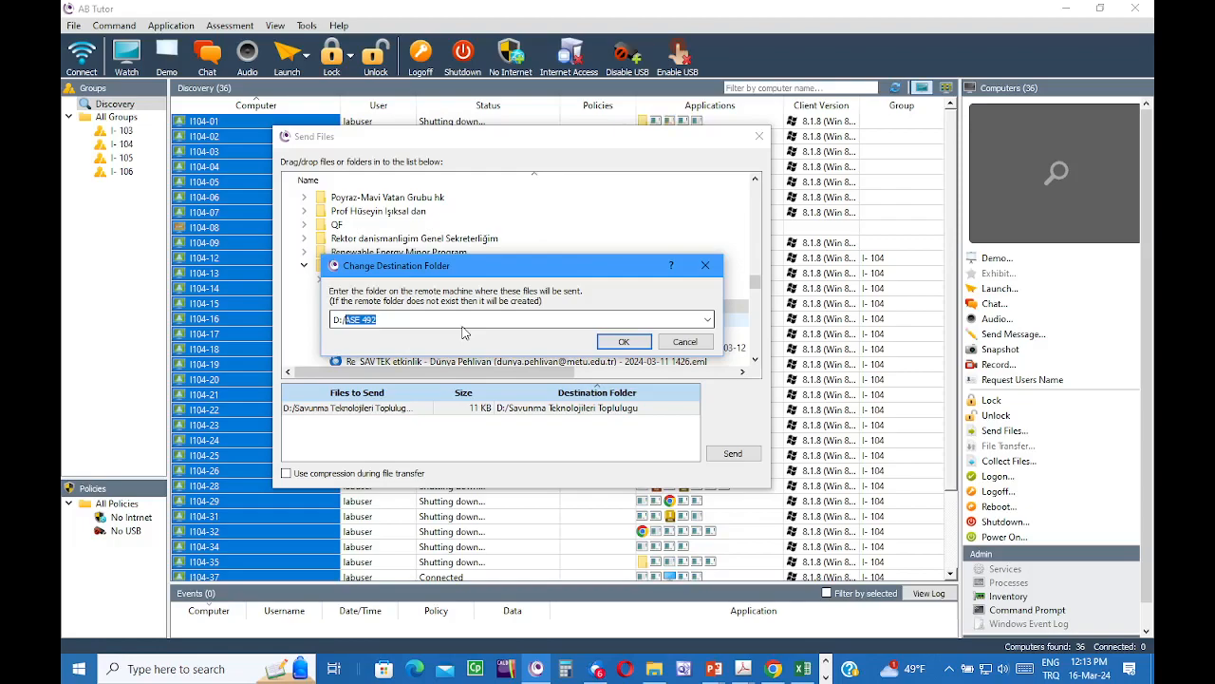
text(SAVTEK-Course)
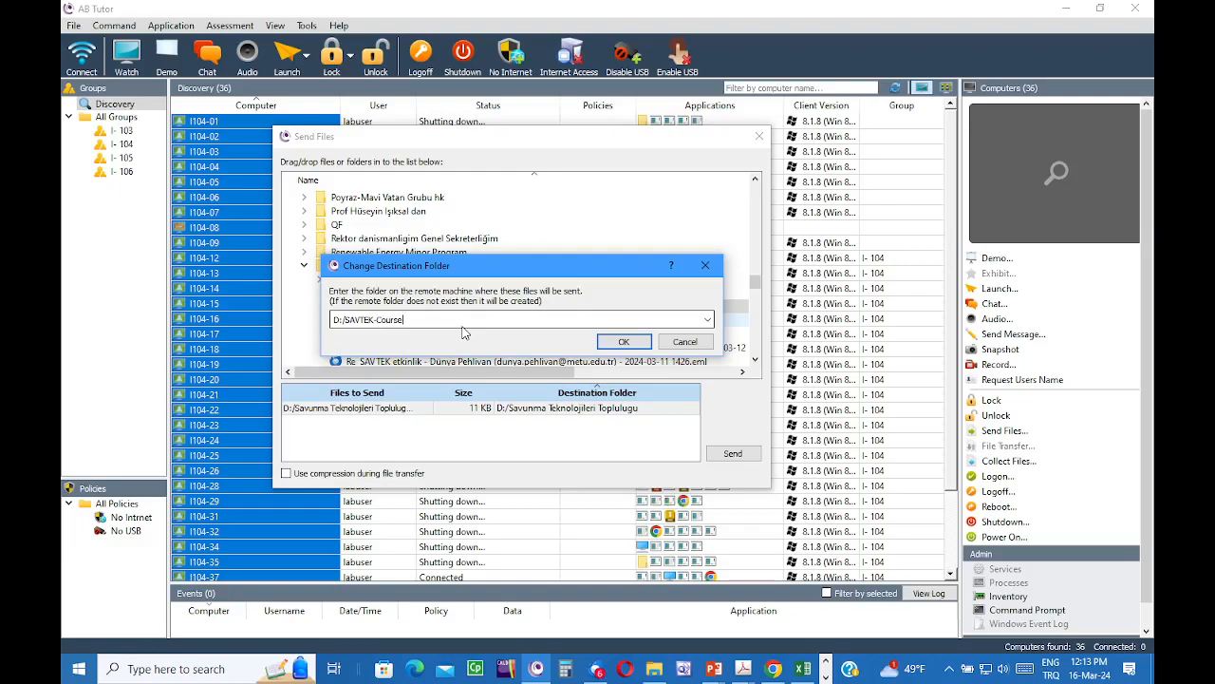
click(624, 341)
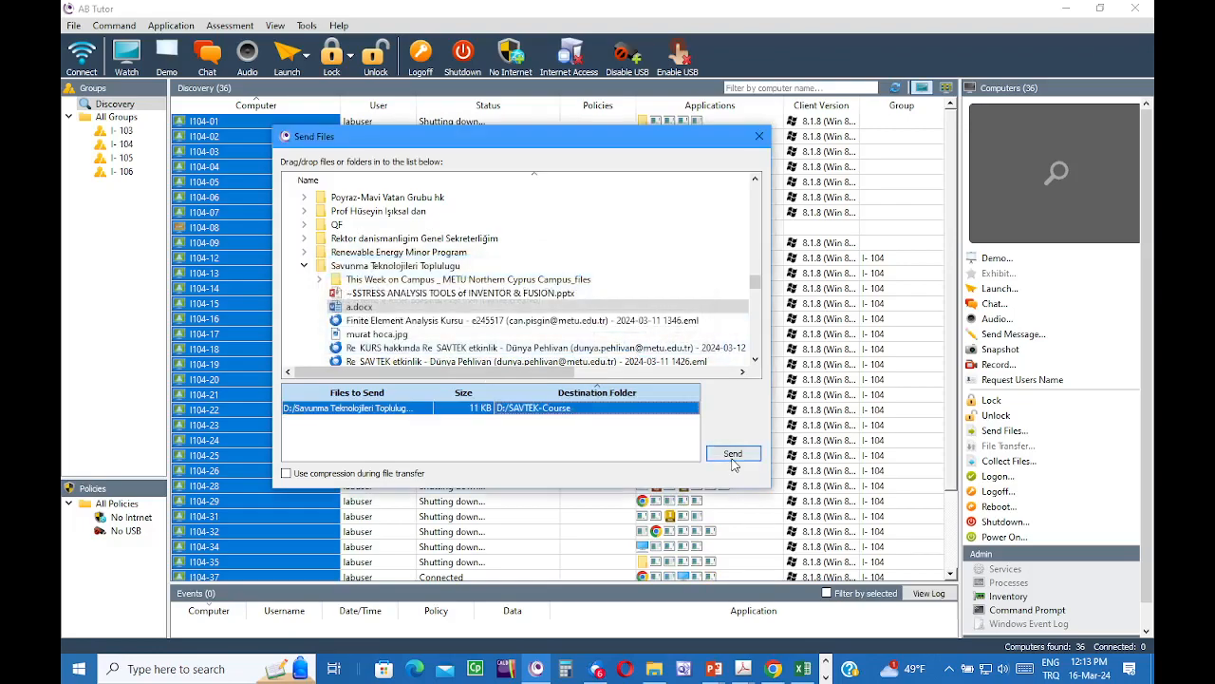
click(733, 453)
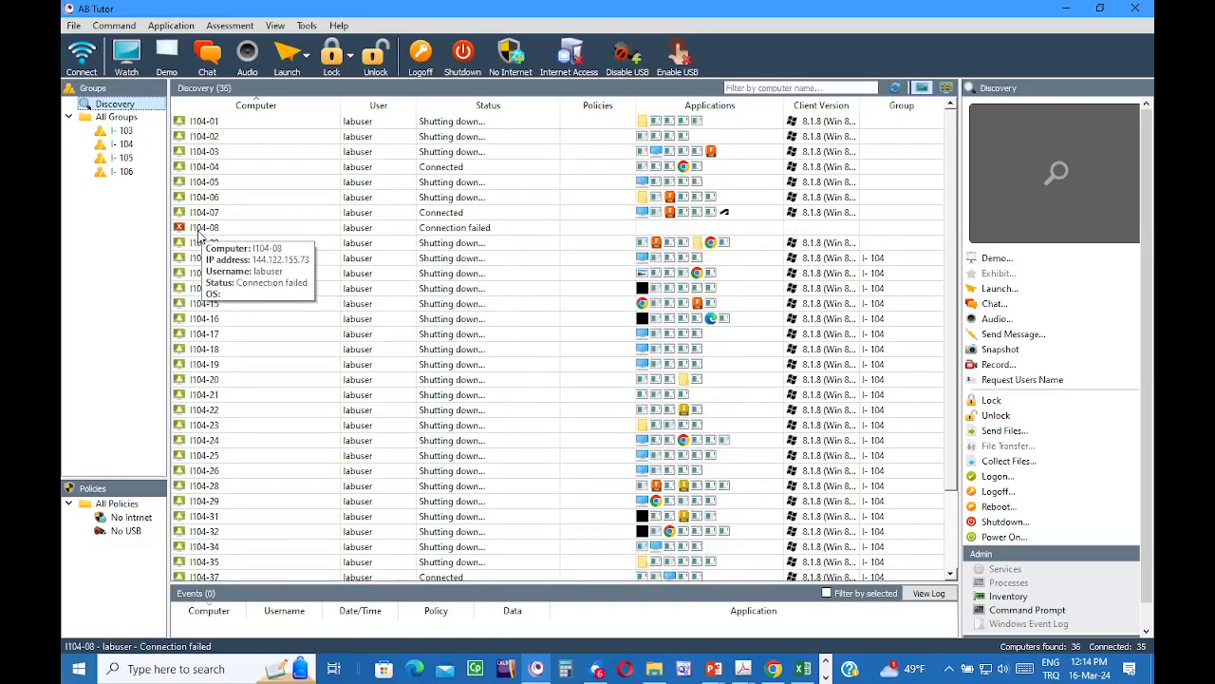
- Select all lab computers, reconnect them, then select computer I104-08
click(186, 182)
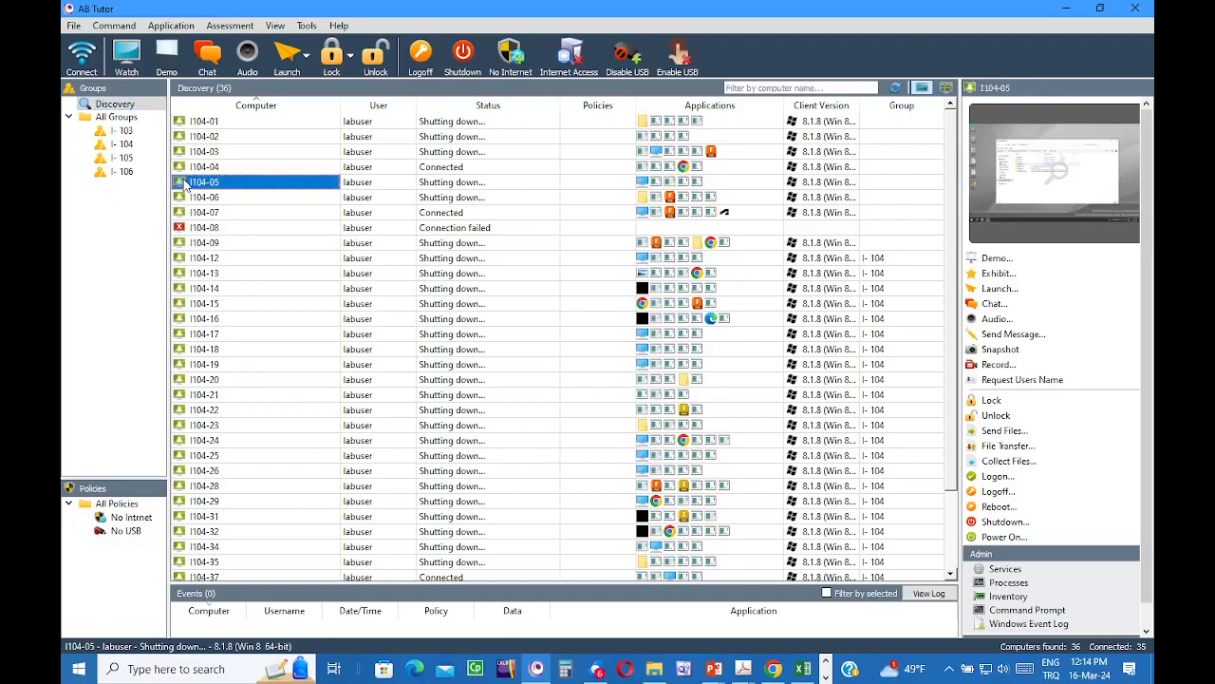
key(ctrl+a)
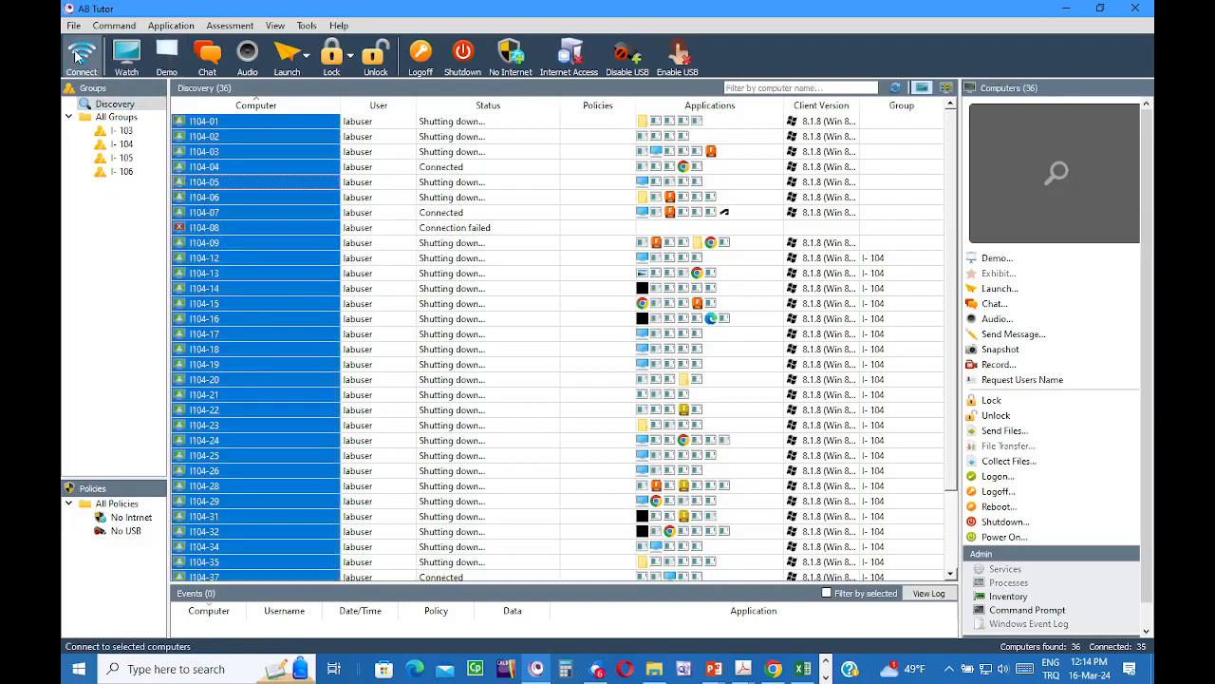
click(80, 57)
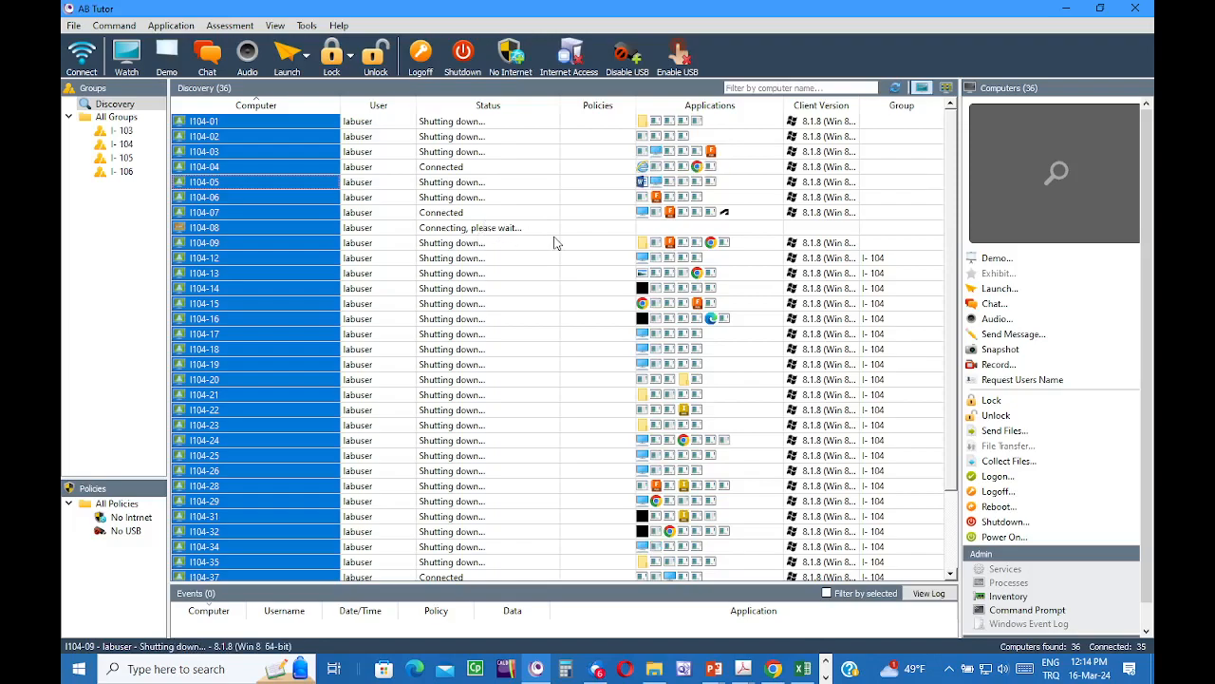
click(263, 228)
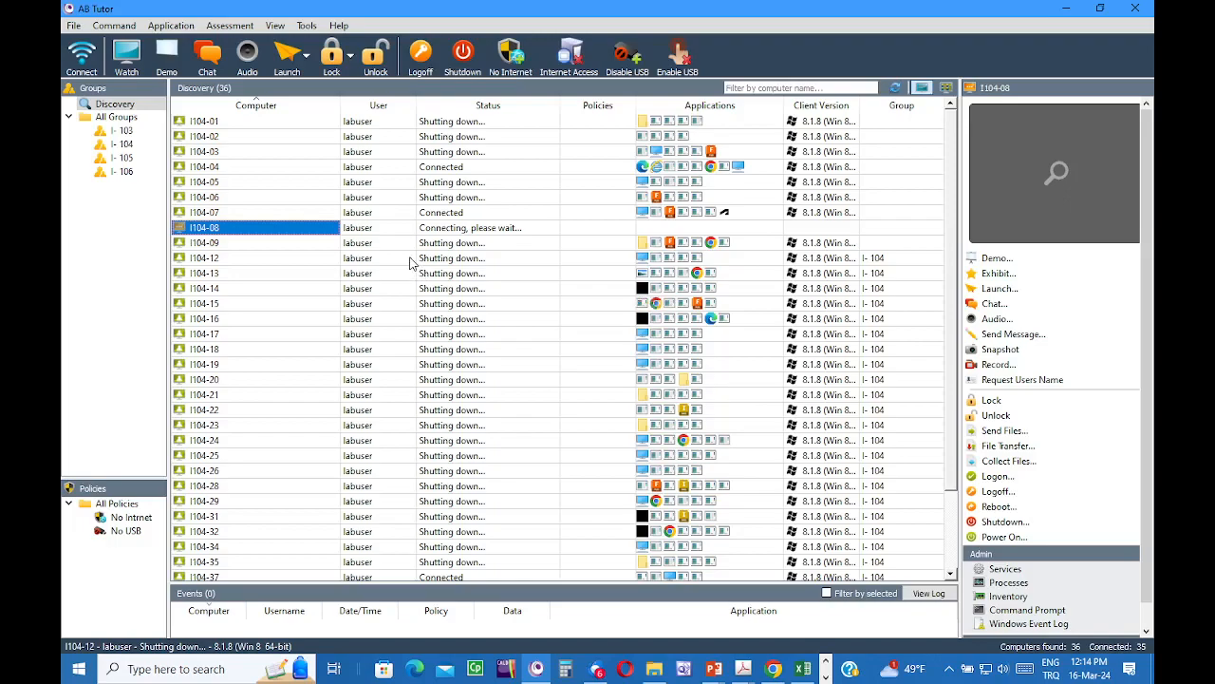
mouse_move(281, 272)
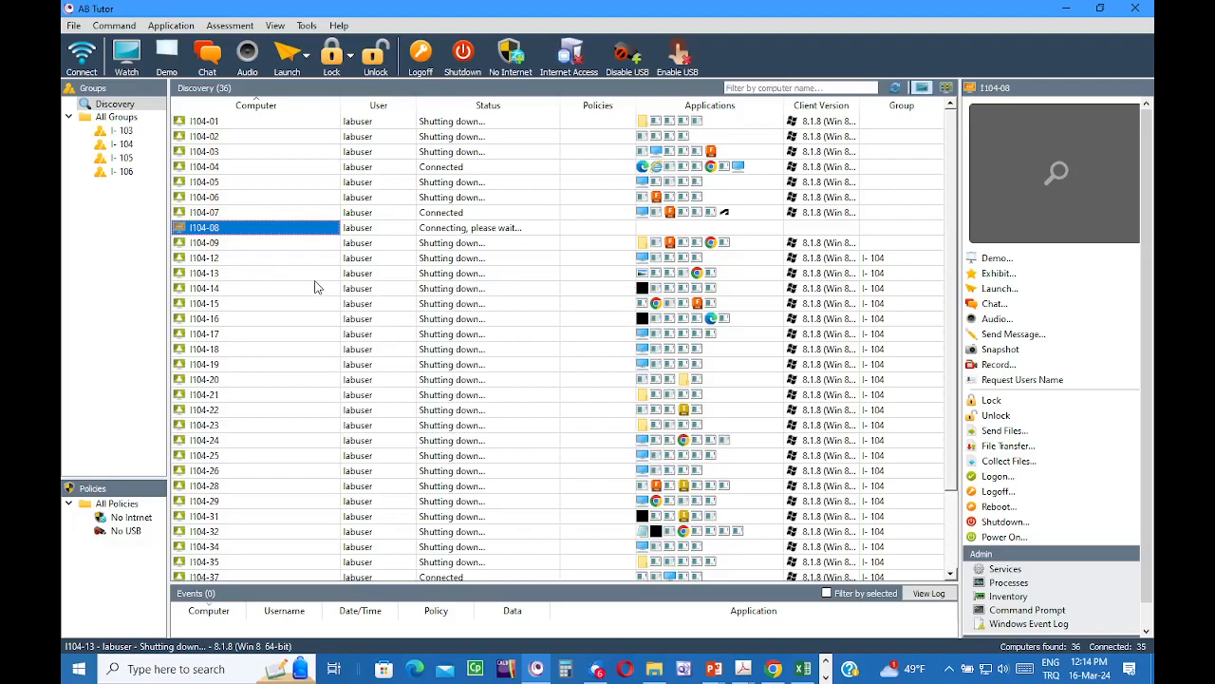
mouse_move(316, 286)
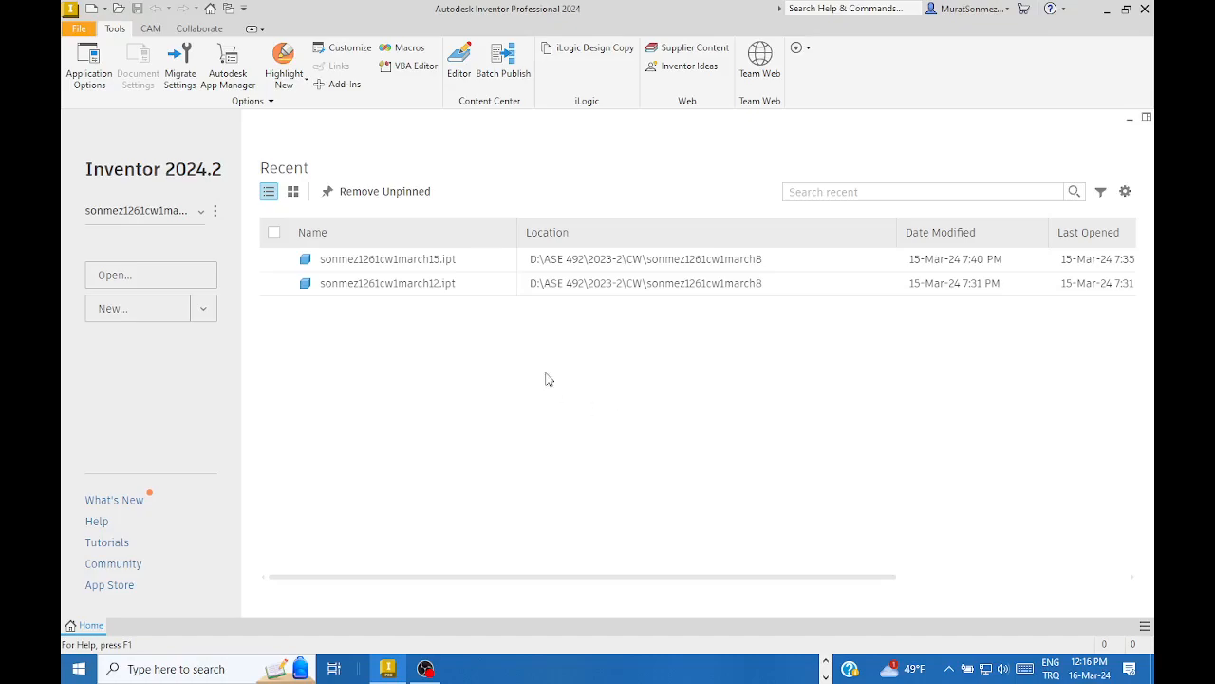
click(201, 217)
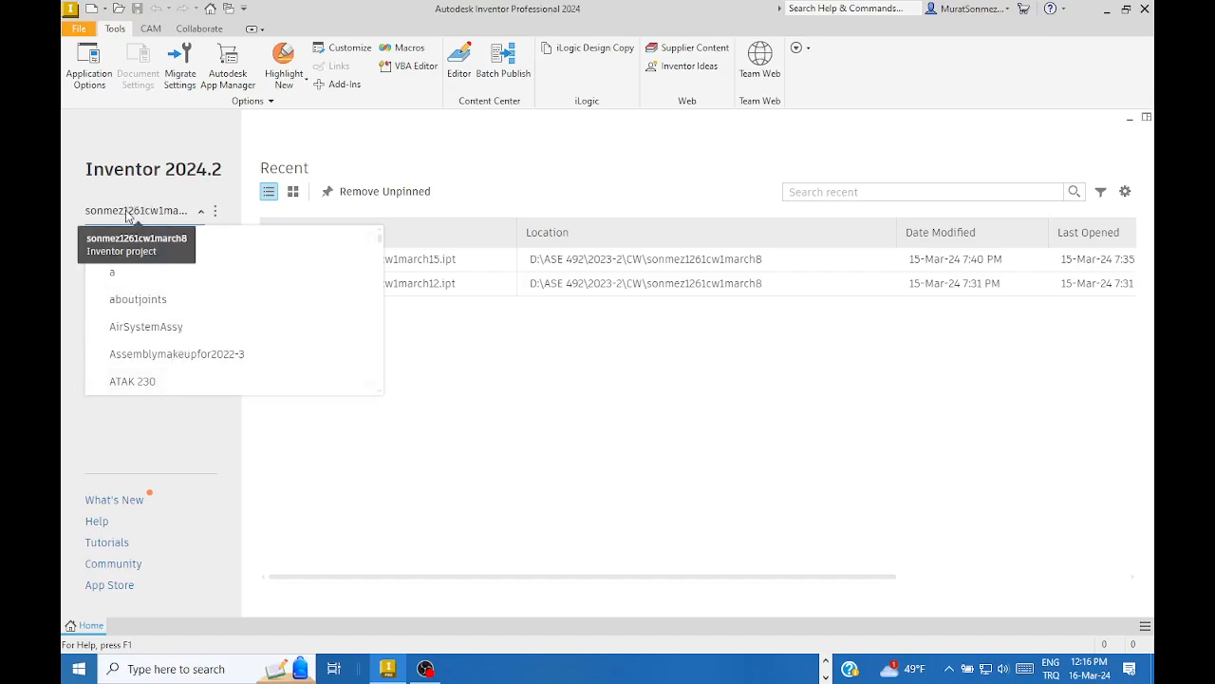
click(177, 194)
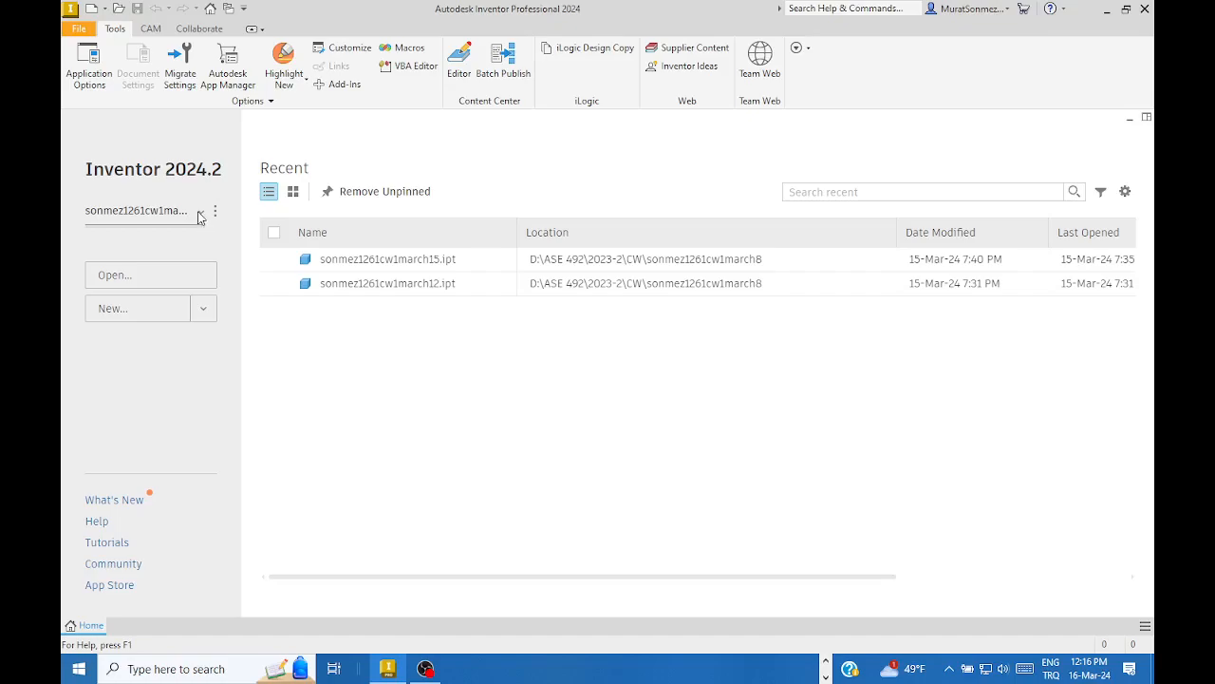
- Choose Default from the project dropdown under Inventor 2024.2 on the Home screen
click(201, 214)
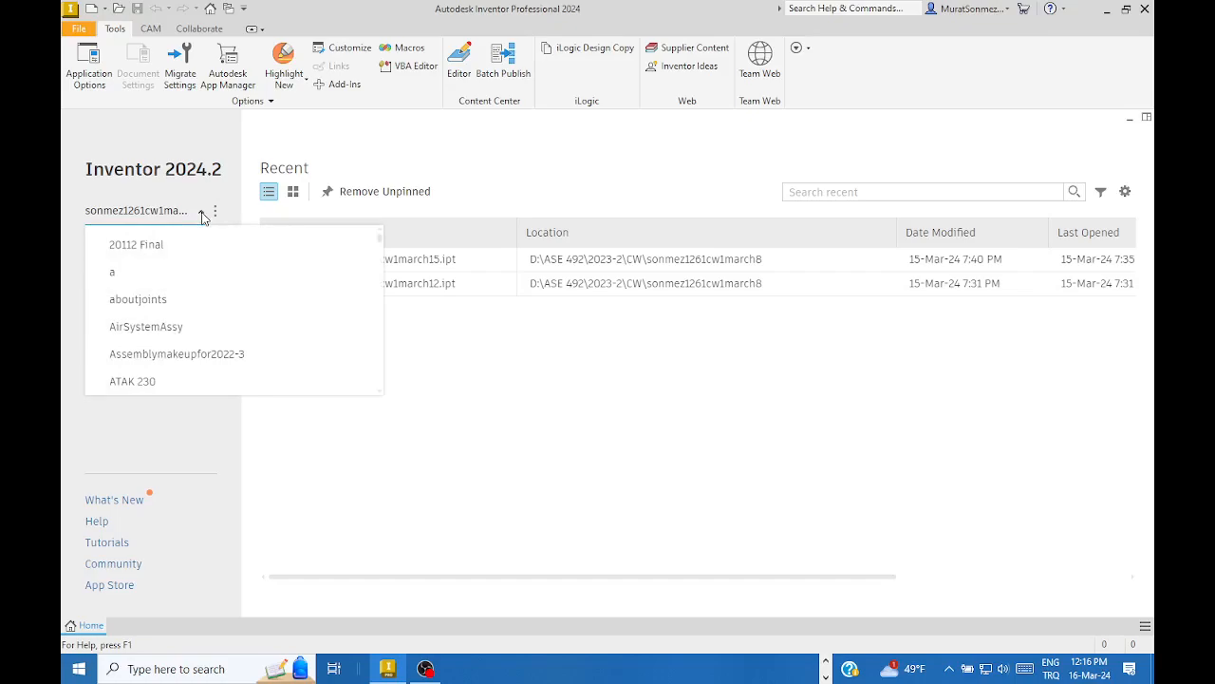
scroll(190, 301, down, 5)
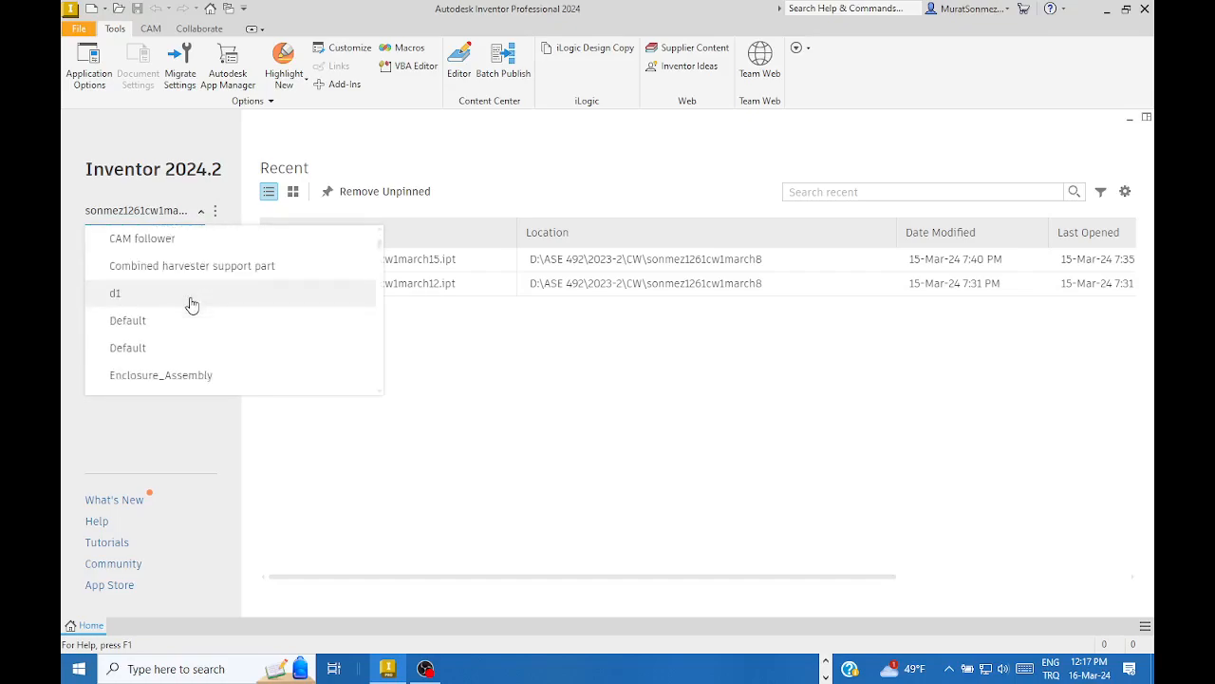
scroll(191, 303, down, 2)
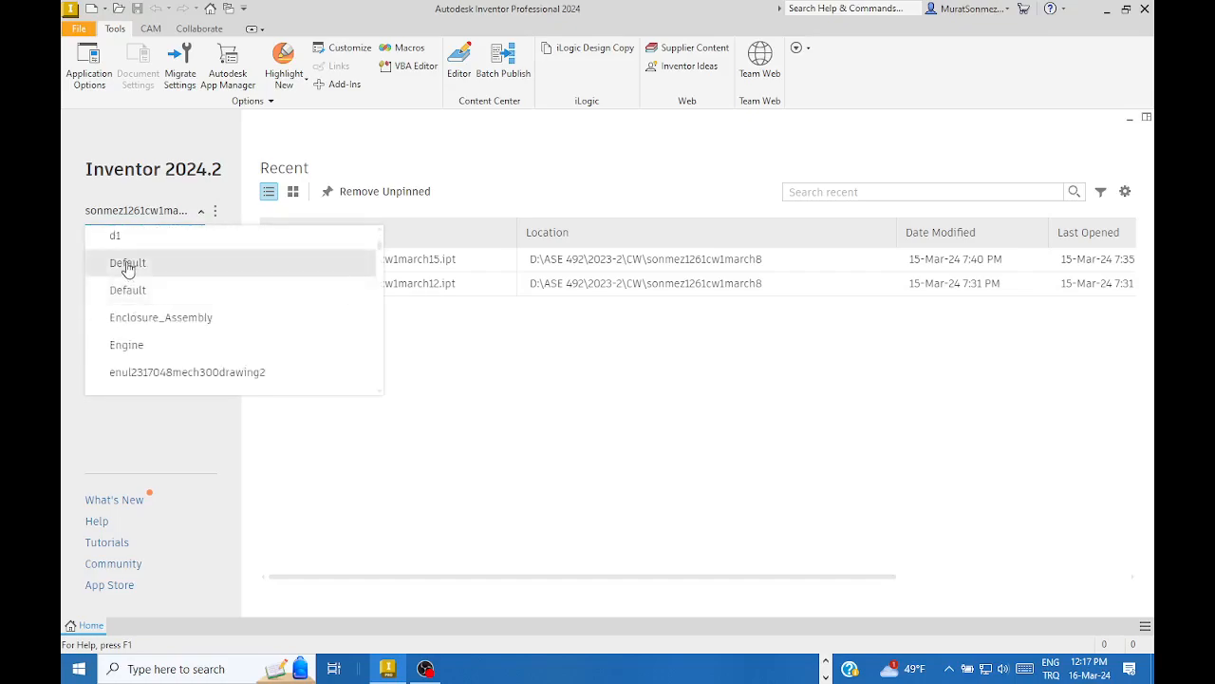
click(128, 266)
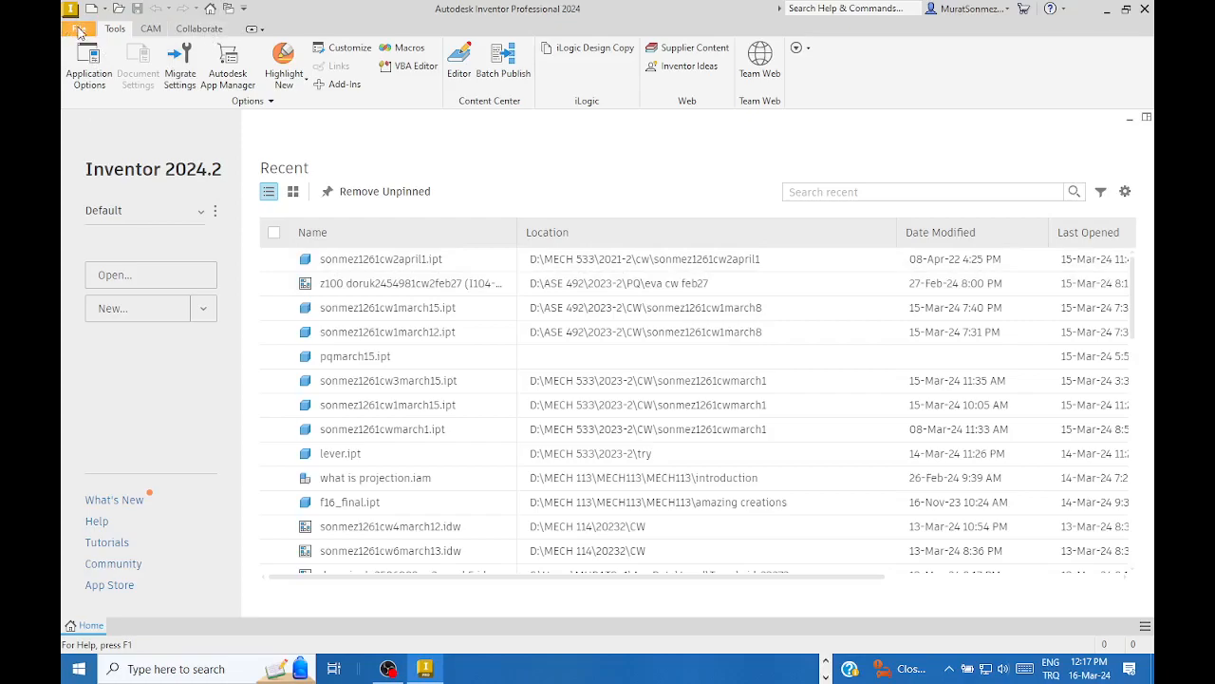
- Open Projects from the File > Manage menu, which brings up the missing-projects warning
click(79, 29)
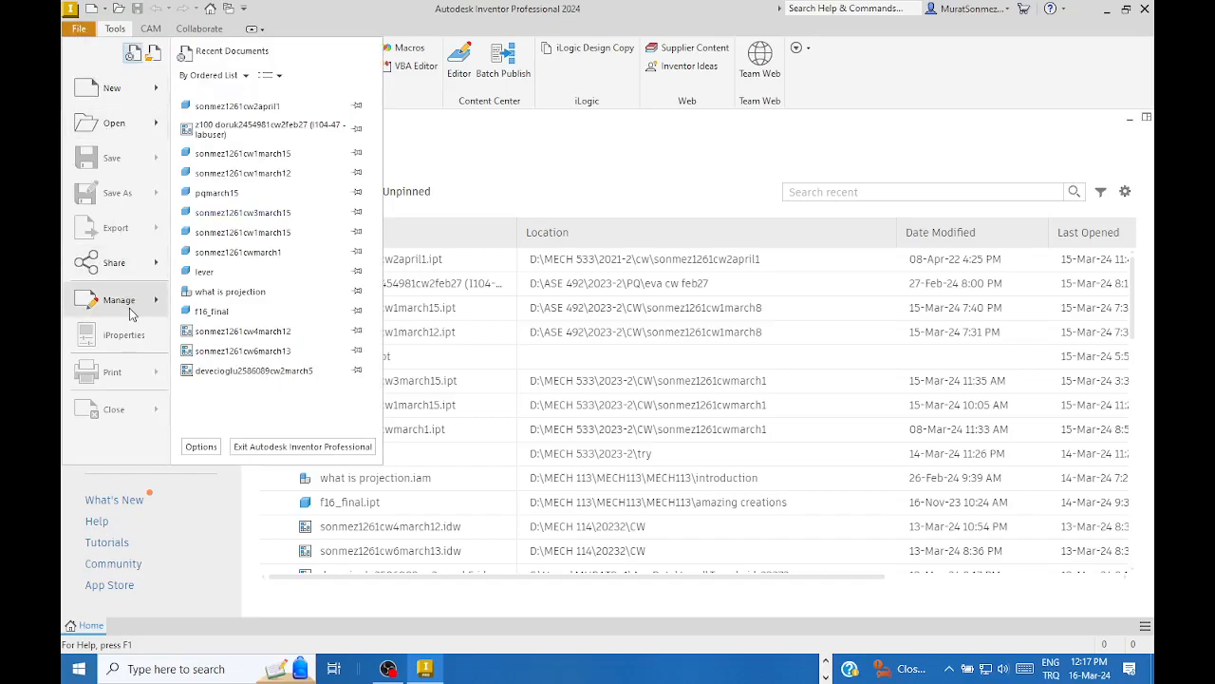
mouse_move(131, 309)
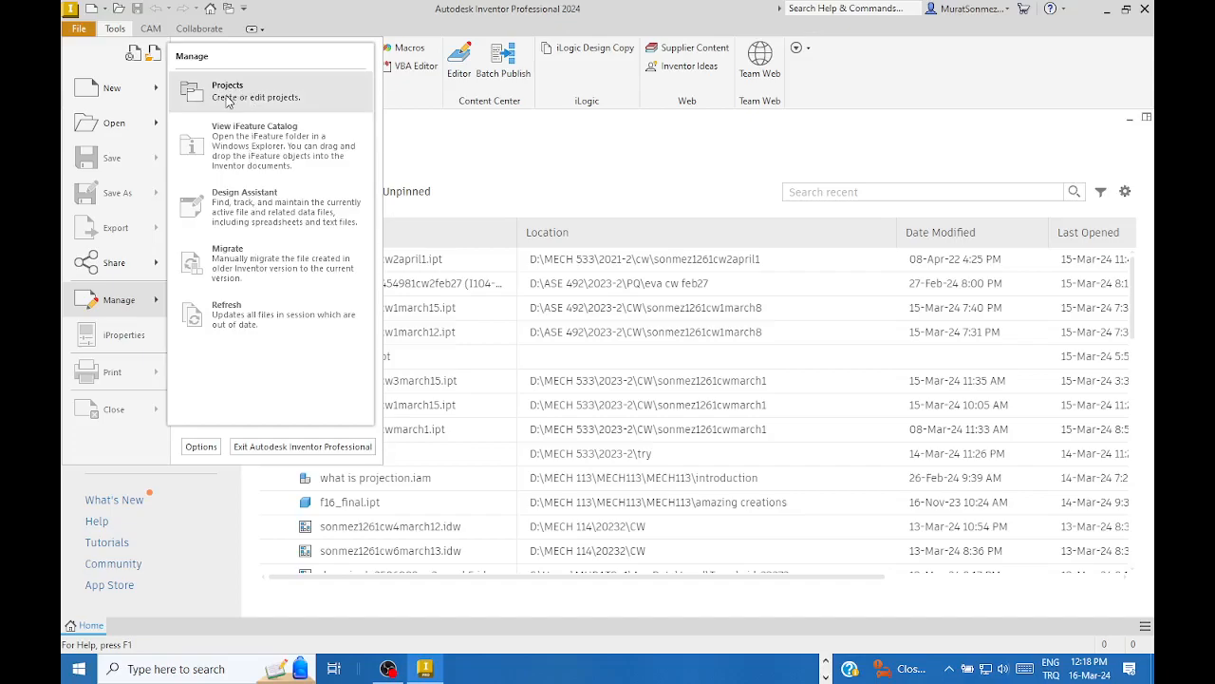
click(228, 95)
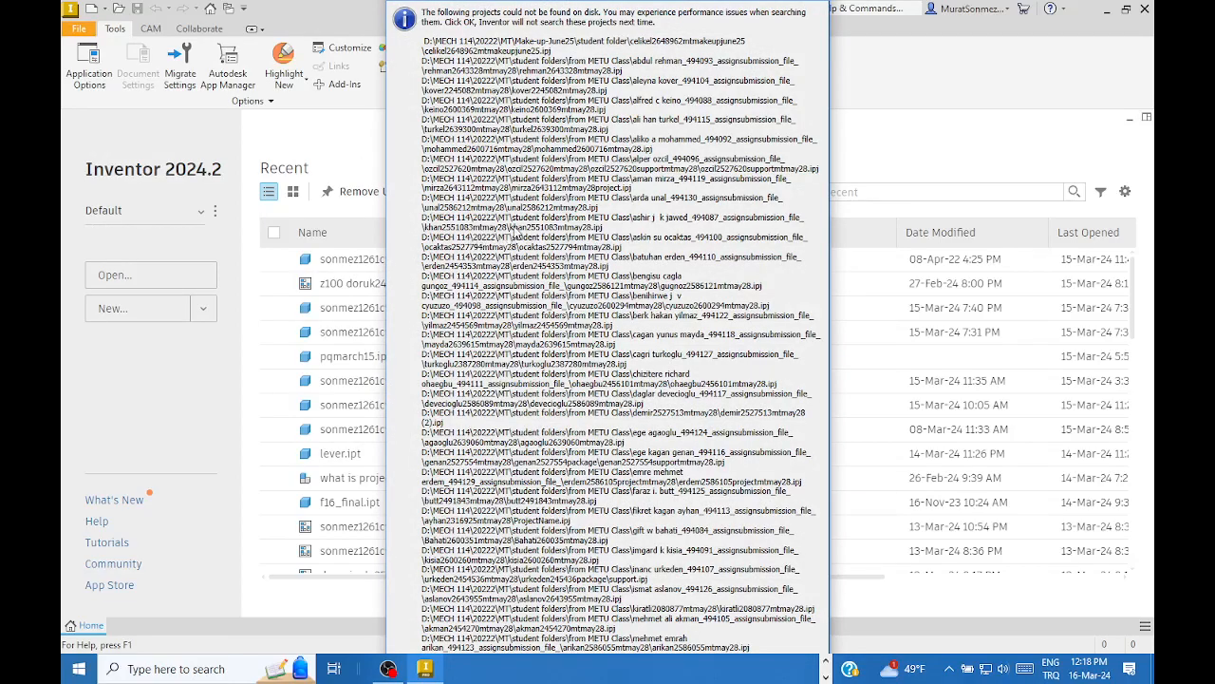
- Dismiss the missing-projects warning, move the Projects dialog aside, and start a New project
key(Return)
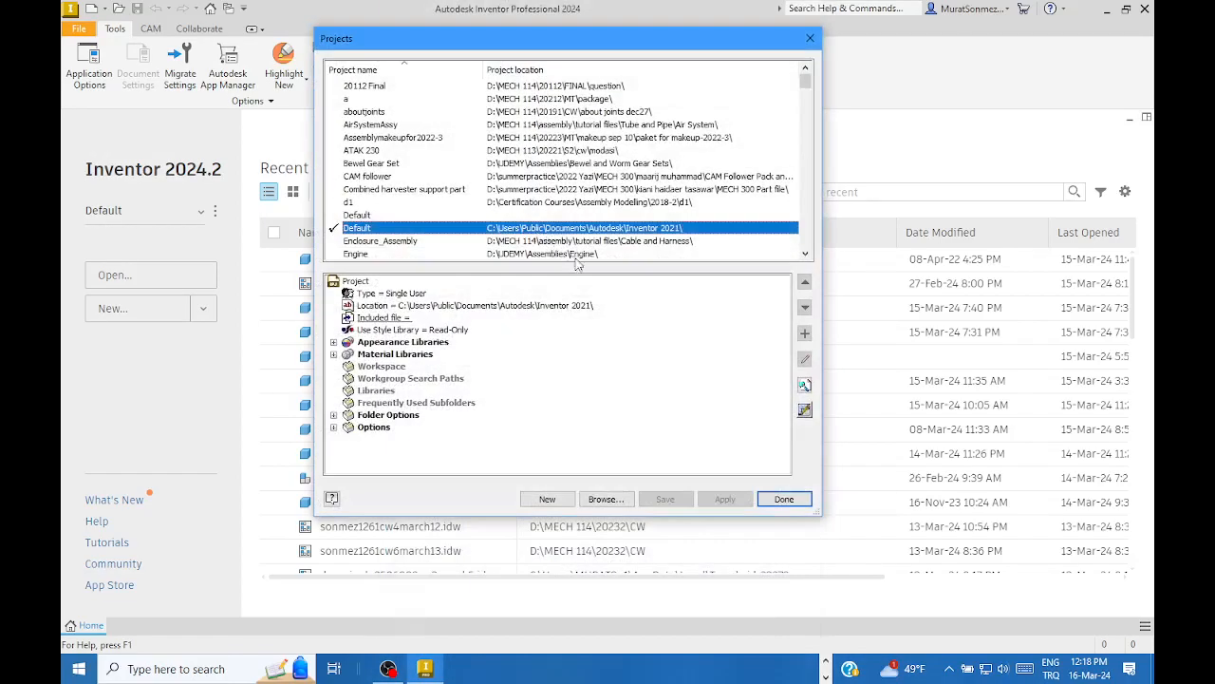
drag(503, 43, 532, 40)
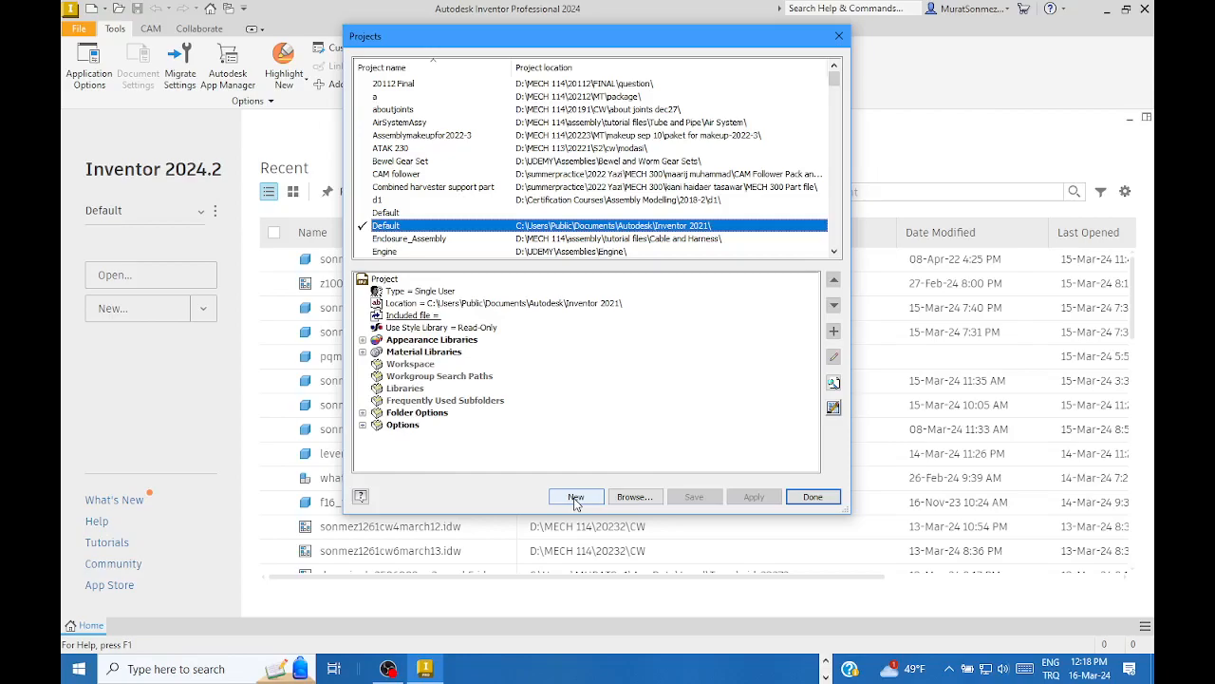
click(576, 498)
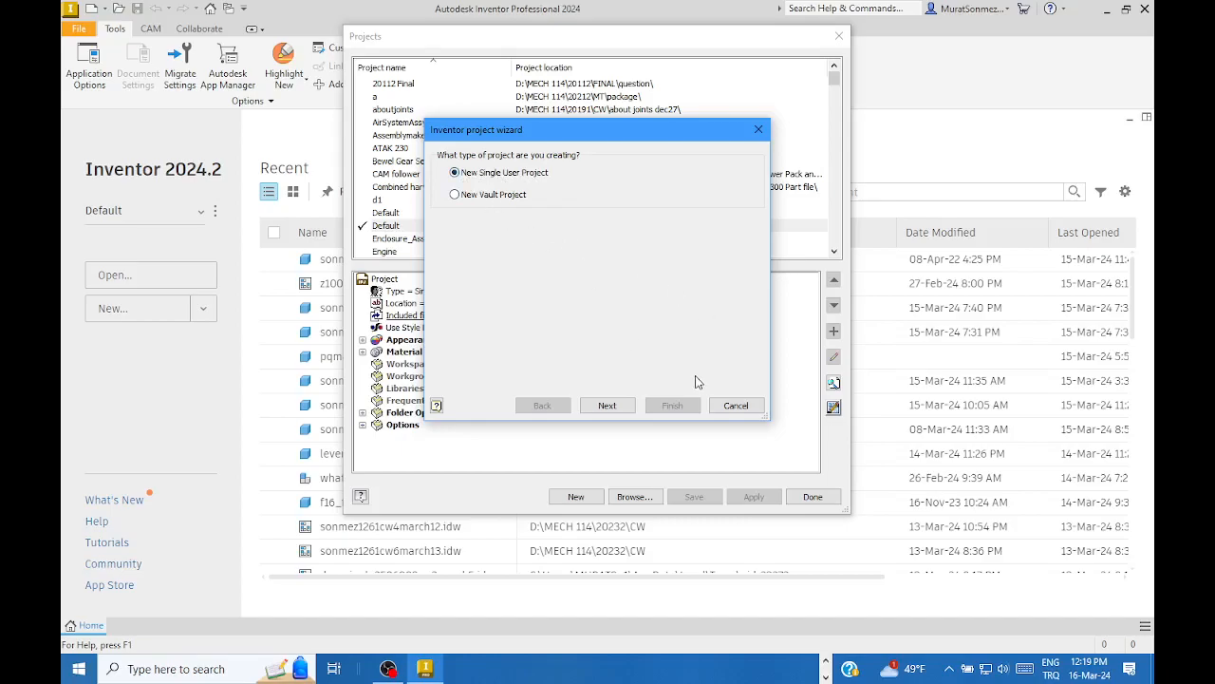
- Advance the wizard to the Project File page and select the default ProjectName text
click(607, 407)
click(538, 186)
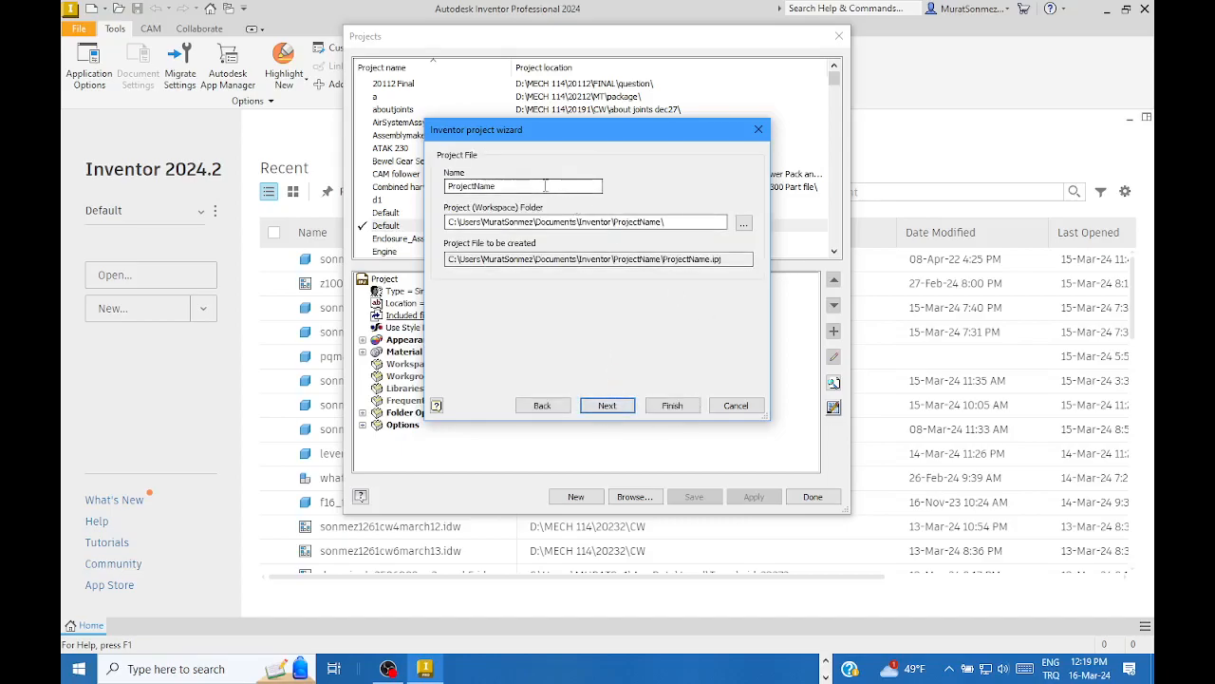
drag(538, 186, 443, 190)
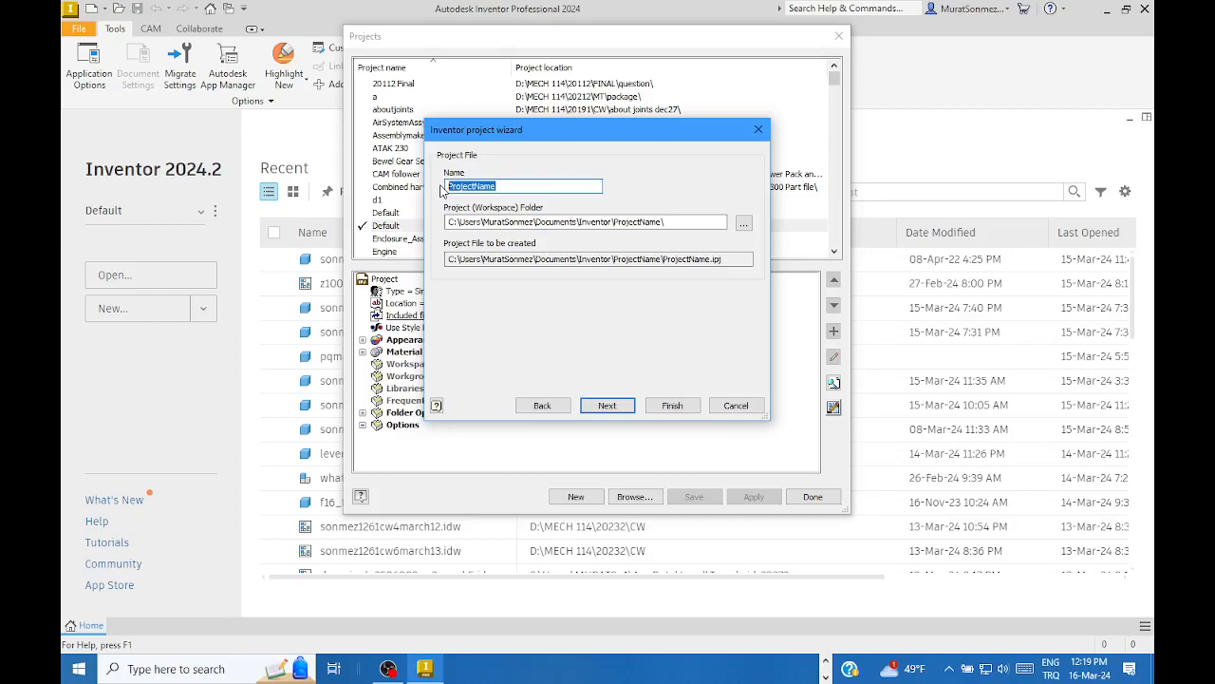
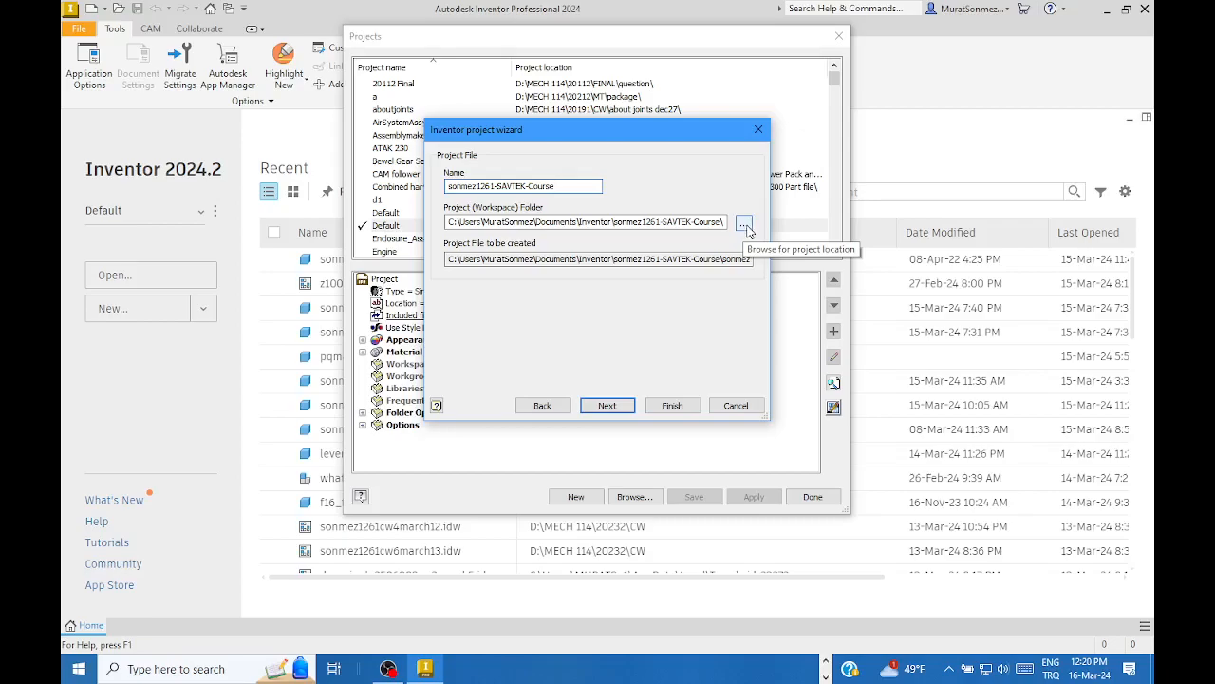
- Browse the workspace location to the Savunma Teknolojileri Toplulugu folder on the DATA (D:) drive
click(746, 225)
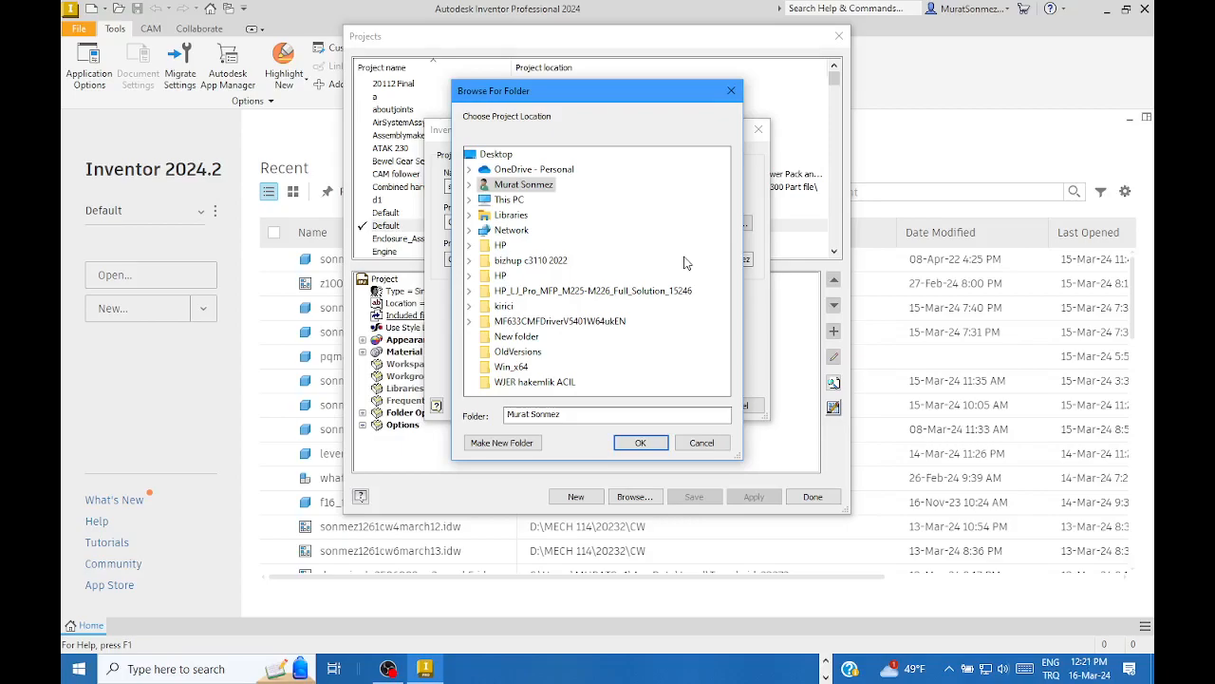
click(469, 200)
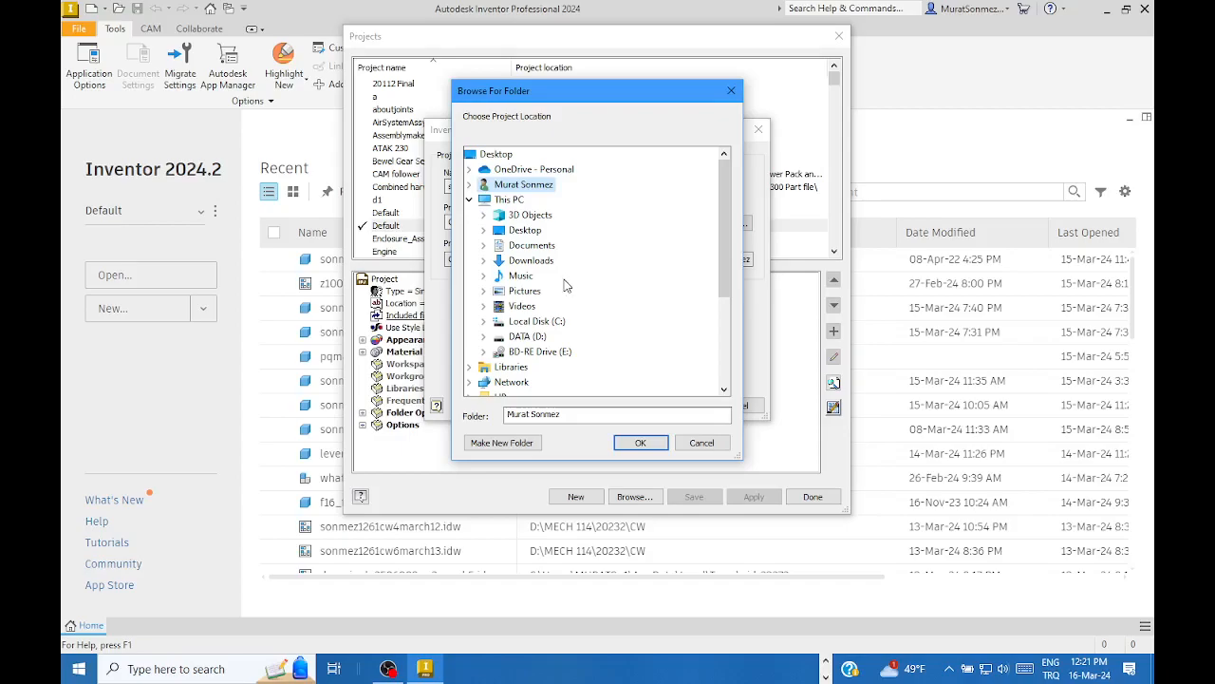
click(484, 337)
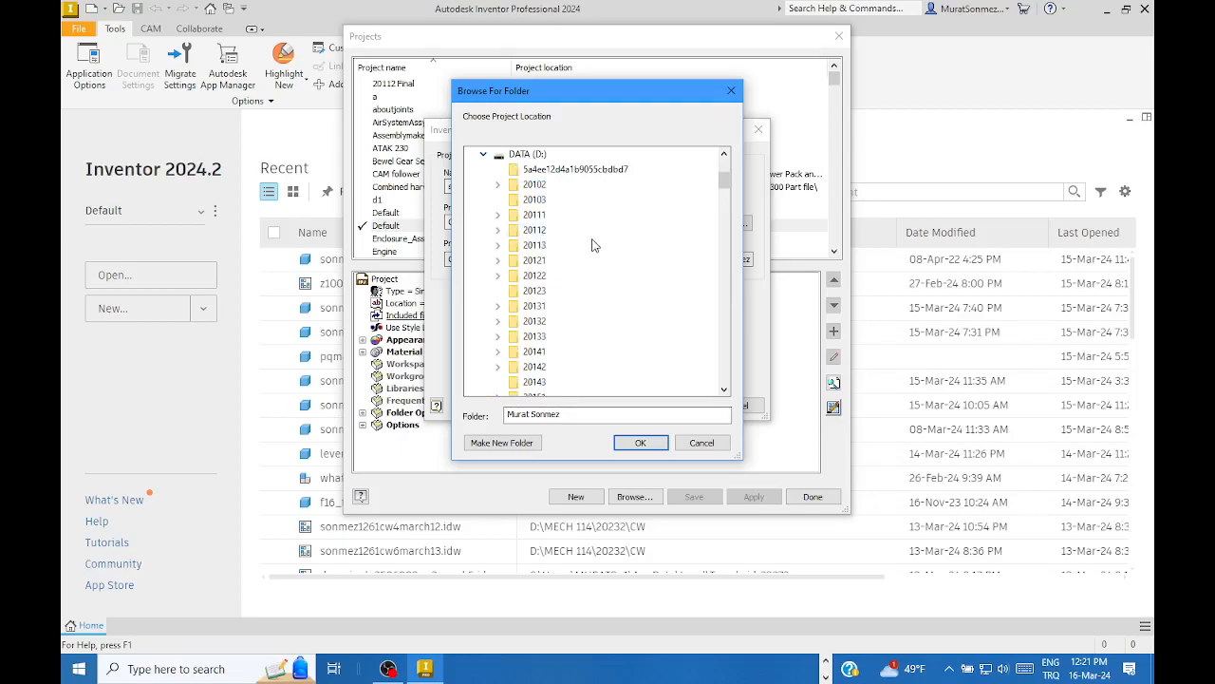
scroll(596, 220, down, 8)
scroll(589, 240, down, 15)
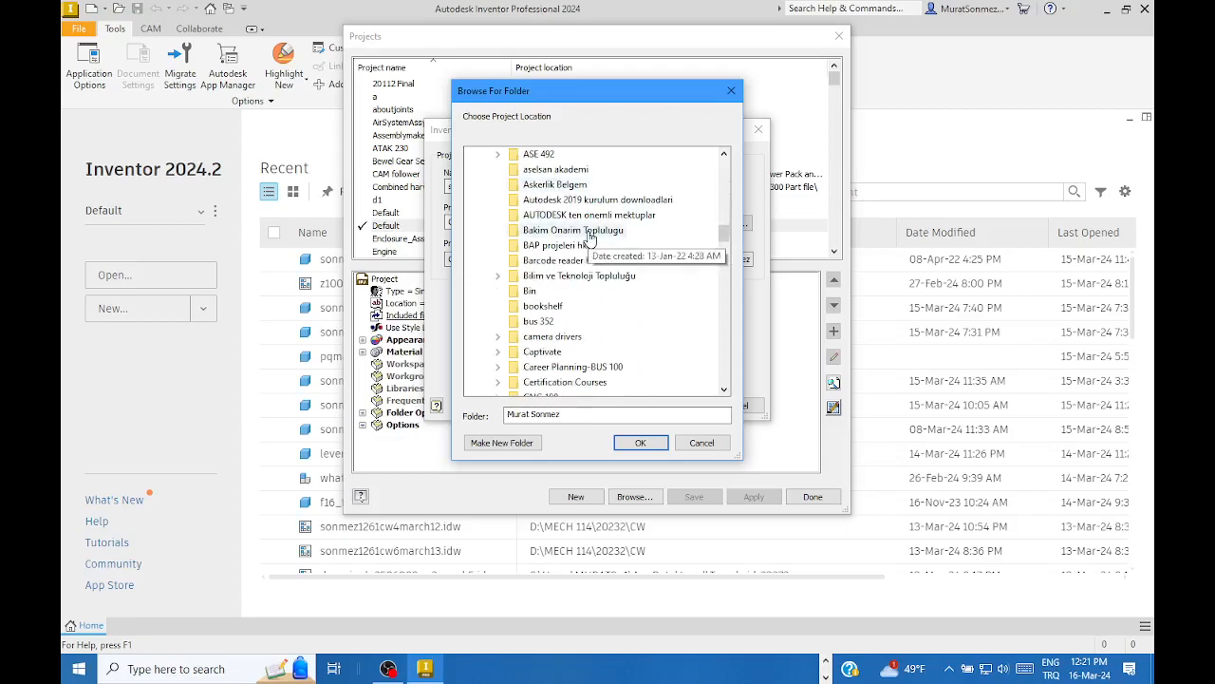
scroll(589, 237, up, 5)
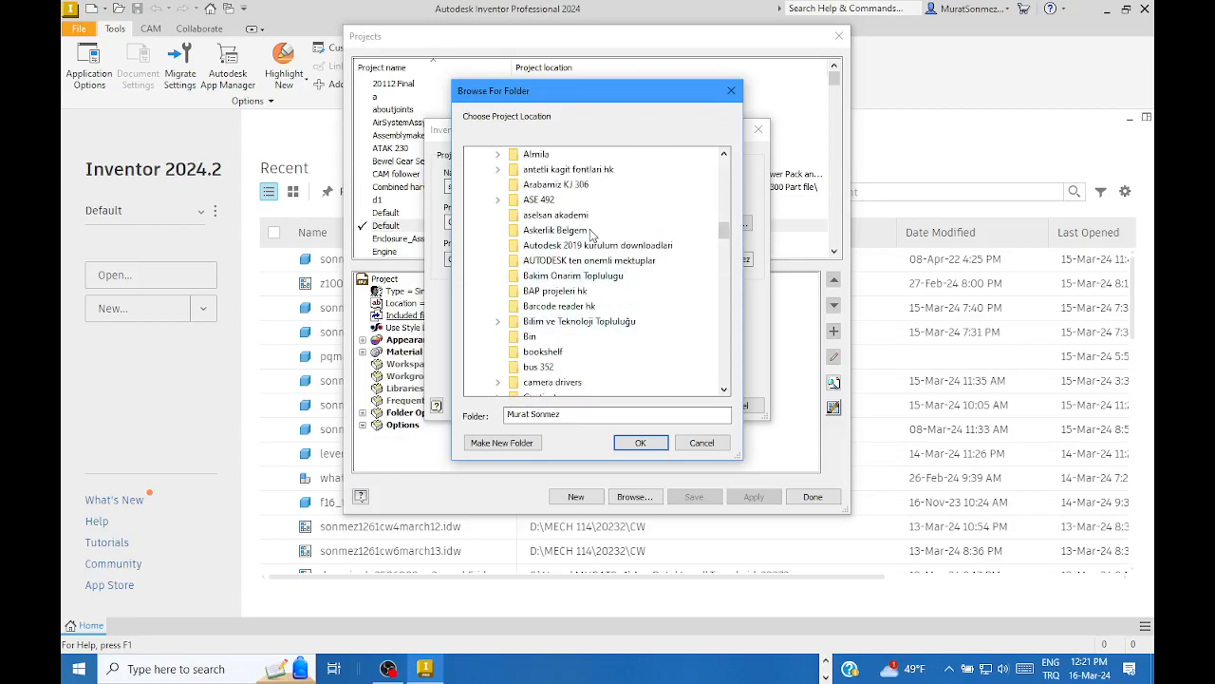
scroll(590, 234, down, 12)
scroll(591, 234, down, 15)
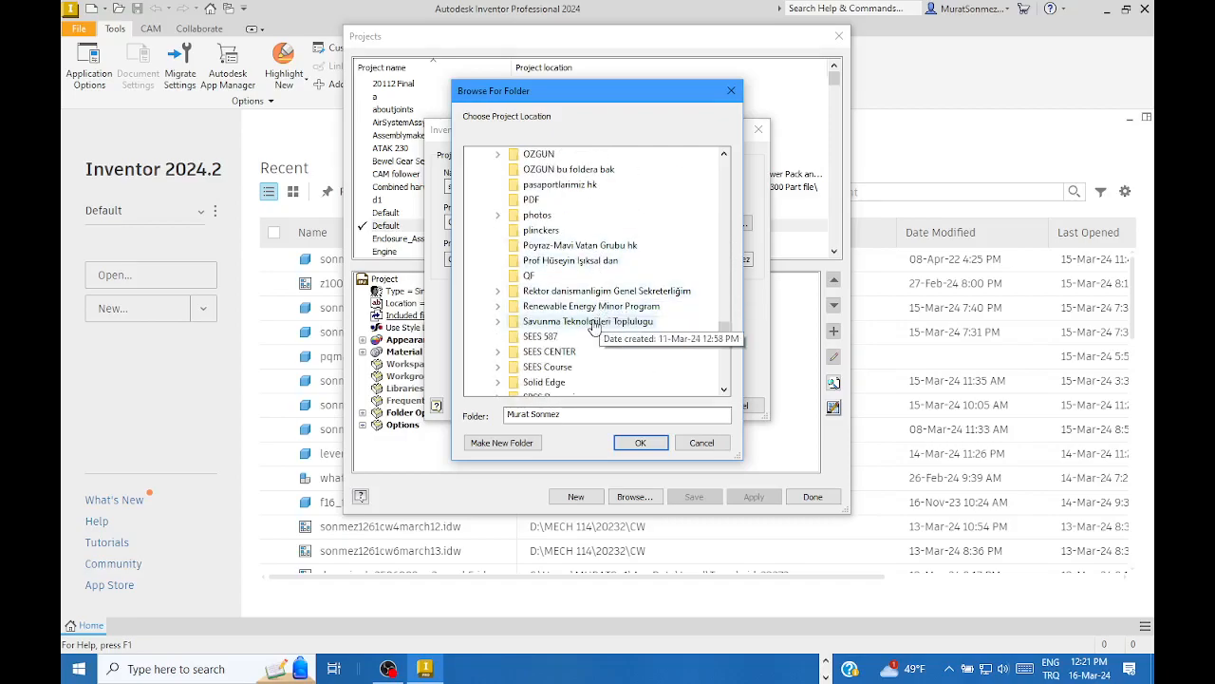
click(589, 323)
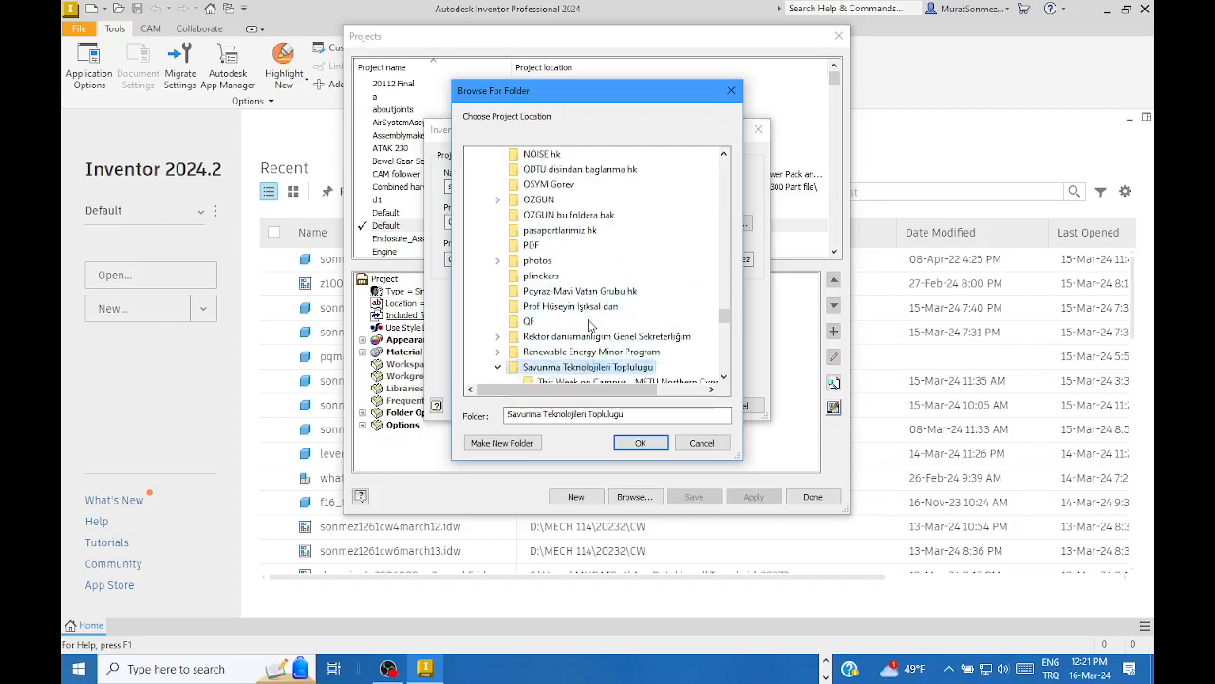
scroll(617, 275, down, 3)
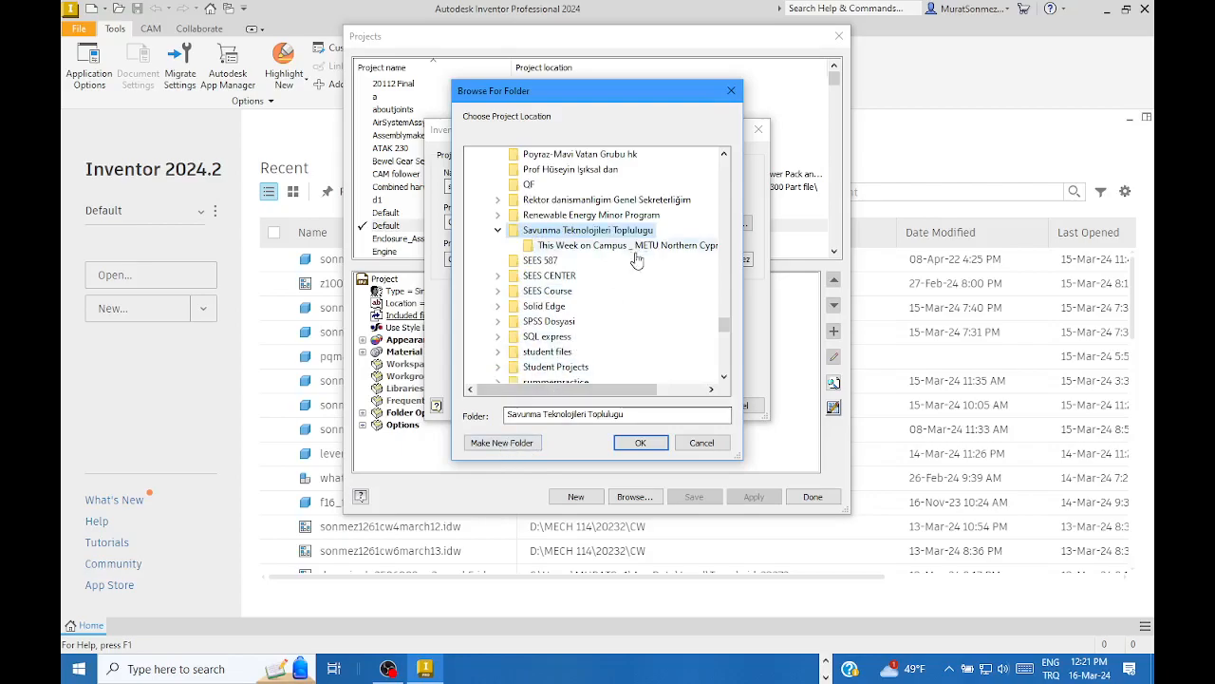
- Create a new folder named course there and accept it as the project location
click(494, 443)
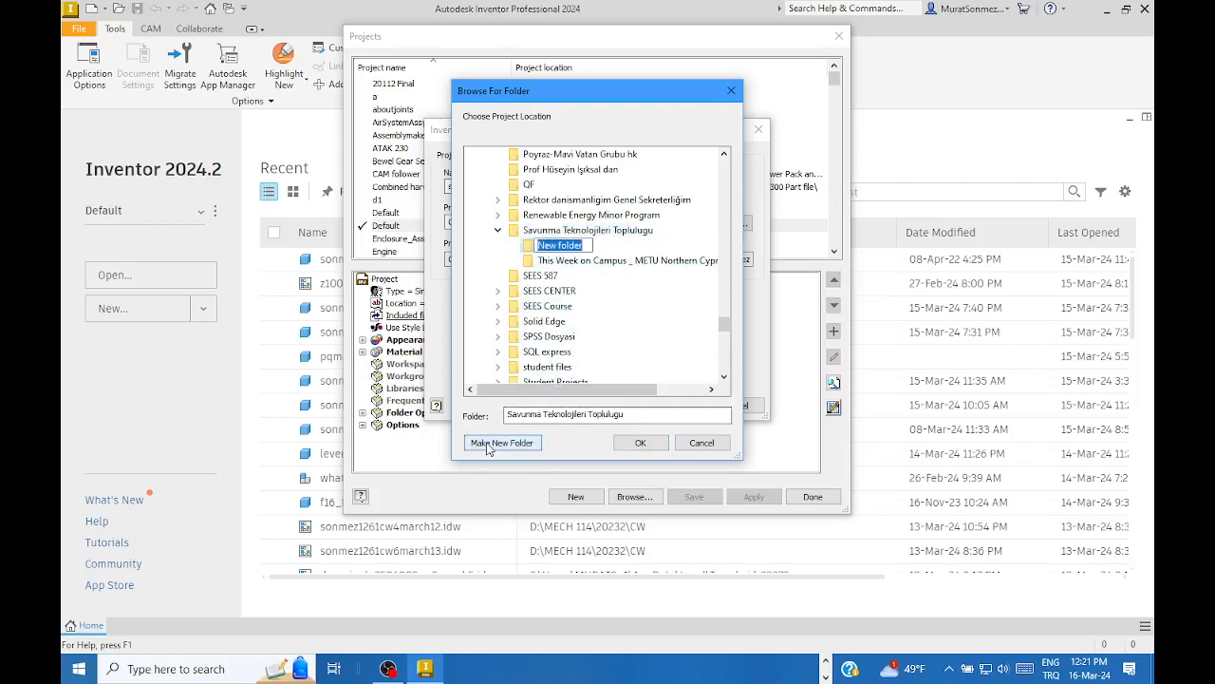
text(course)
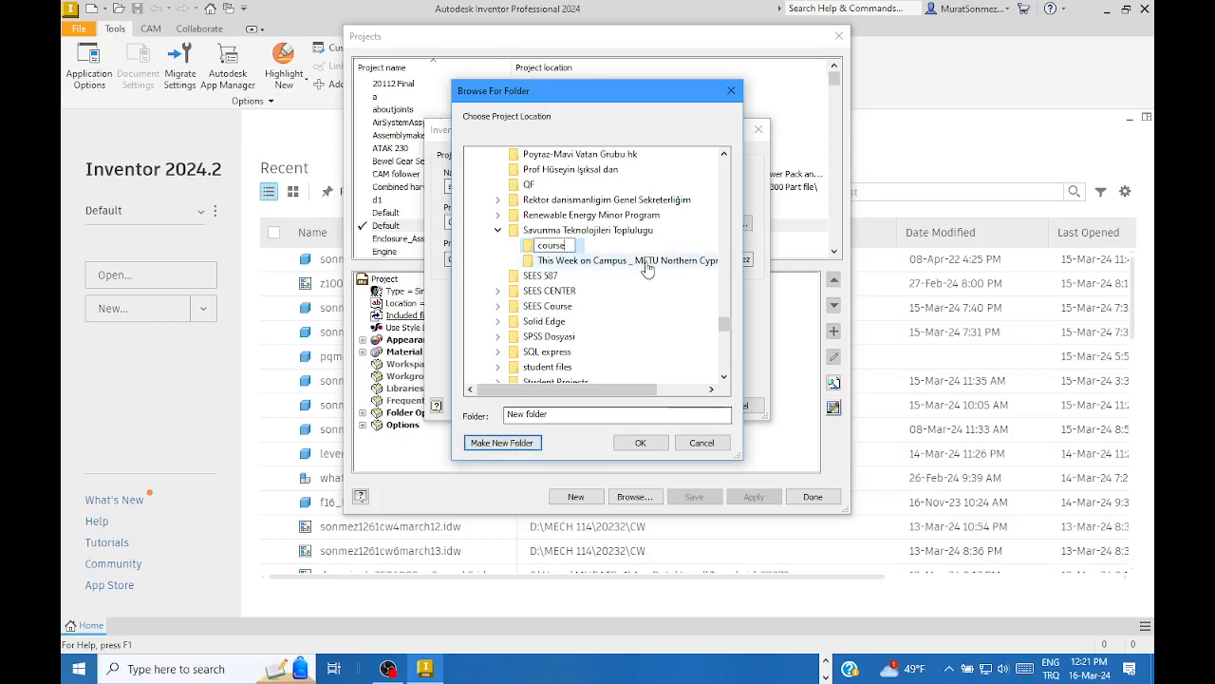
key(Escape)
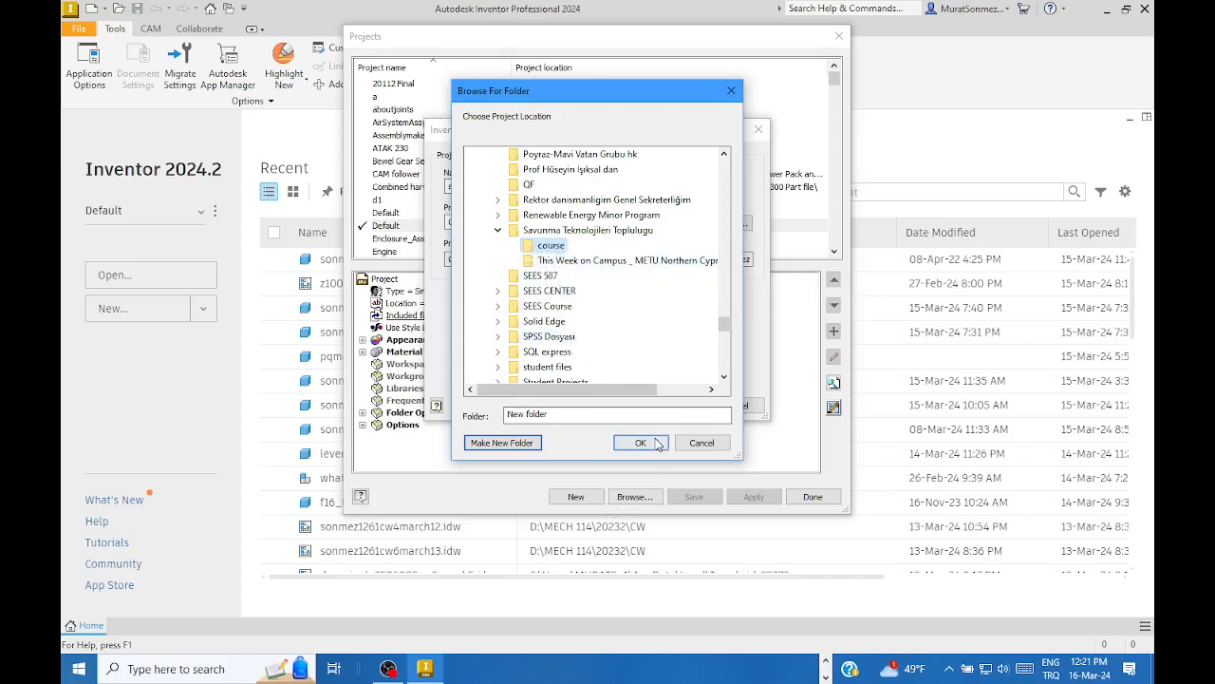
click(640, 442)
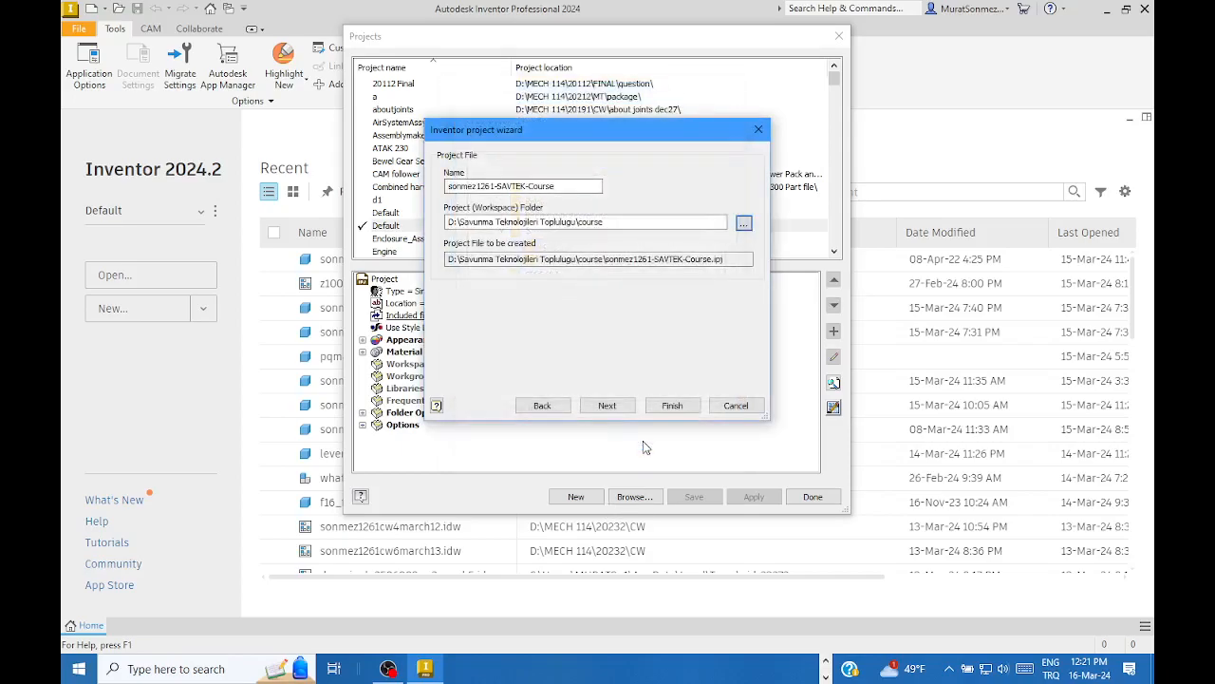
- Finish the SAVTEK-Course project wizard and close the Projects dialog with Done
click(672, 406)
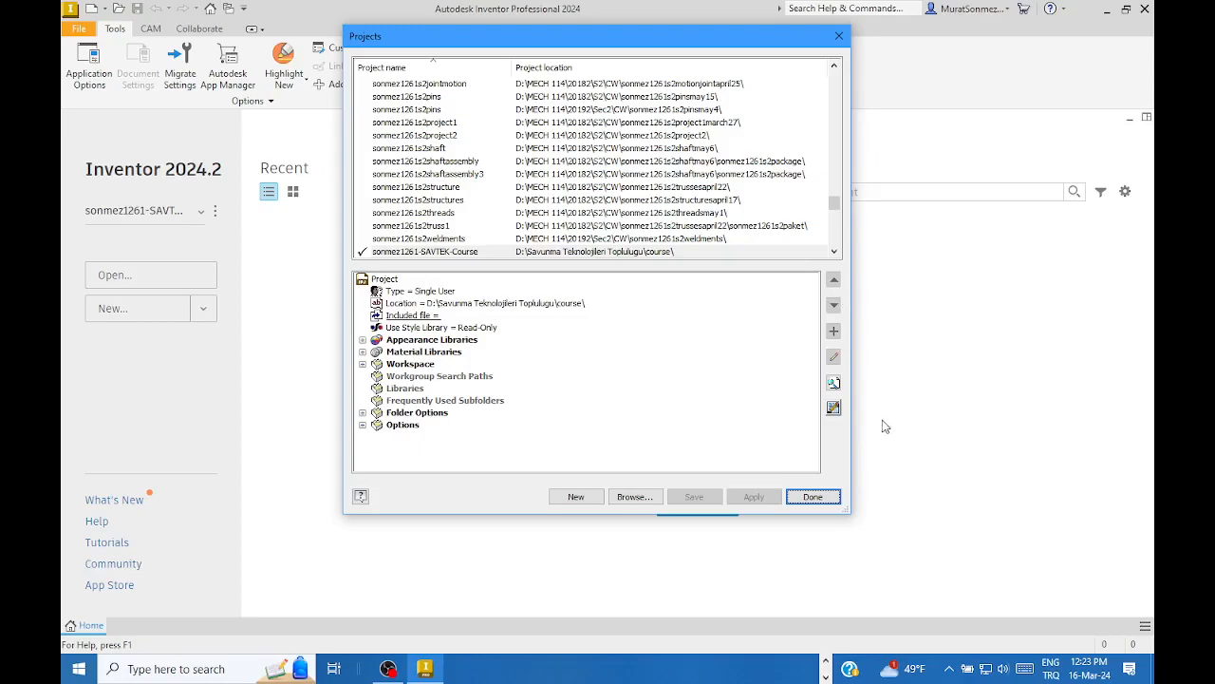
click(815, 498)
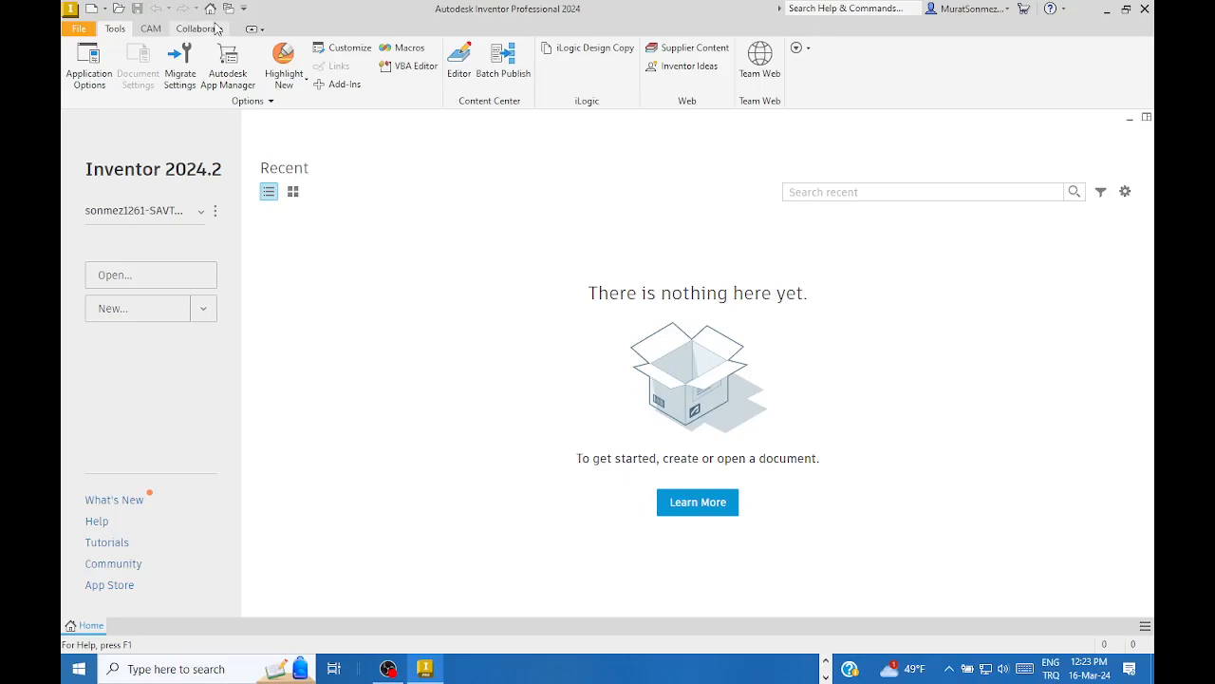
- Create a new part from the Templates > en-US > Metric > Standard (mm).ipt template
click(81, 30)
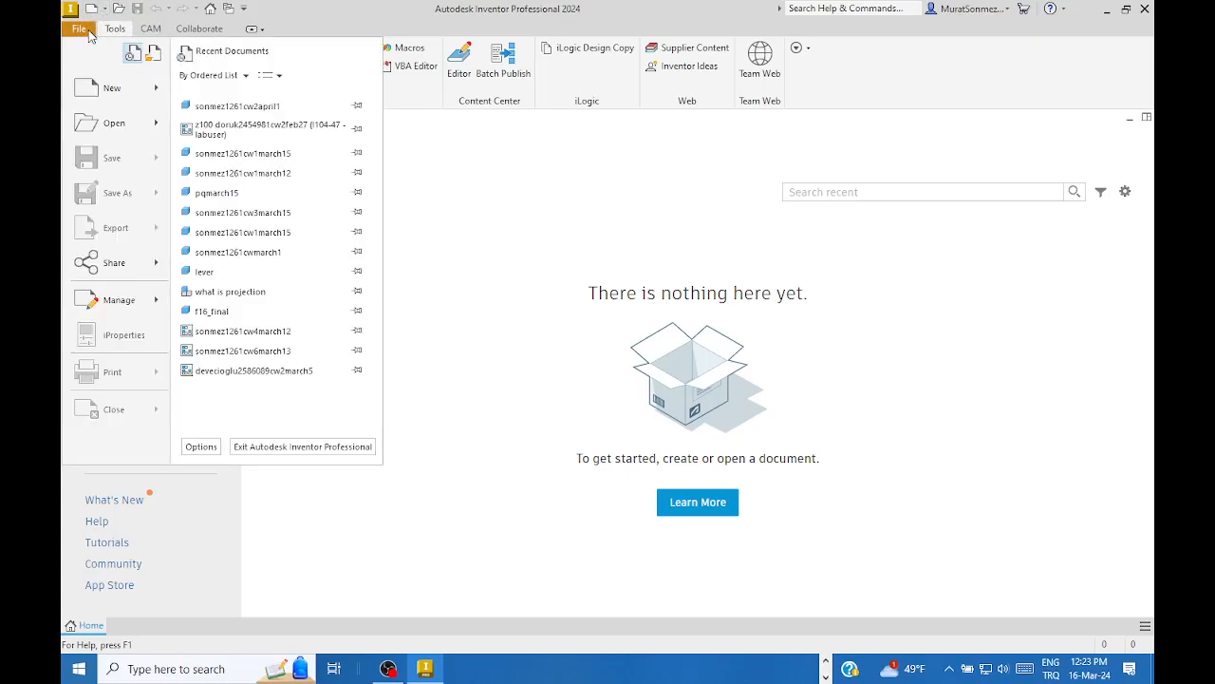
mouse_move(96, 91)
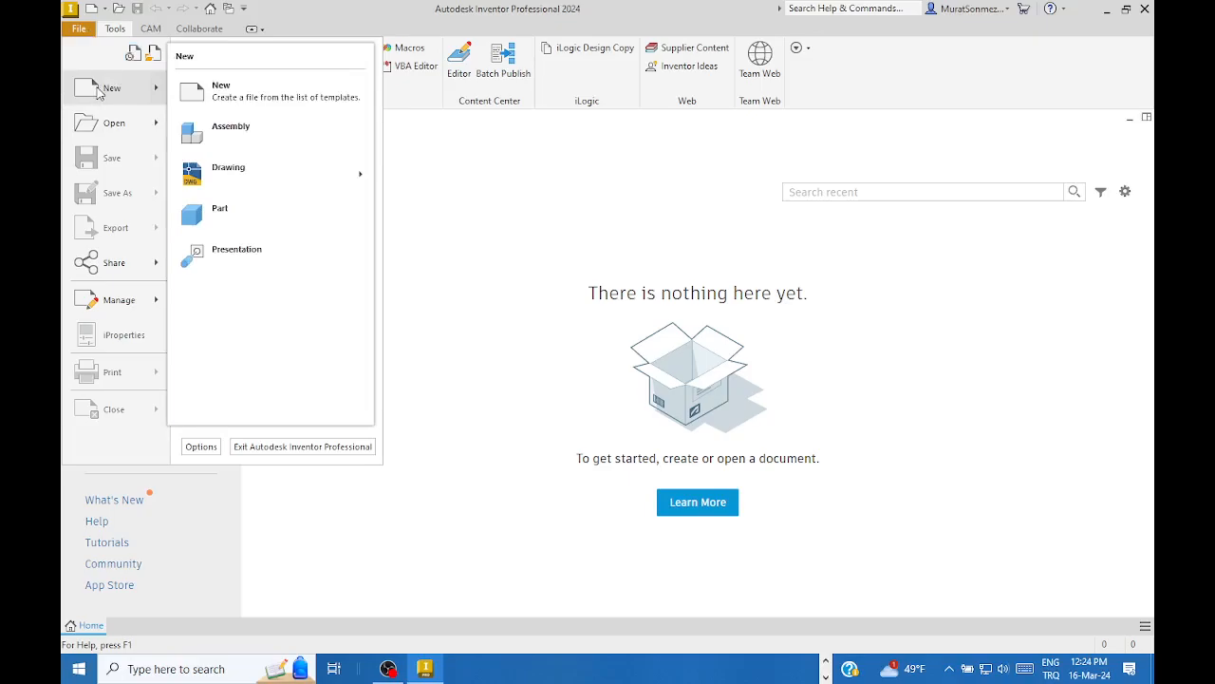
click(106, 90)
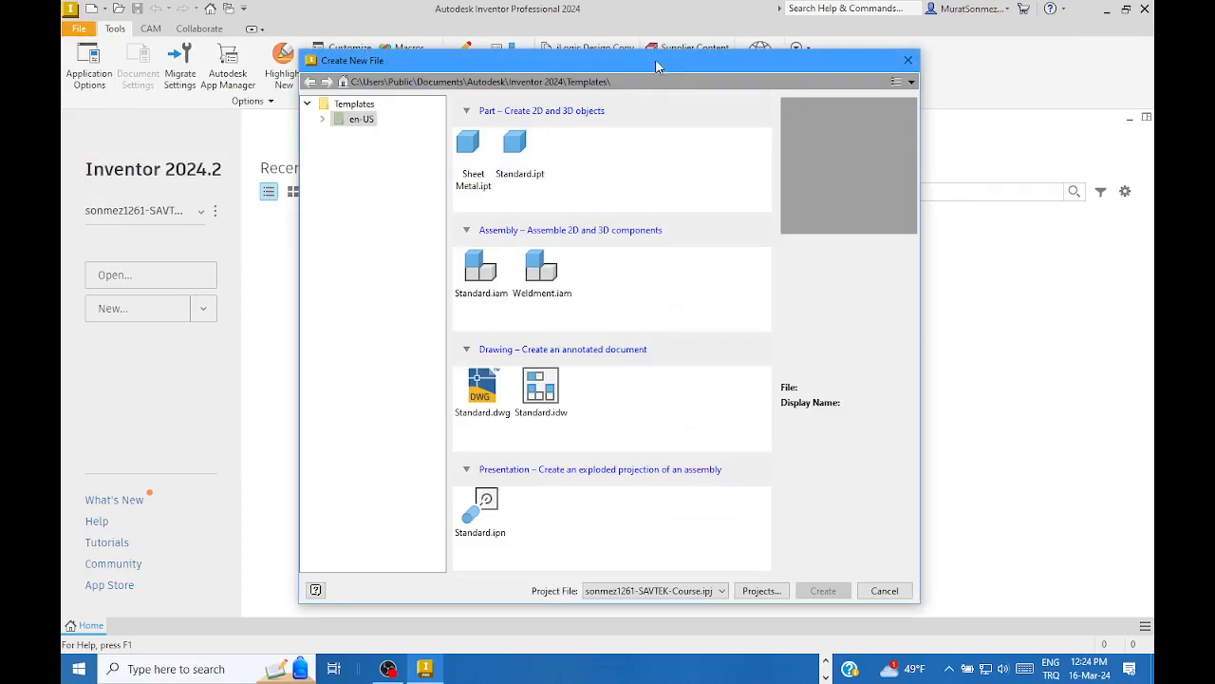
drag(655, 59, 633, 33)
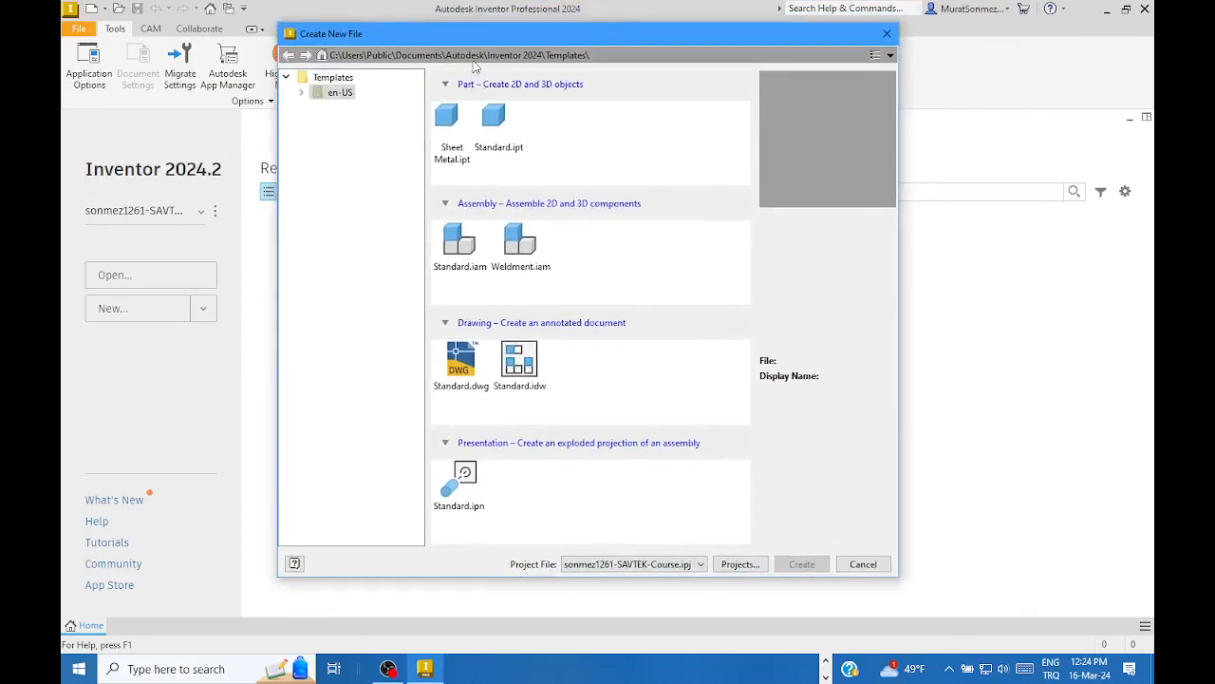
click(286, 77)
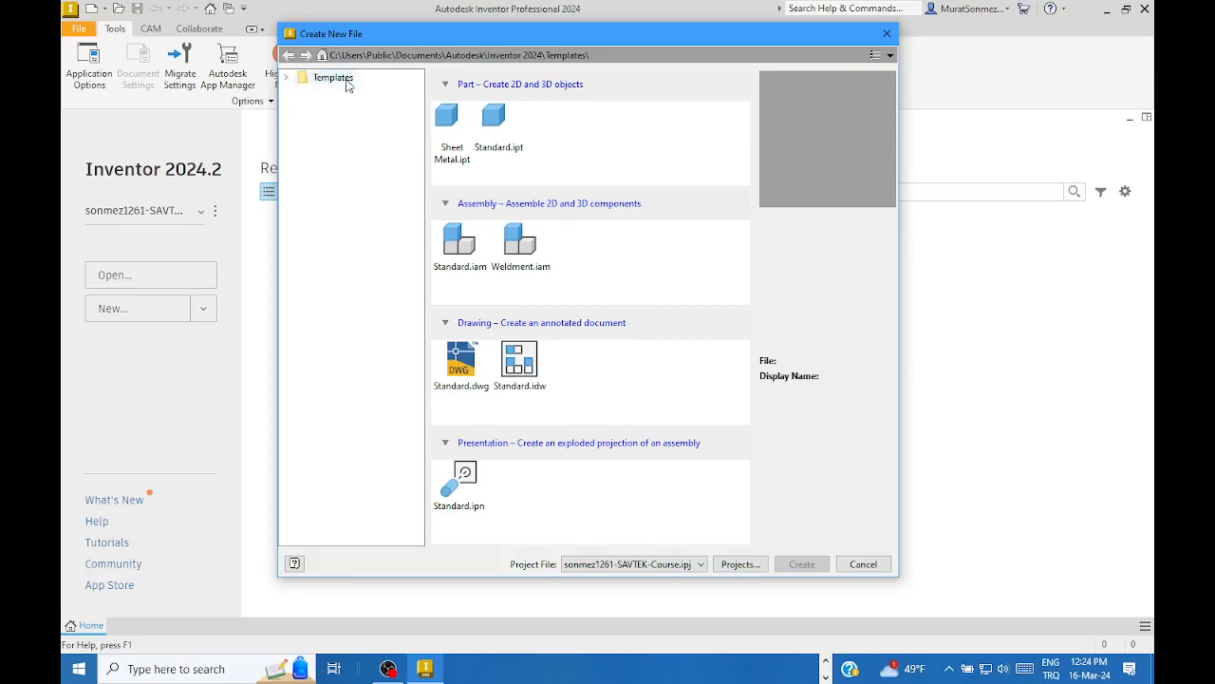
click(288, 79)
click(301, 92)
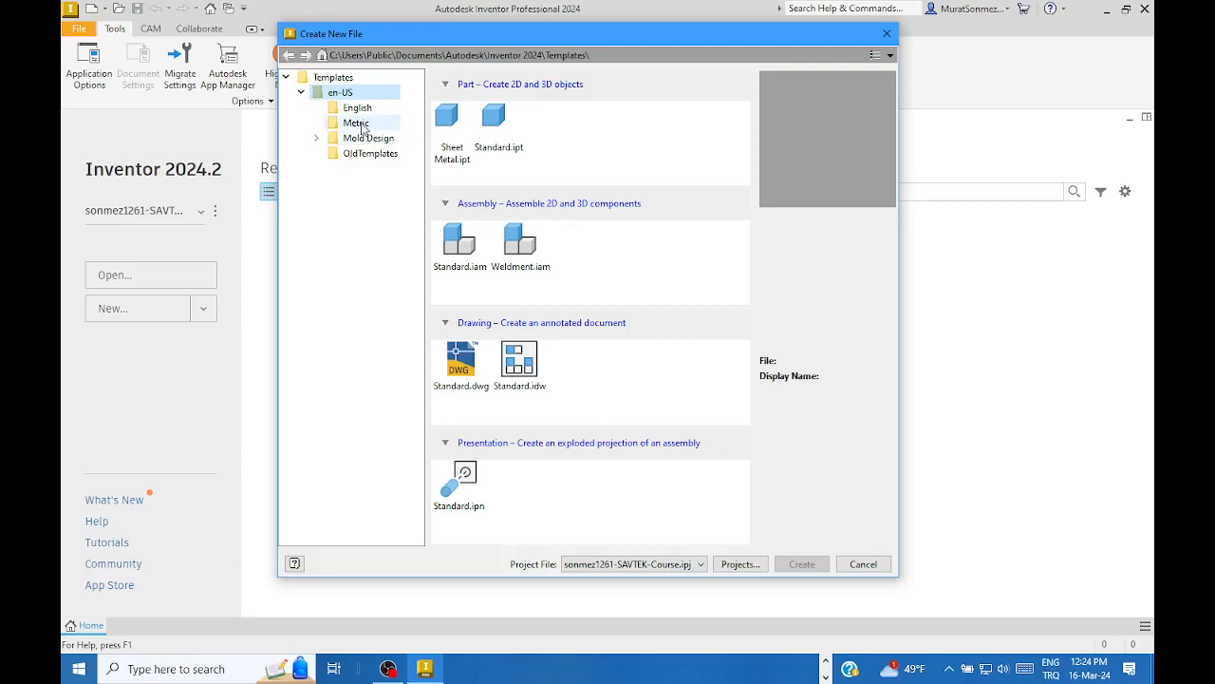
click(361, 128)
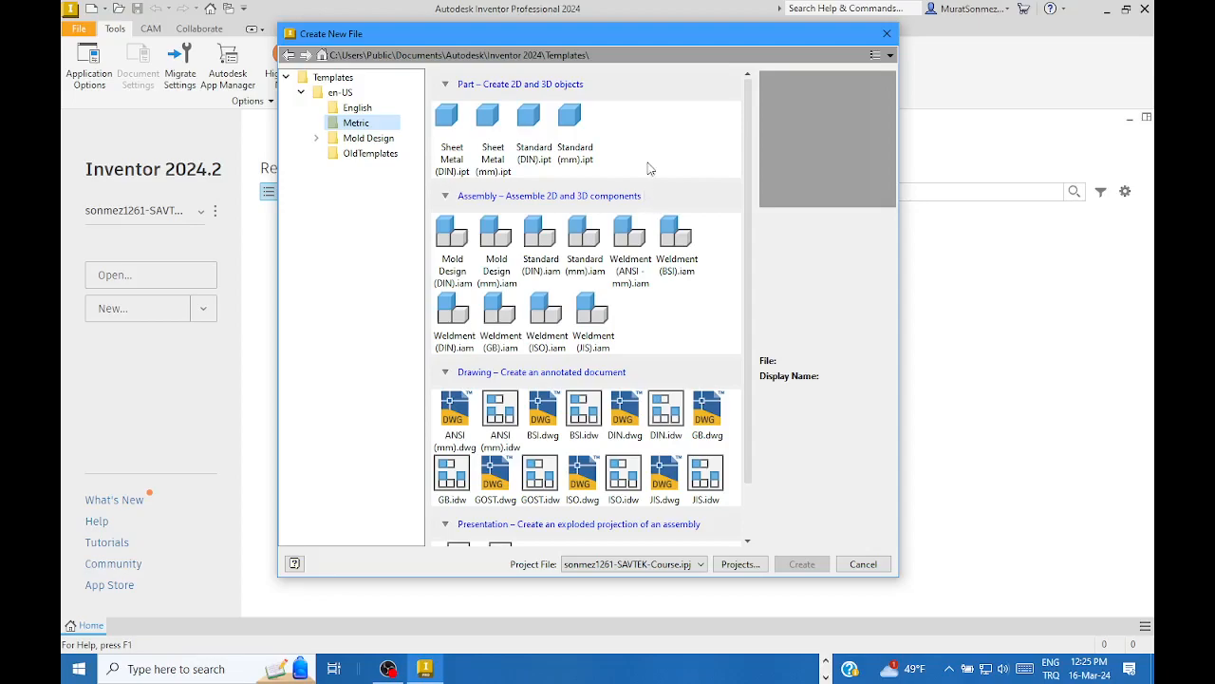
click(570, 127)
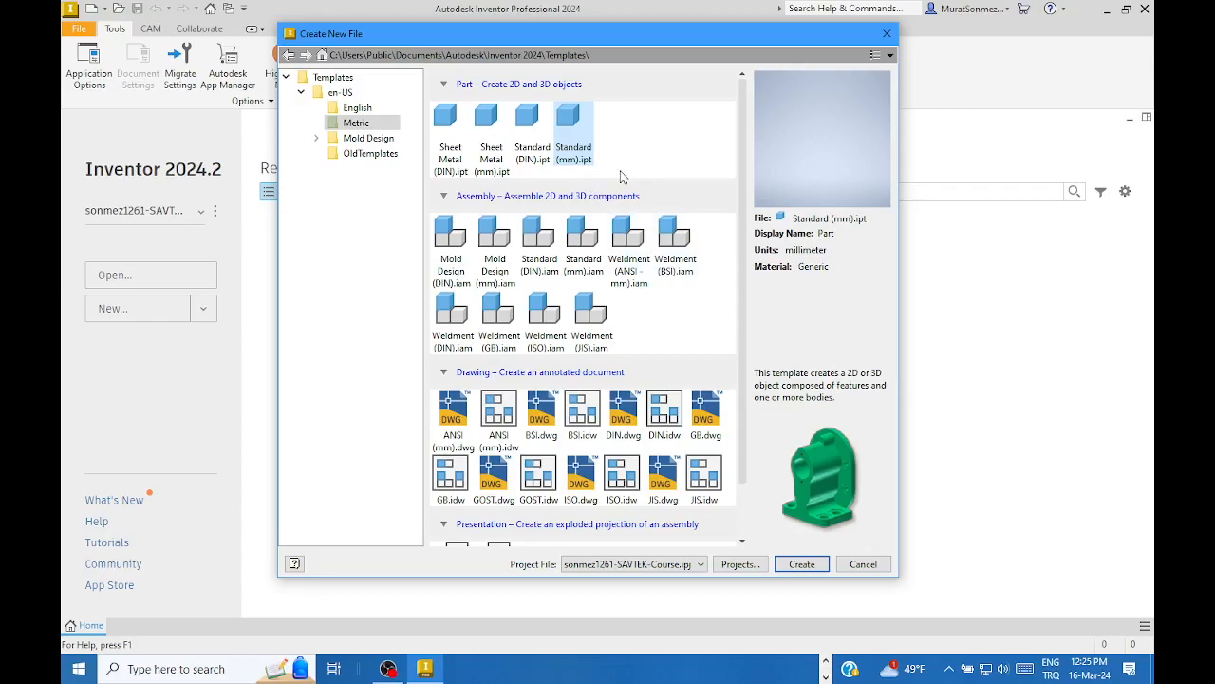
click(807, 565)
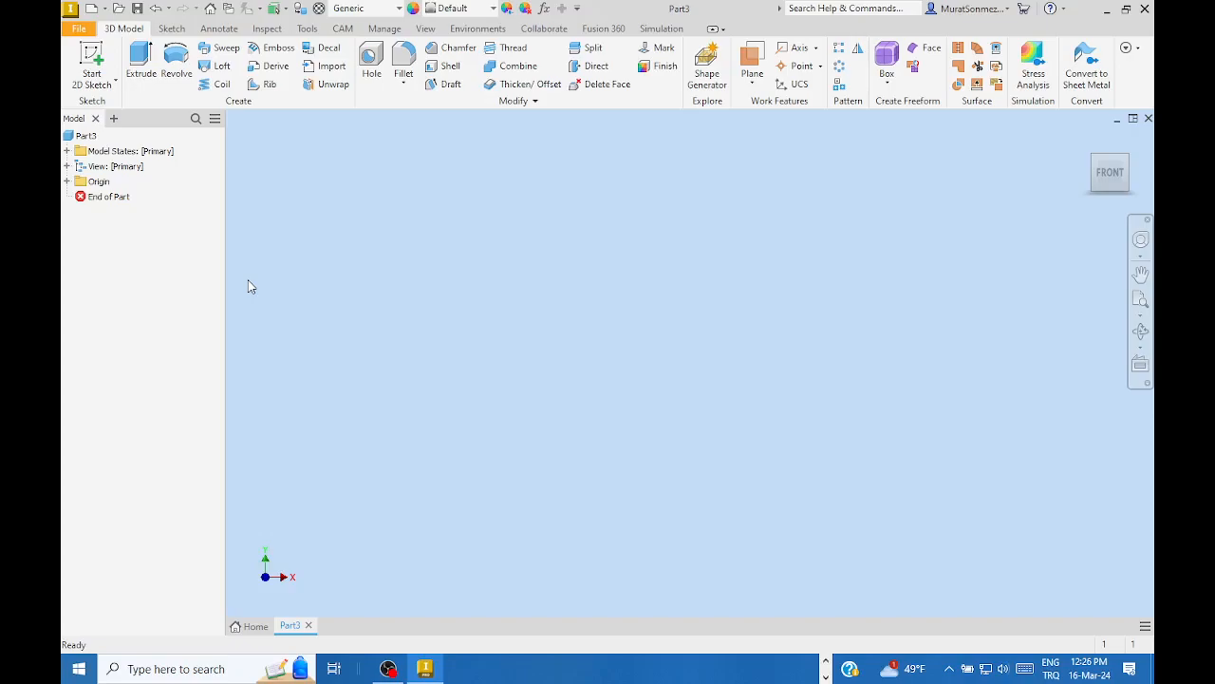
- Start a 2D sketch on the YZ Plane of Part3
click(91, 57)
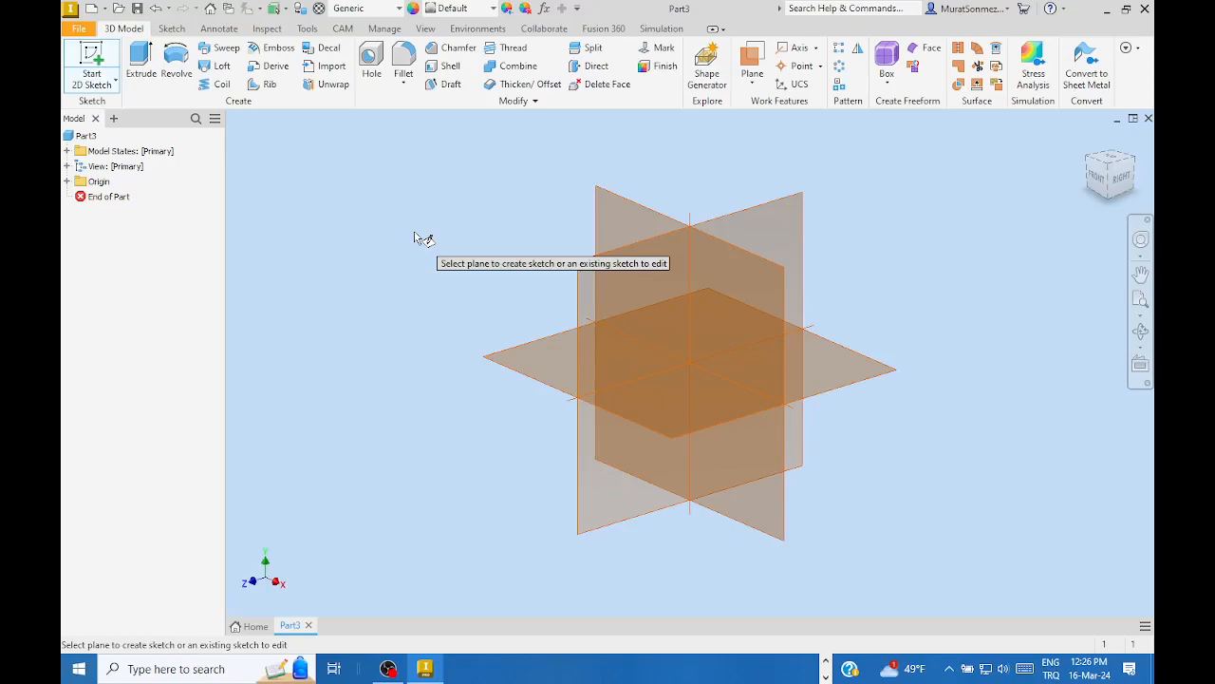
click(784, 207)
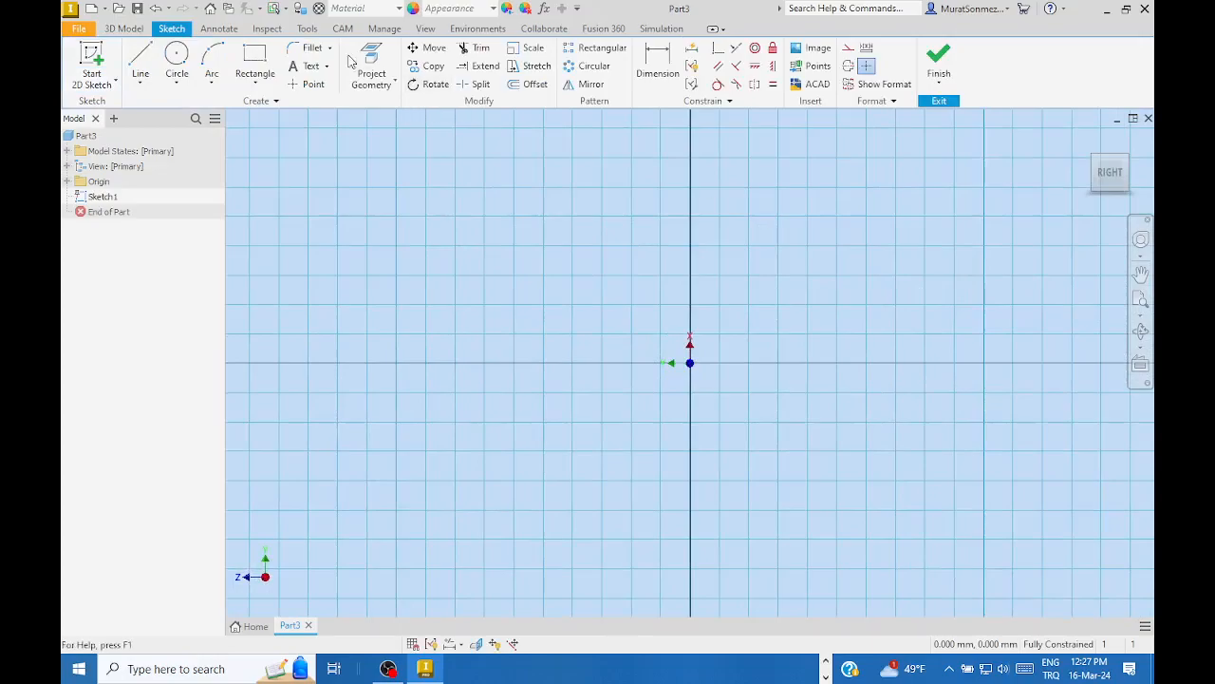
- Draw a two-point rectangle from upper-left to lower-right corner
click(254, 58)
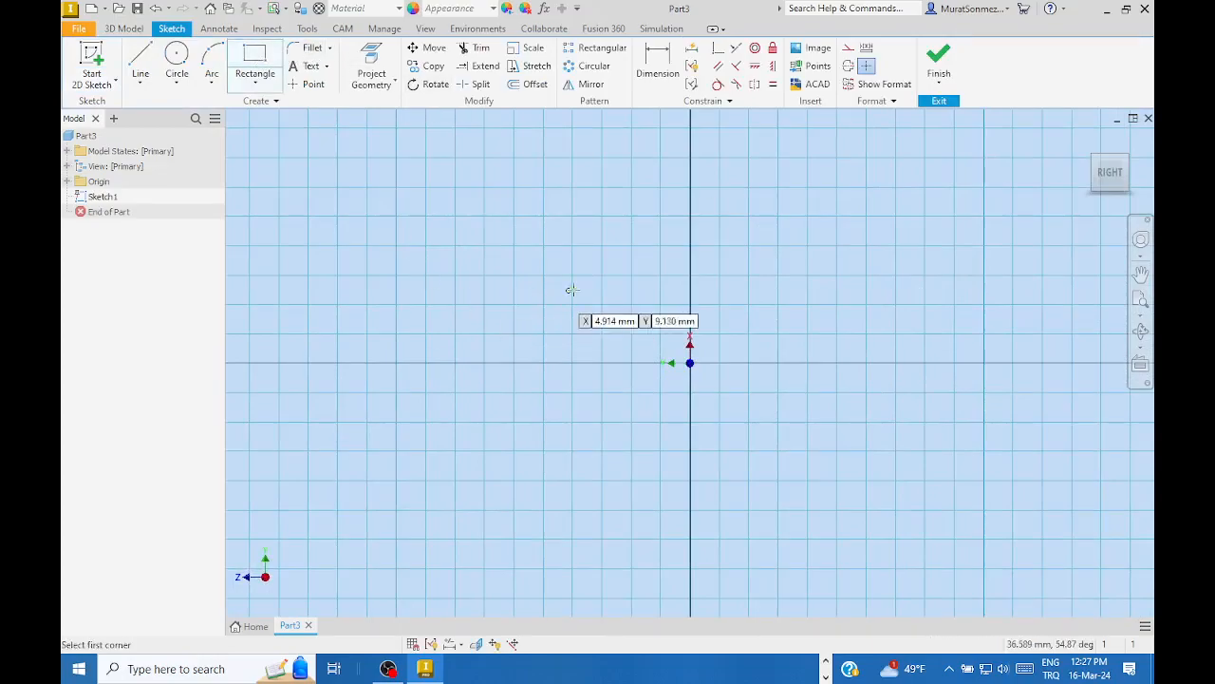
click(520, 265)
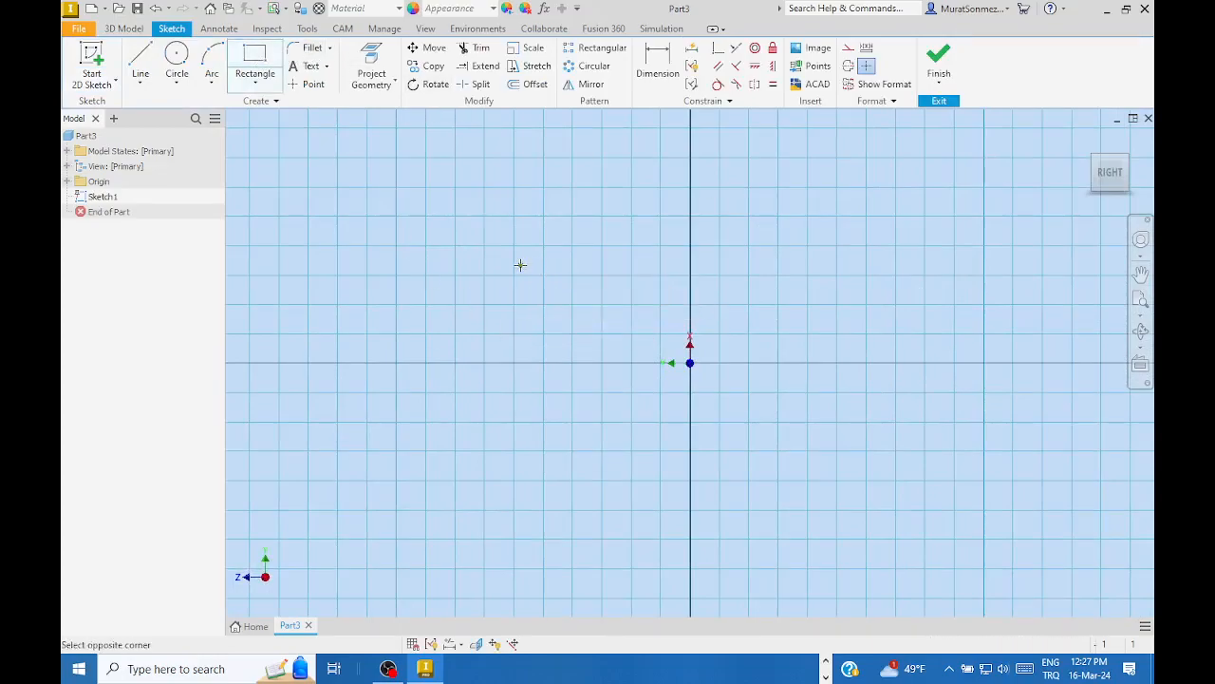
click(897, 469)
- Dimension the rectangle 100 mm wide and 50 mm tall
click(661, 62)
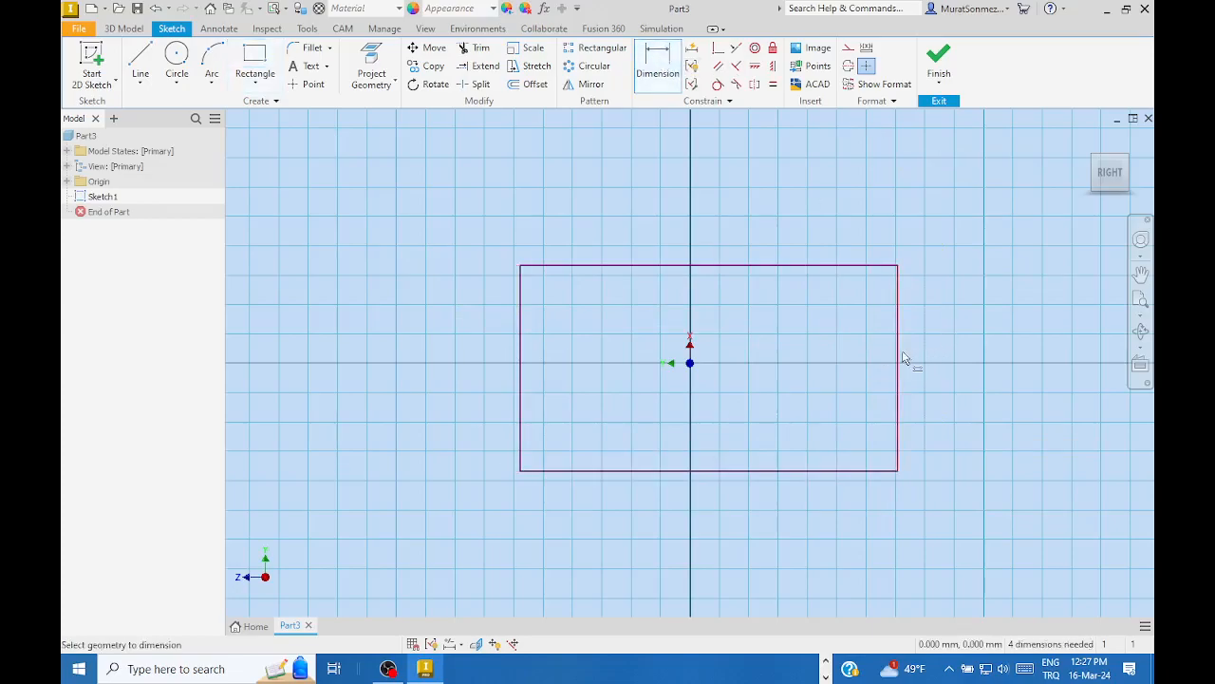
click(521, 360)
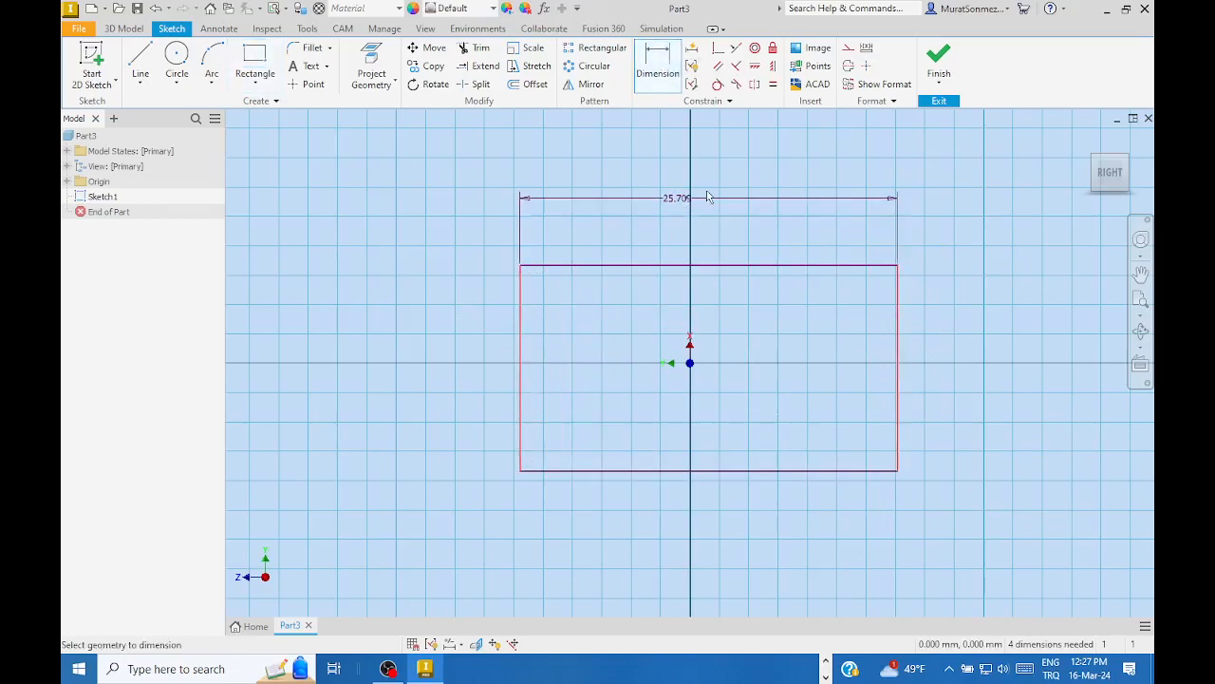
click(717, 192)
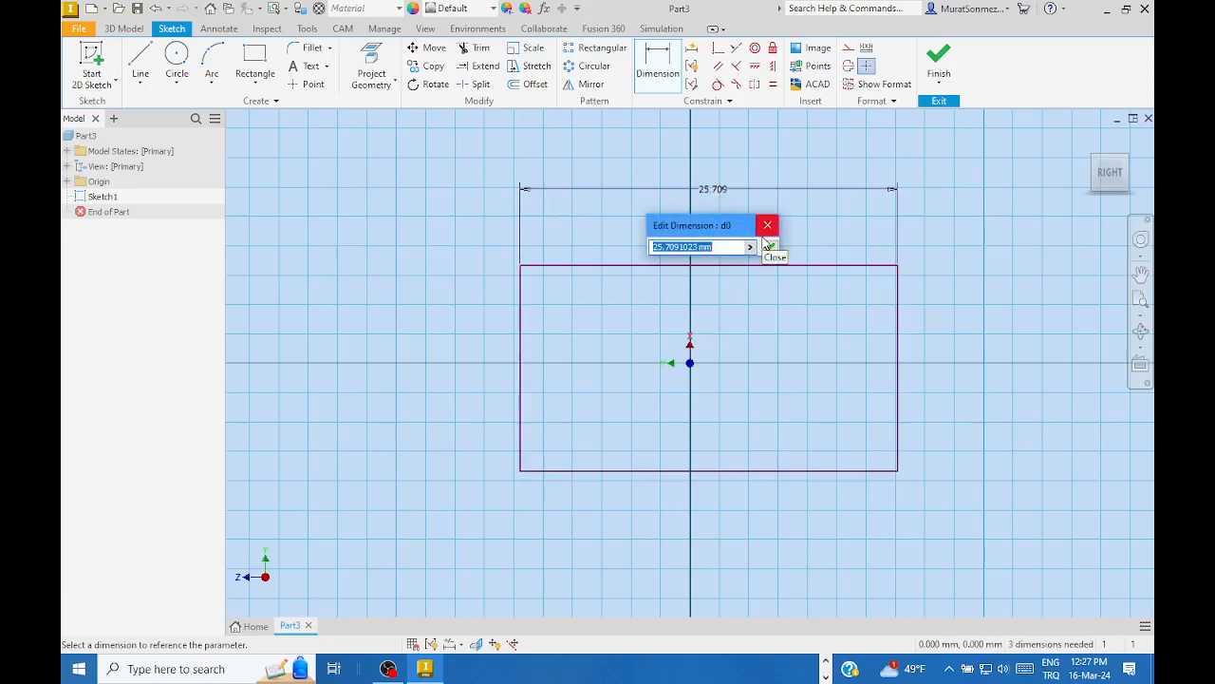
text(100)
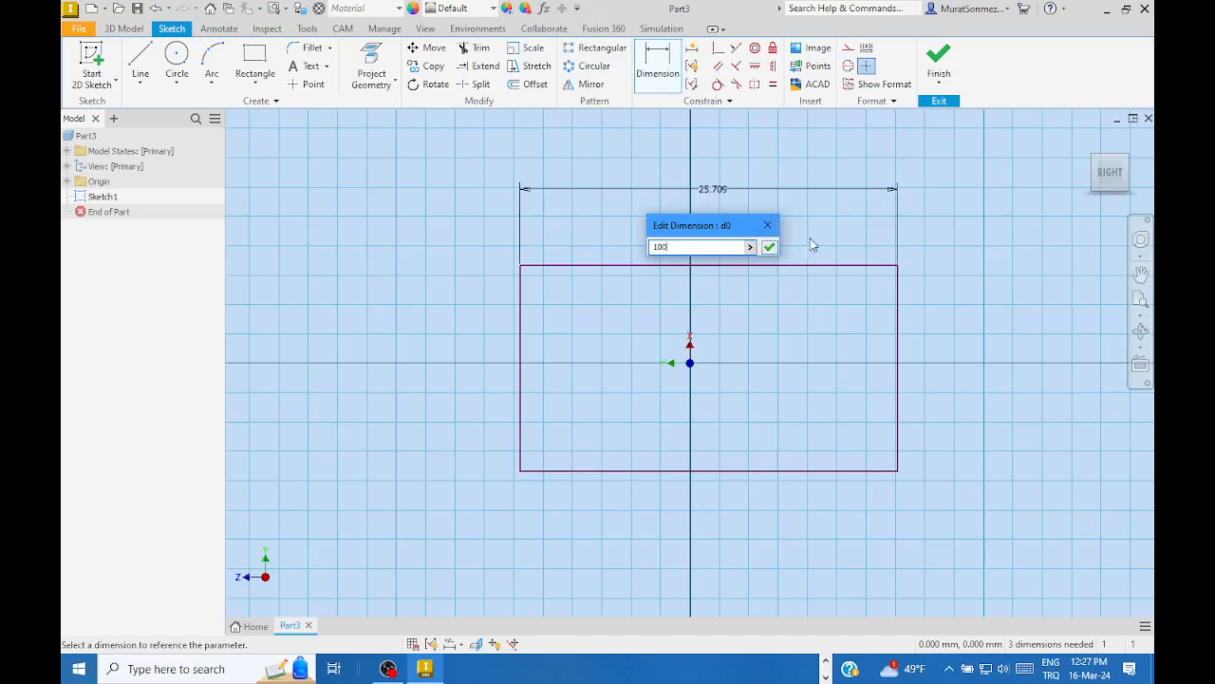
click(768, 246)
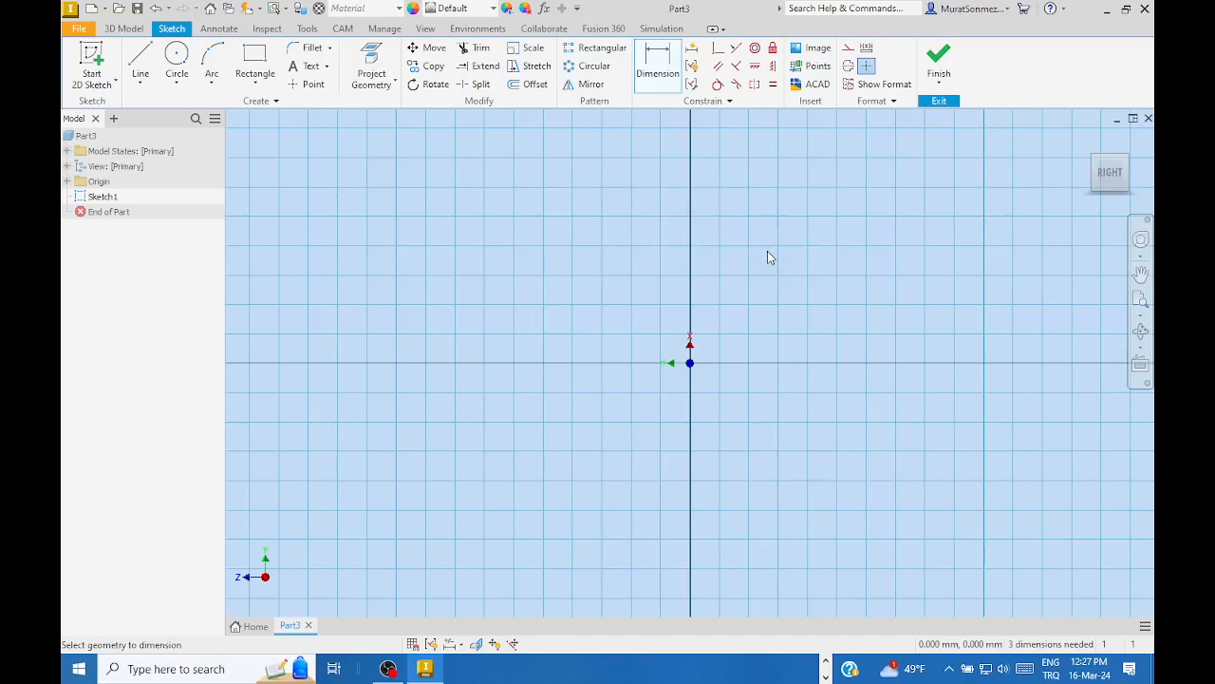
scroll(827, 325, down, 5)
middle_drag(773, 337, 570, 289)
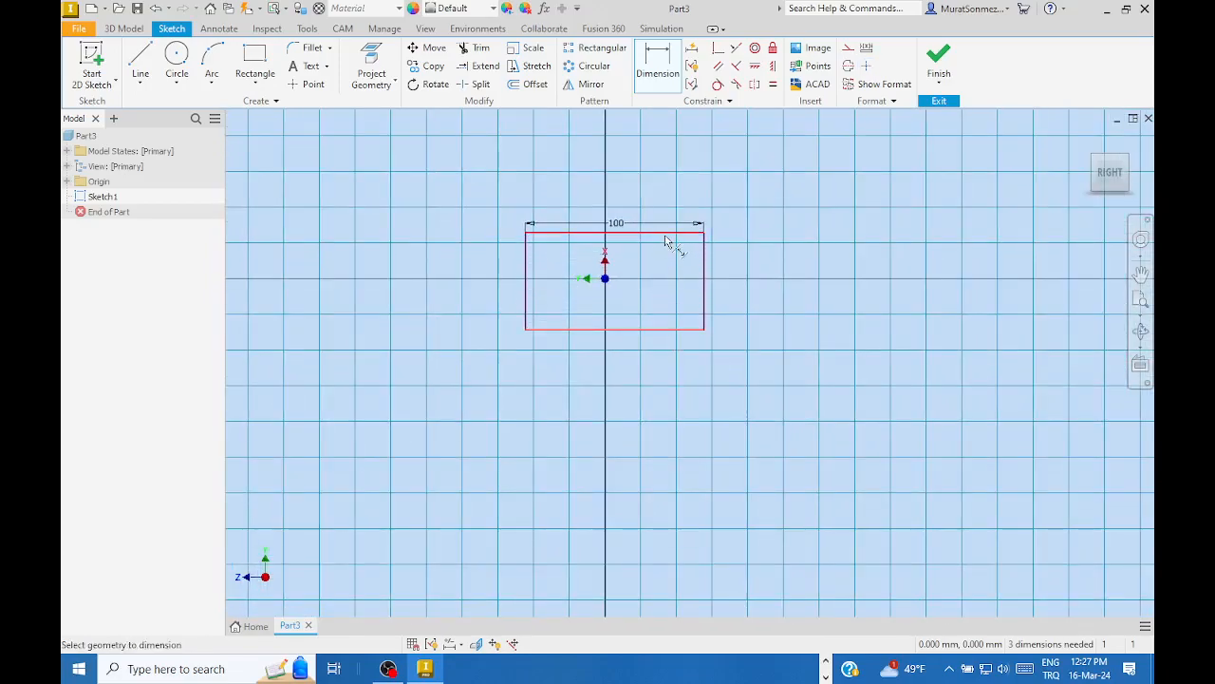
click(703, 245)
click(777, 273)
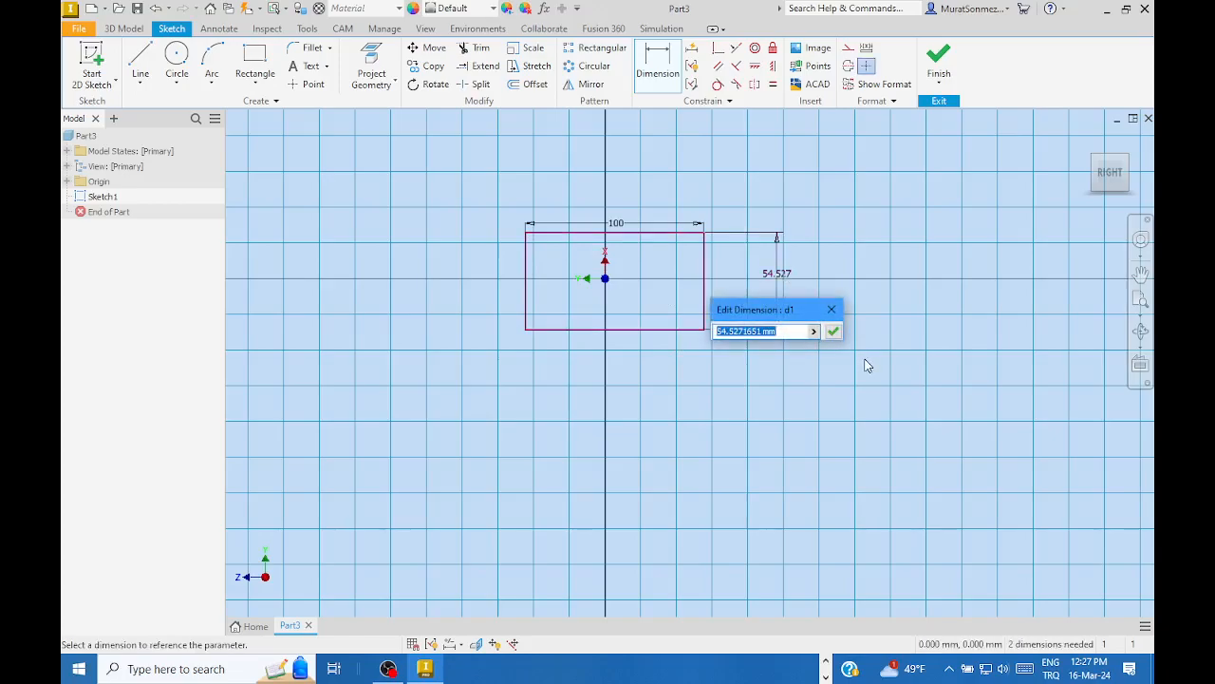
text(50)
key(Return)
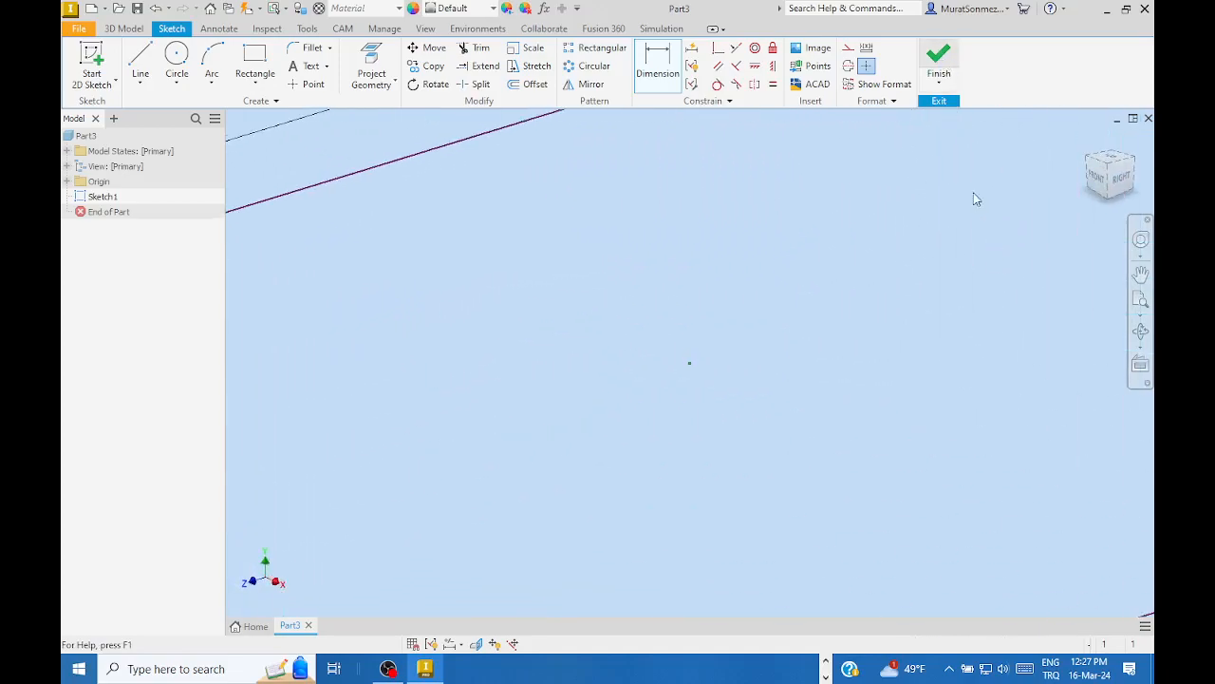
- Extrude the 100×50 rectangle 1500 mm and bring the whole bar into view
mouse_move(852, 320)
middle_down()
mouse_move(426, 276)
mouse_move(454, 270)
middle_up()
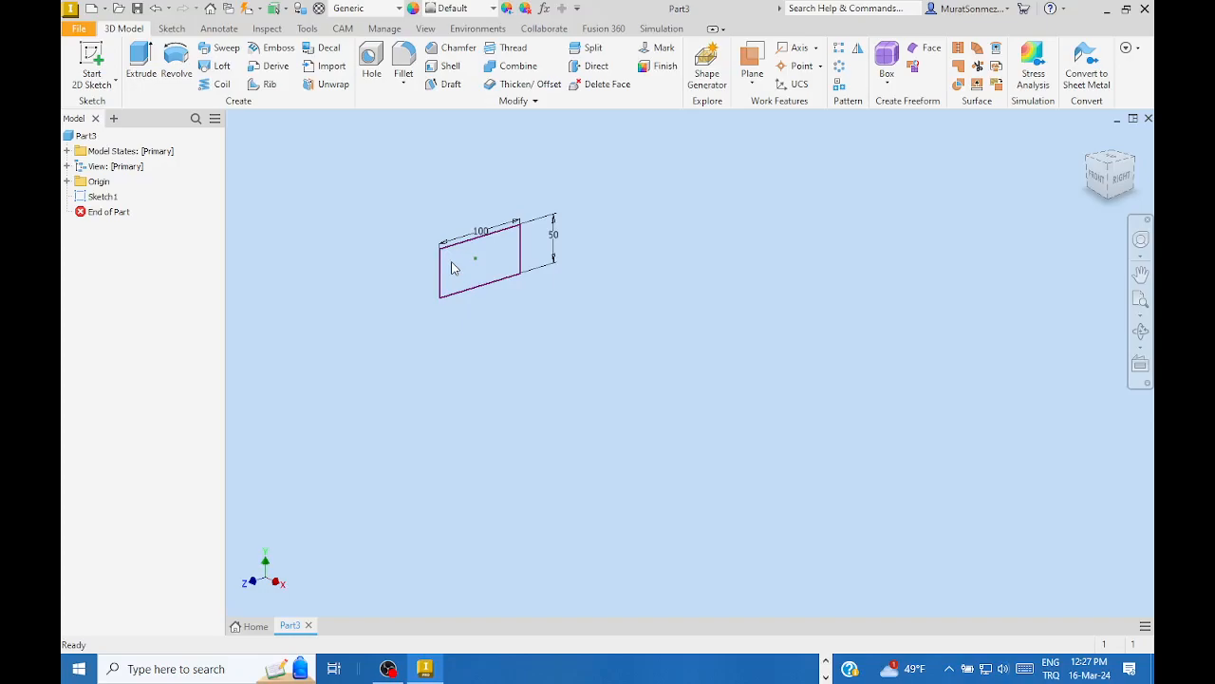
click(141, 60)
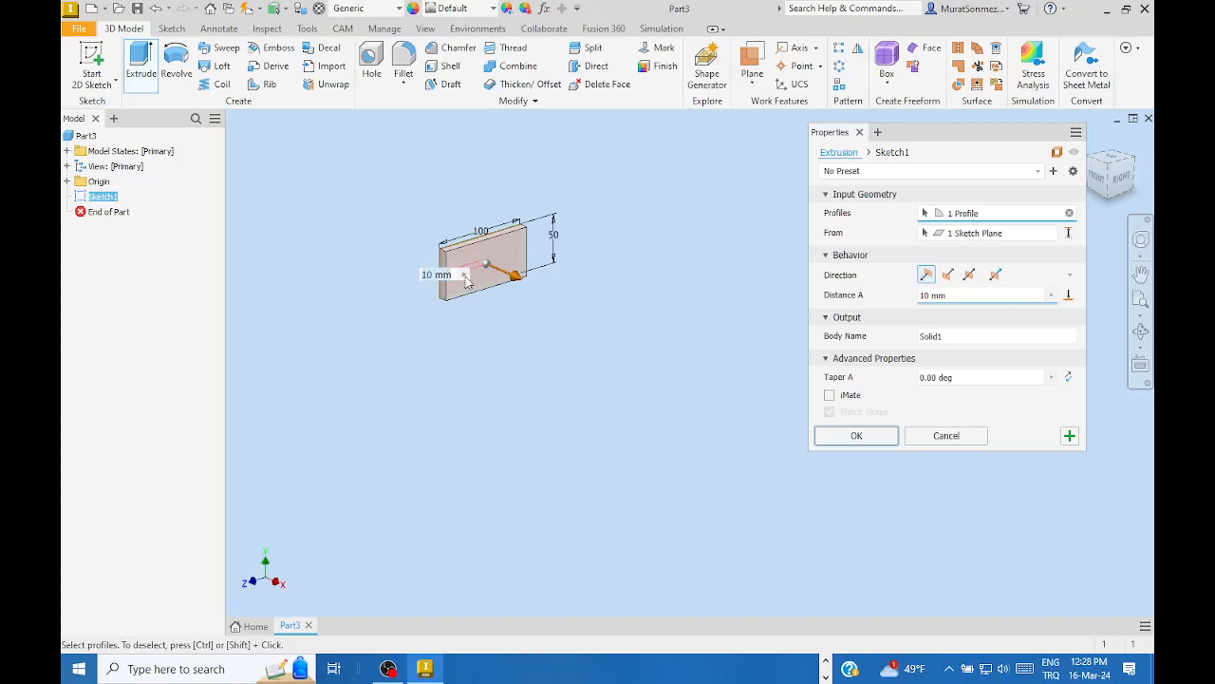
click(956, 295)
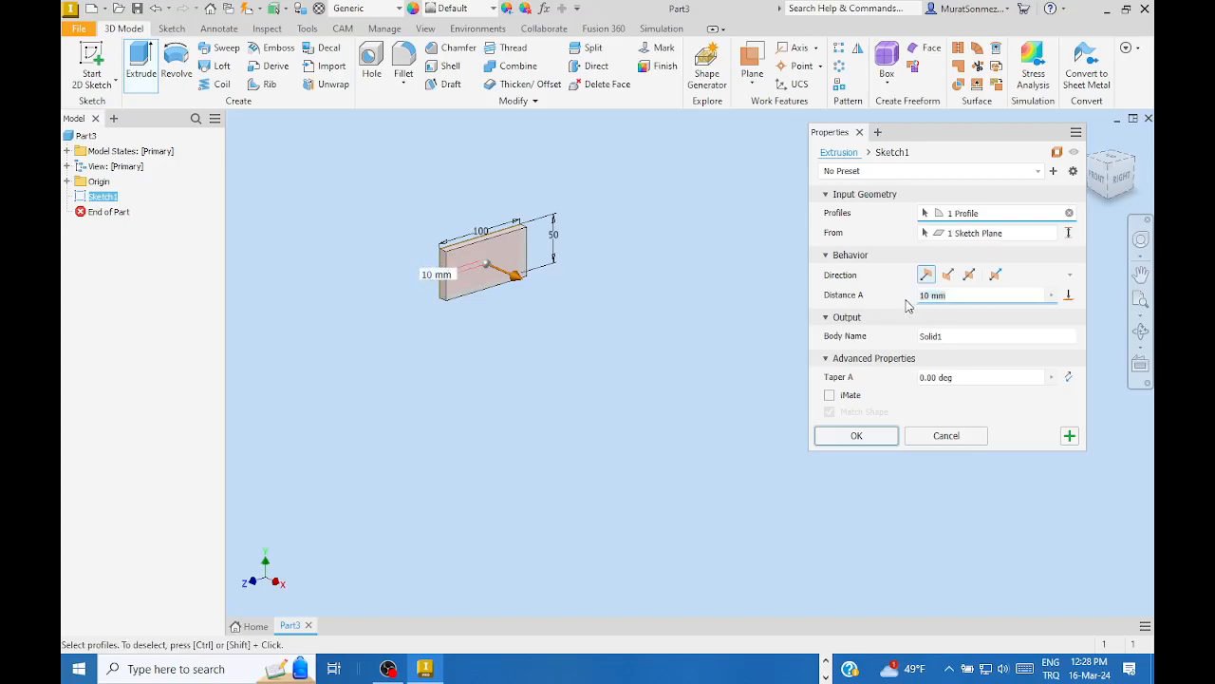
text(1500)
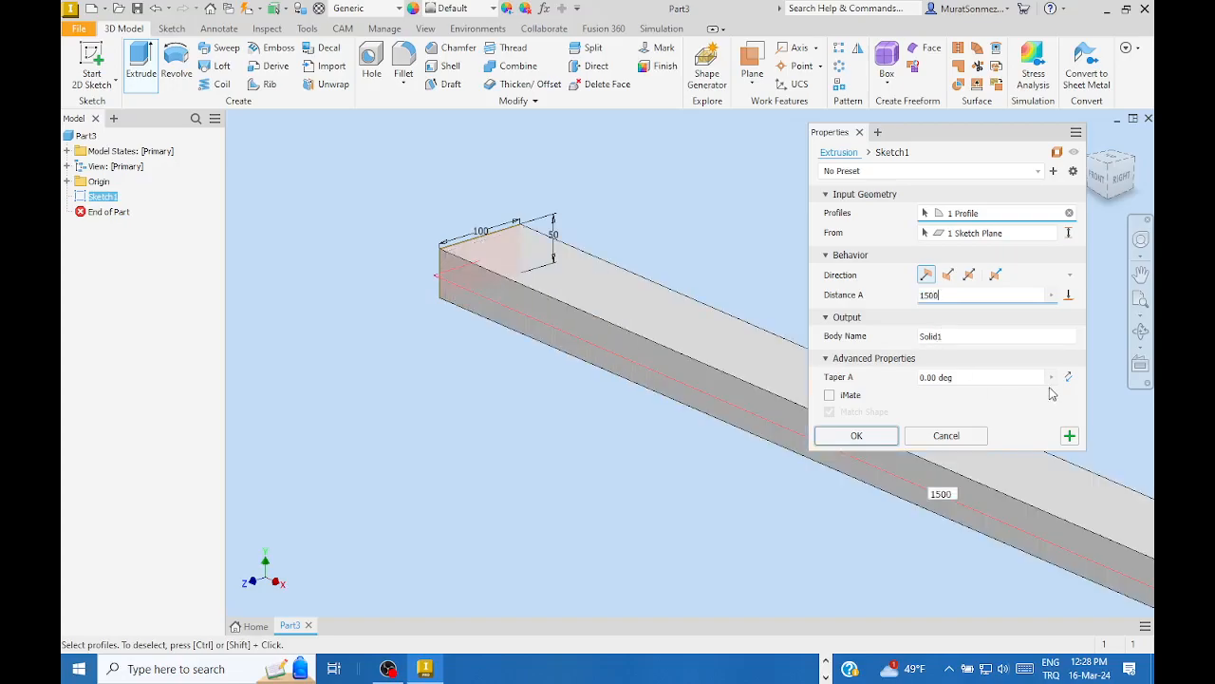
click(857, 435)
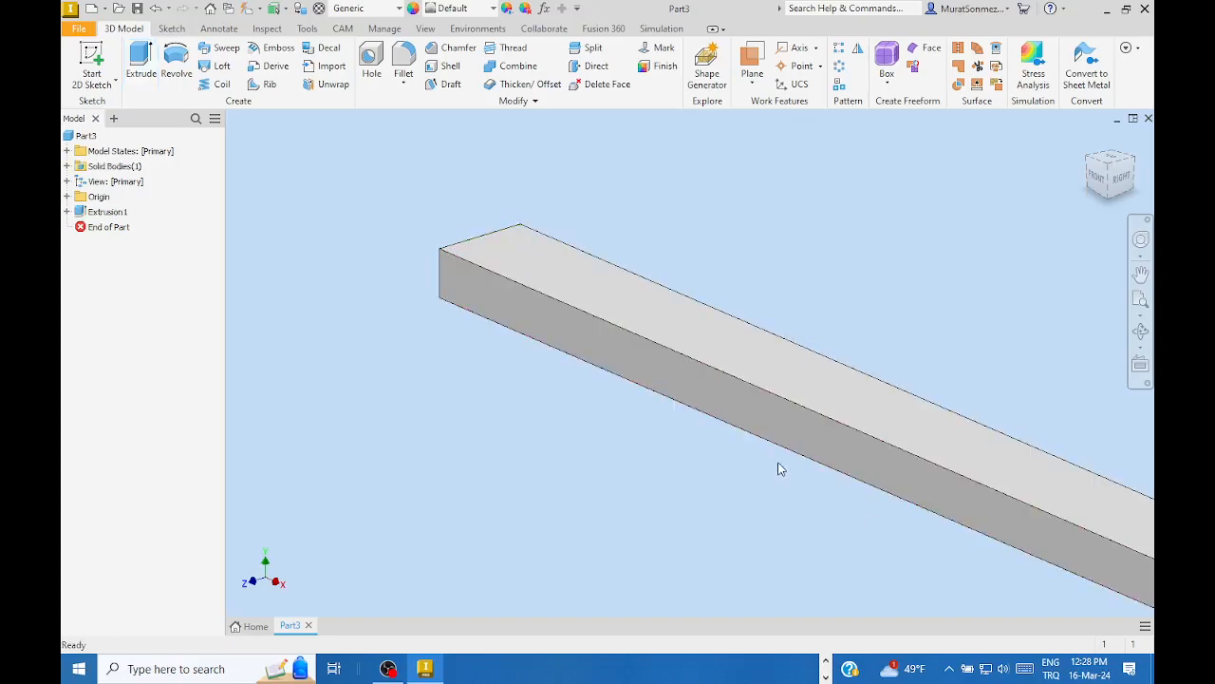
scroll(779, 465, down, 5)
middle_drag(822, 423, 648, 282)
scroll(649, 282, up, 2)
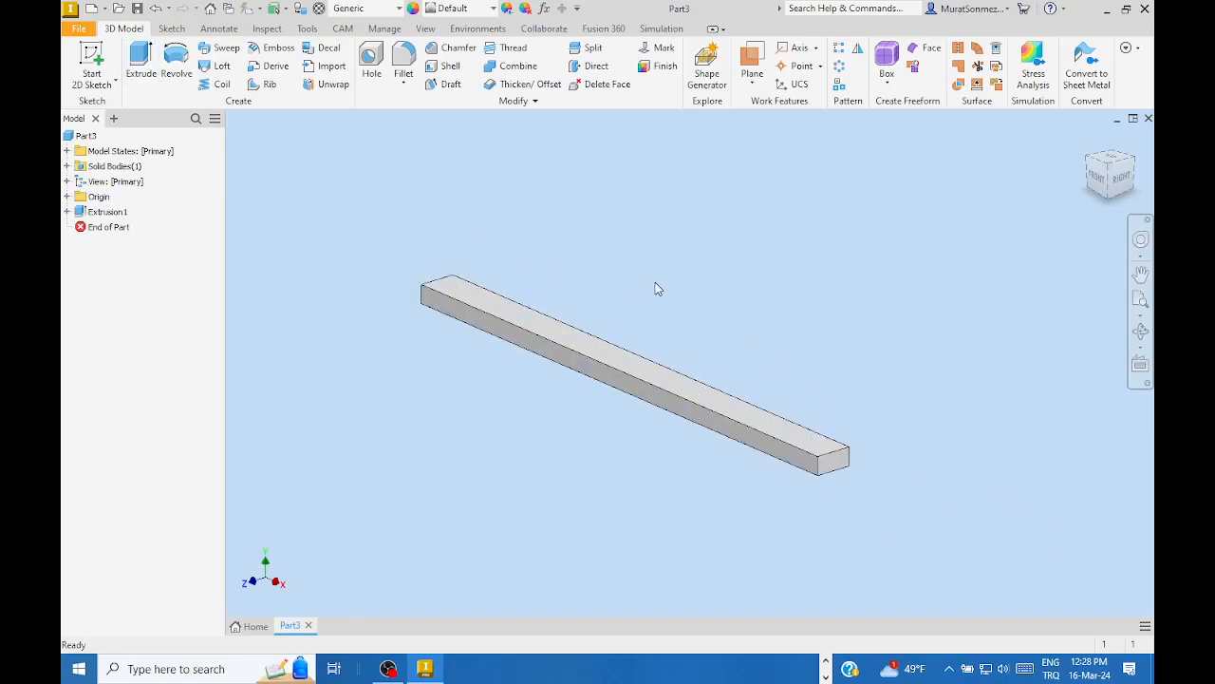
scroll(655, 285, up, 2)
scroll(665, 276, down, 2)
middle_drag(763, 217, 732, 198)
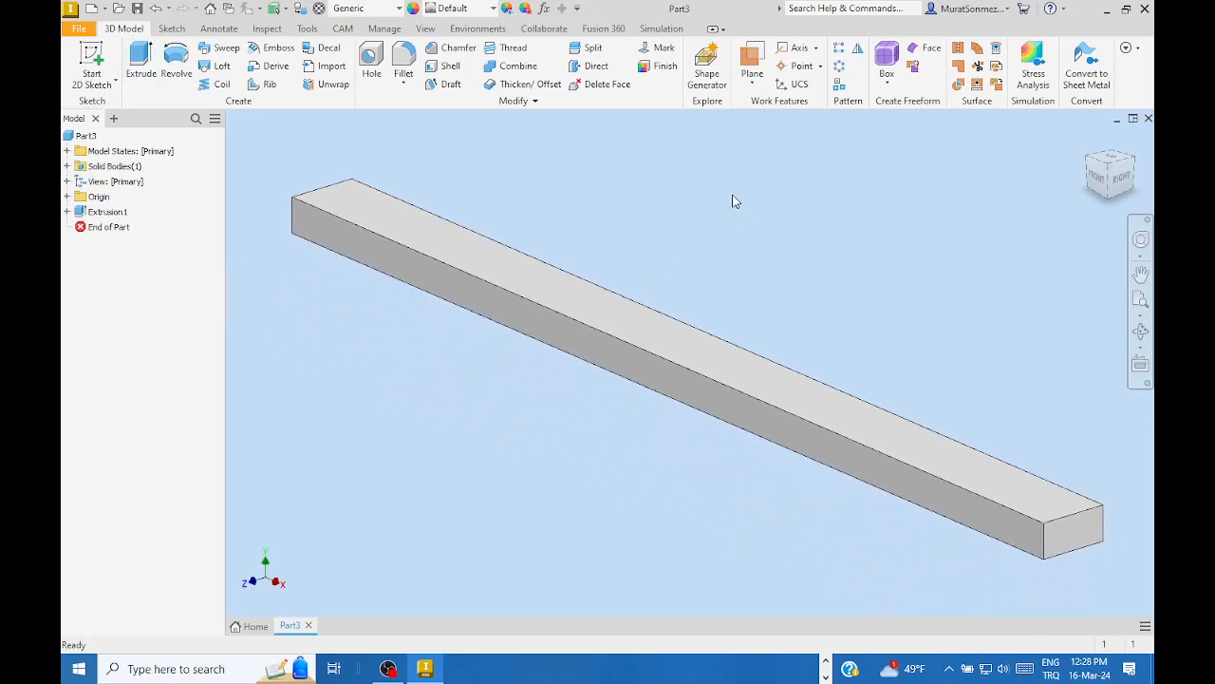
scroll(736, 204, down, 2)
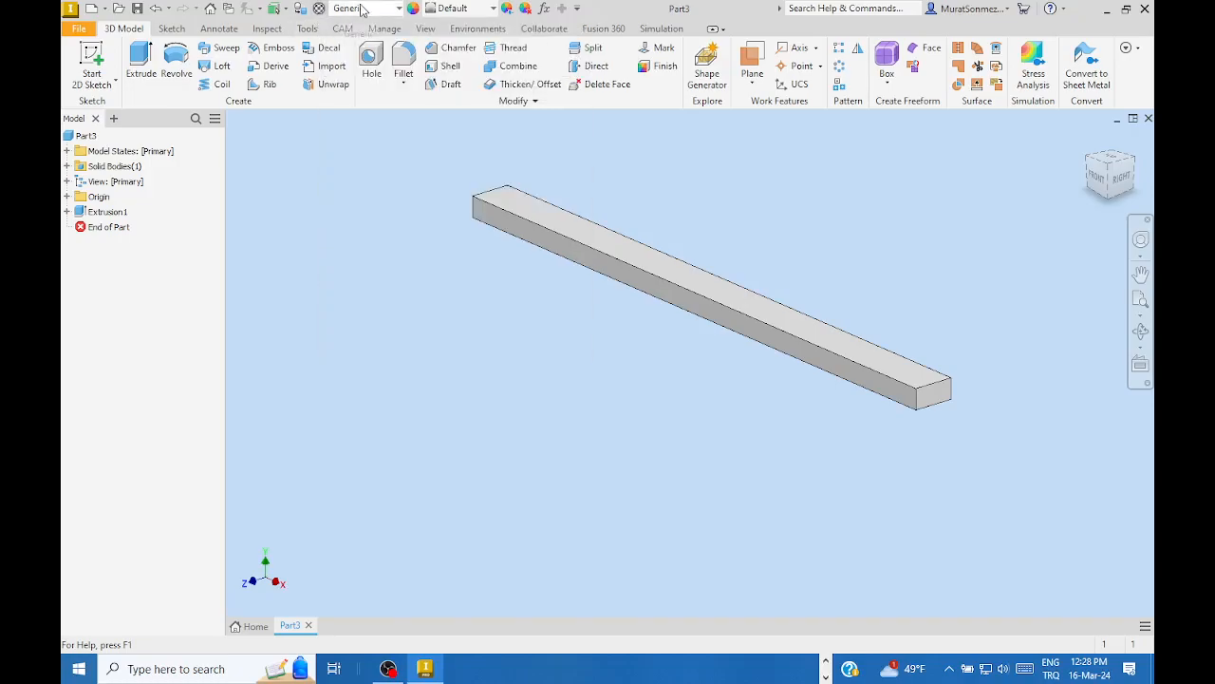
- Open the materials browser and show the Autodesk Material Library
click(320, 8)
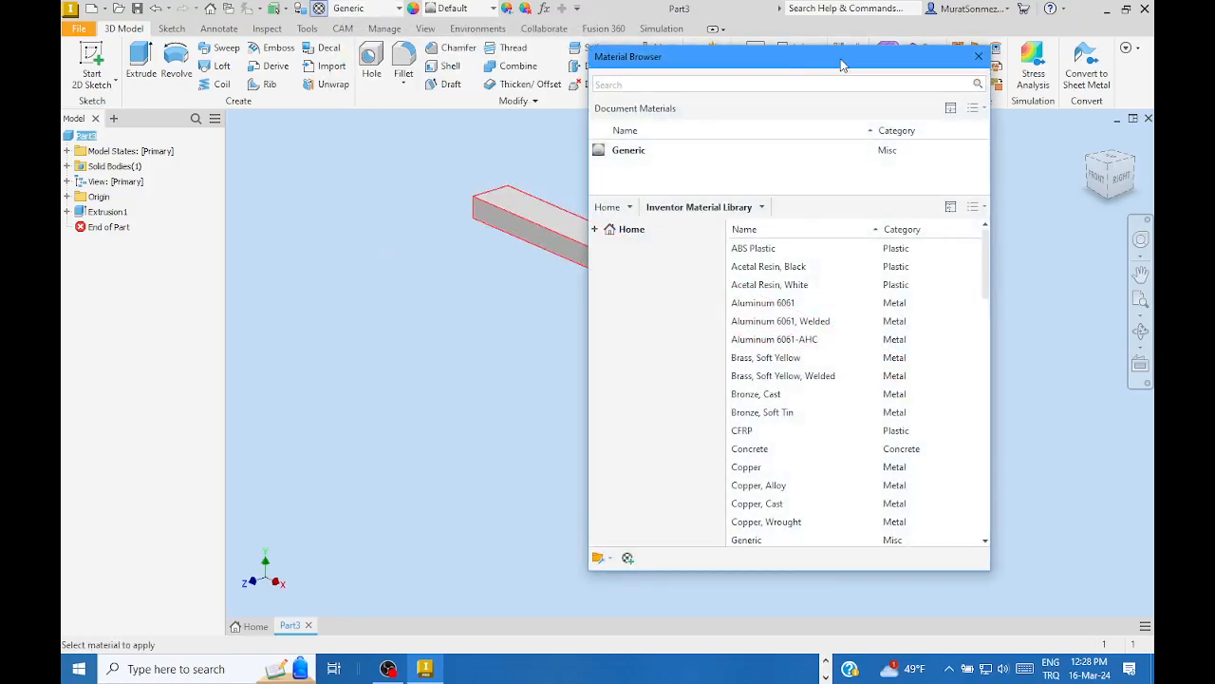
drag(832, 59, 901, 39)
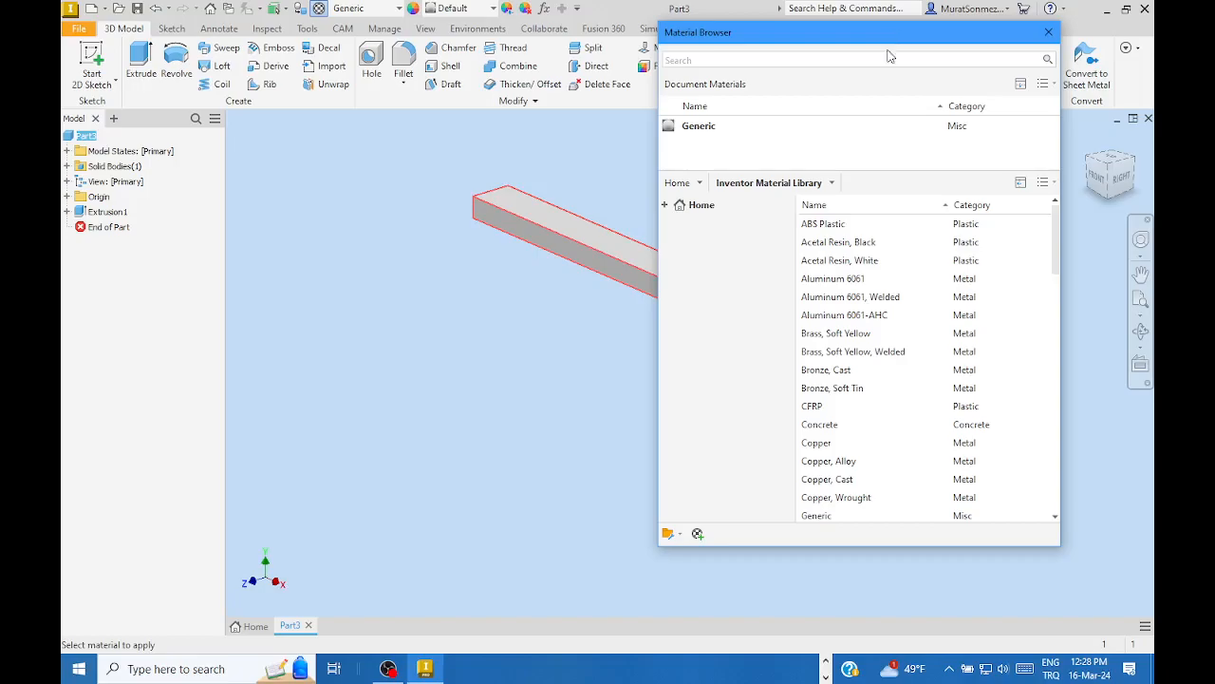
click(885, 61)
click(700, 184)
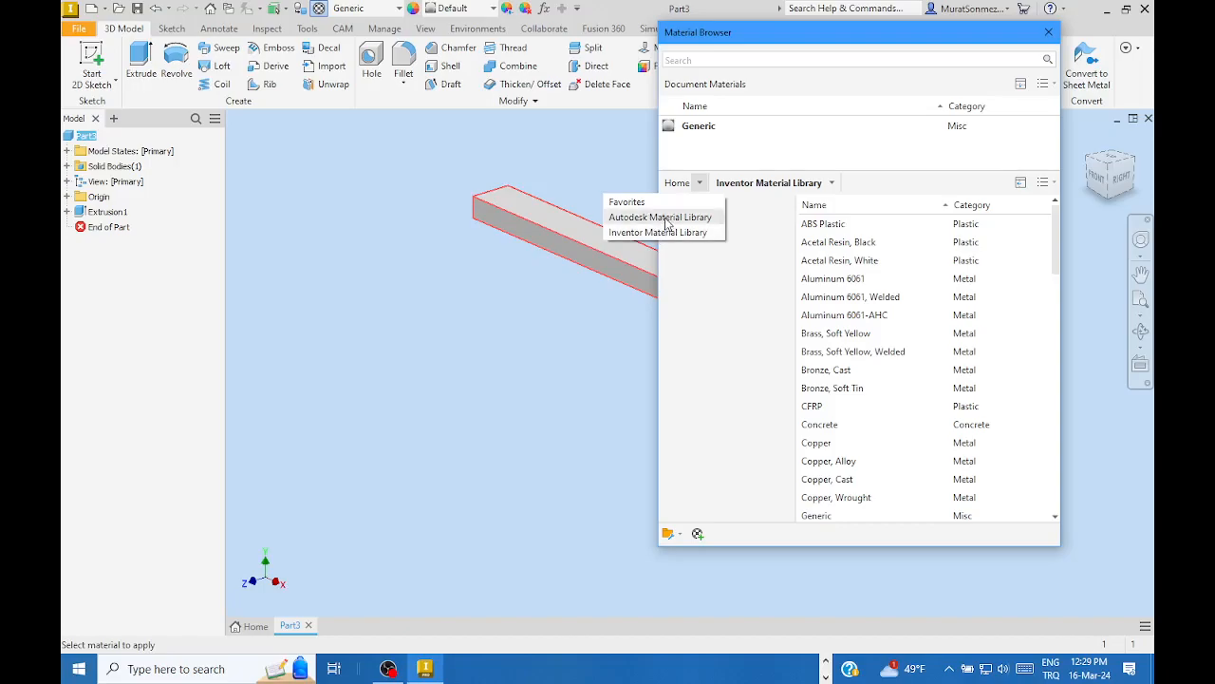
click(666, 218)
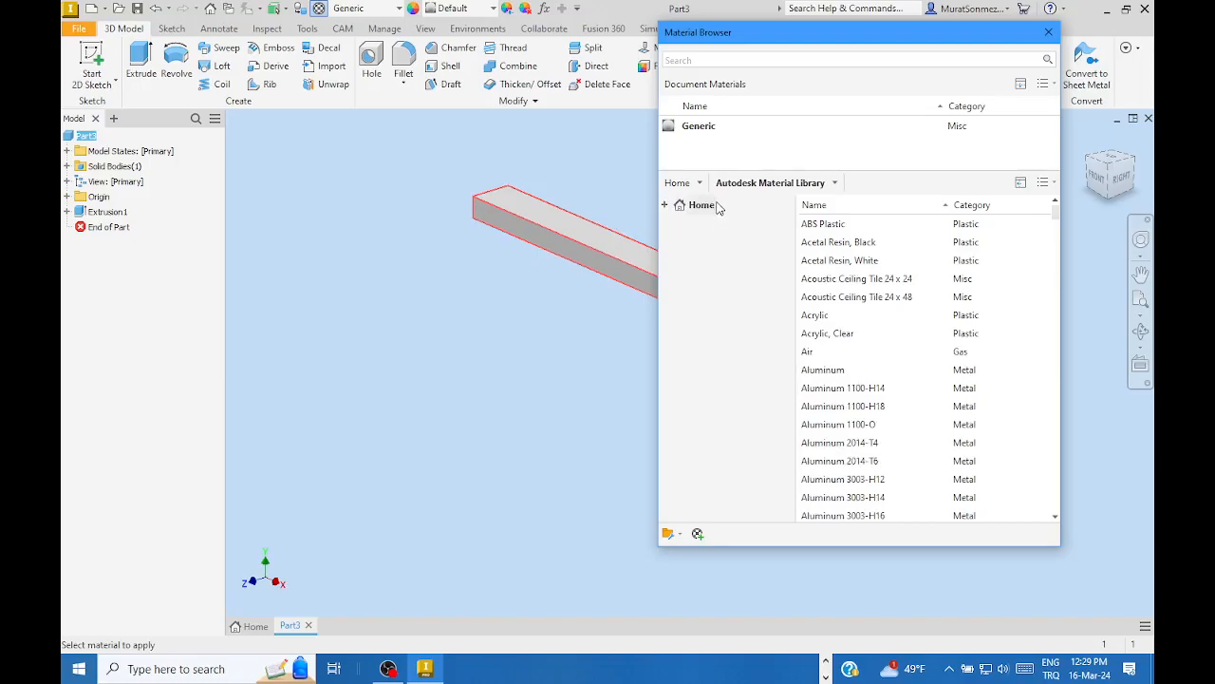
click(700, 183)
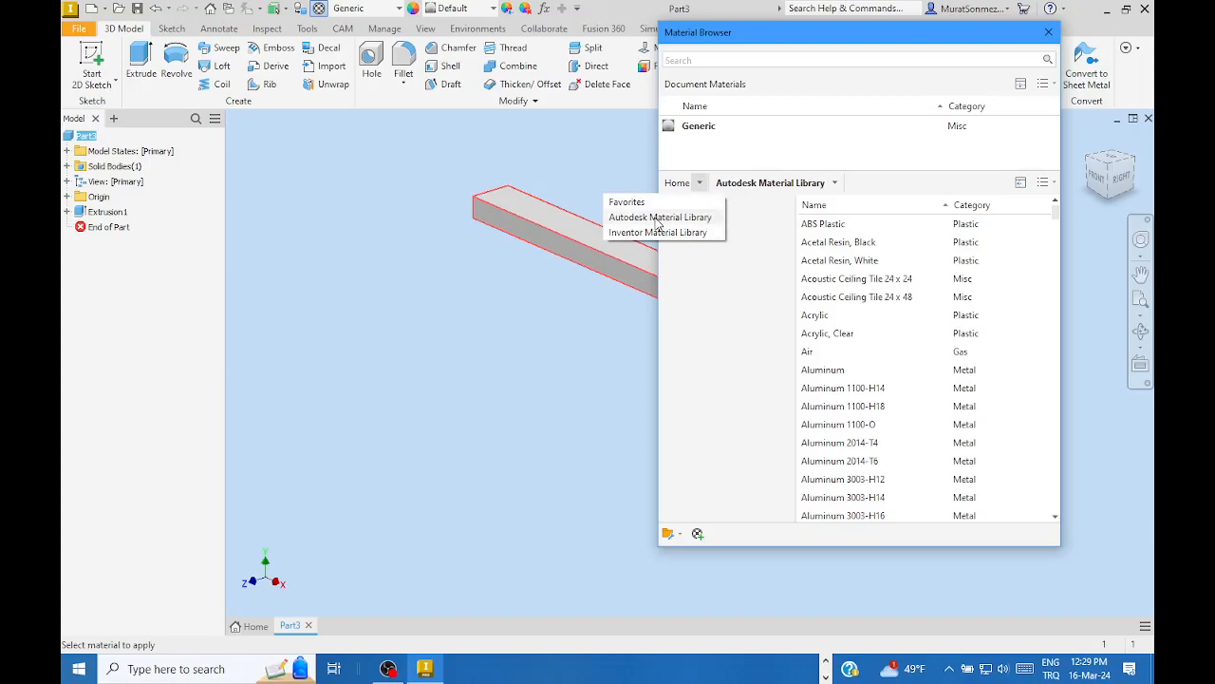
click(658, 218)
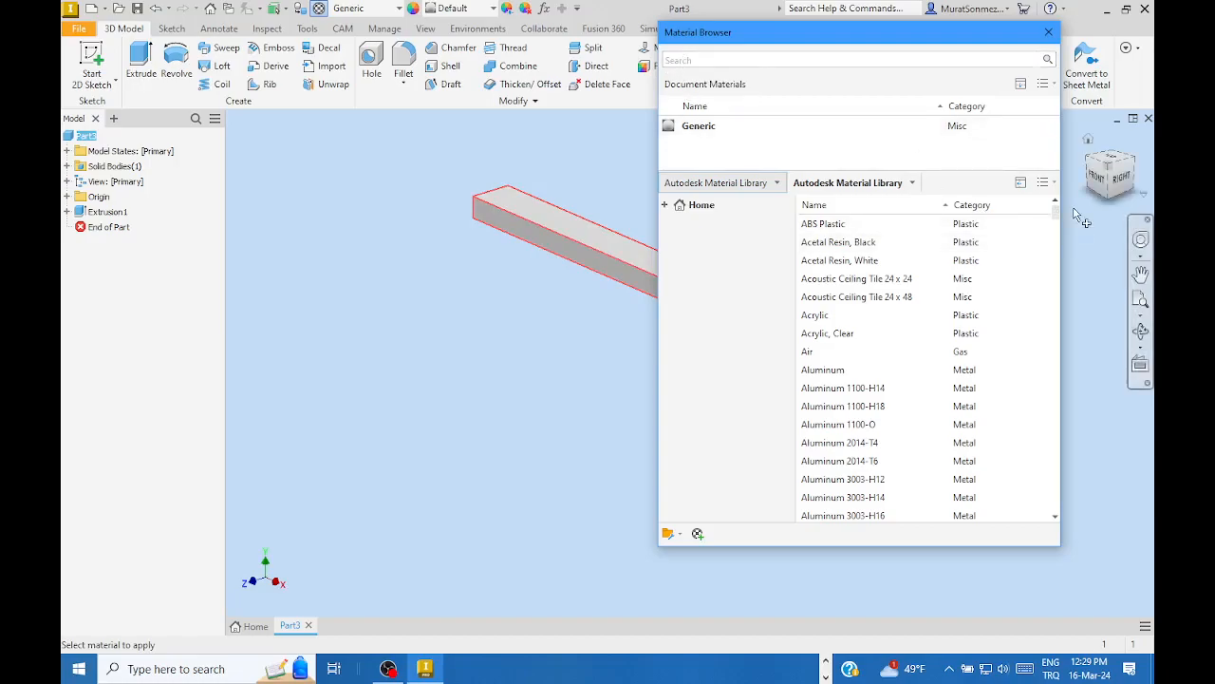
- Find Steel ASTM A36 in the library and assign it to the bar
drag(1060, 211, 1041, 474)
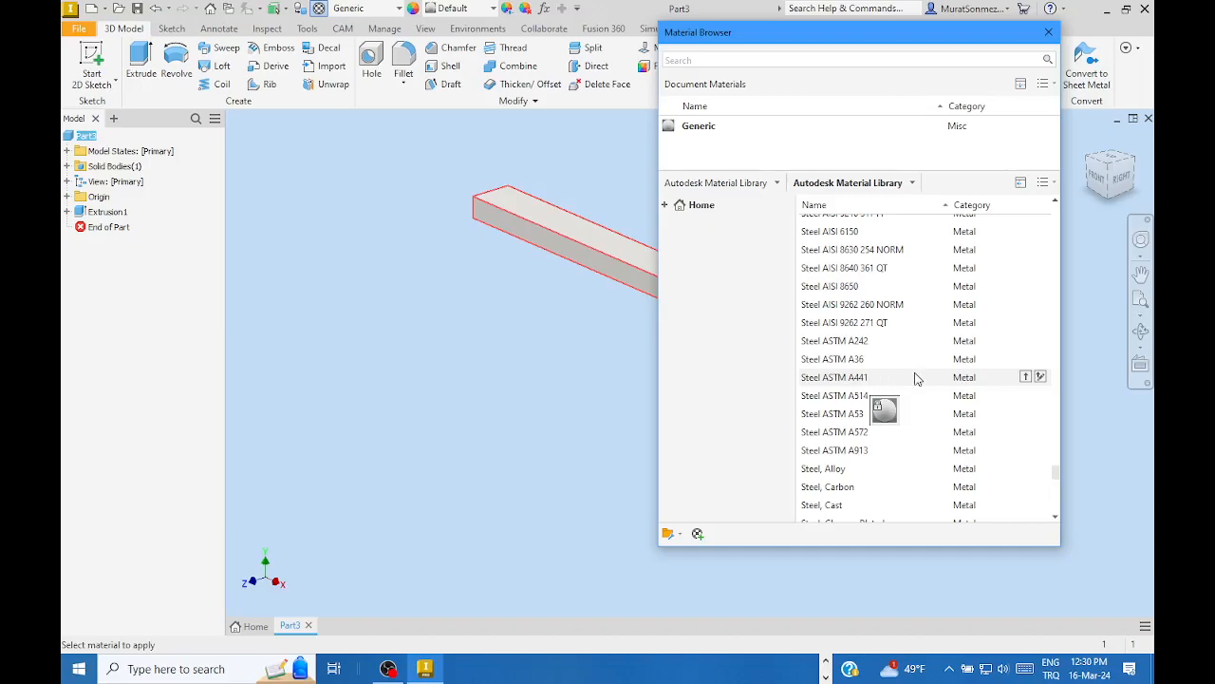
double_click(897, 364)
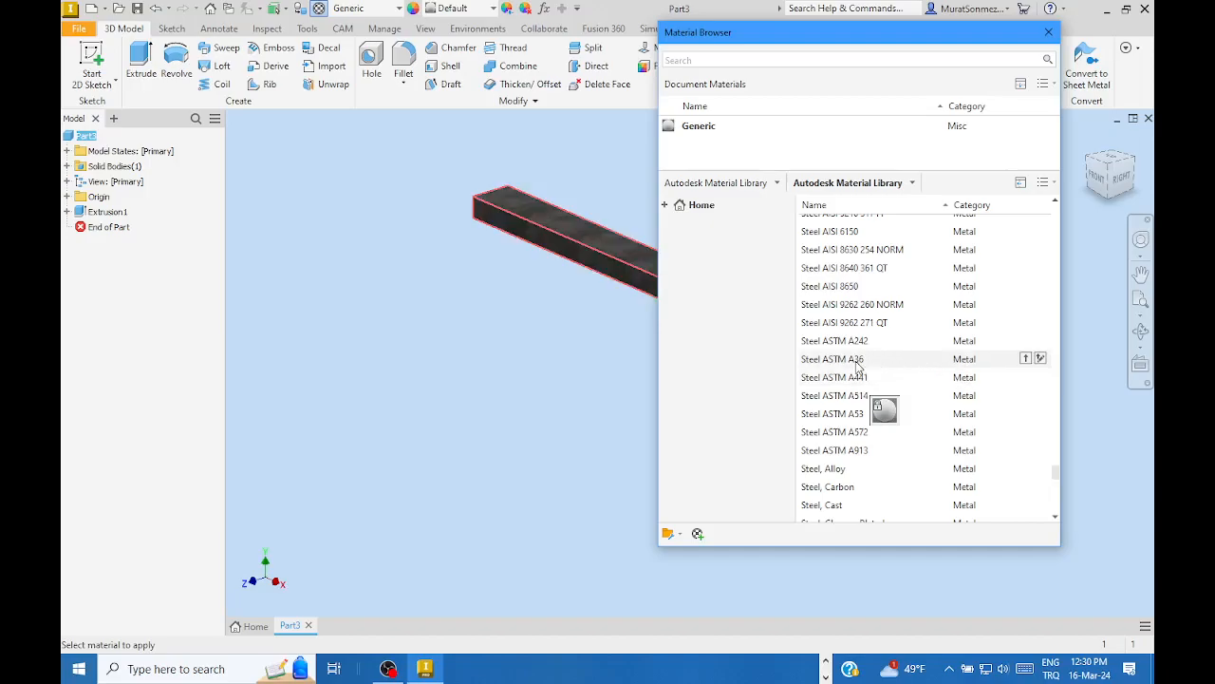
click(856, 366)
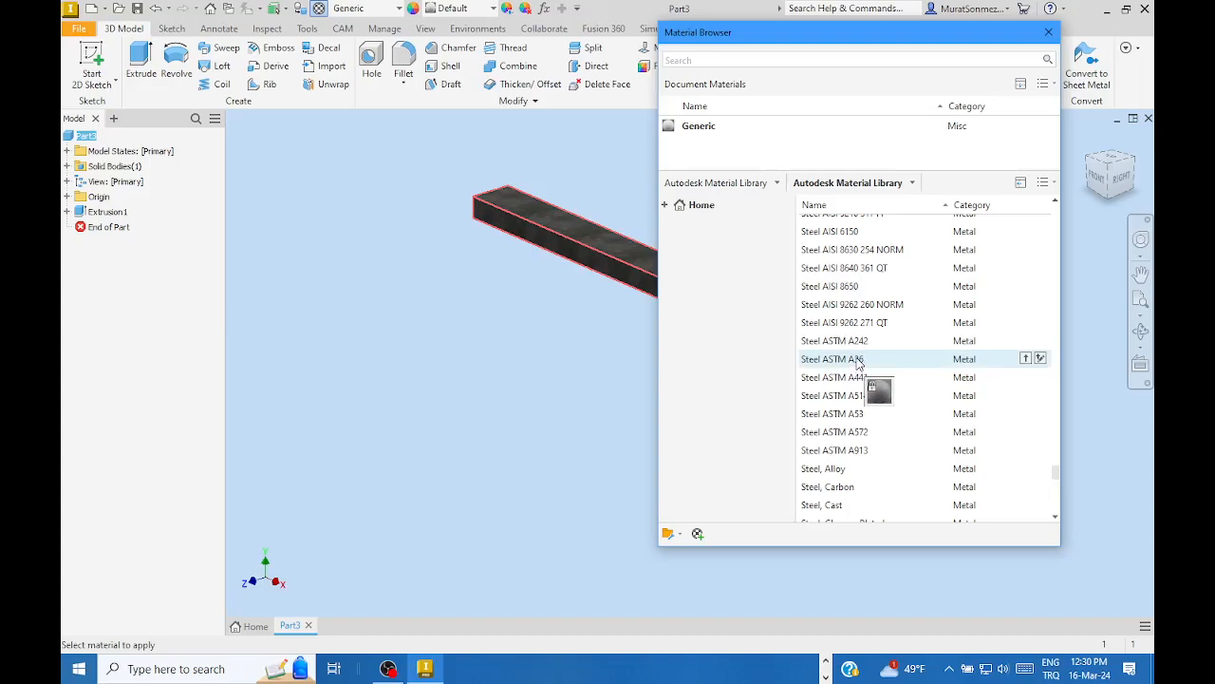
right_click(857, 363)
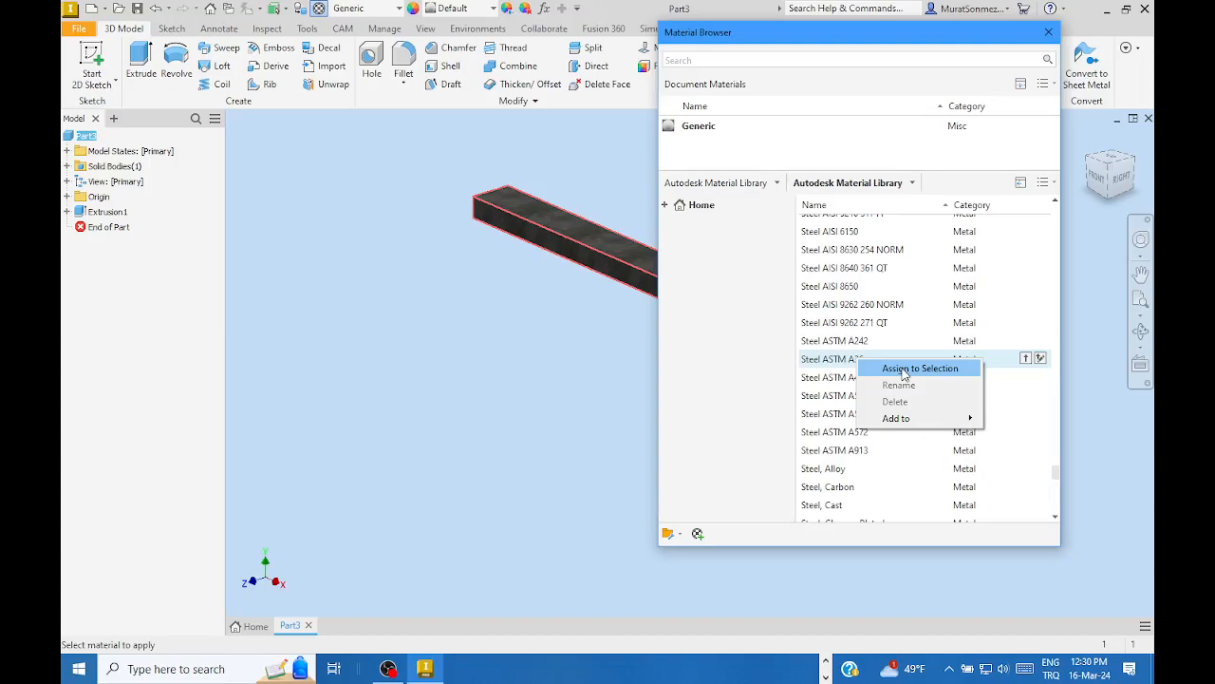
click(904, 370)
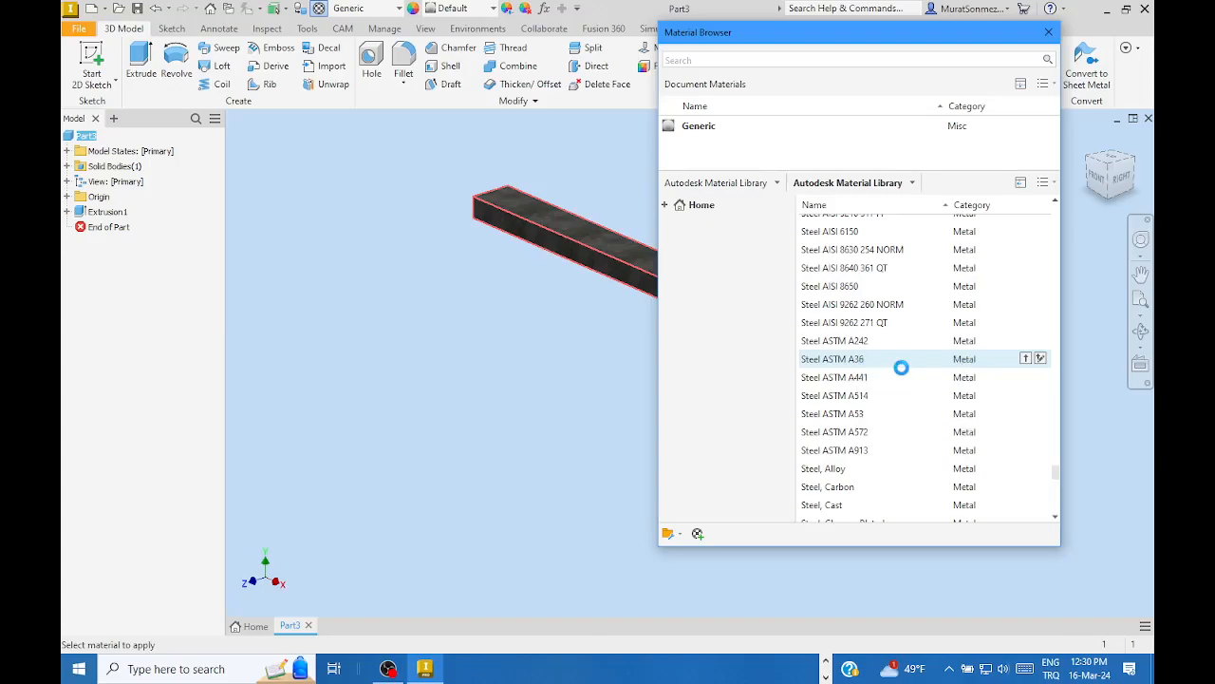
click(1048, 34)
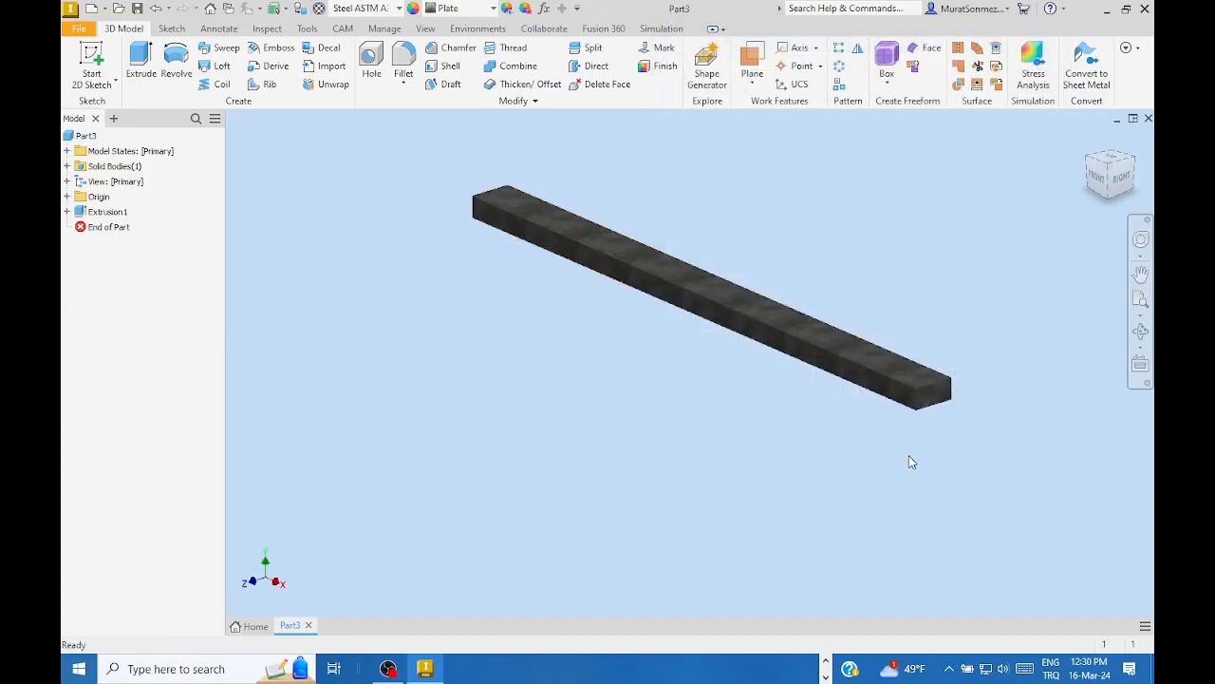
- Nudge the bar in the view and start saving the new part
middle_drag(833, 442, 803, 490)
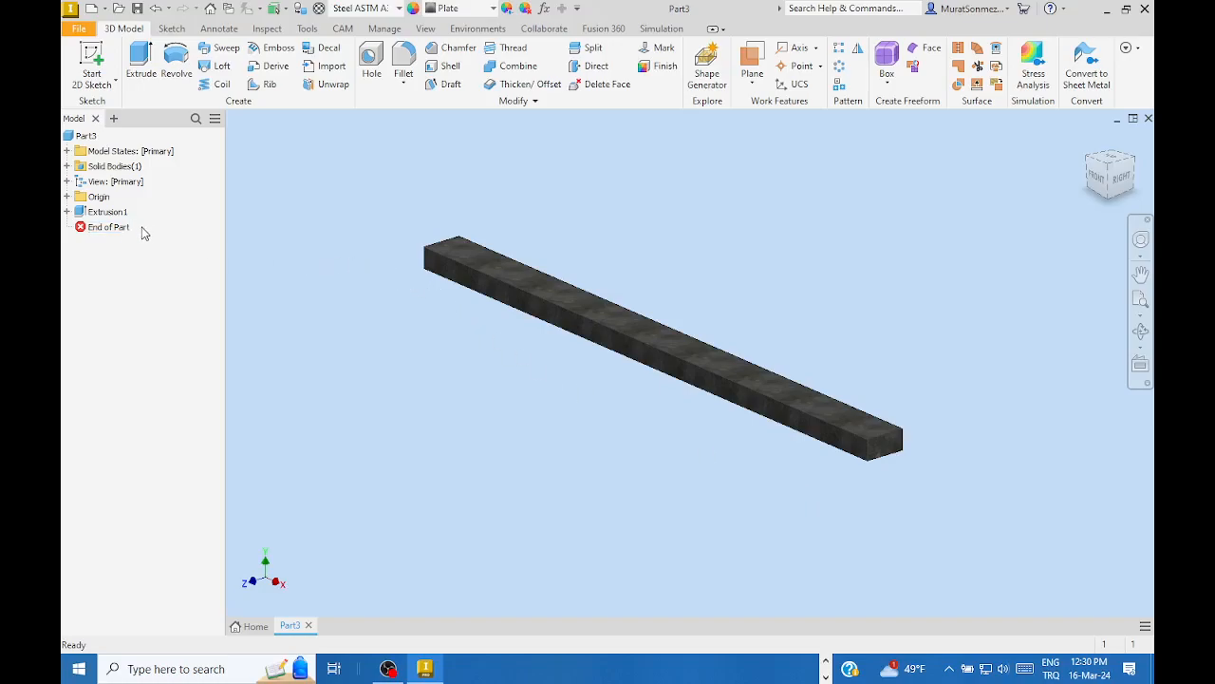
click(137, 9)
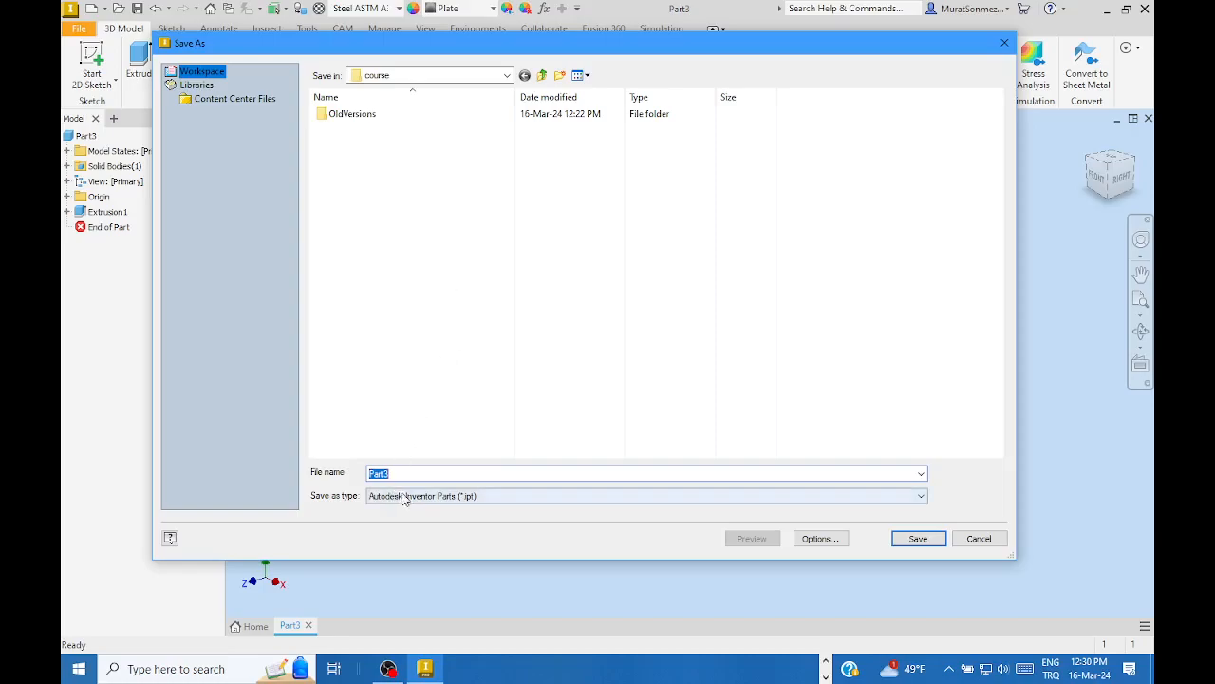
- Replace the default name Part3 with the user's ID prefix followed by 'part1march16'
drag(406, 475, 360, 474)
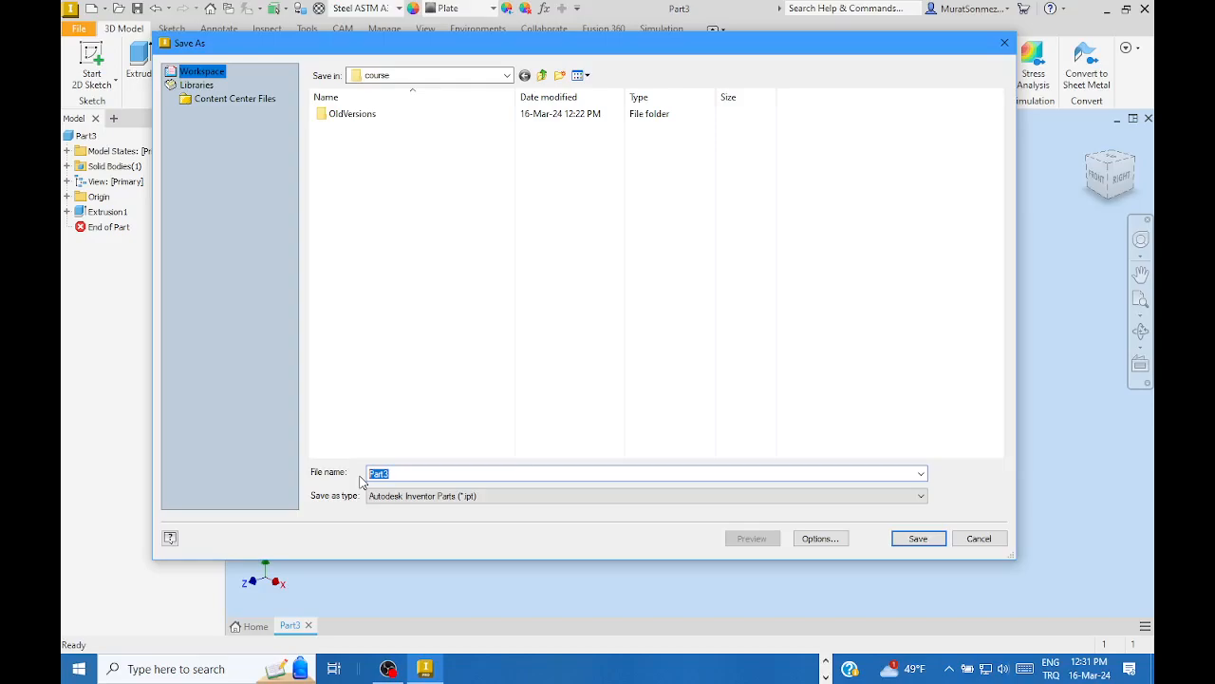
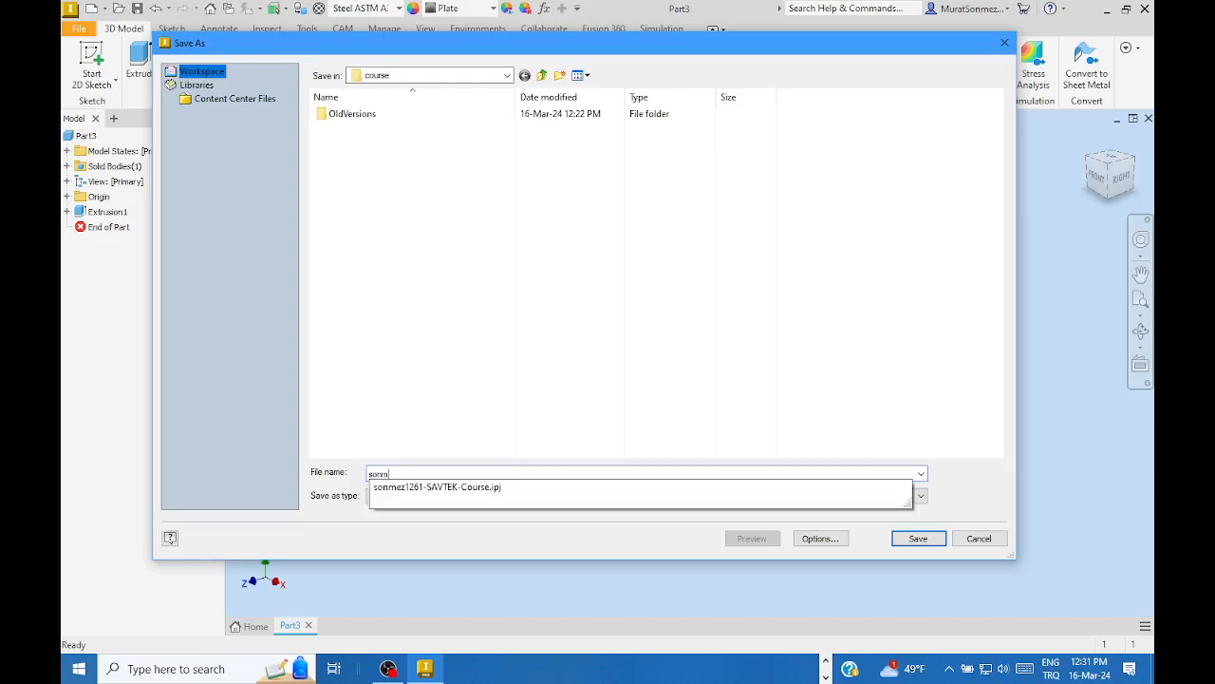
text(p)
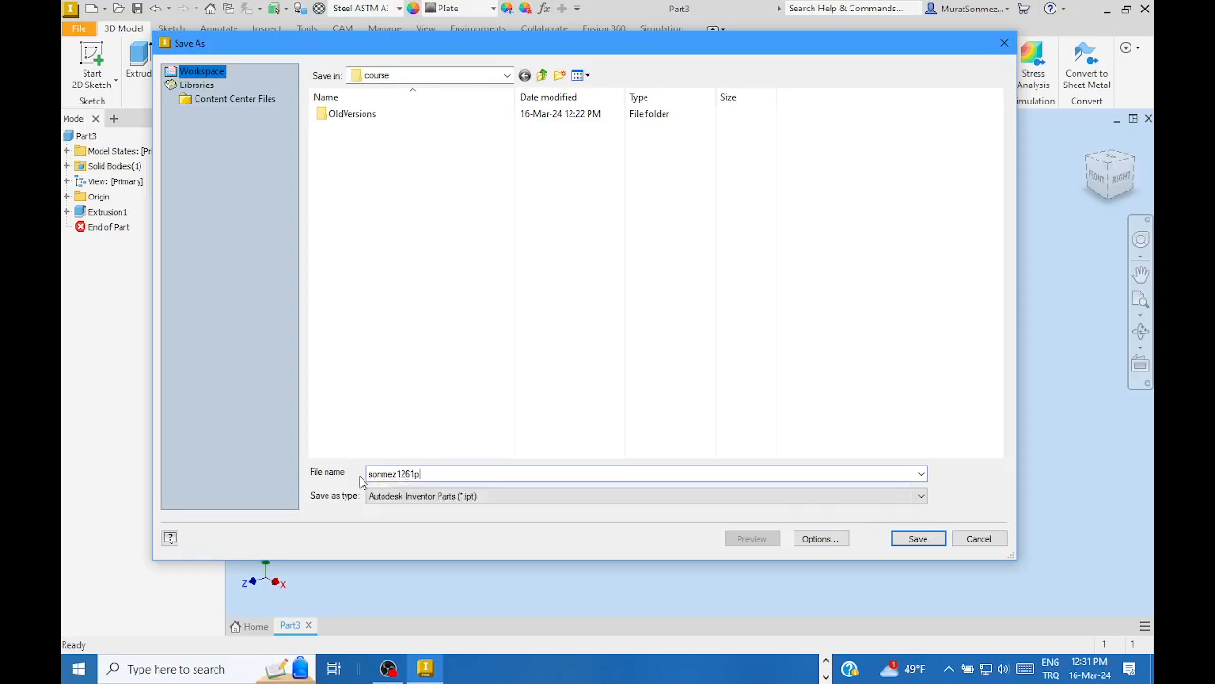
text(art1)
text(march16)
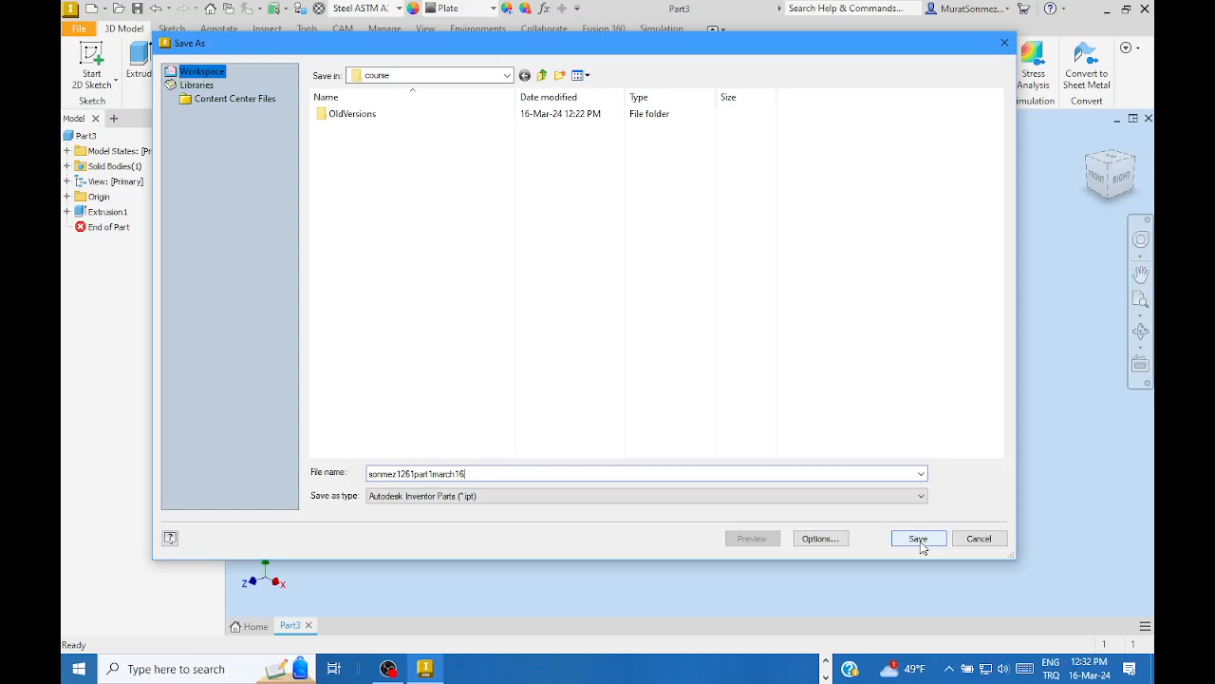
- Save the .ipt part and switch to File Explorer
click(918, 542)
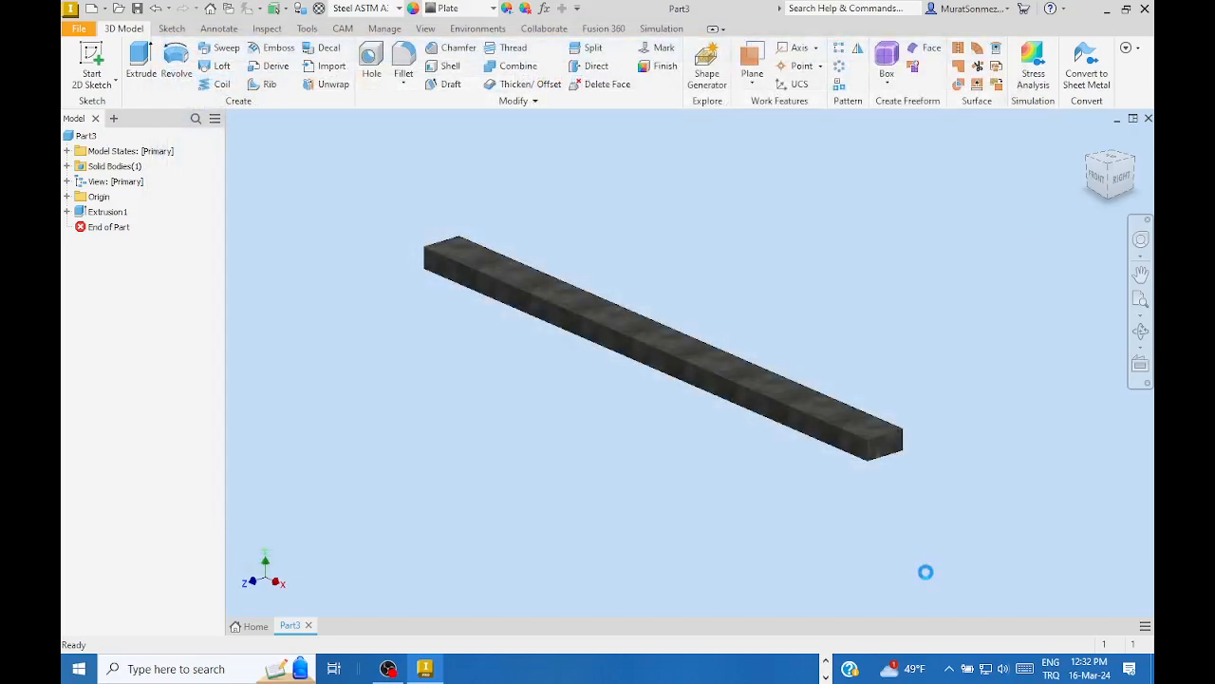
click(826, 662)
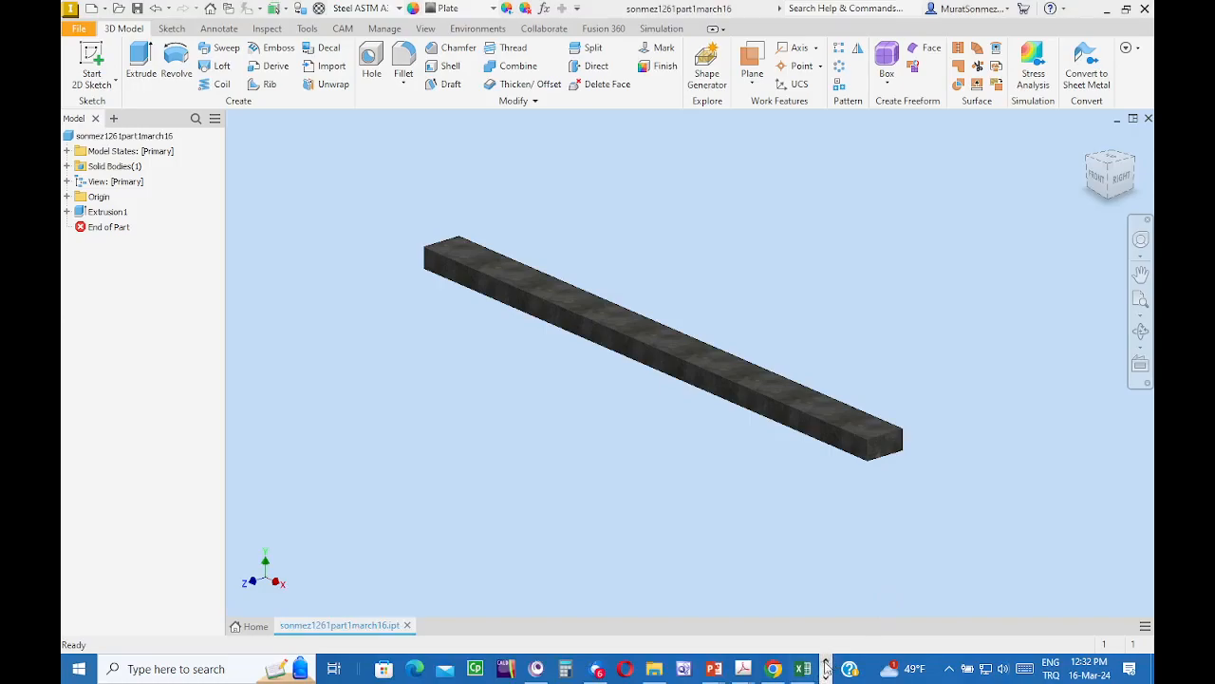
click(654, 668)
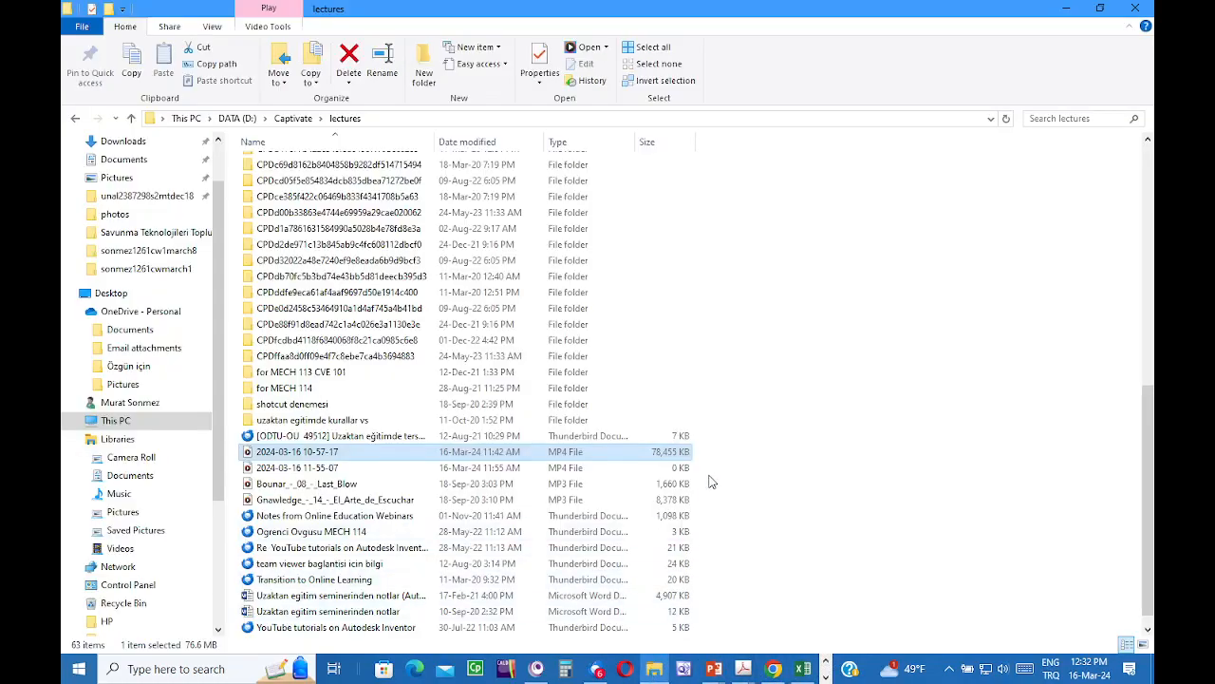
- Browse DATA (D:) into Savunma Teknolojileri Toplulugu and open the course folder
click(230, 119)
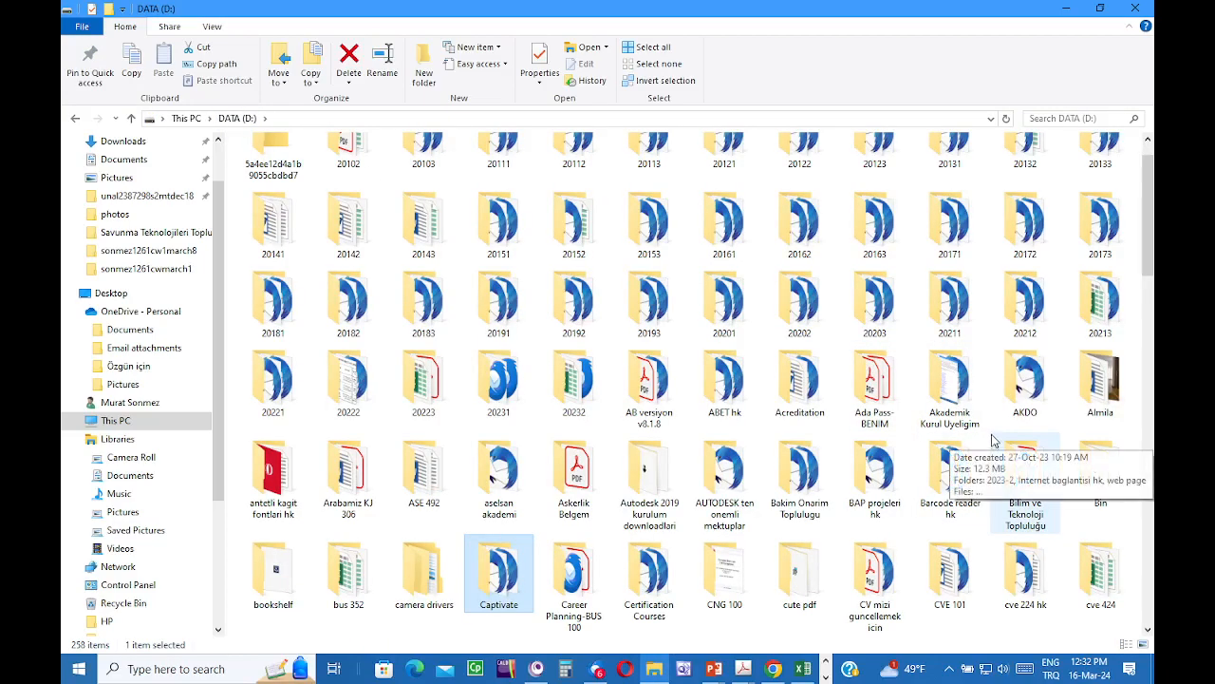
scroll(808, 505, down, 3)
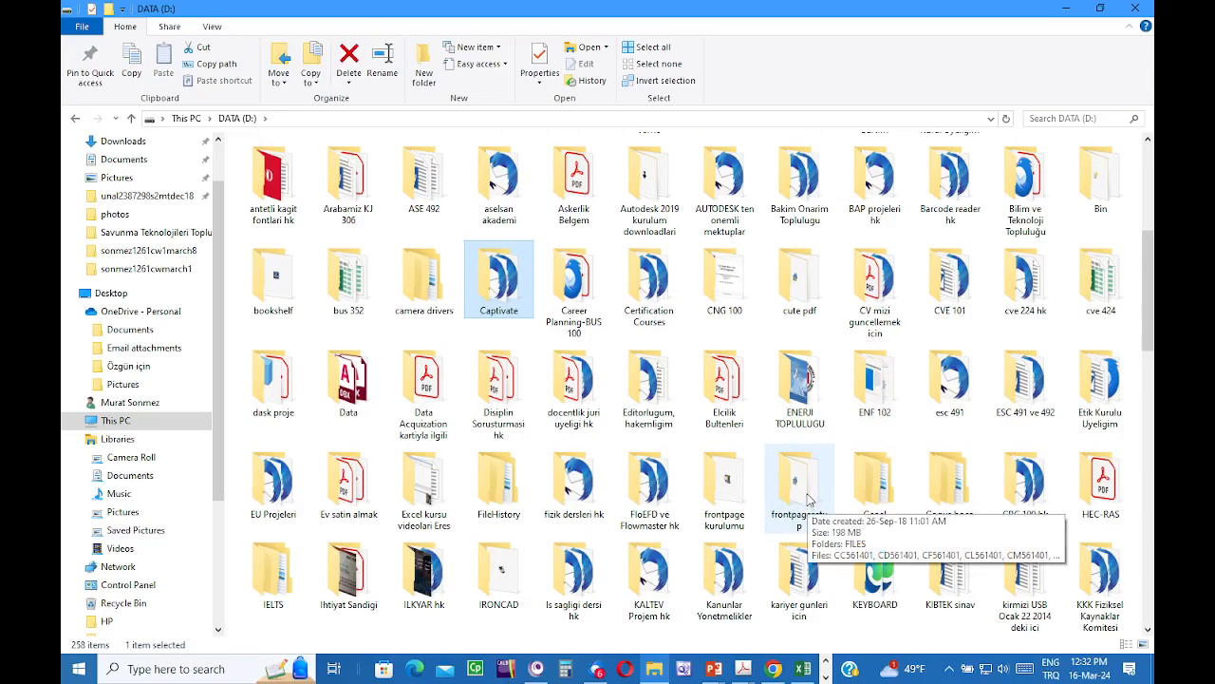
scroll(809, 506, up, 3)
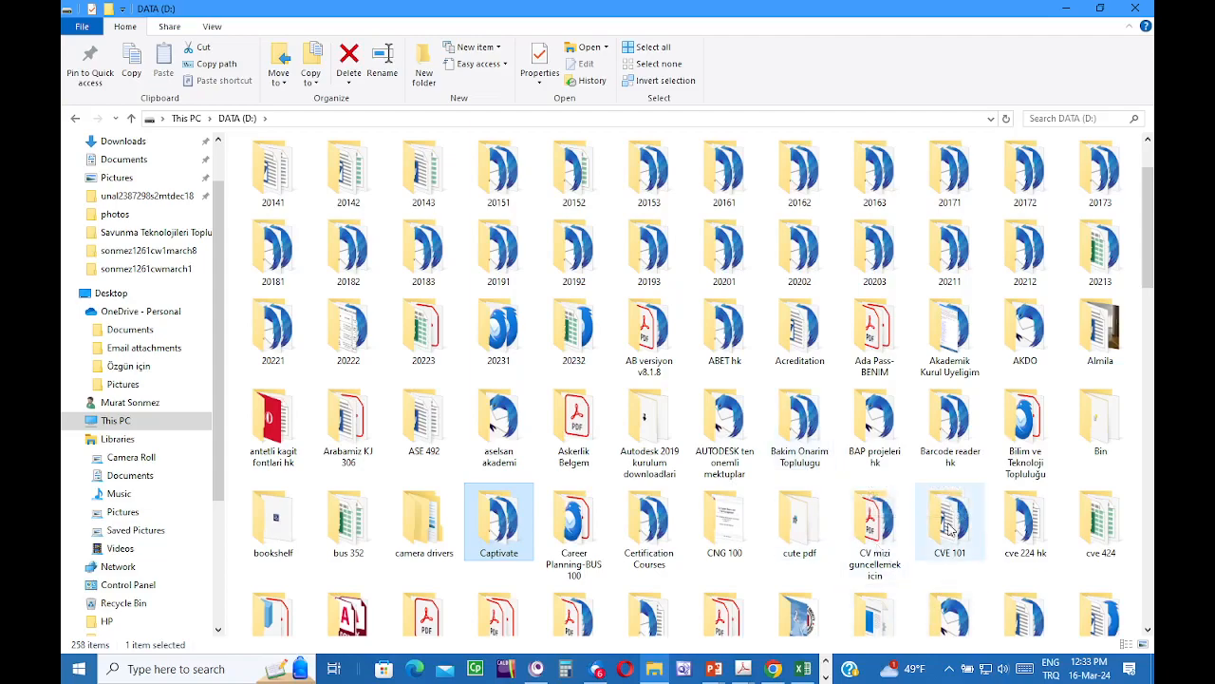
scroll(950, 529, down, 8)
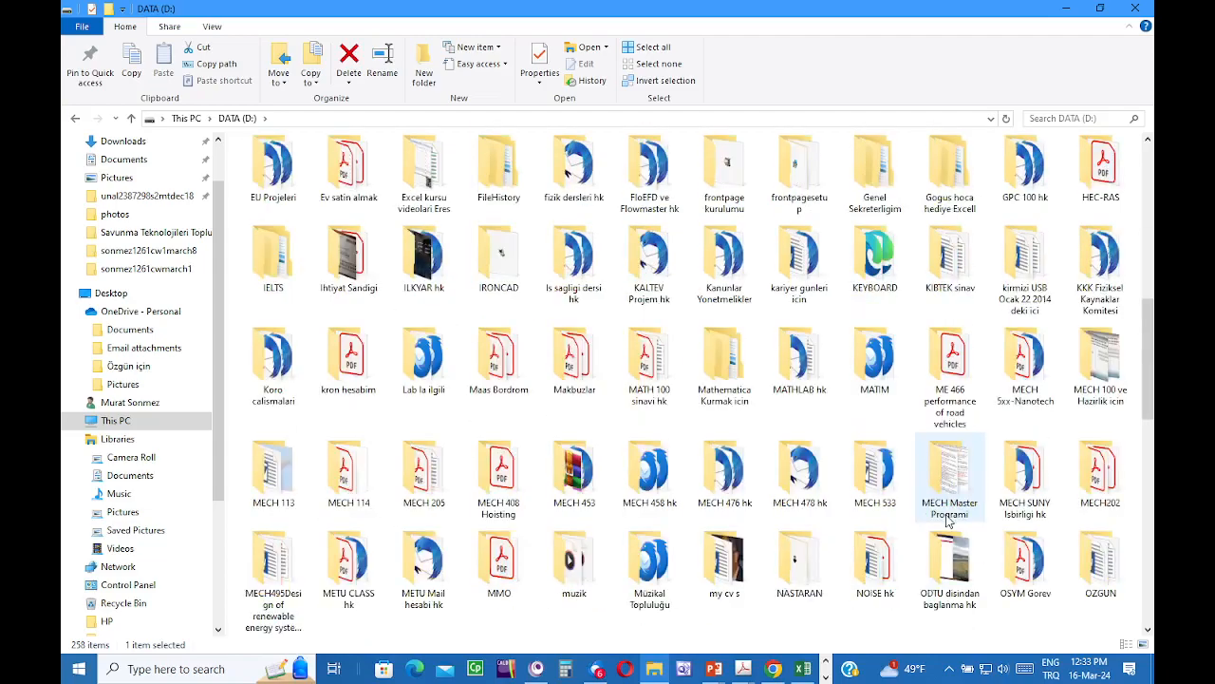
scroll(950, 520, down, 5)
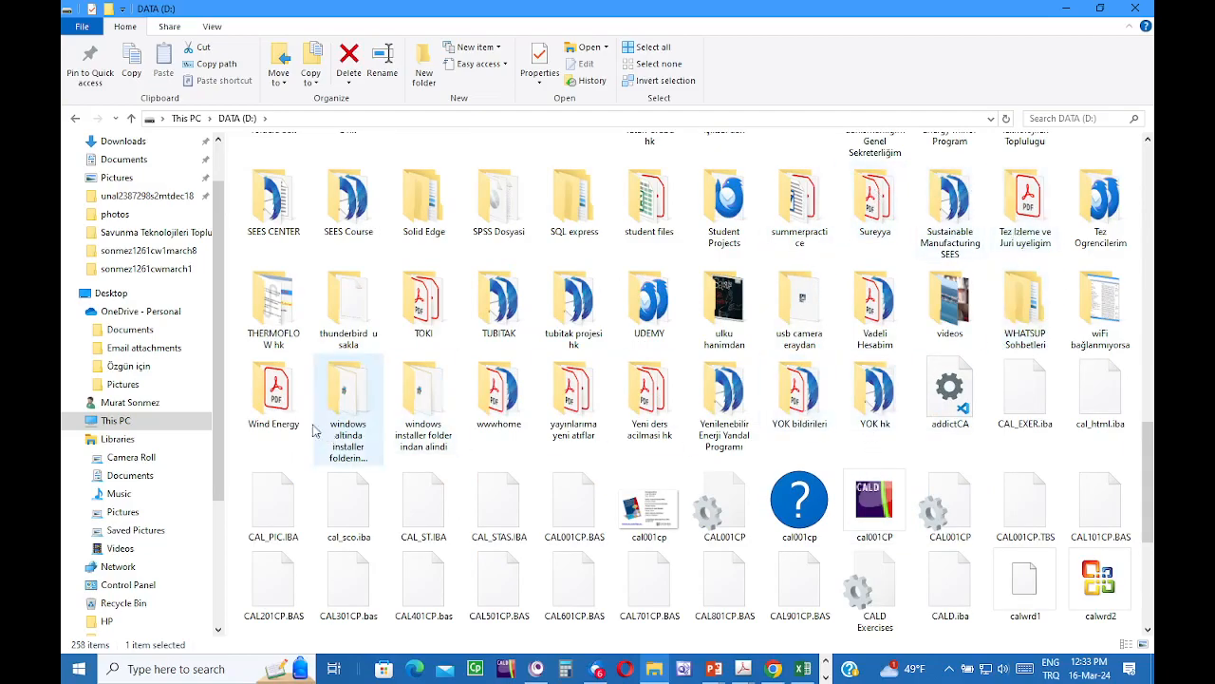
scroll(525, 295, up, 3)
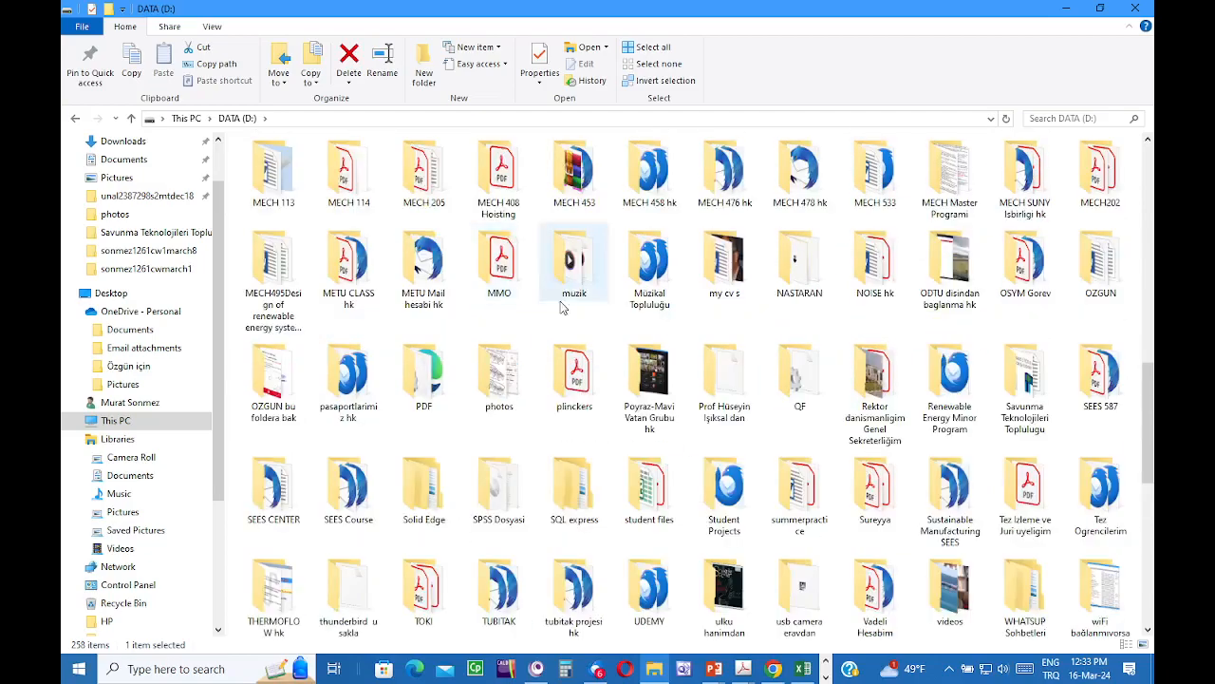
double_click(1031, 391)
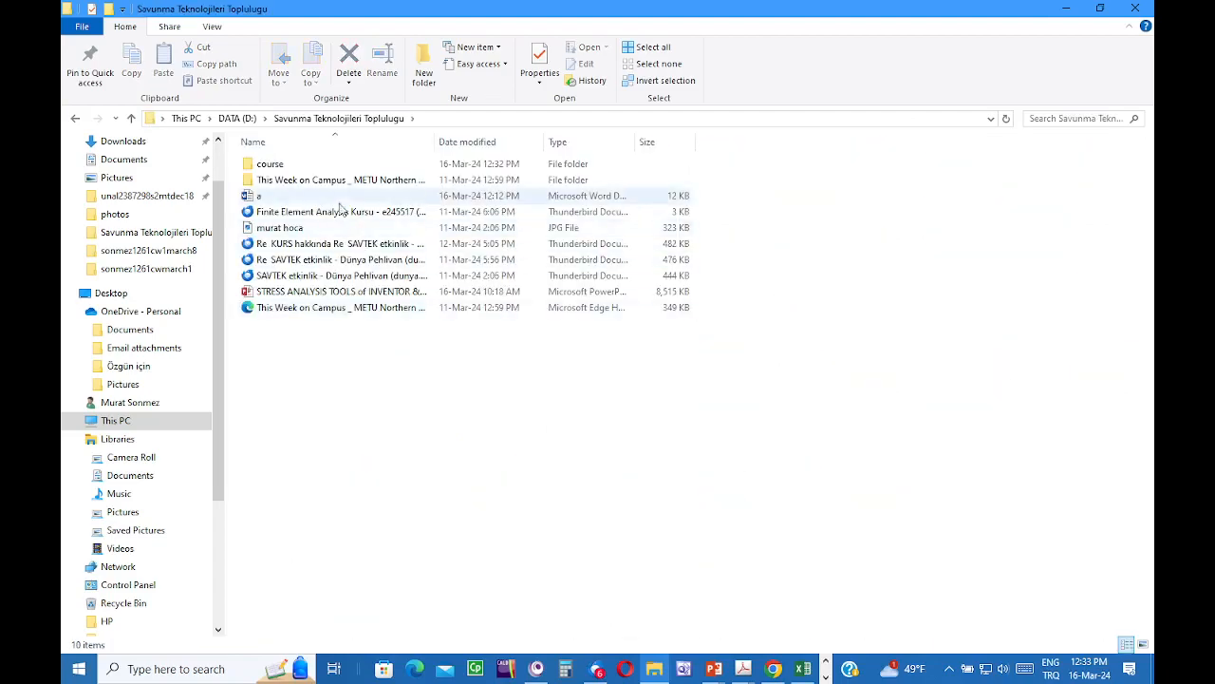
double_click(275, 163)
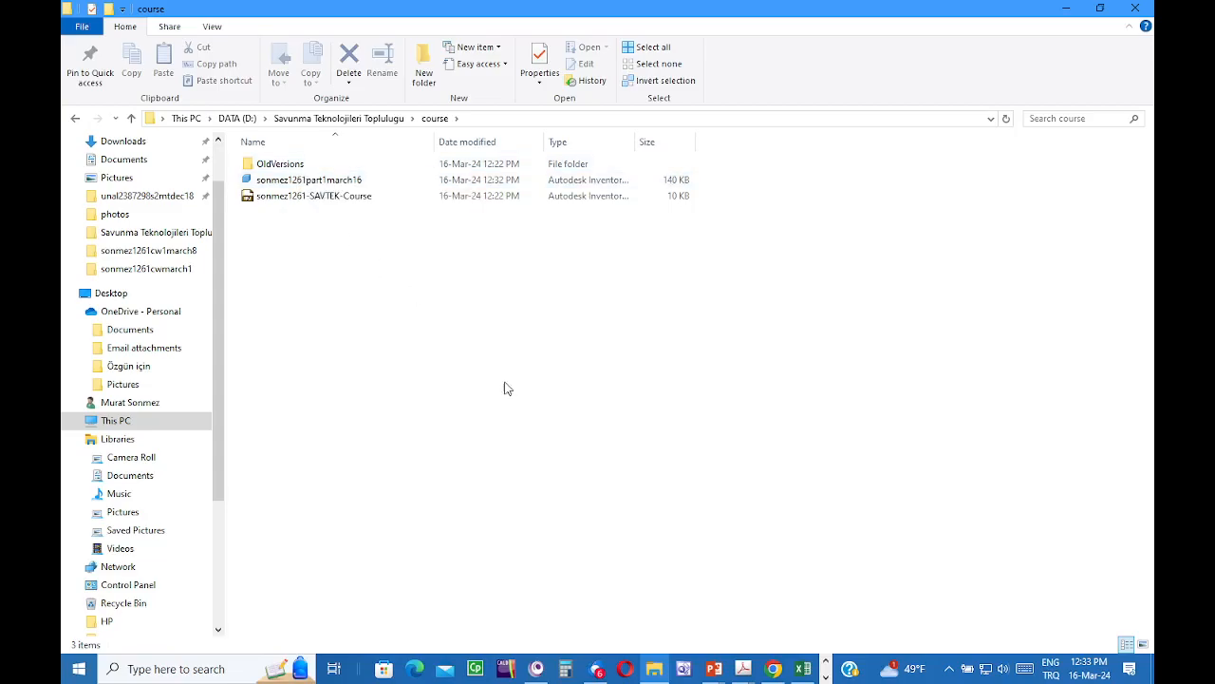
- Return to Inventor, shift the bar in view, and show the Environments tools
click(1063, 10)
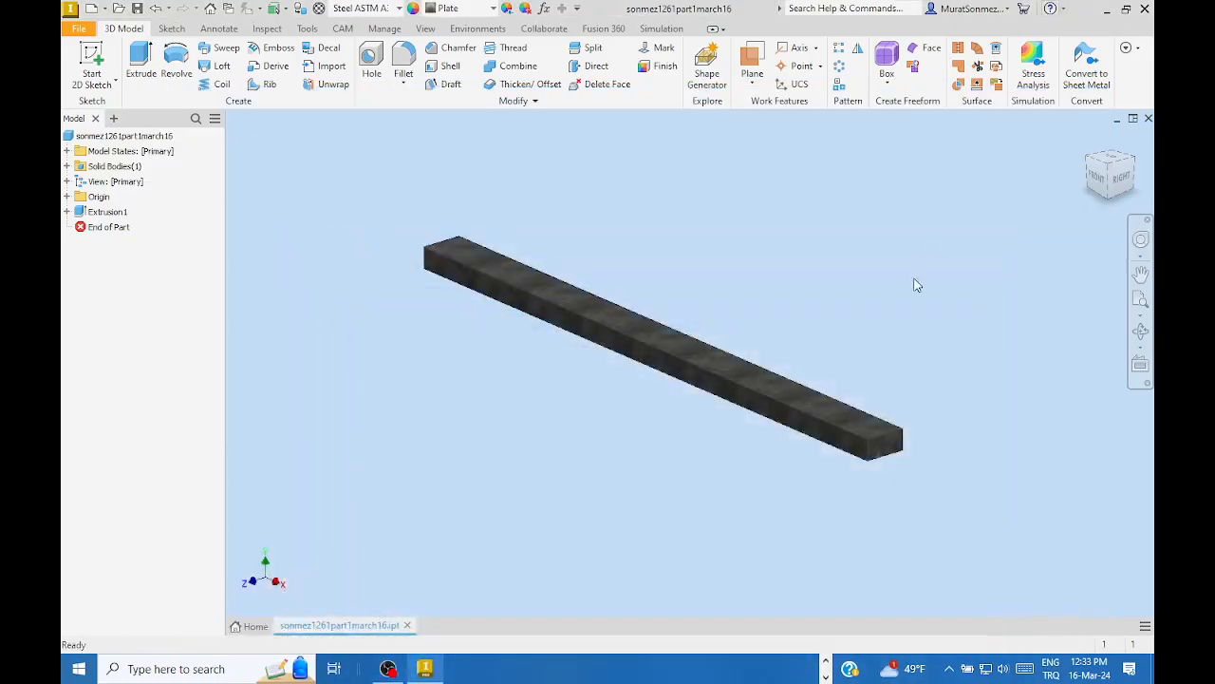
middle_drag(447, 170, 426, 191)
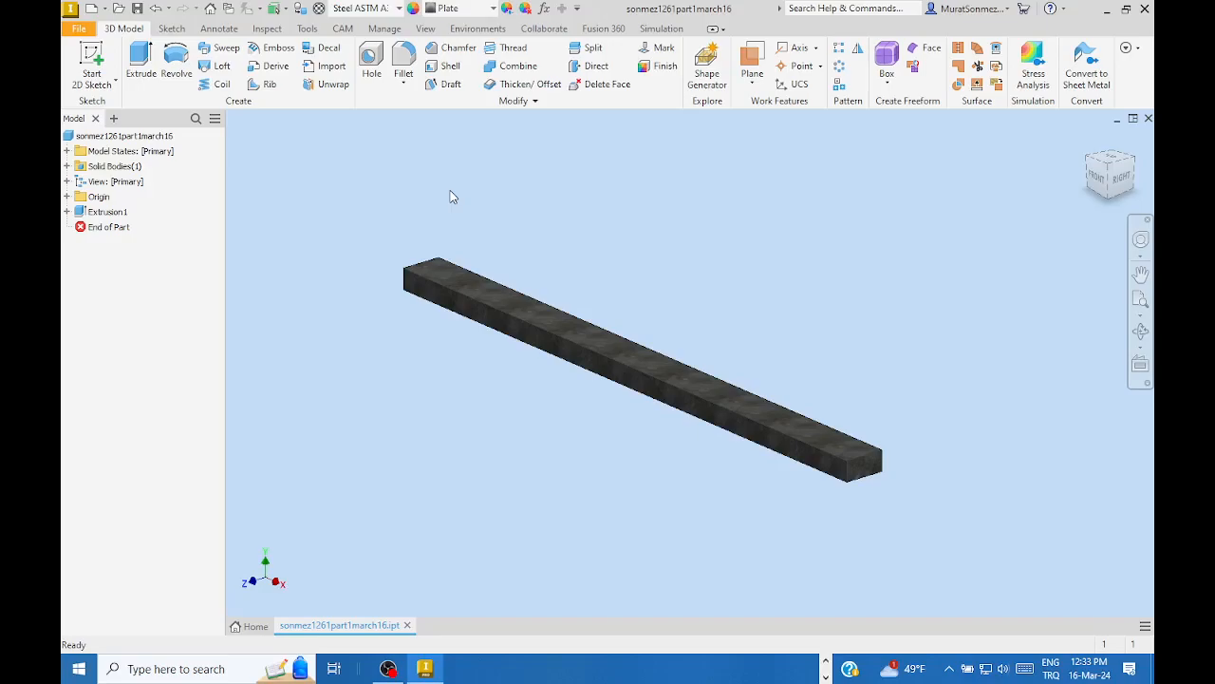
click(472, 30)
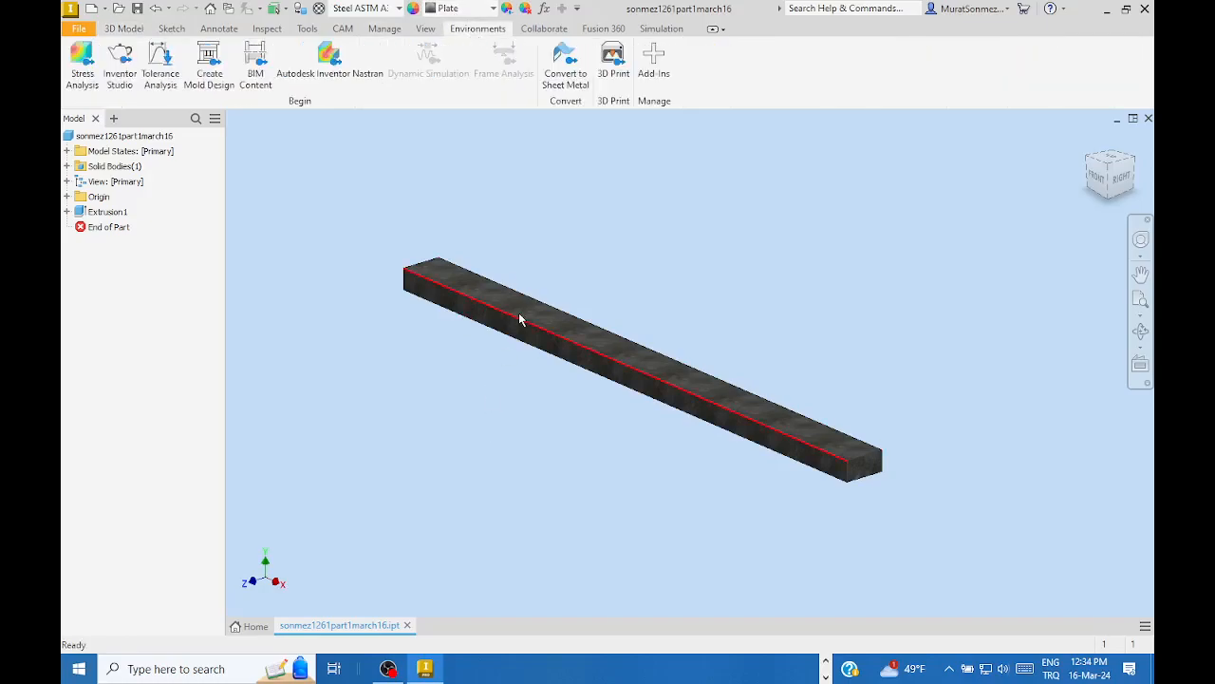
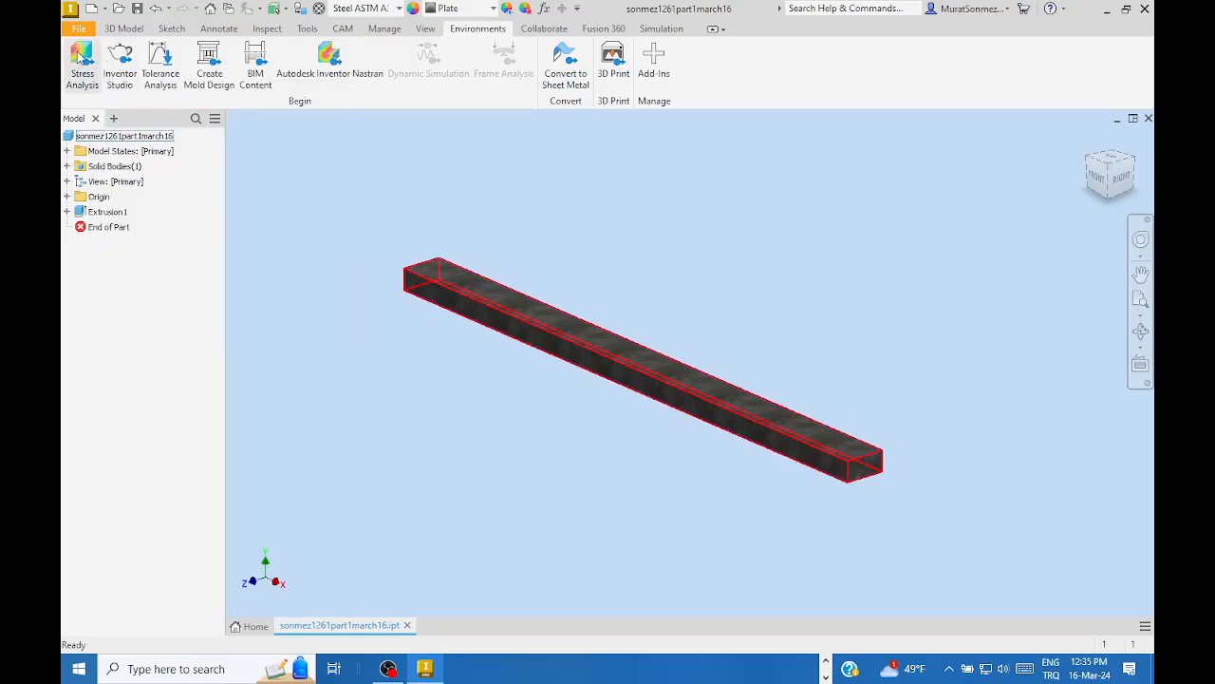
- Enter the Stress Analysis environment for the steel bar part
click(81, 58)
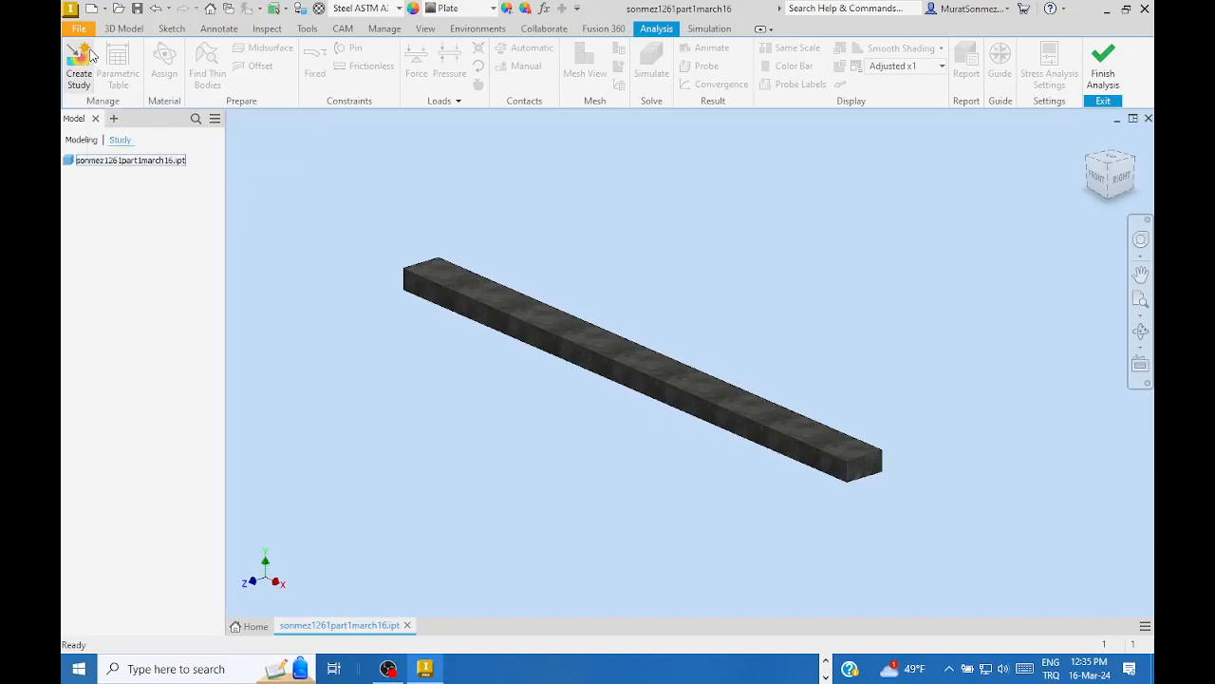
- Start a new study and review the Create New Study dialog set to static analysis, Static Analysis:1
click(76, 53)
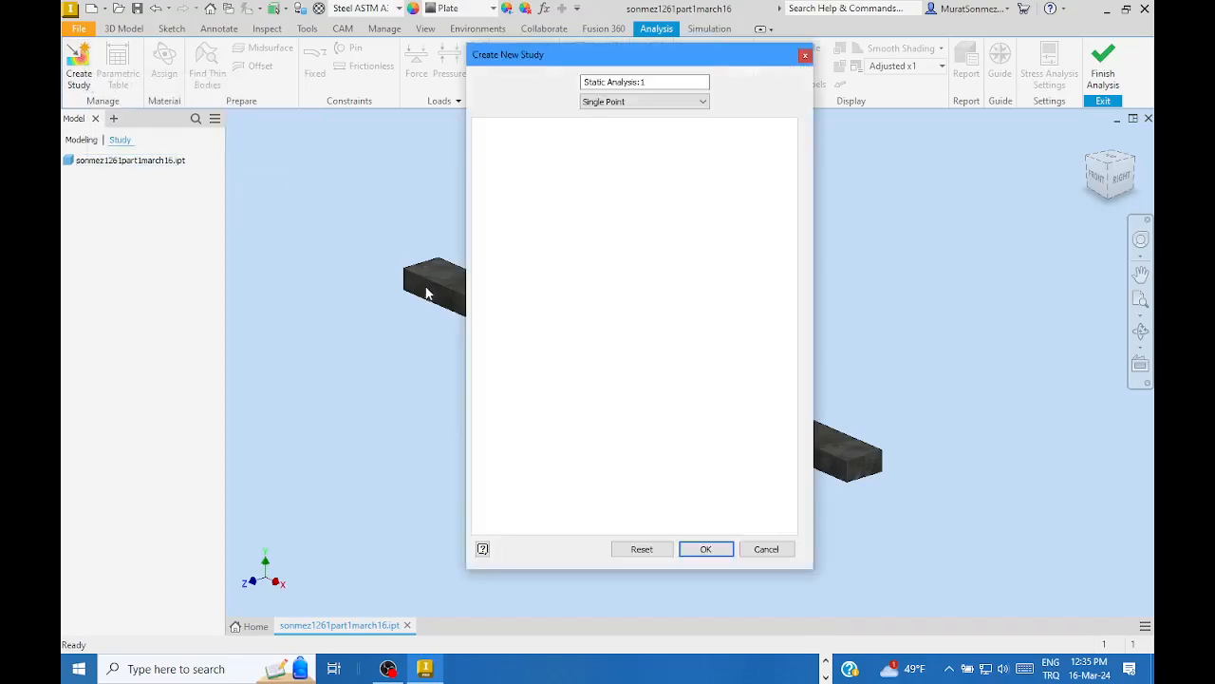
drag(699, 58, 732, 44)
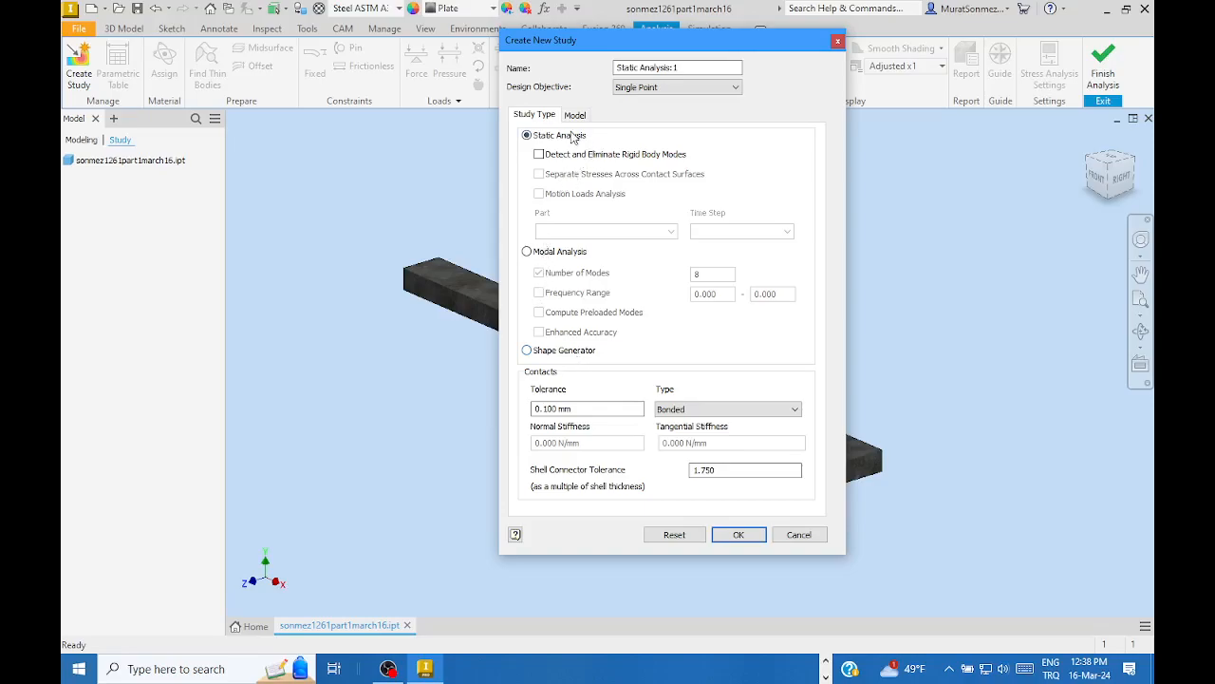
- Confirm the dialog to create the Static Analysis:1 study in the browser
click(739, 535)
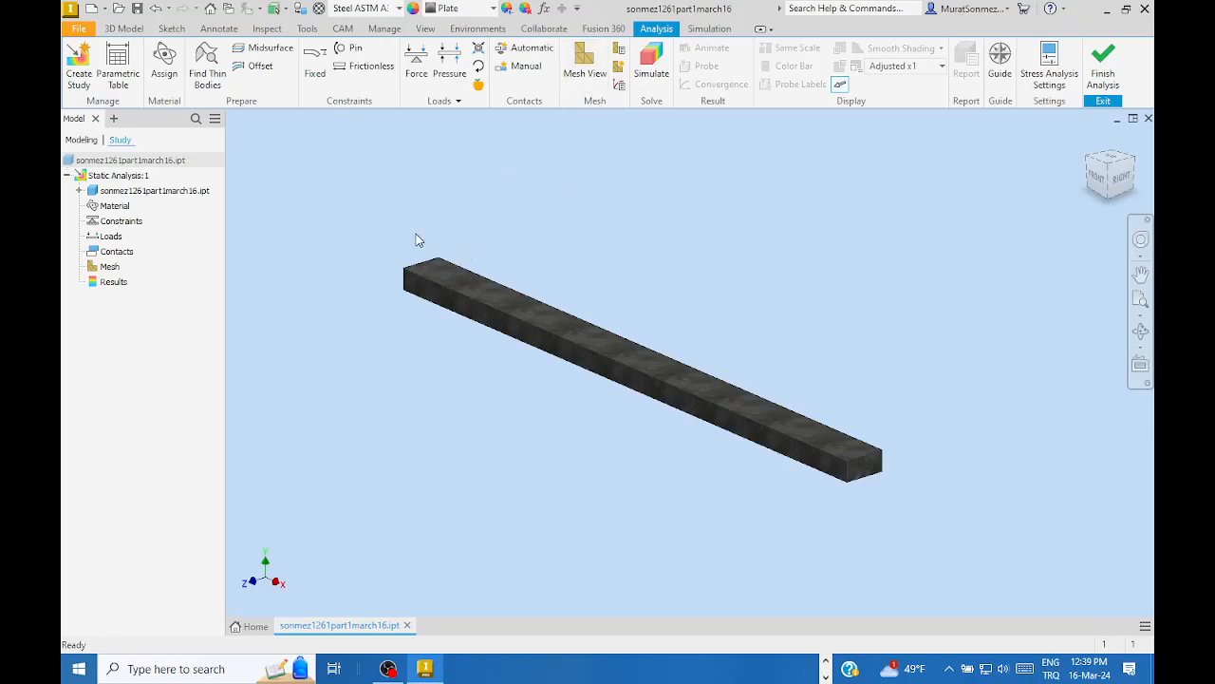
click(164, 65)
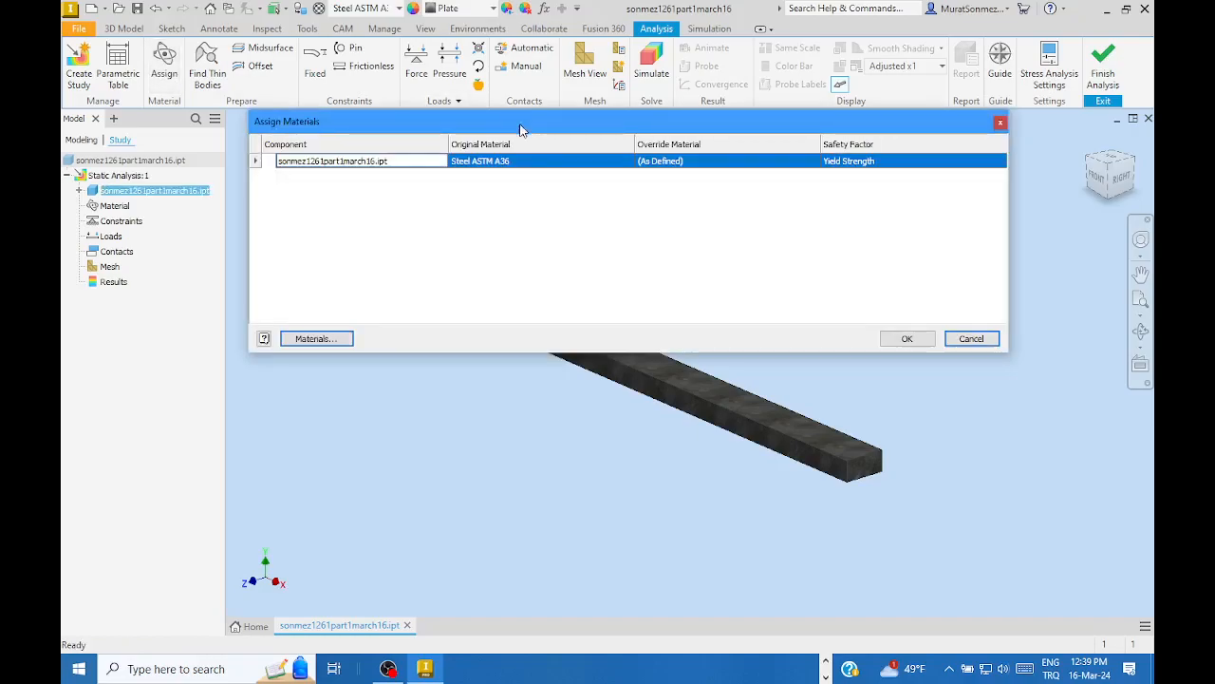
mouse_move(521, 122)
mouse_down()
mouse_move(518, 154)
mouse_move(516, 128)
mouse_up()
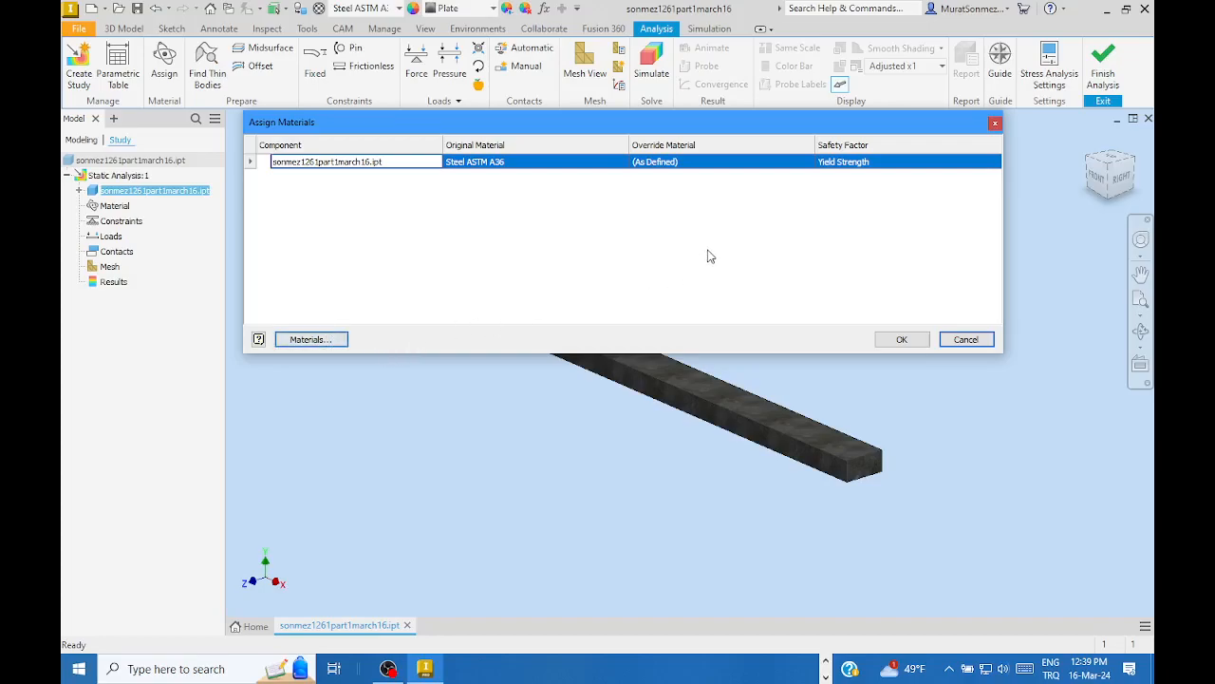
click(962, 339)
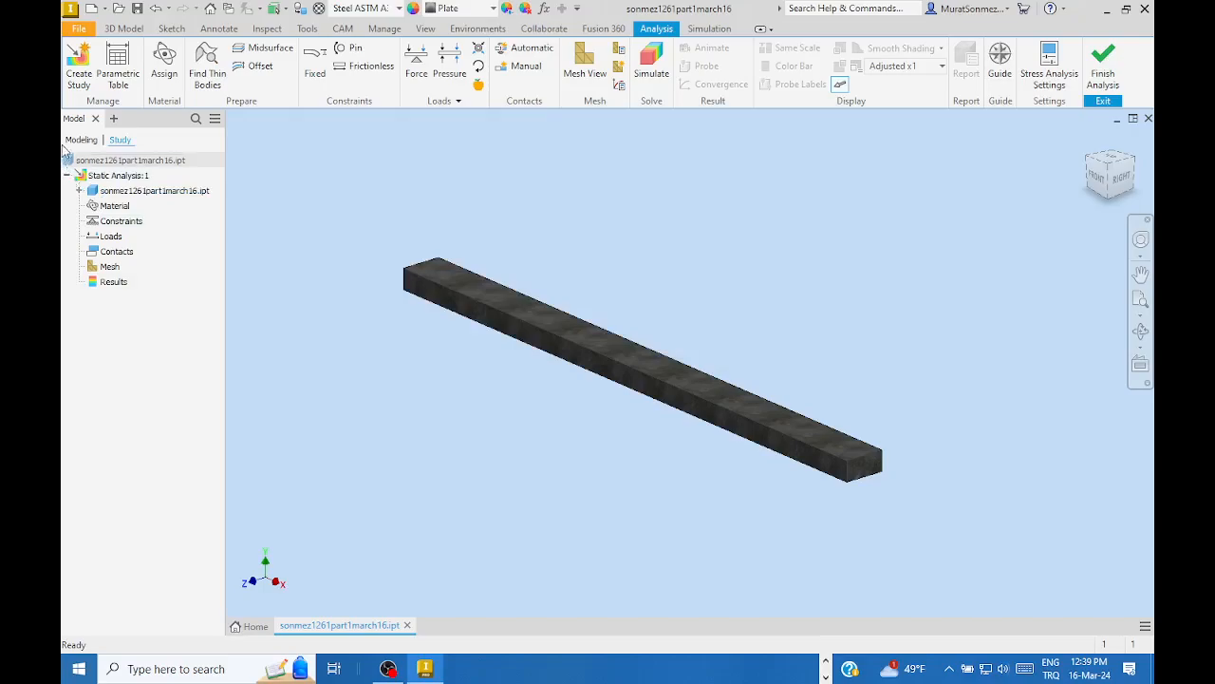
click(163, 69)
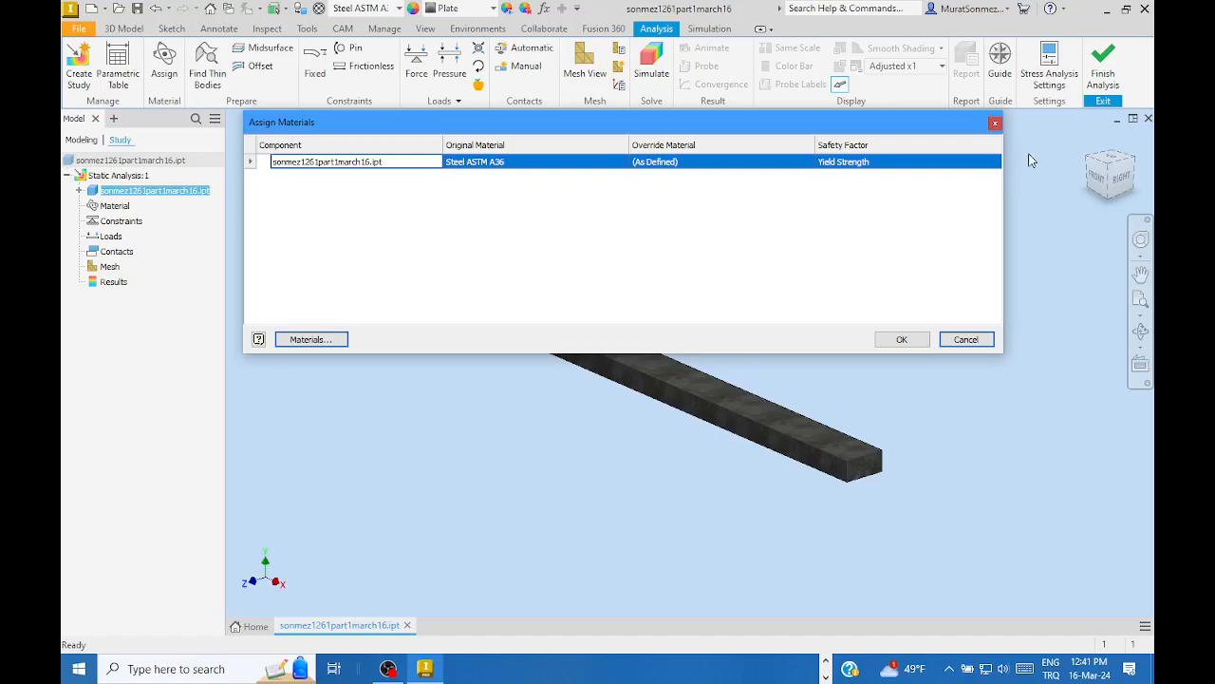
- Accept Steel ASTM A36 as the bar material and open the Parametric Table
click(900, 340)
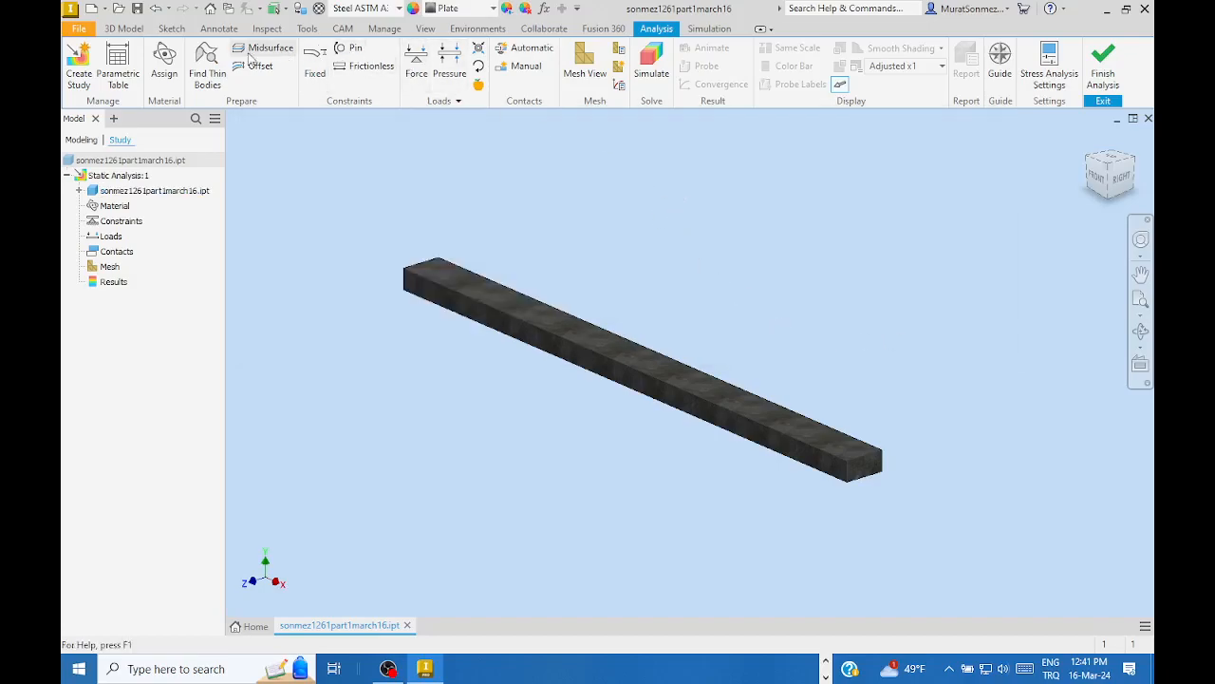
click(115, 62)
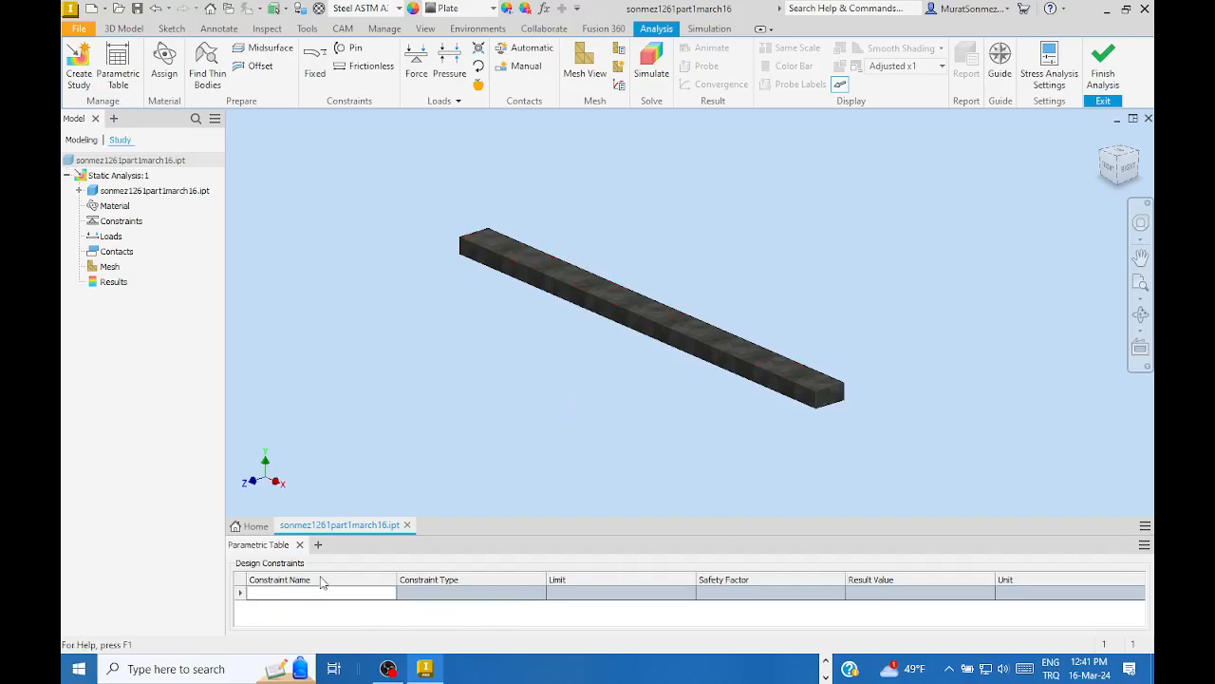
- Close the Parametric Table panel so the bar fills the view
click(300, 545)
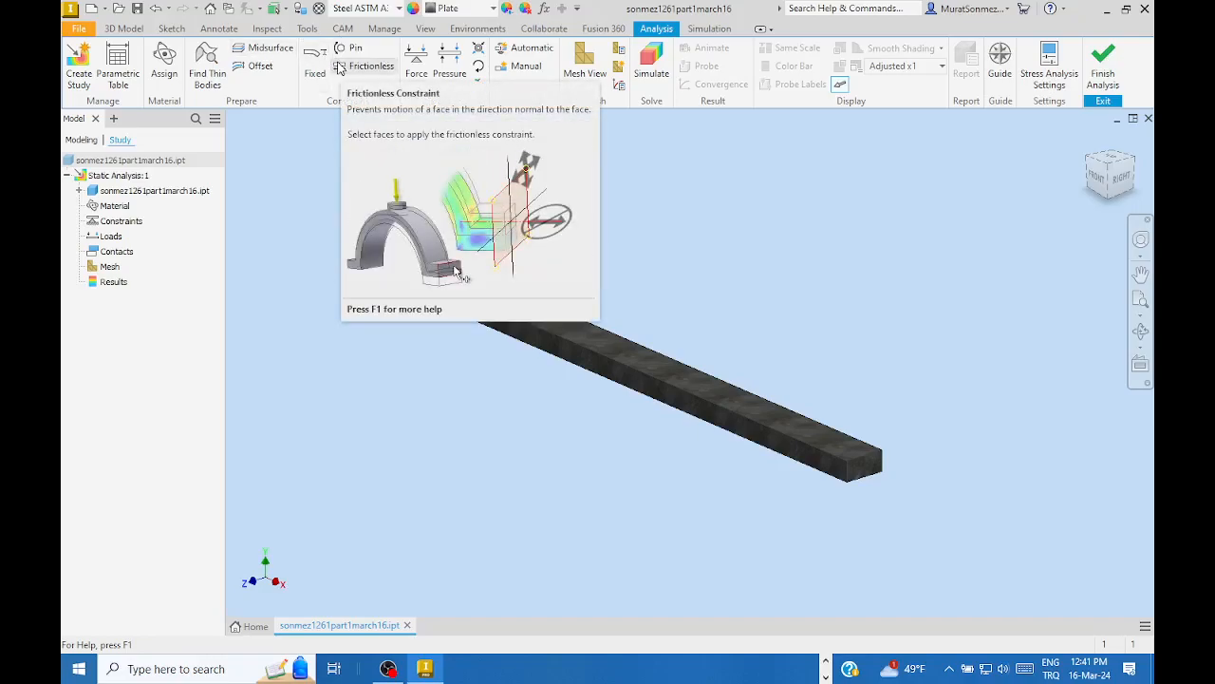
click(1051, 62)
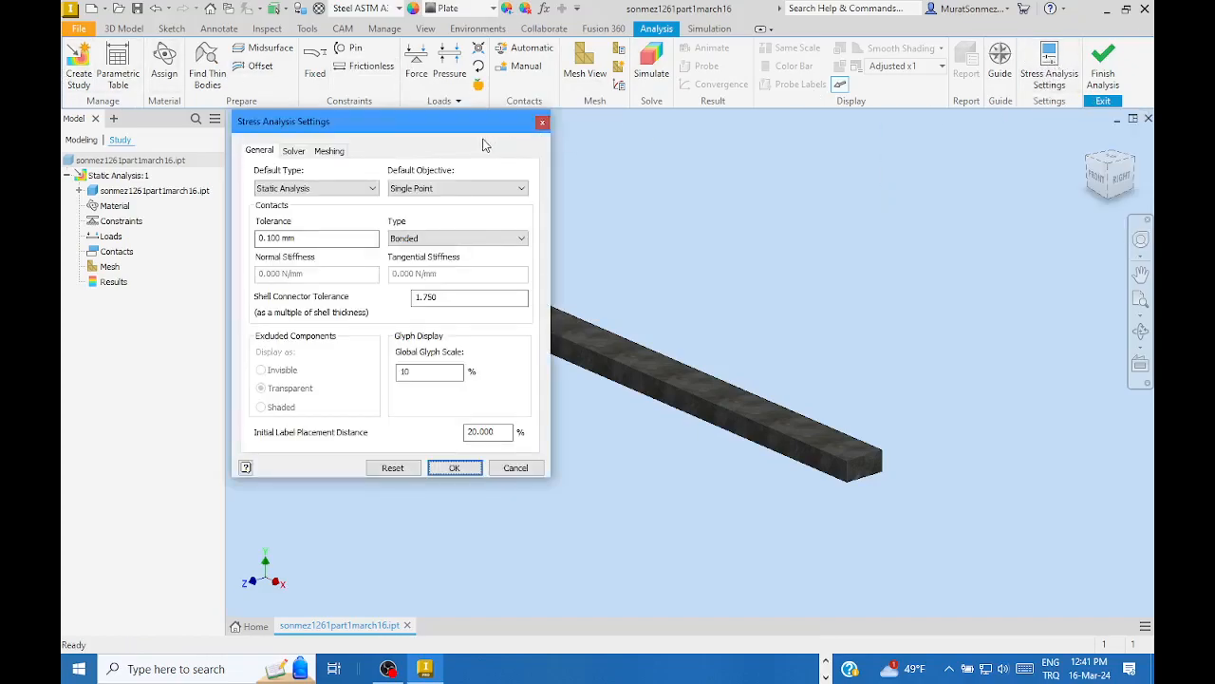
- Keep Static Analysis as the default study type in Stress Analysis Settings
drag(453, 133, 500, 123)
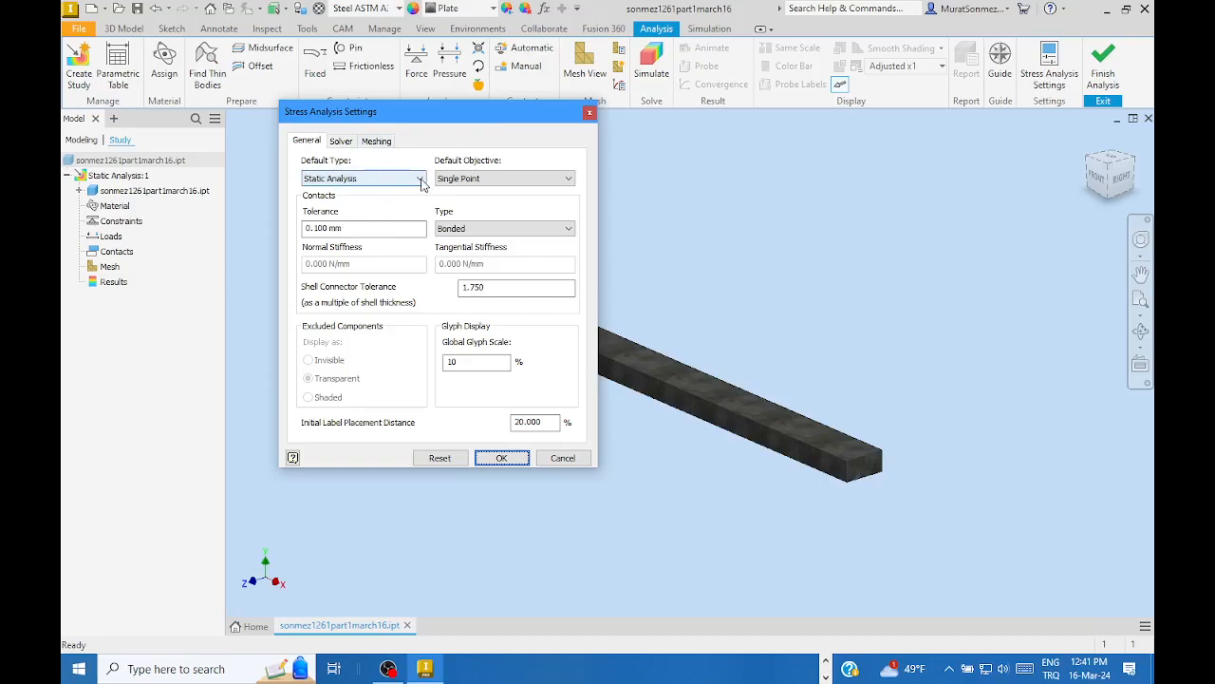
click(419, 179)
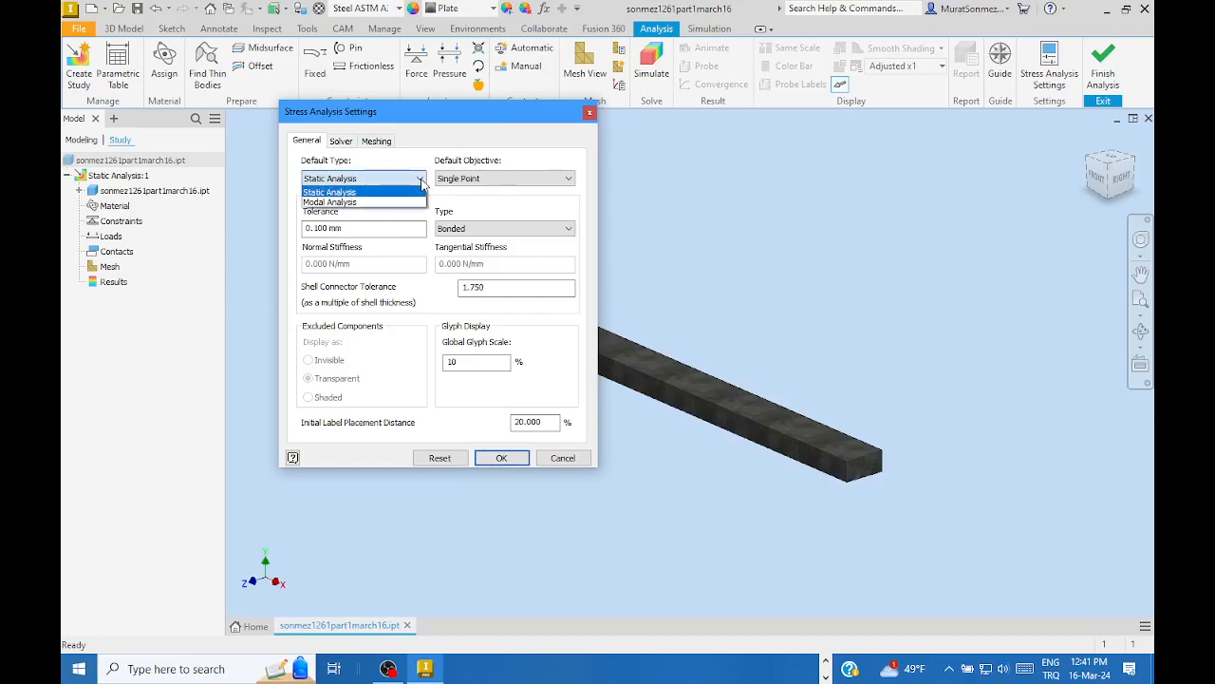
click(346, 193)
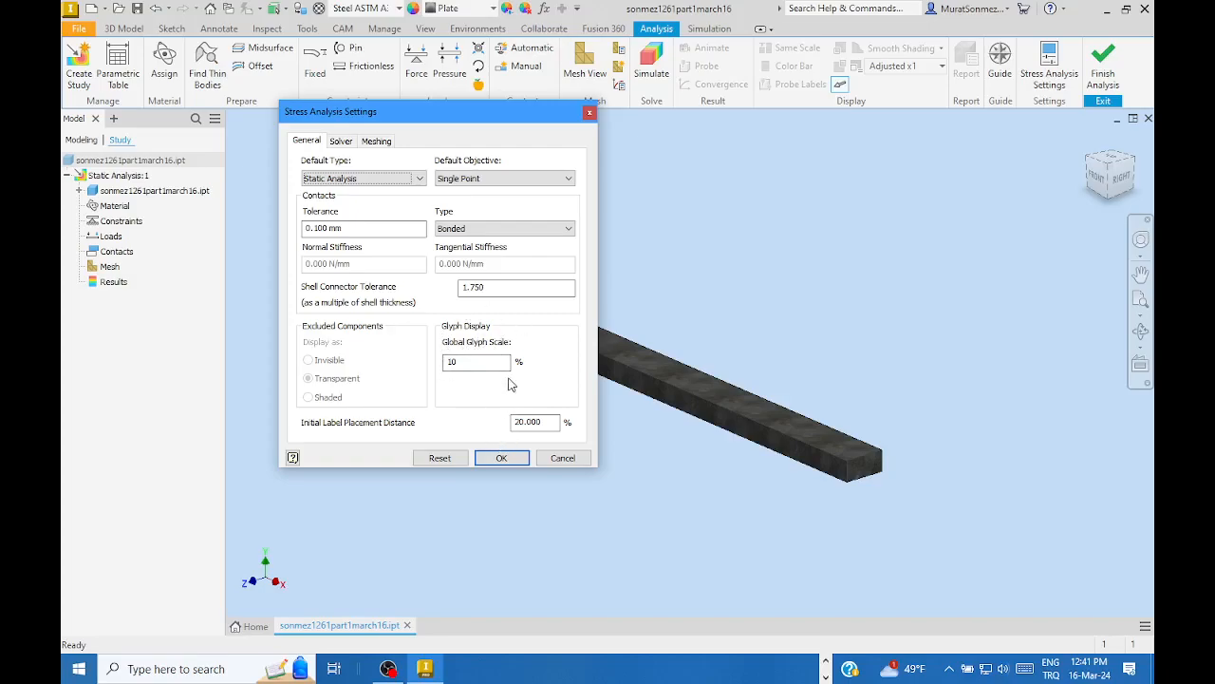
click(340, 142)
- Review the meshing defaults, including 0.100 average element size, and close the settings unchanged
click(382, 145)
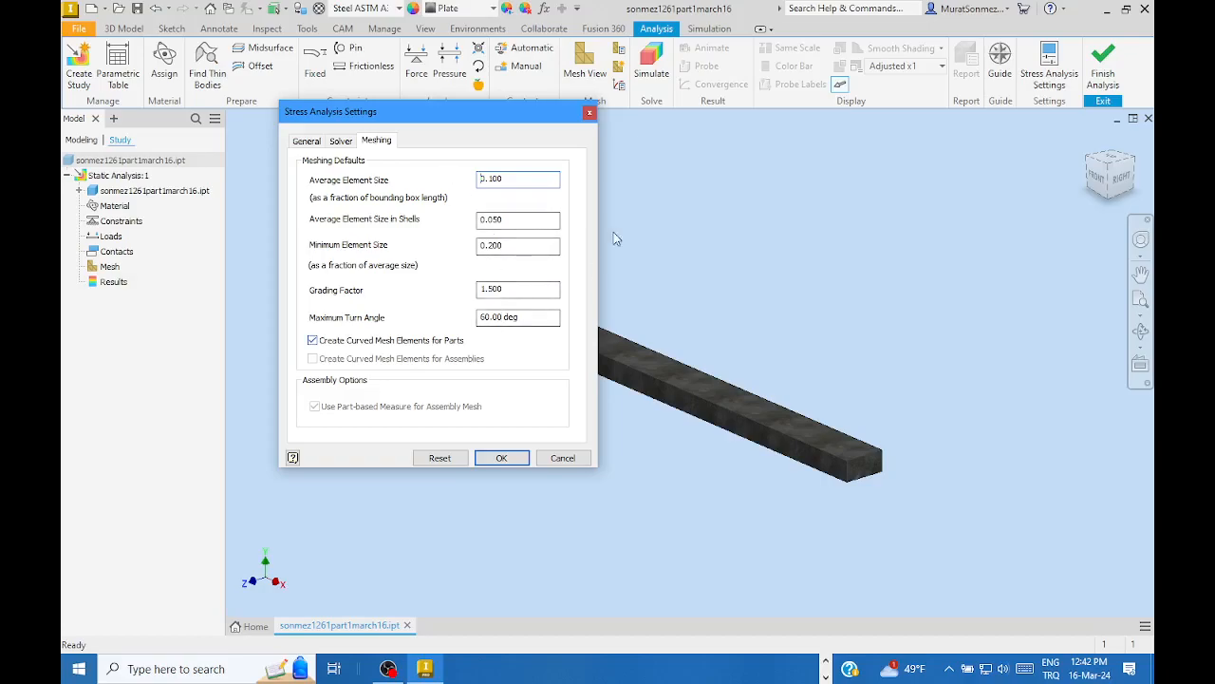
click(589, 112)
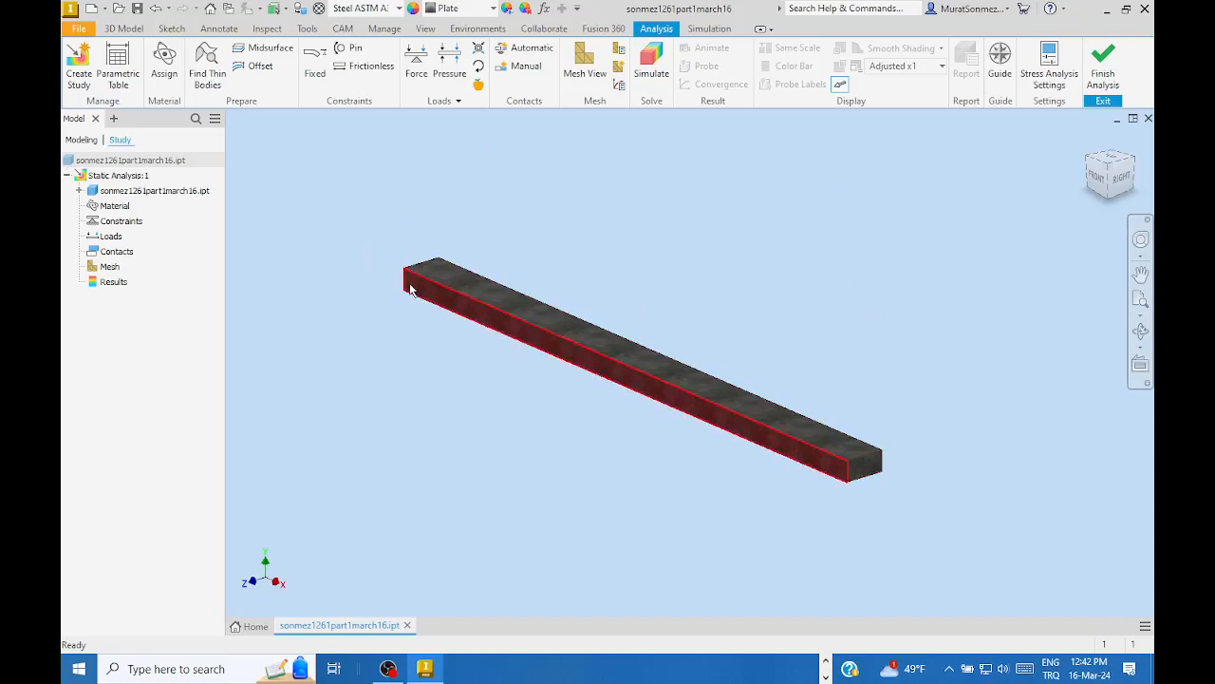
mouse_move(435, 313)
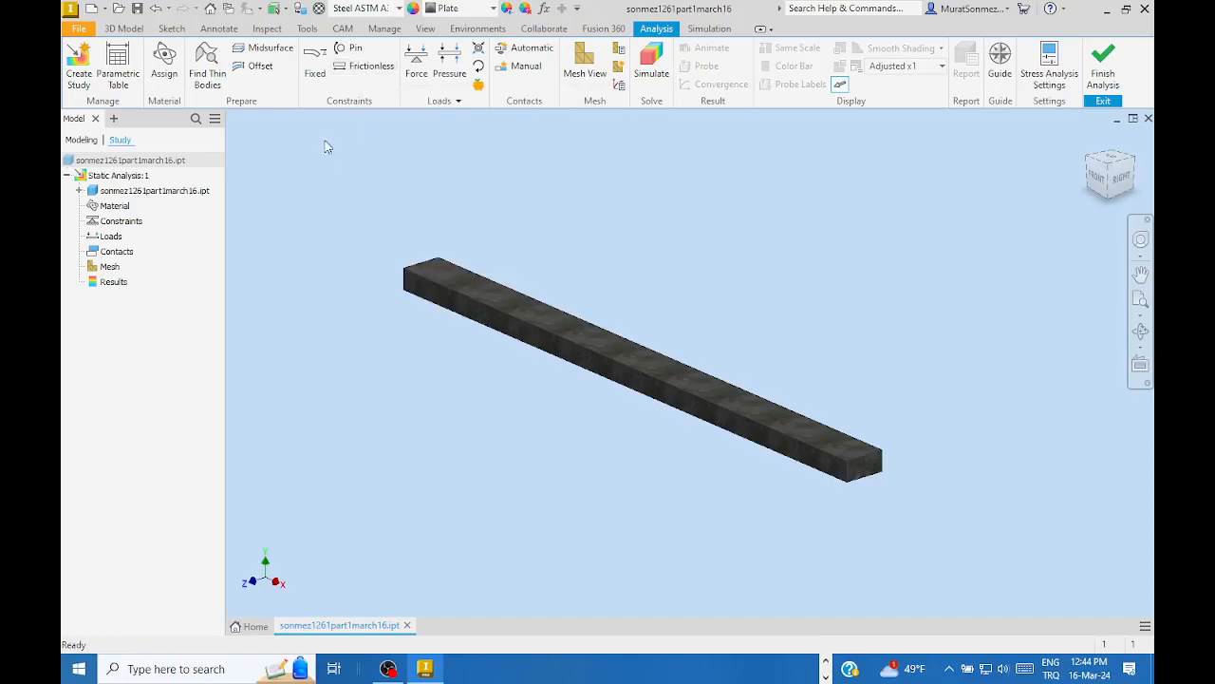
click(319, 63)
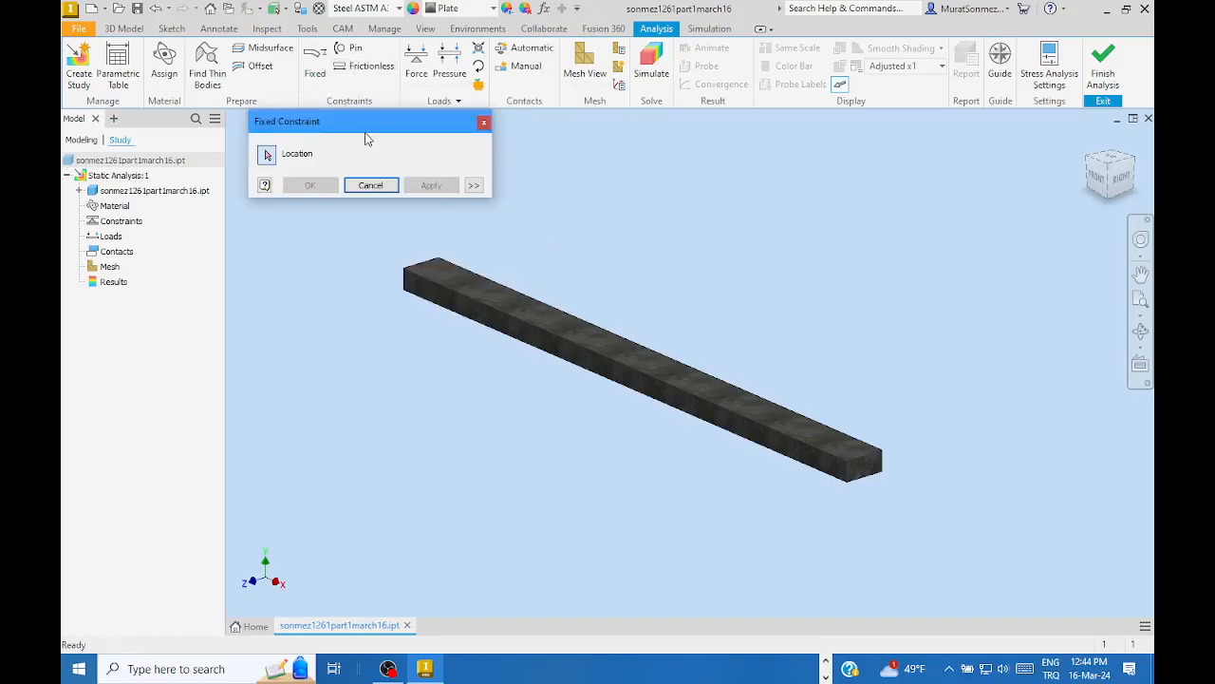
- Expand the Fixed Constraint options and leave Use Vector Components unchecked
drag(328, 120, 750, 163)
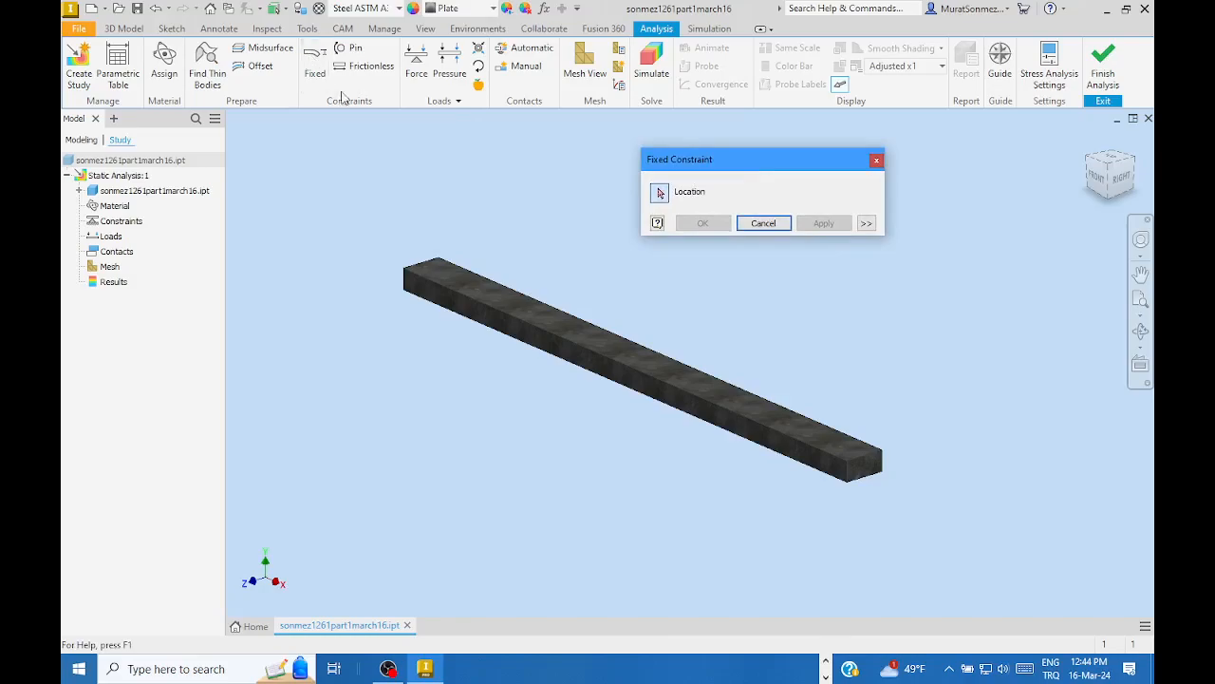
click(866, 223)
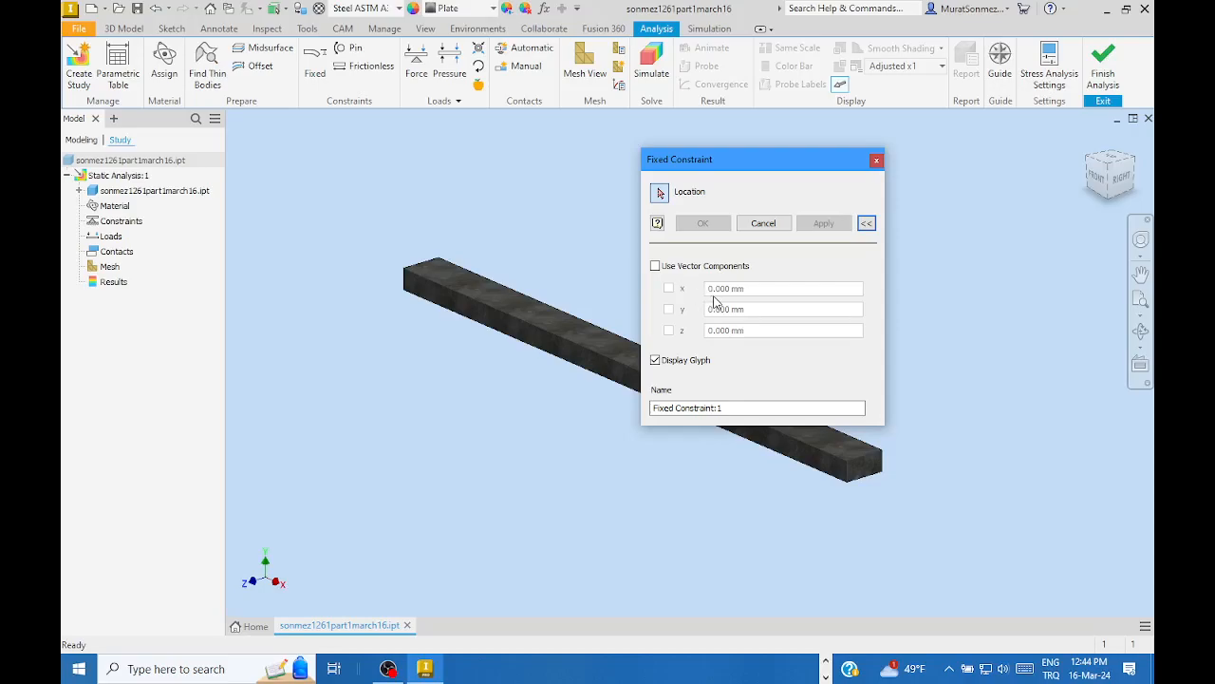
click(655, 267)
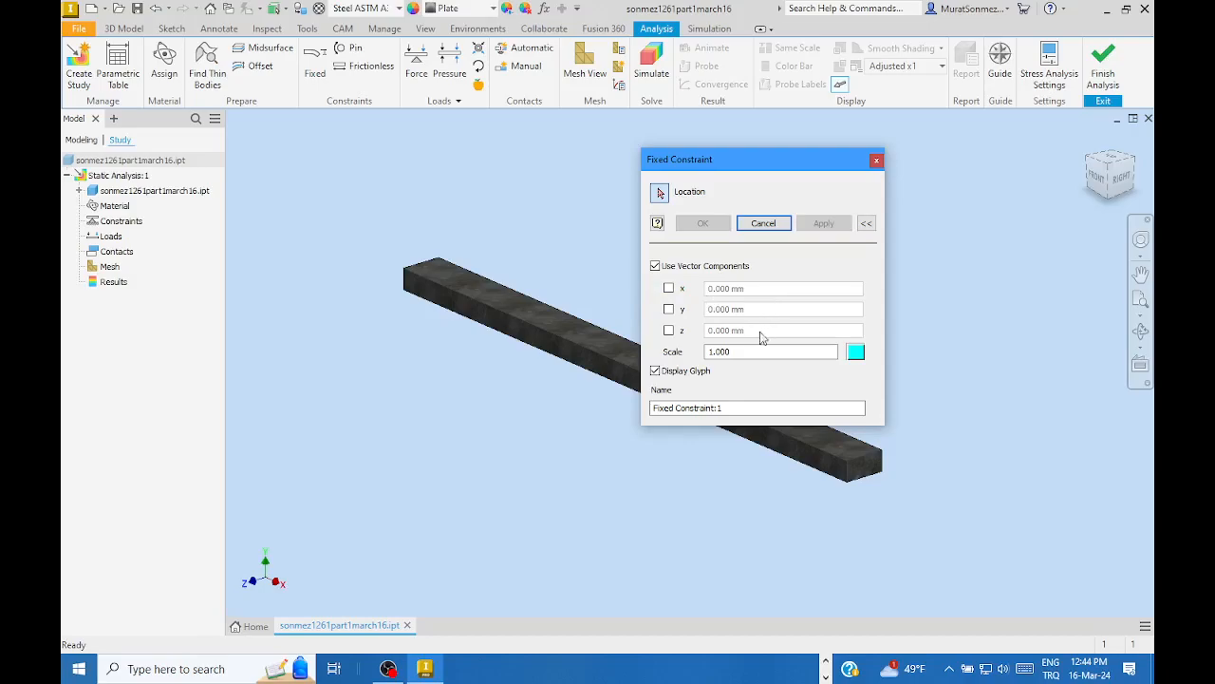
click(655, 265)
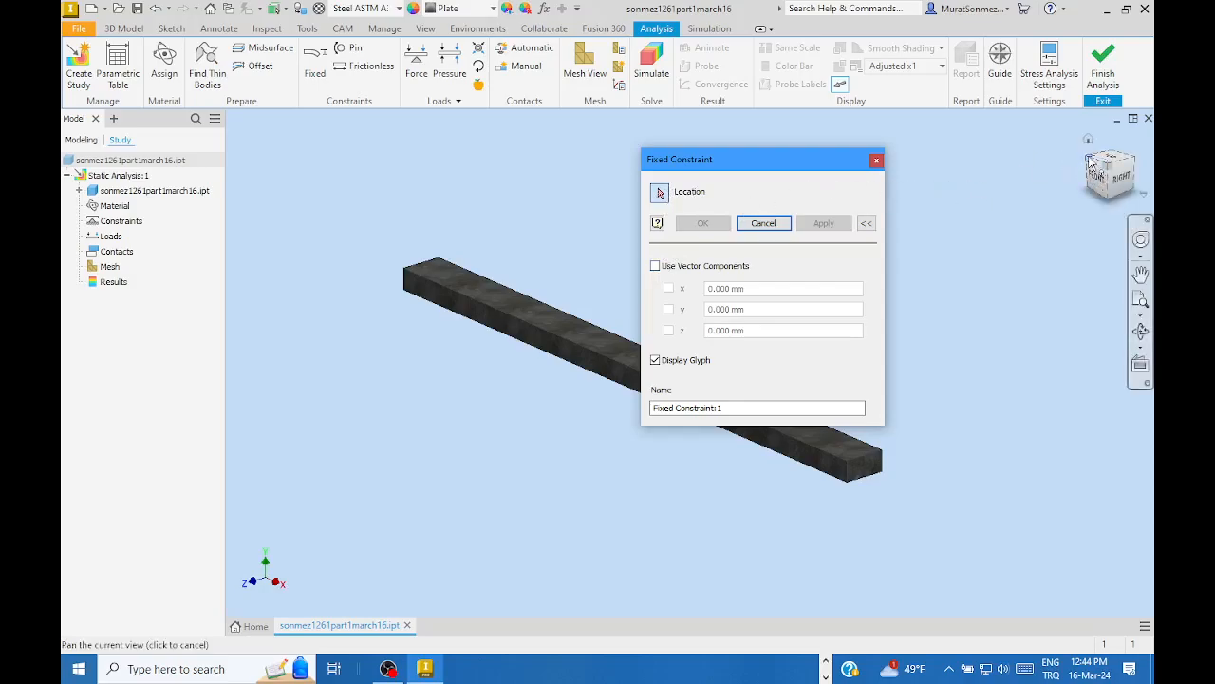
- Apply Fixed Constraint:1 to the bar's end face
drag(1091, 166, 548, 513)
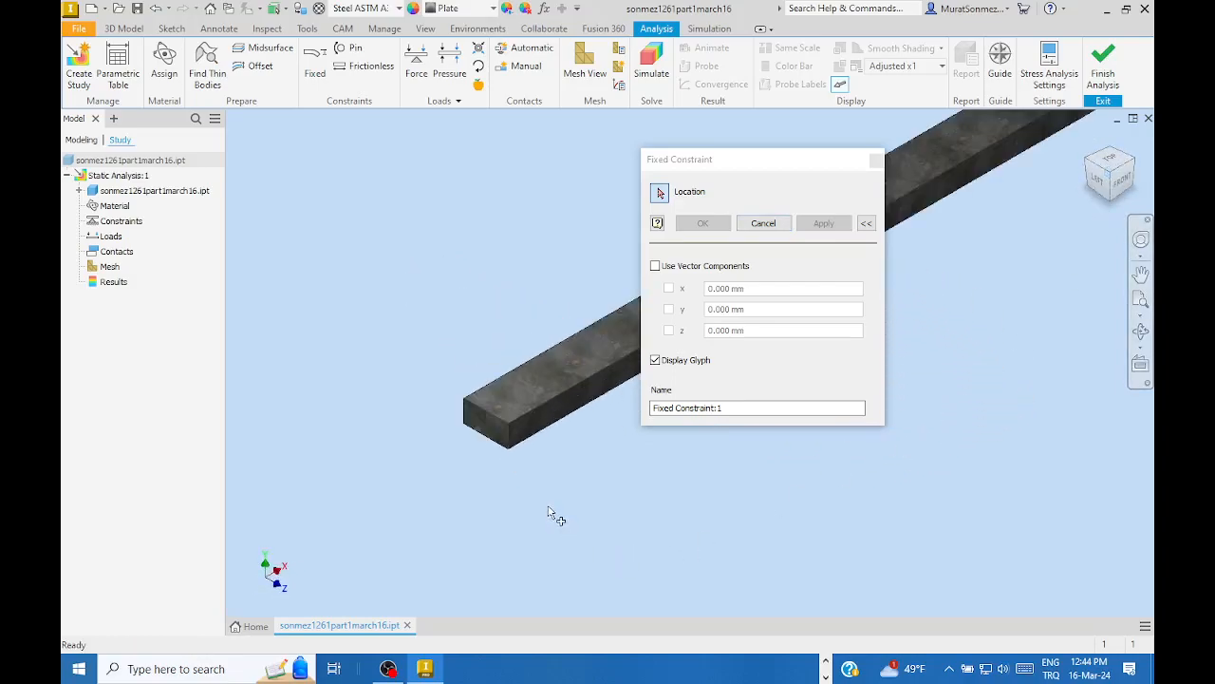
scroll(547, 512, down, 3)
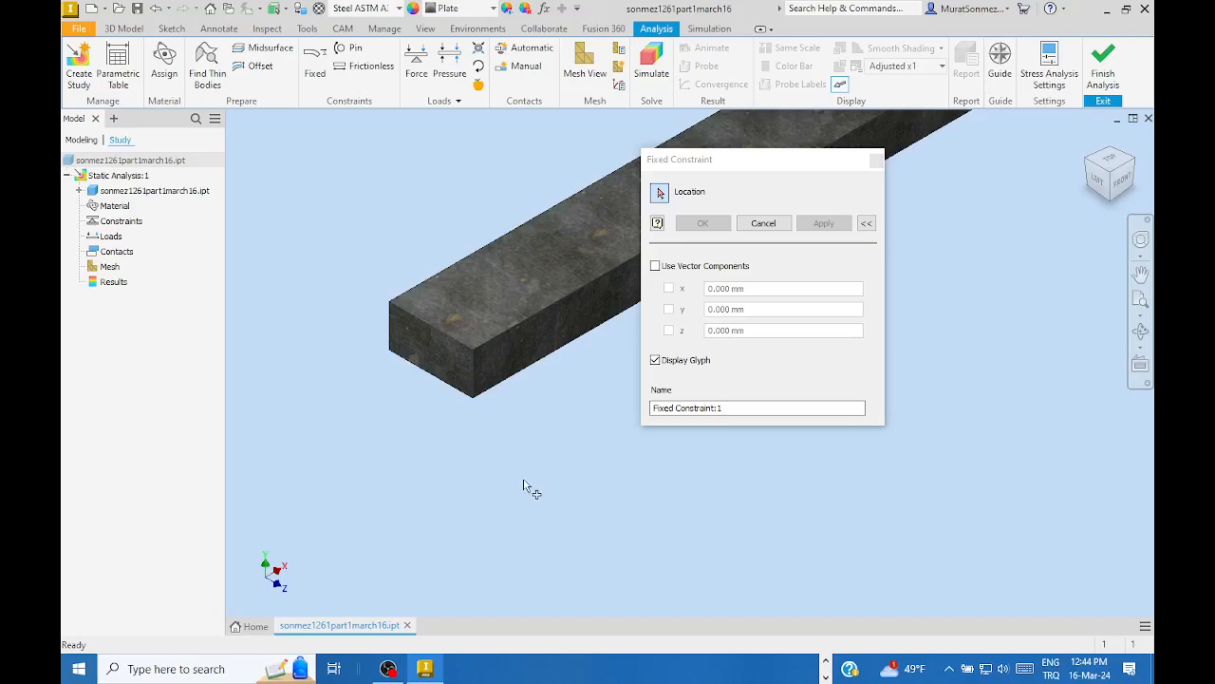
click(432, 358)
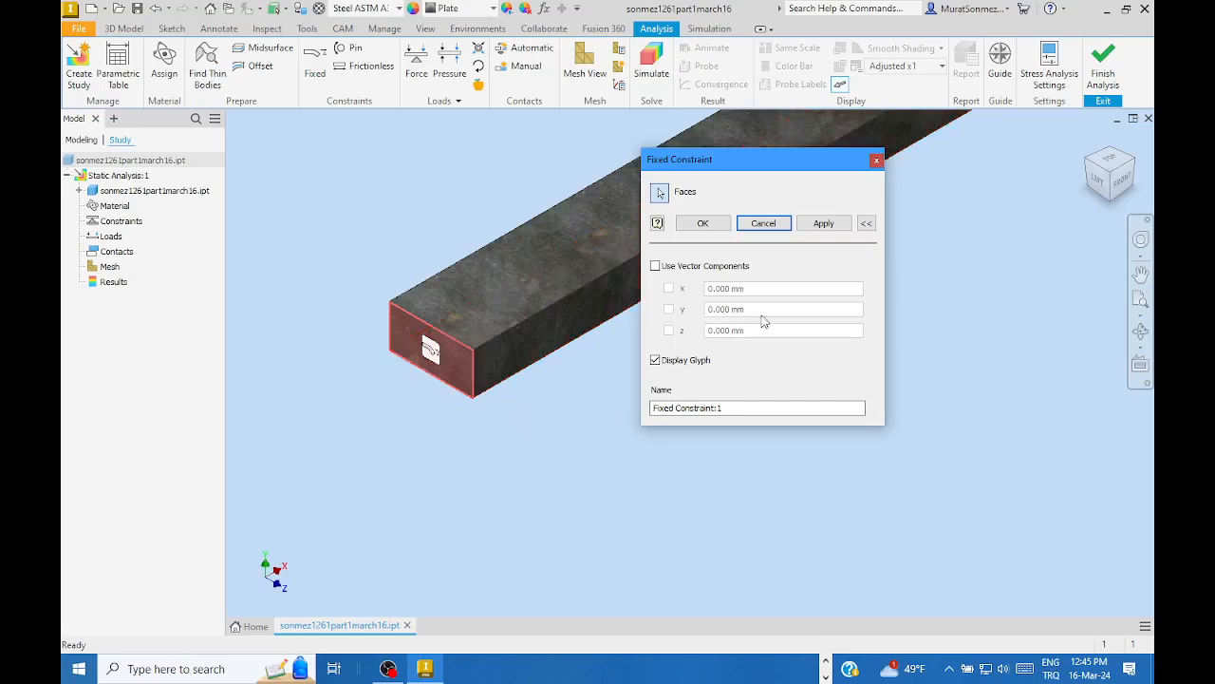
click(705, 224)
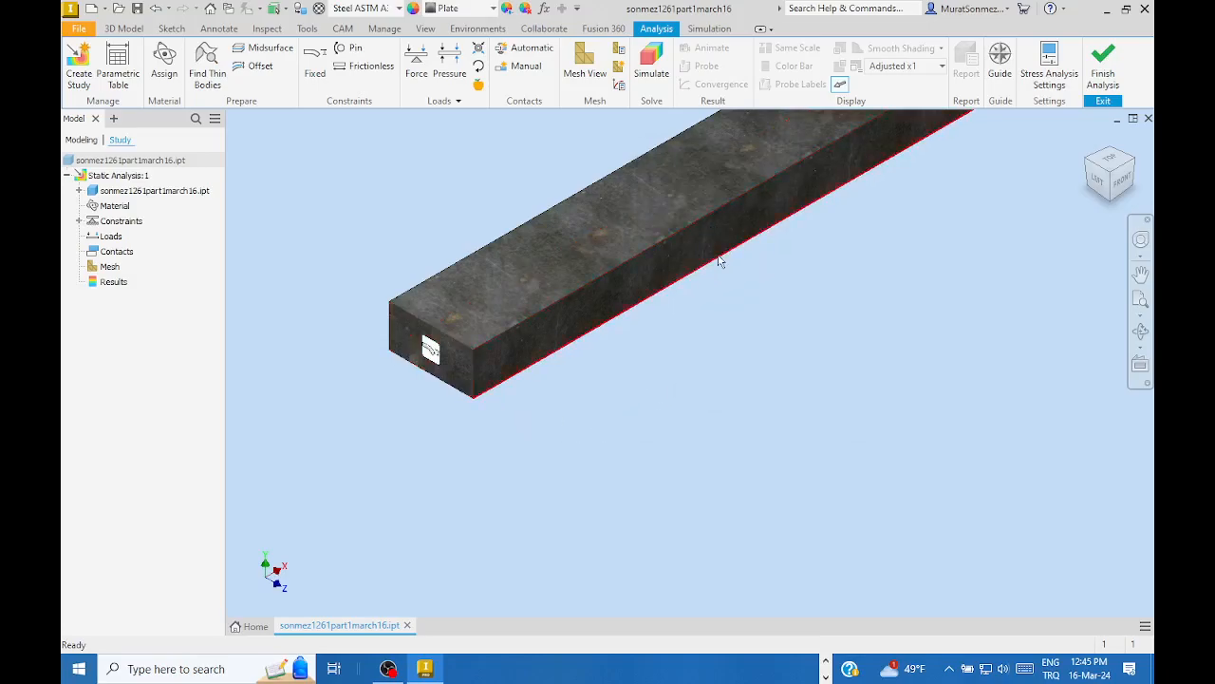
- Zoom, pan and orbit so the bar's free opposite end faces forward in close view
scroll(978, 233, down, 5)
middle_drag(979, 234, 598, 408)
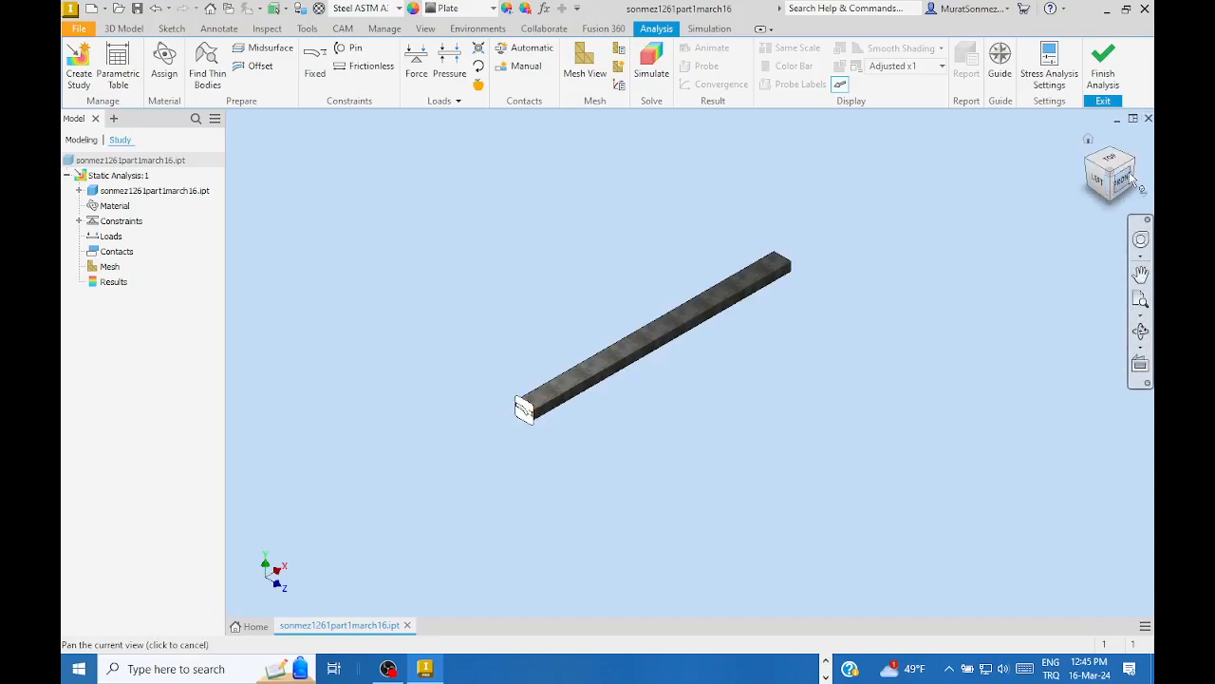
drag(1132, 164, 960, 377)
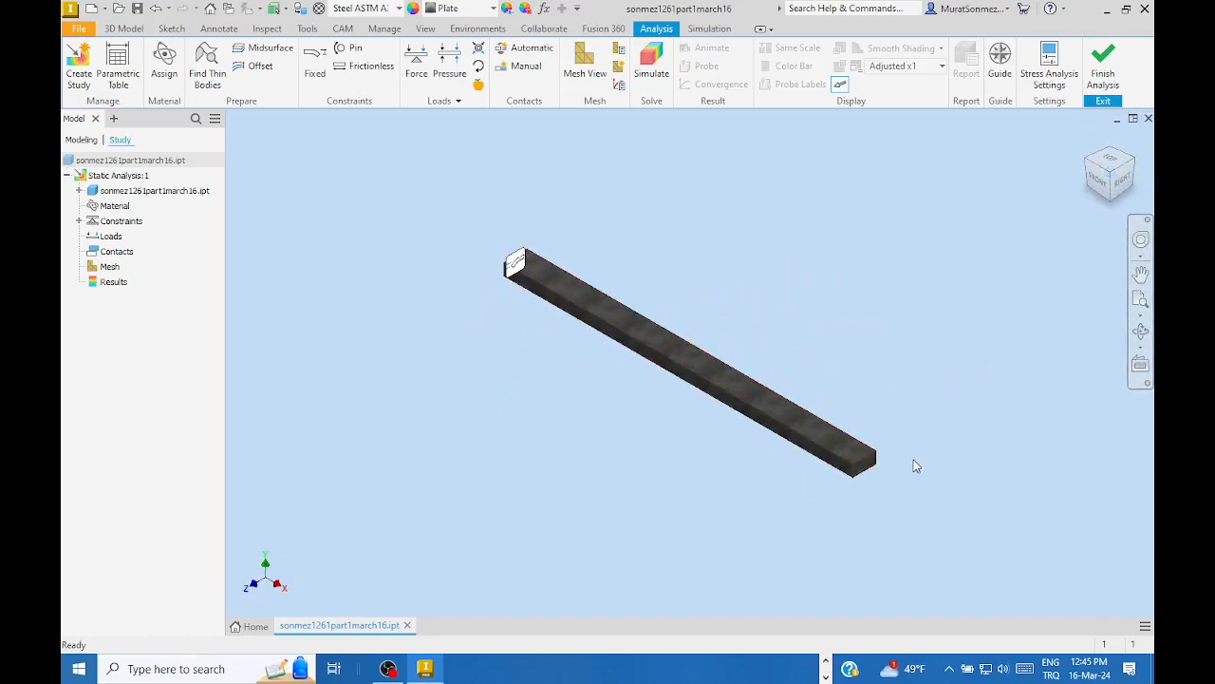
scroll(883, 470, up, 5)
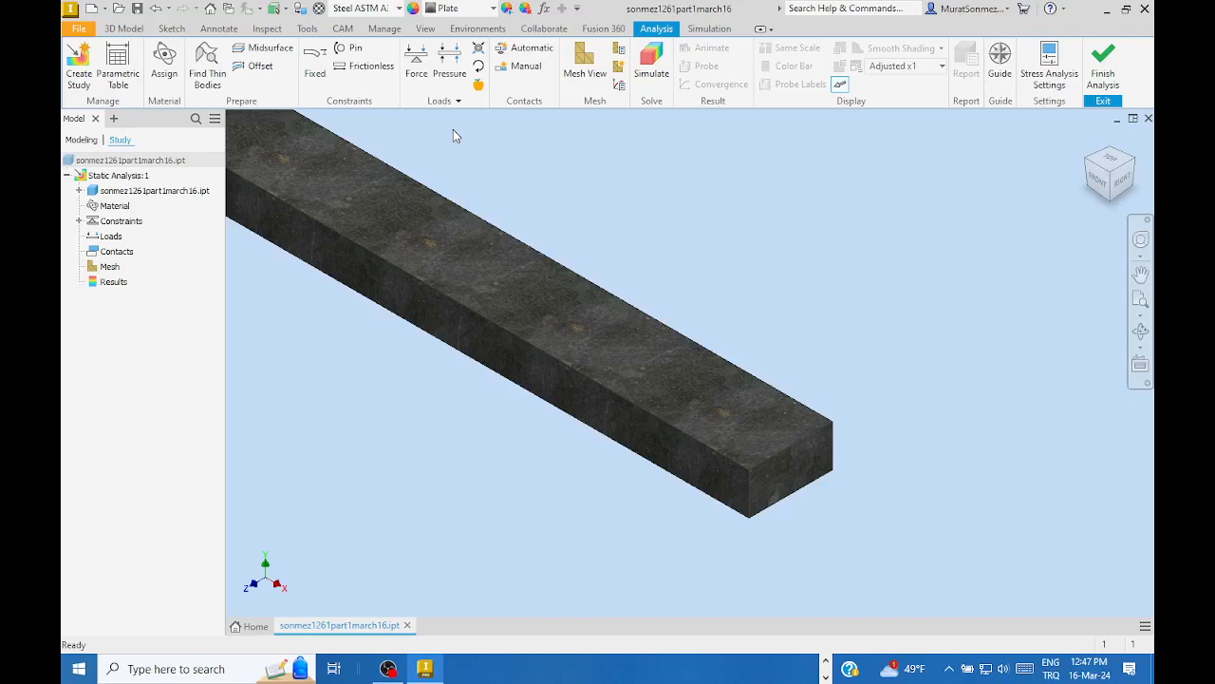
- Start a Force load and pick the bar's free end face as its location
click(417, 63)
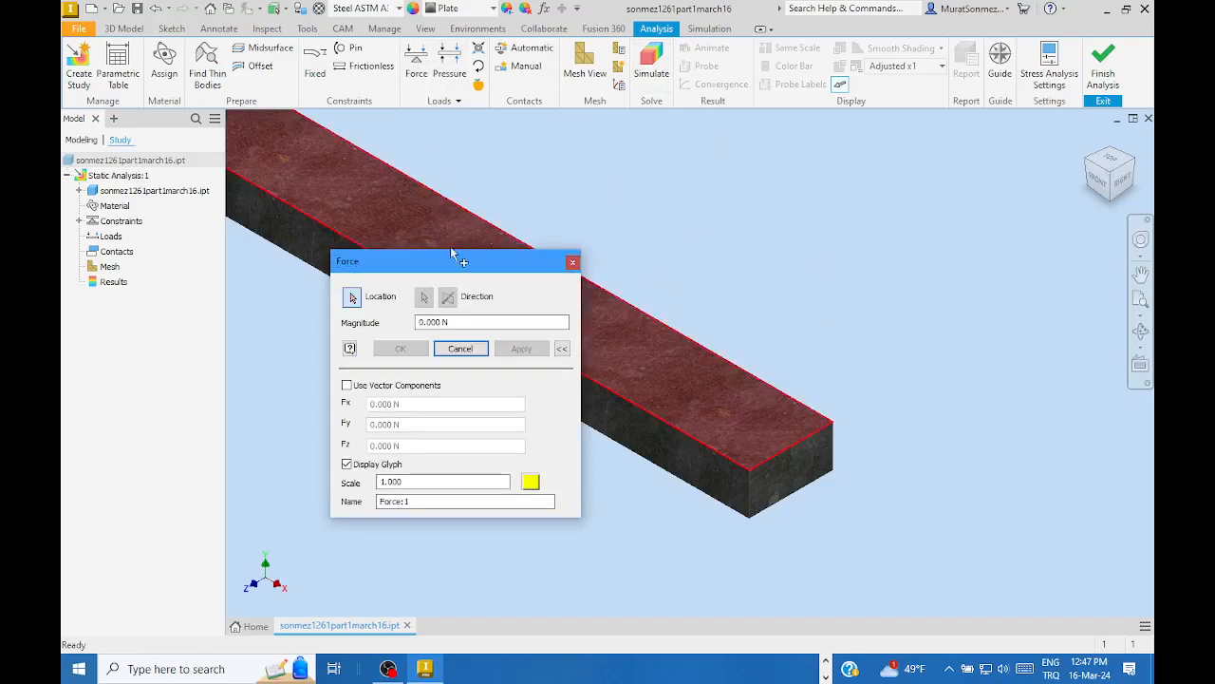
drag(453, 266, 917, 141)
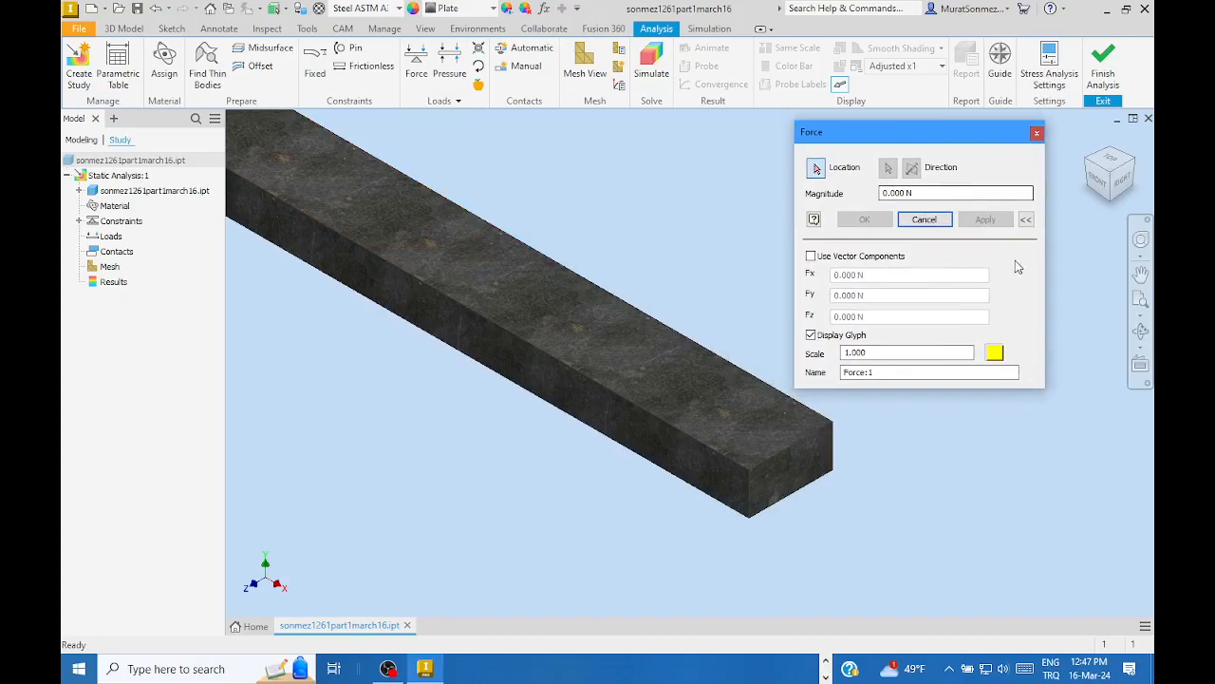
click(1026, 220)
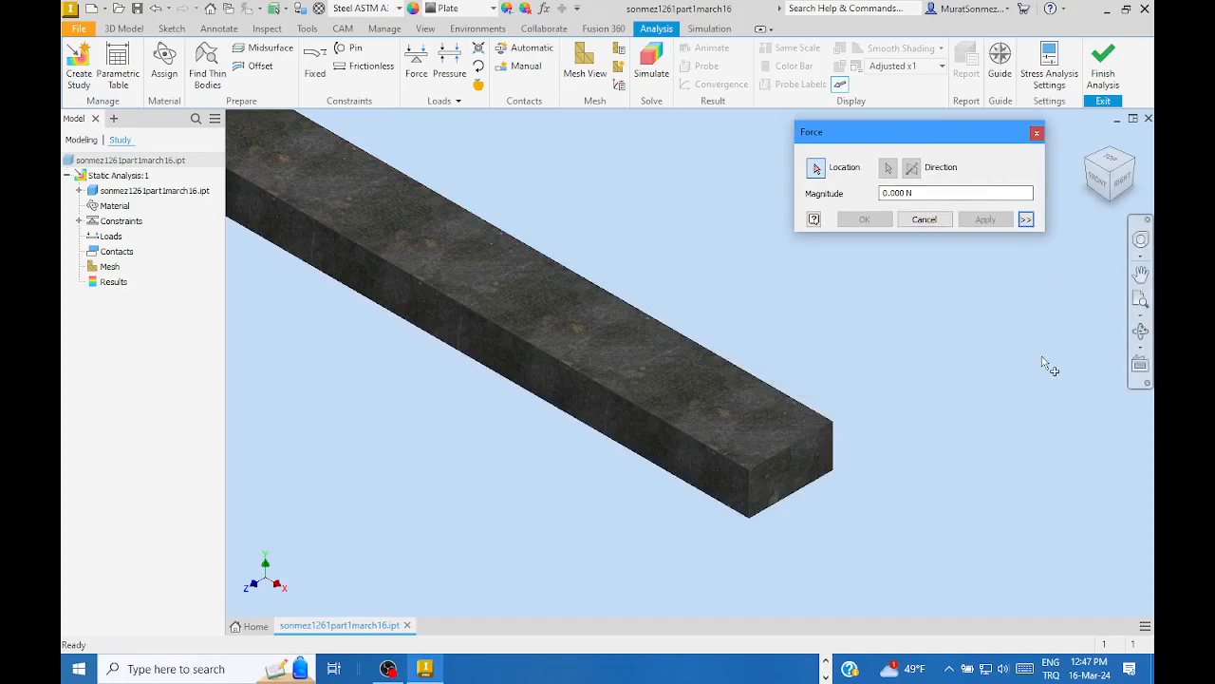
drag(911, 137, 896, 161)
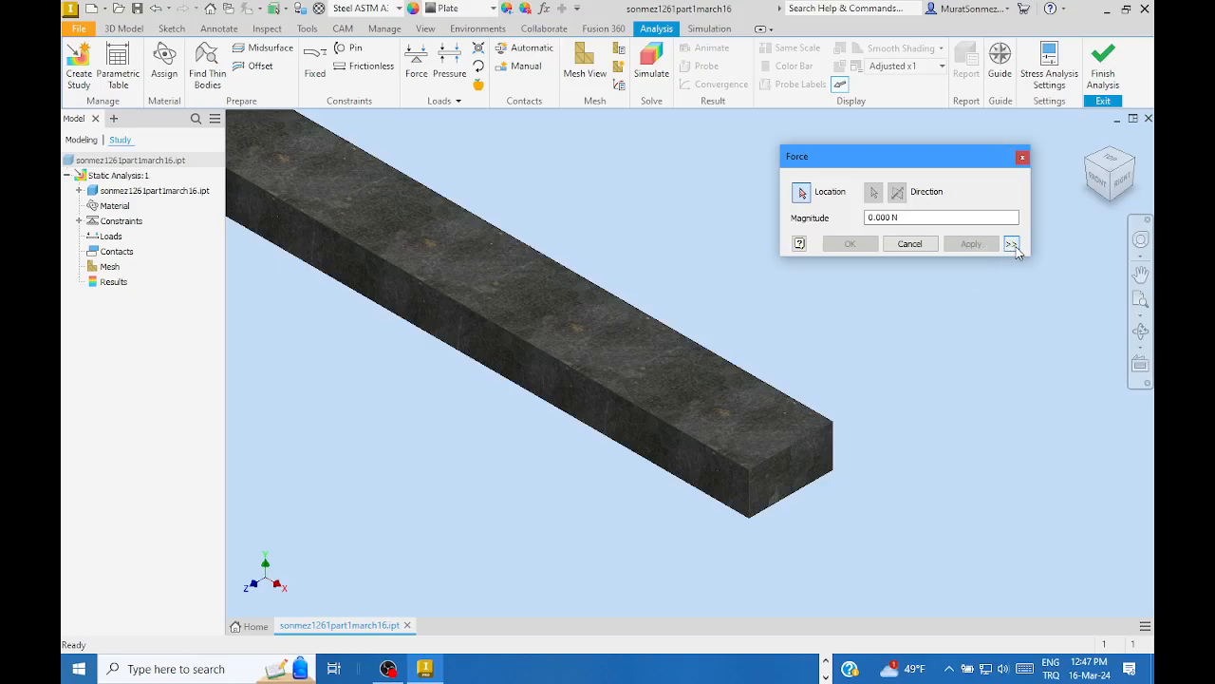
click(794, 473)
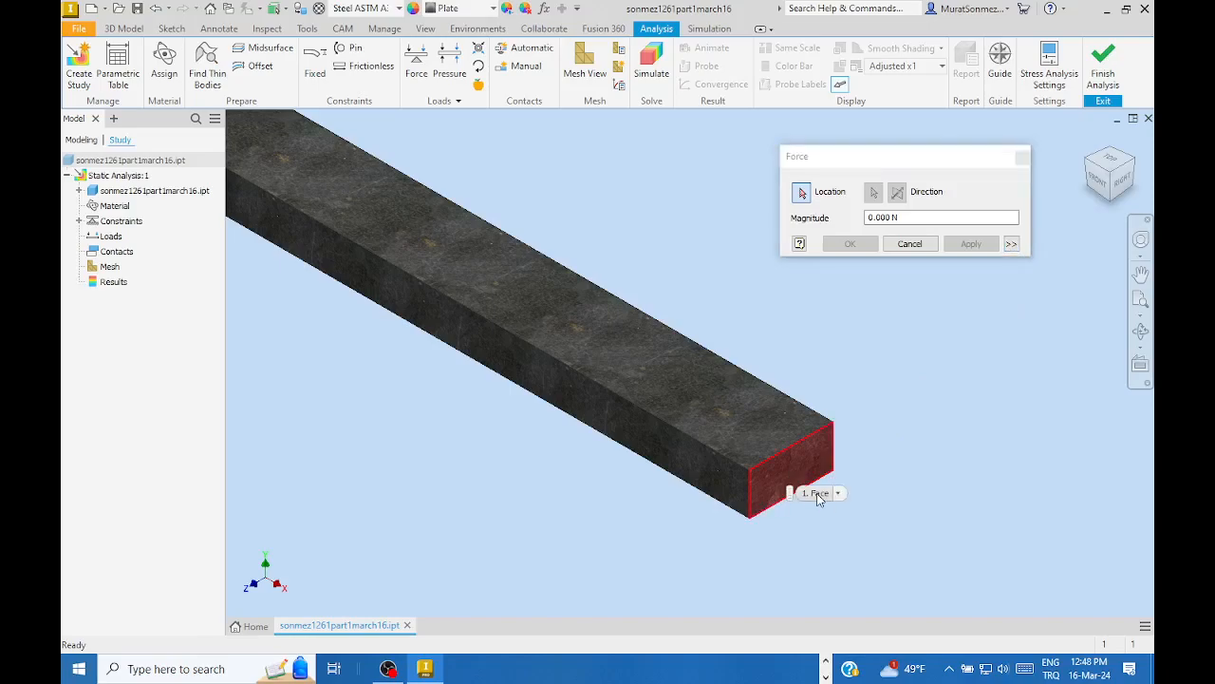
- Turn on vector components, set the magnitude to 80 kN, and reselect the end face
click(1011, 245)
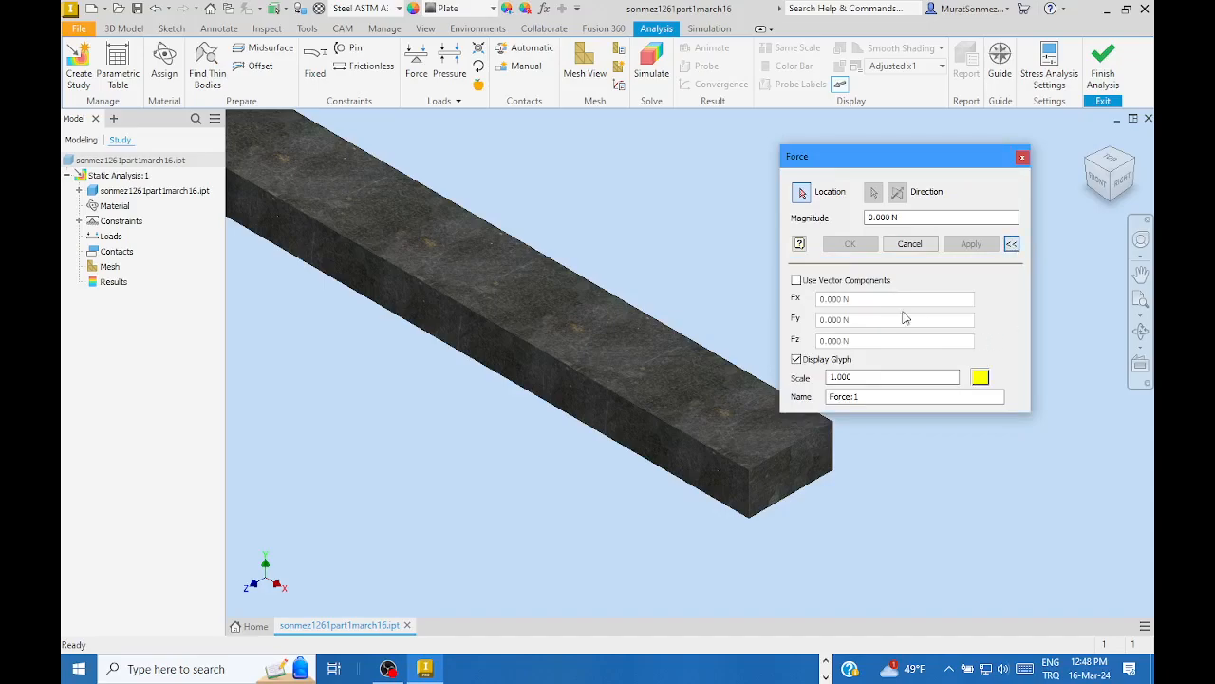
click(796, 281)
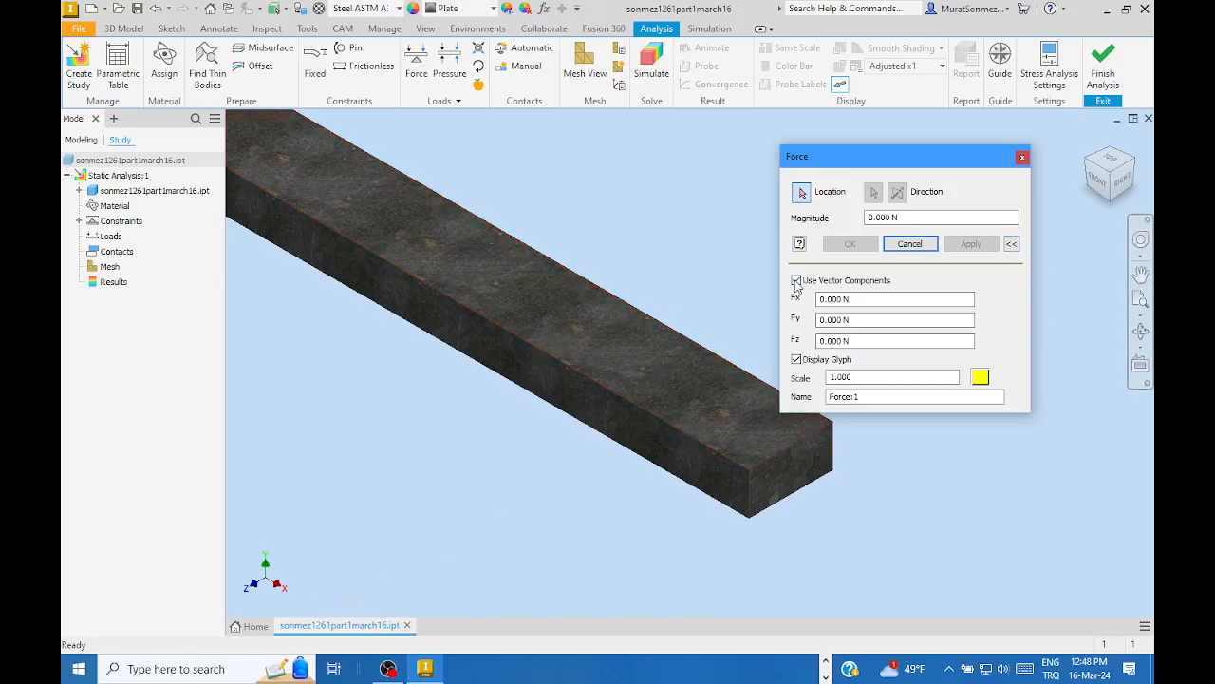
click(1011, 244)
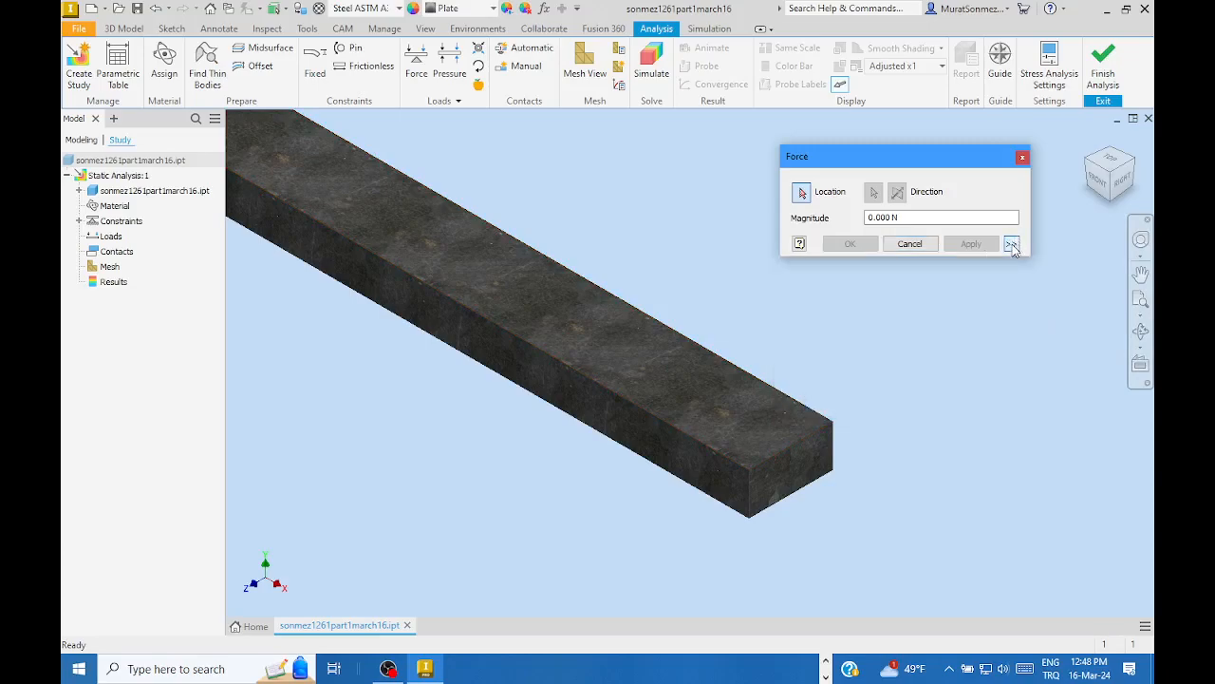
click(932, 218)
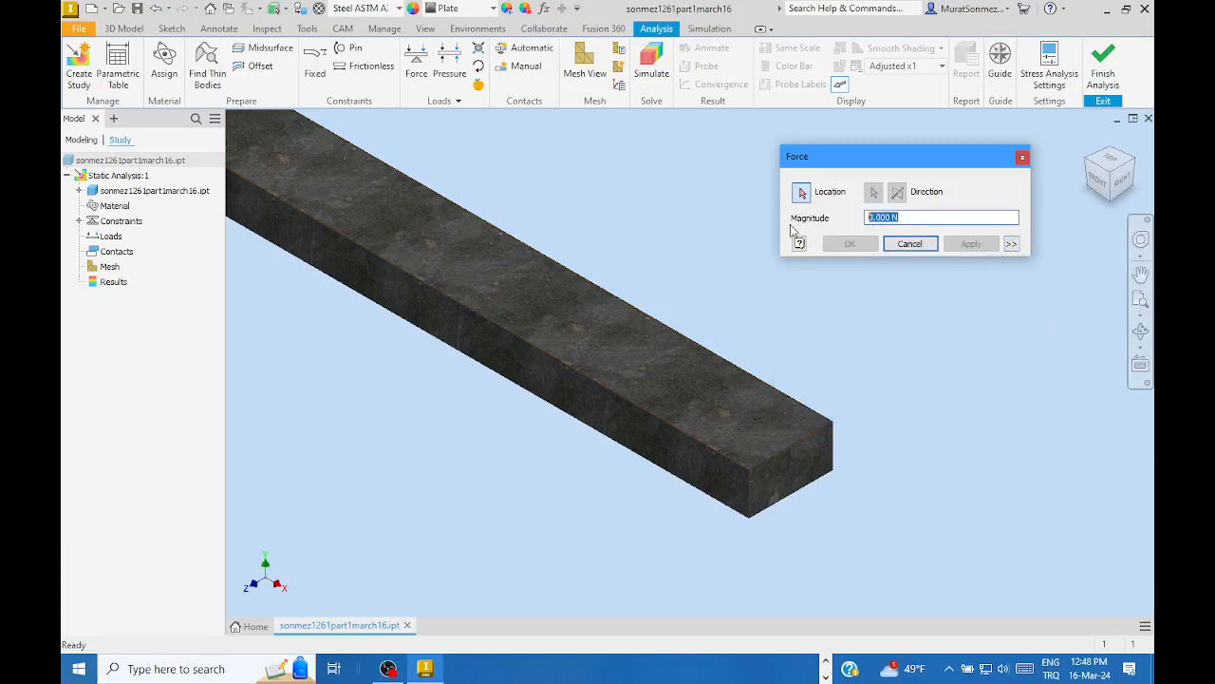
text(80)
text(kN)
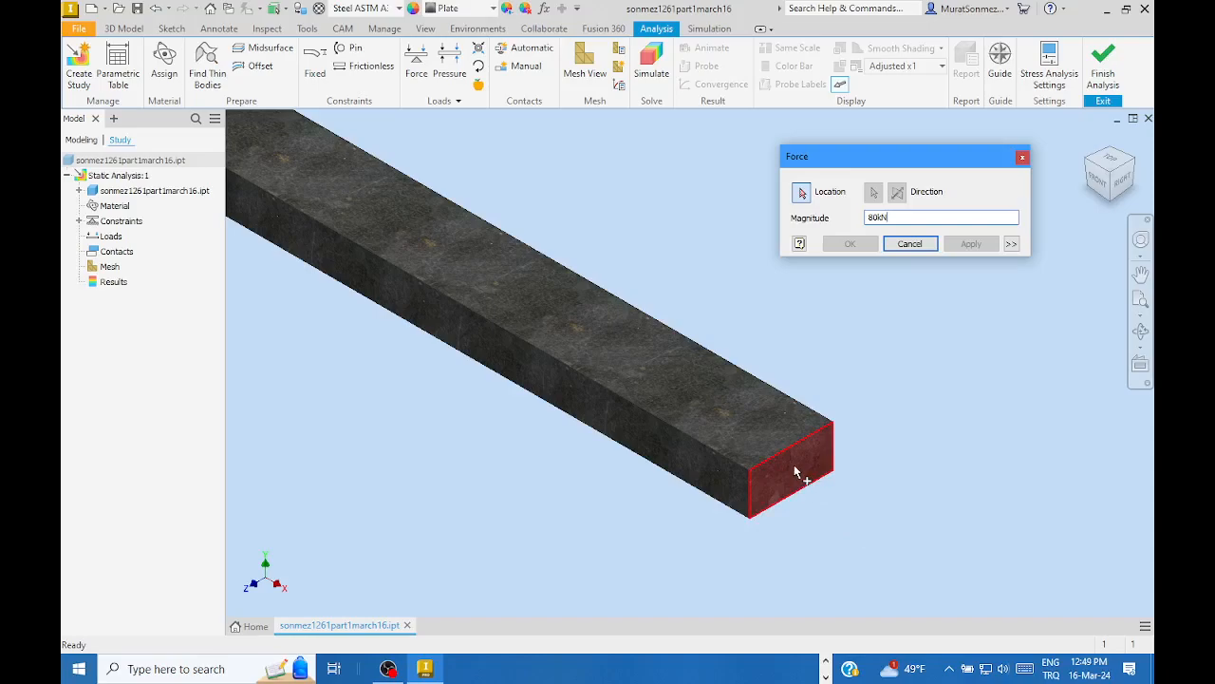
click(796, 472)
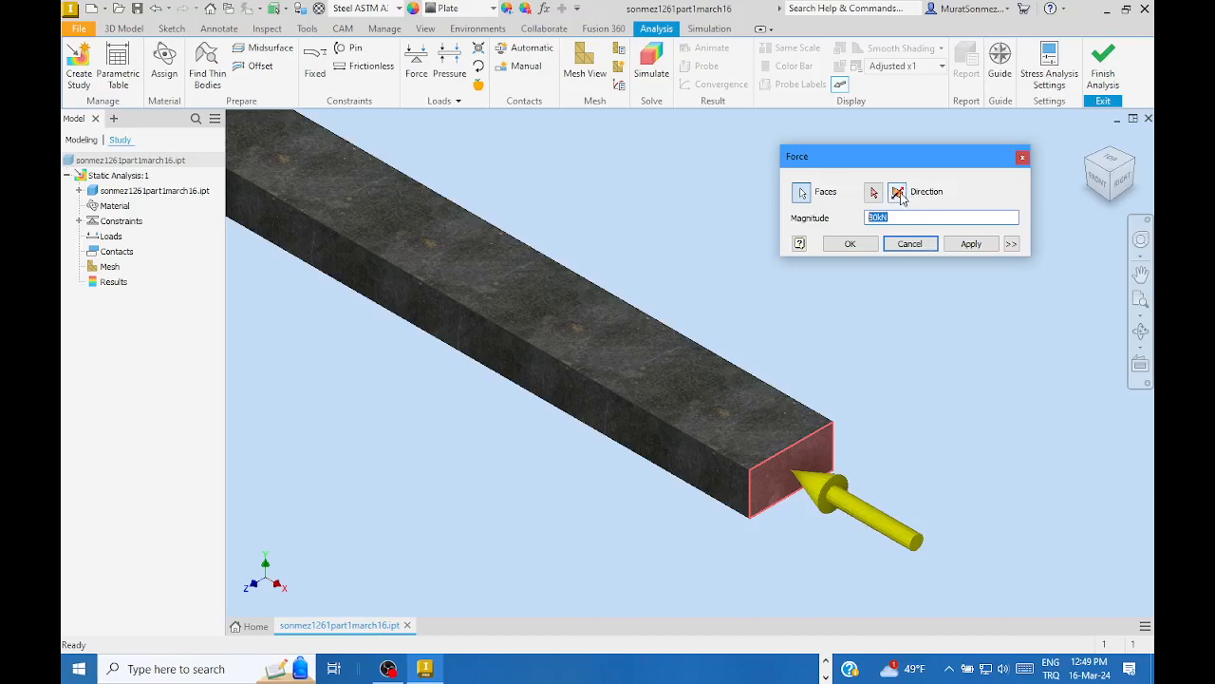
- Flip the 80 kN force direction so it pulls outward from the bar
click(898, 193)
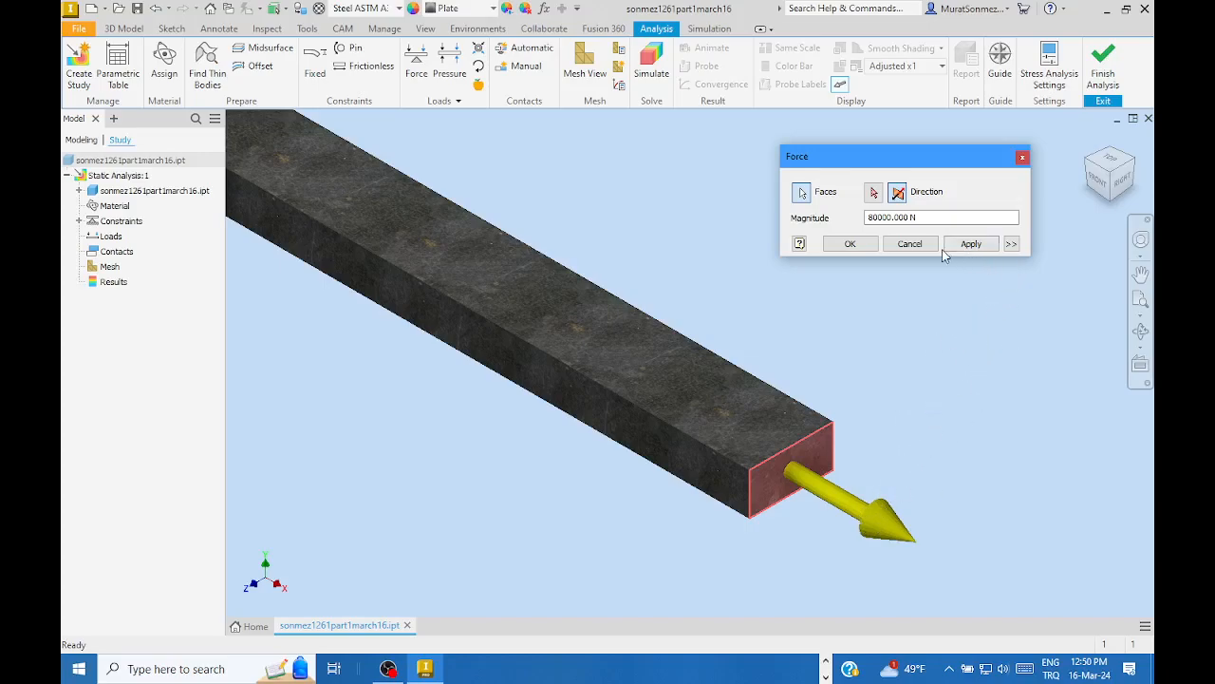
- Confirm the outward 80 kN force and reframe the view to show the whole beam
click(850, 245)
scroll(896, 425, down, 5)
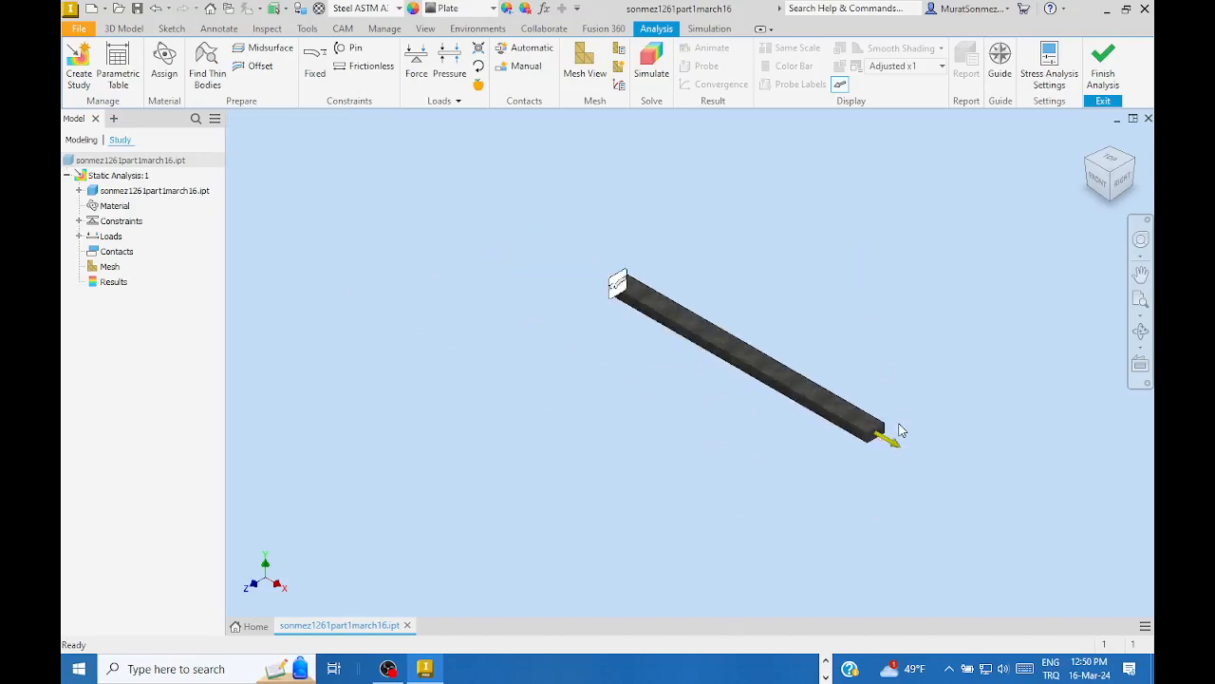
middle_drag(879, 348, 782, 363)
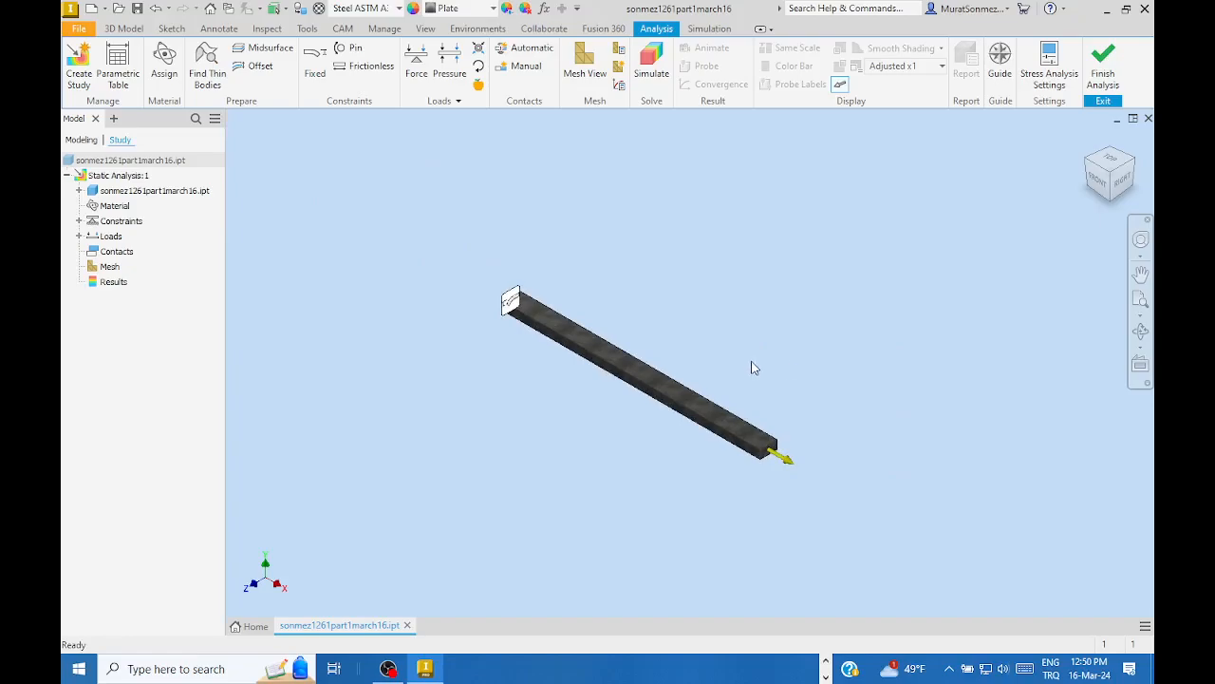
scroll(608, 366, up, 3)
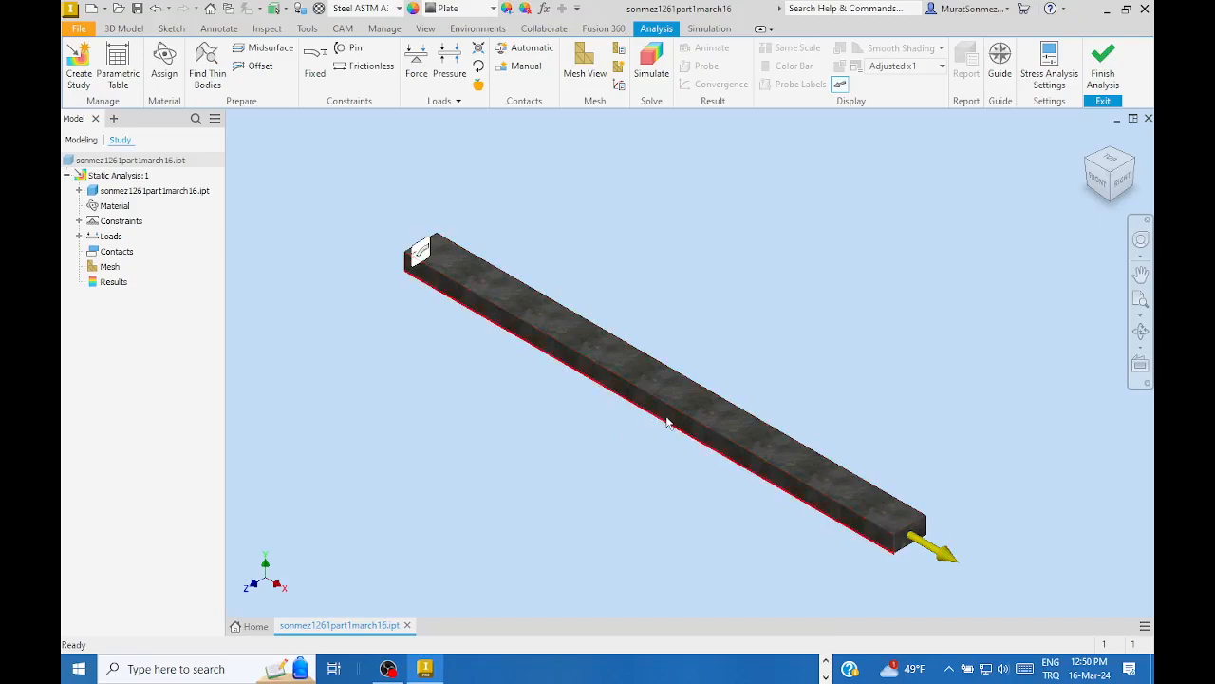
mouse_move(692, 446)
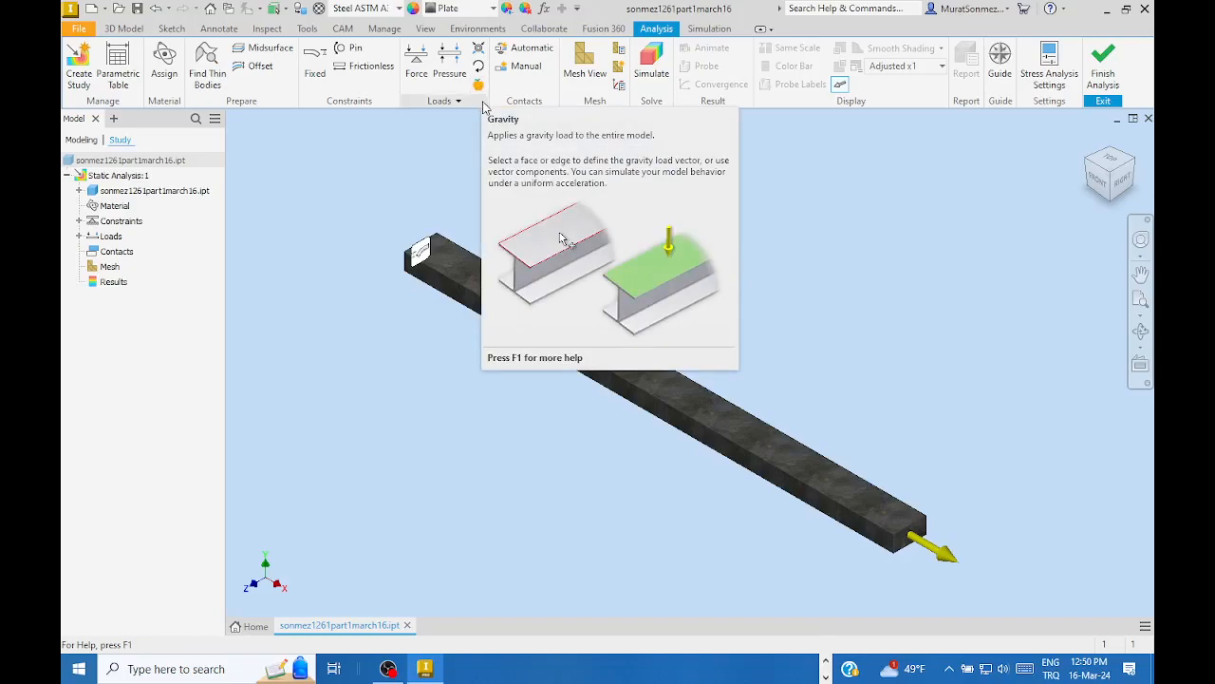
click(480, 86)
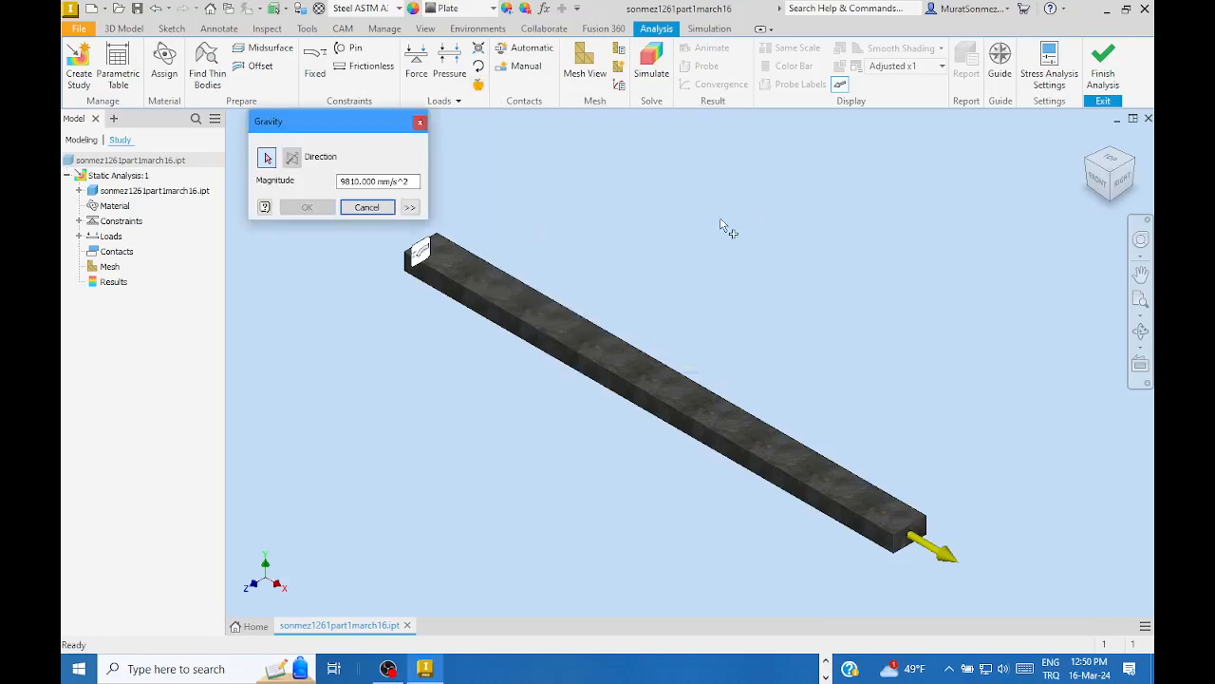
drag(334, 116, 484, 149)
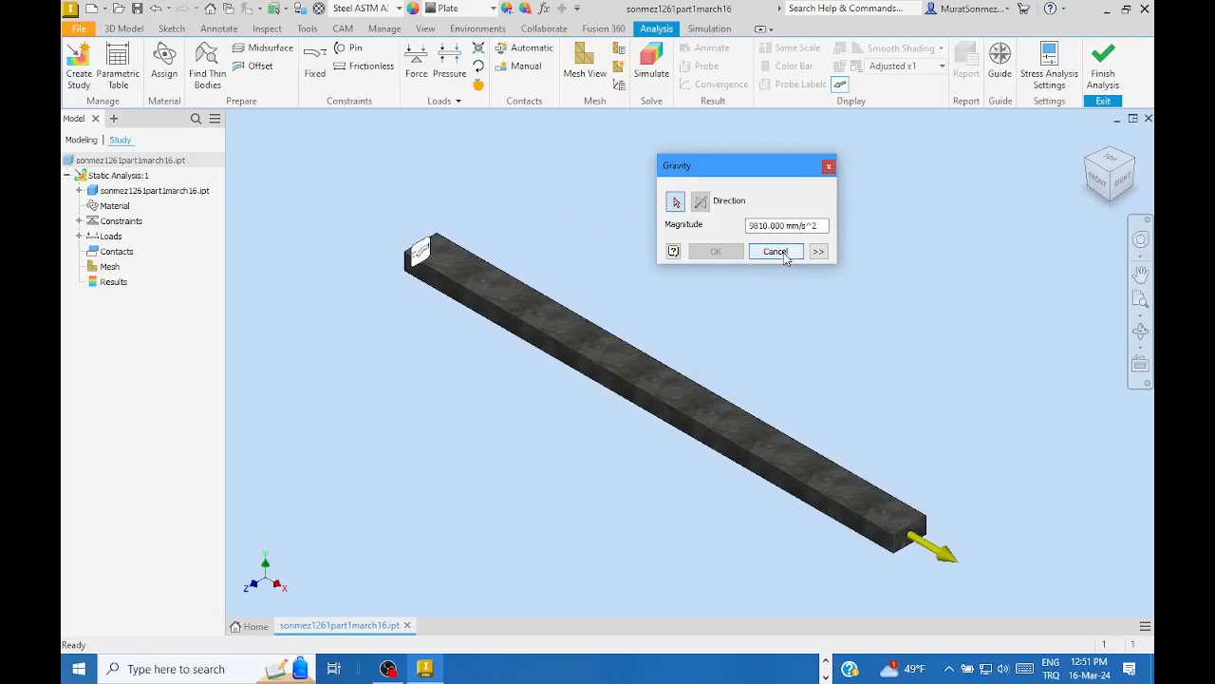
click(776, 252)
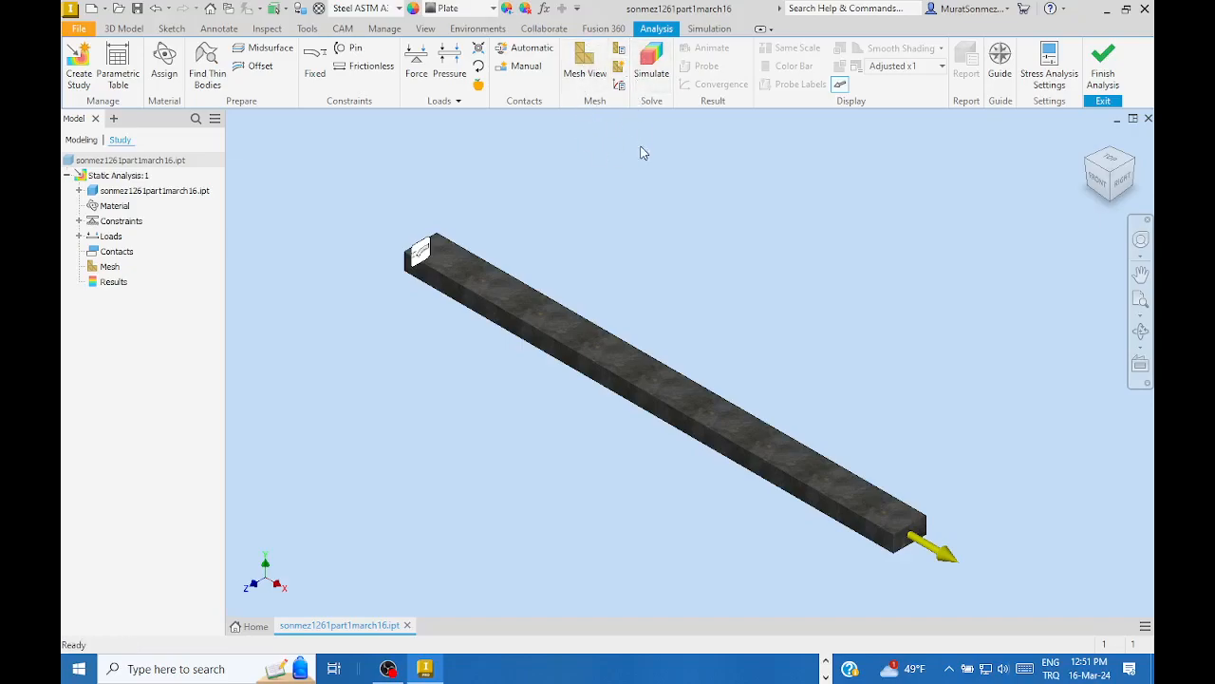
- Open Mesh Settings and review the 0.100 average and 0.200 minimum element sizes
click(618, 52)
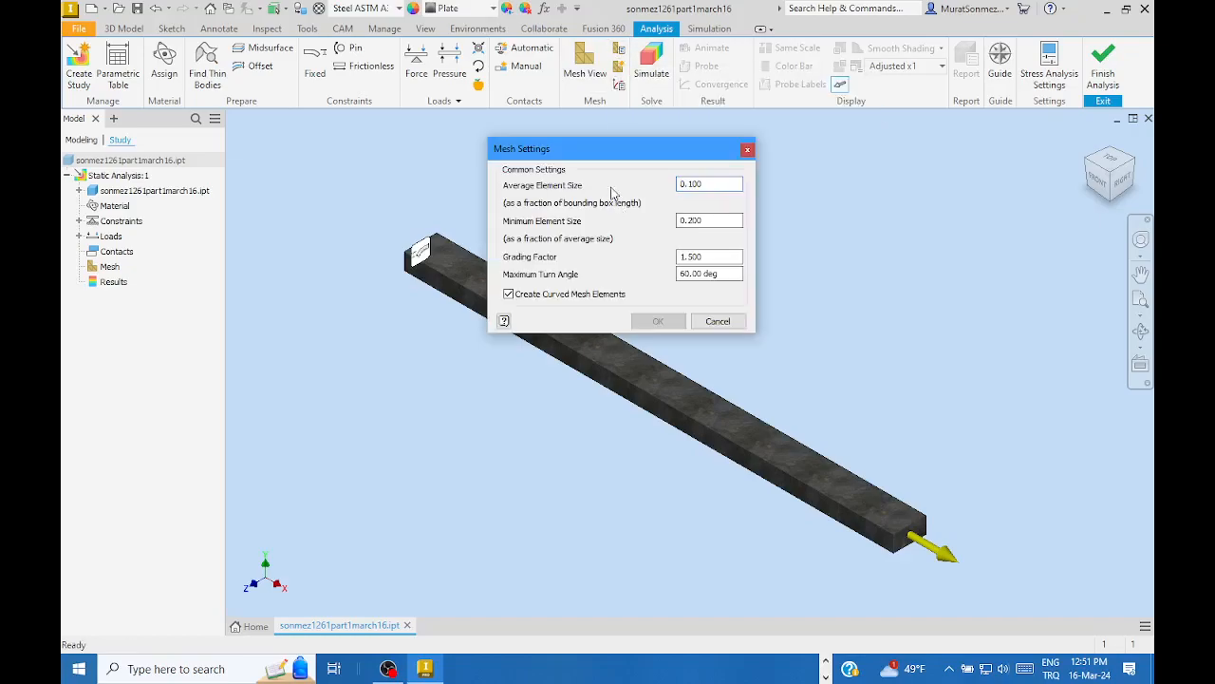
drag(599, 152, 566, 133)
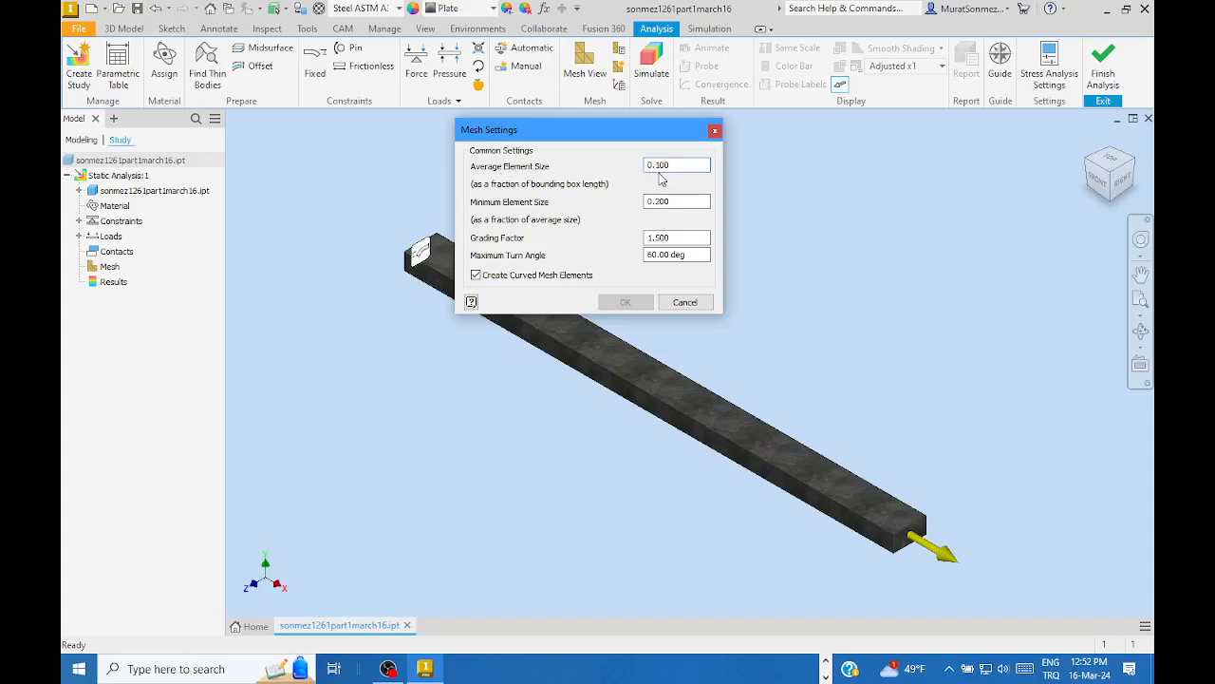
click(658, 203)
- Close Mesh Settings unchanged and display the 1395-node, 720-element mesh on the bar
click(681, 302)
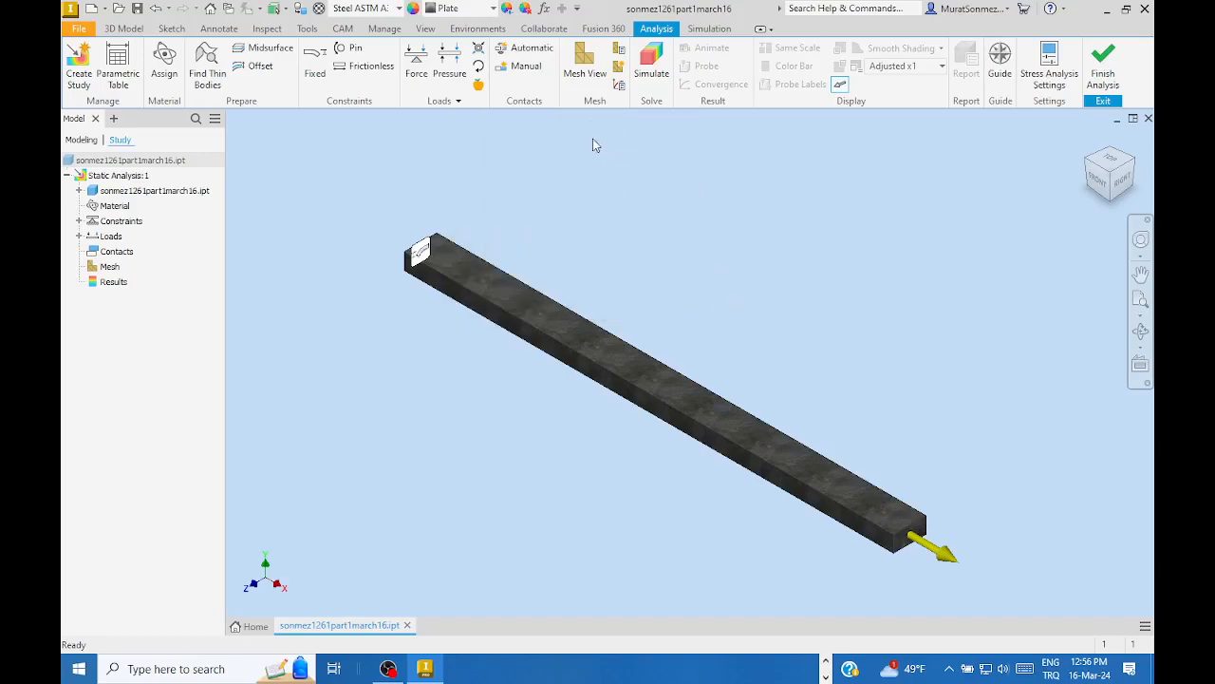
click(585, 59)
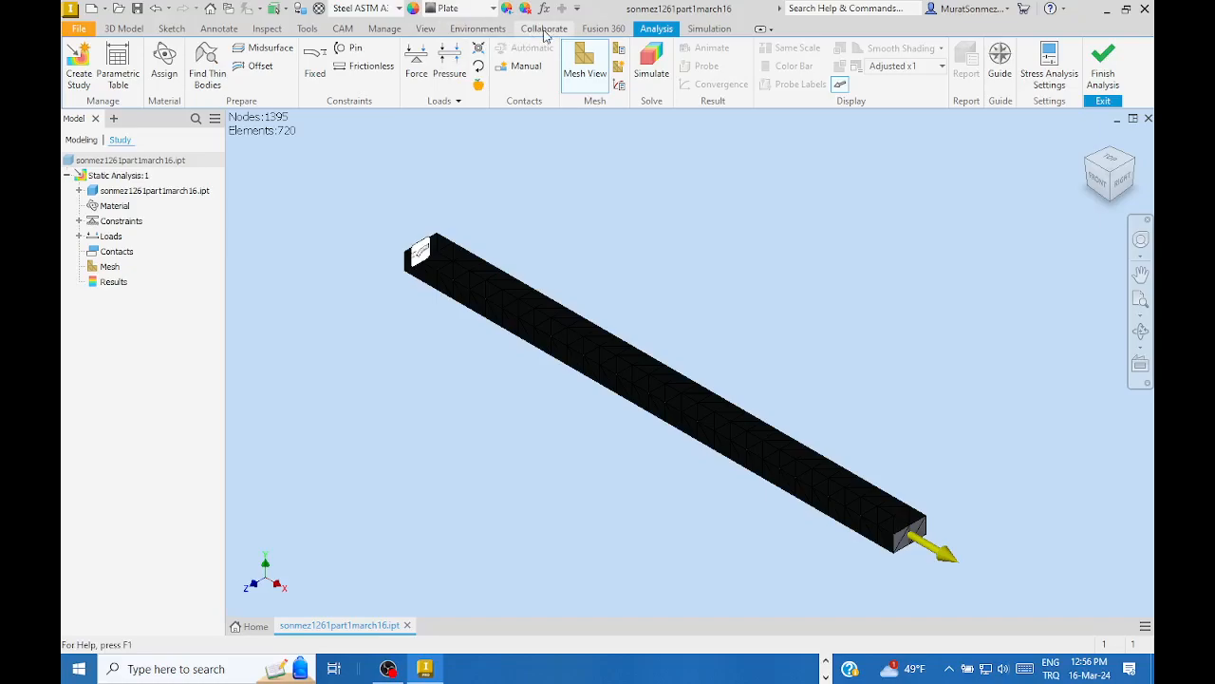
- Set the model's visual style to Shaded with Edges
click(426, 29)
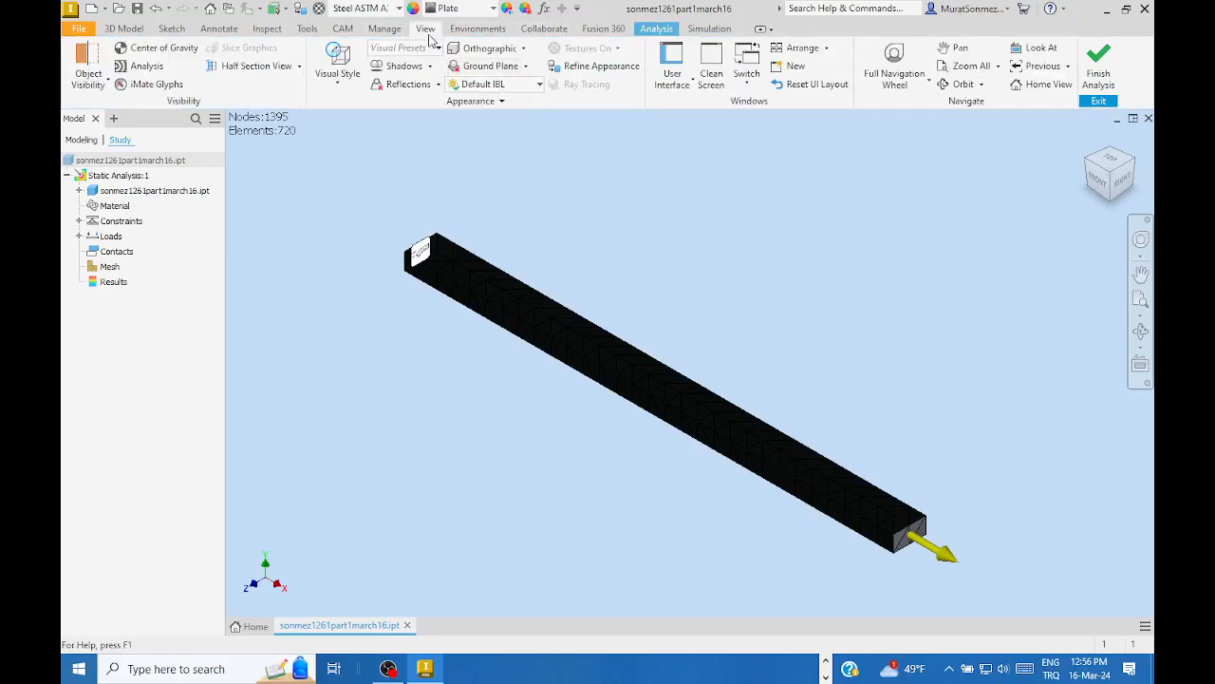
click(338, 83)
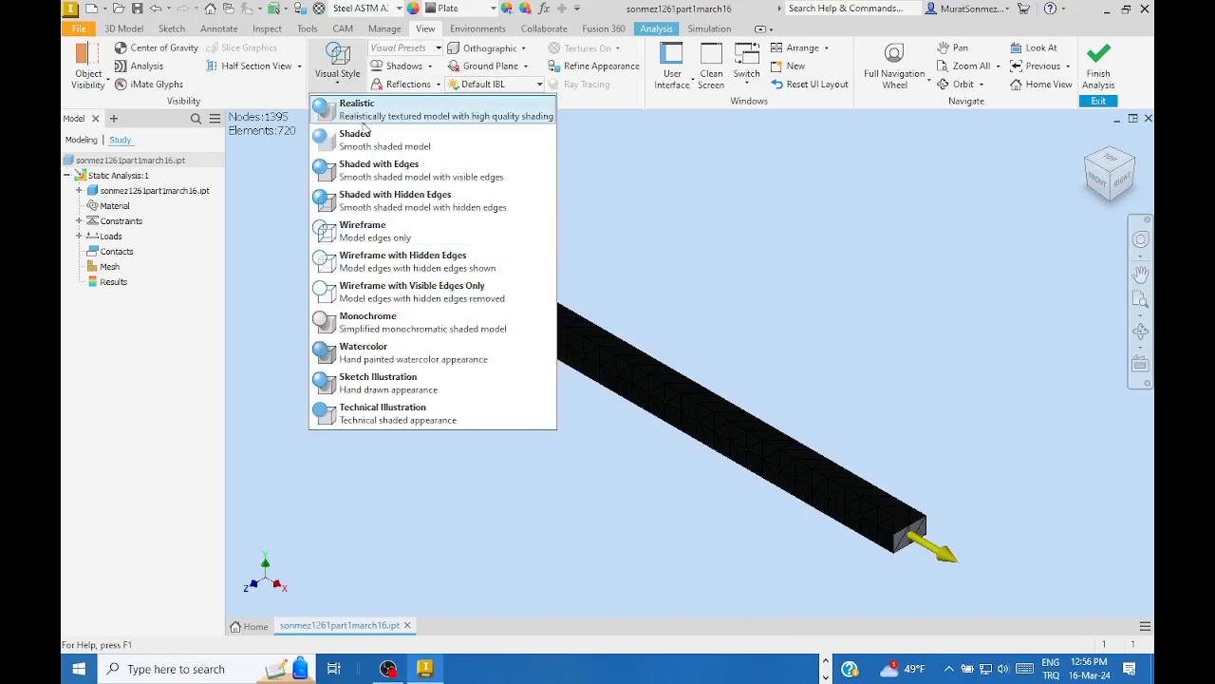
click(372, 239)
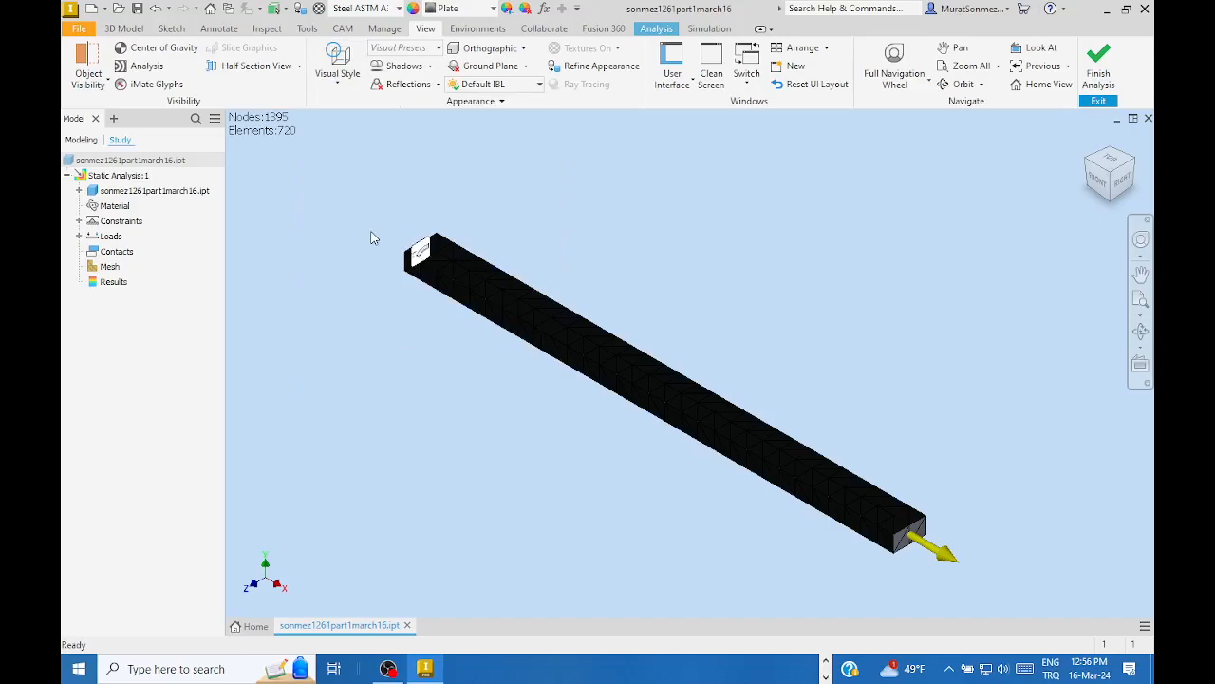
click(336, 84)
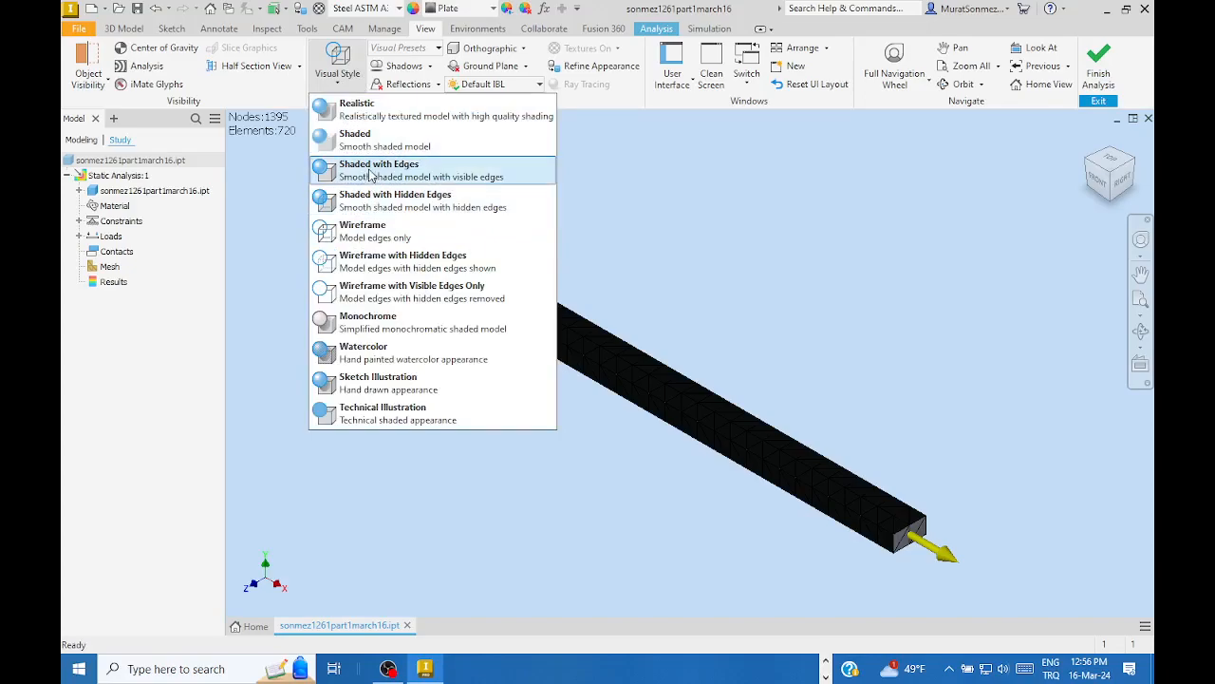
click(370, 175)
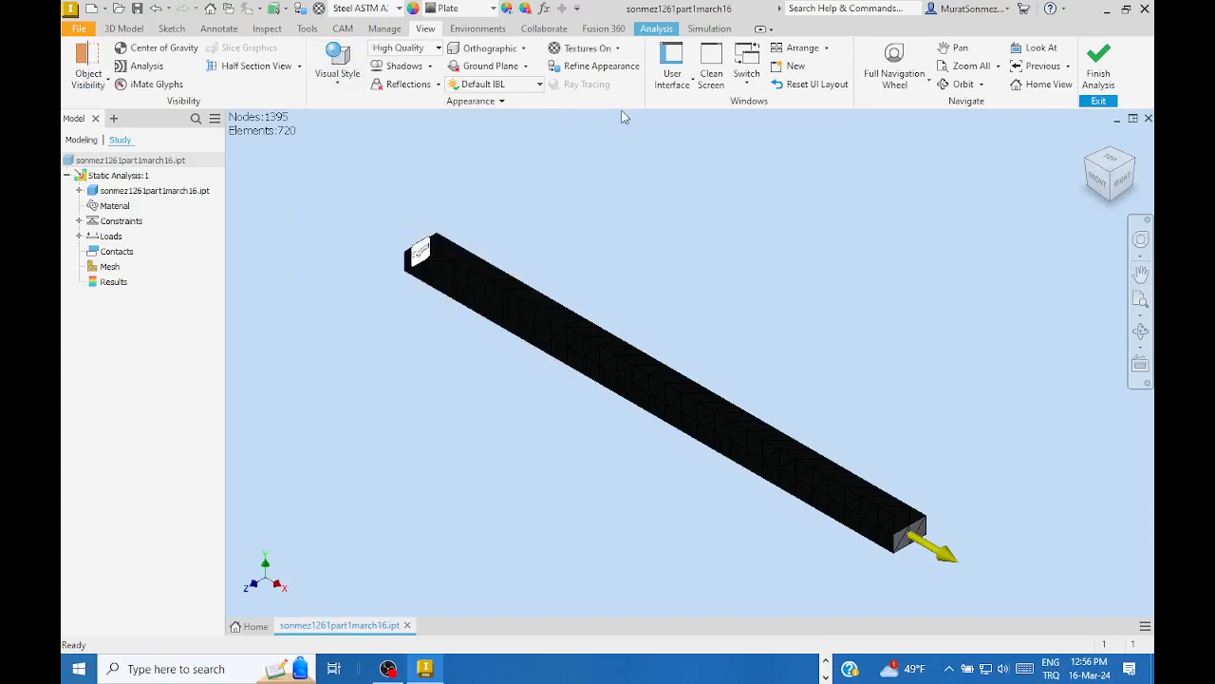
- Switch the lighting style to Two Lights
click(540, 85)
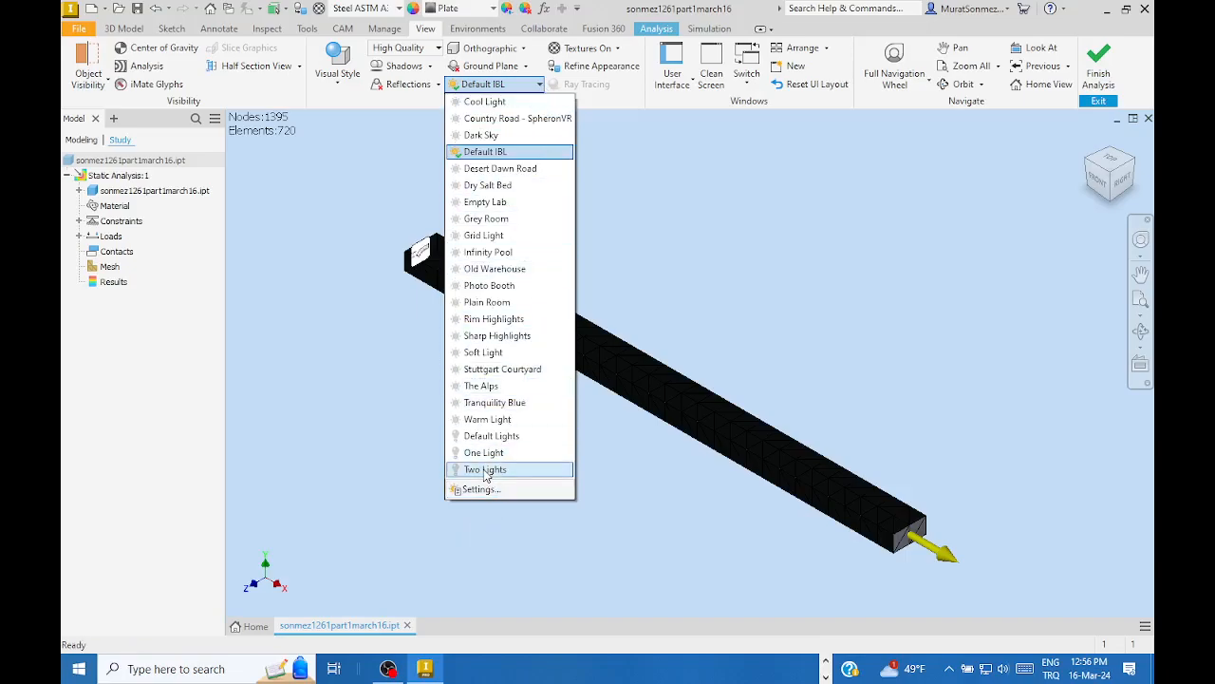
click(485, 471)
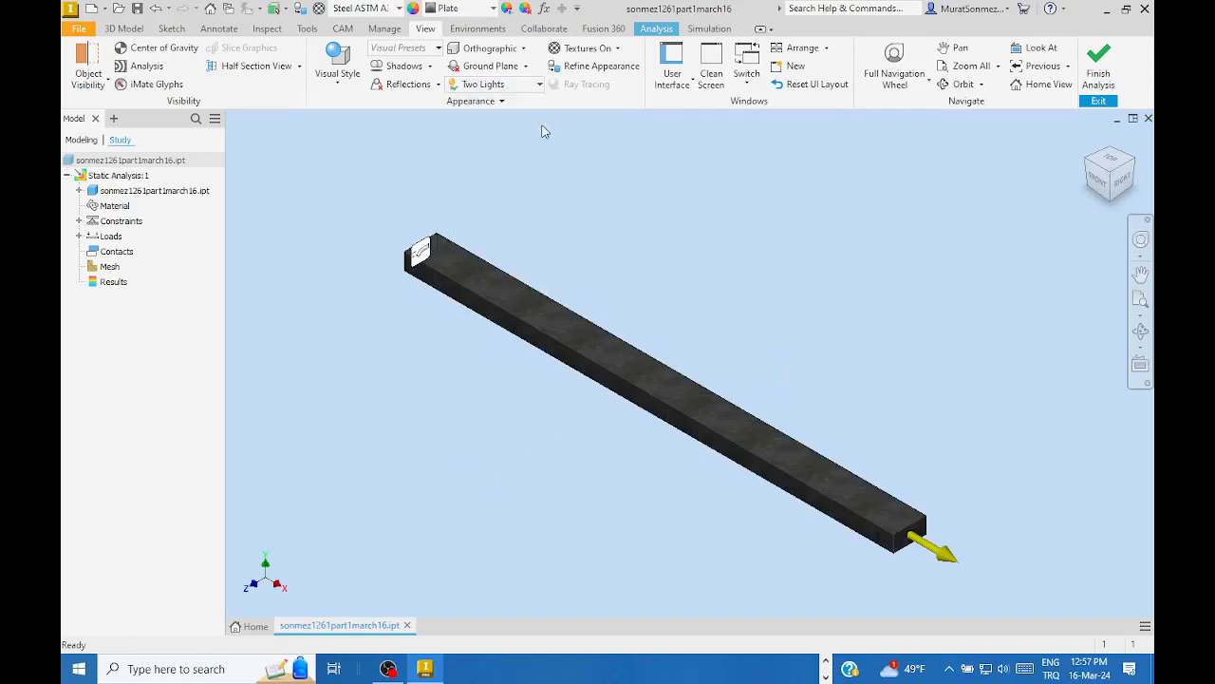
click(657, 28)
- Turn on Mesh View and zoom and pan along the bar to inspect the 720-element mesh
click(585, 63)
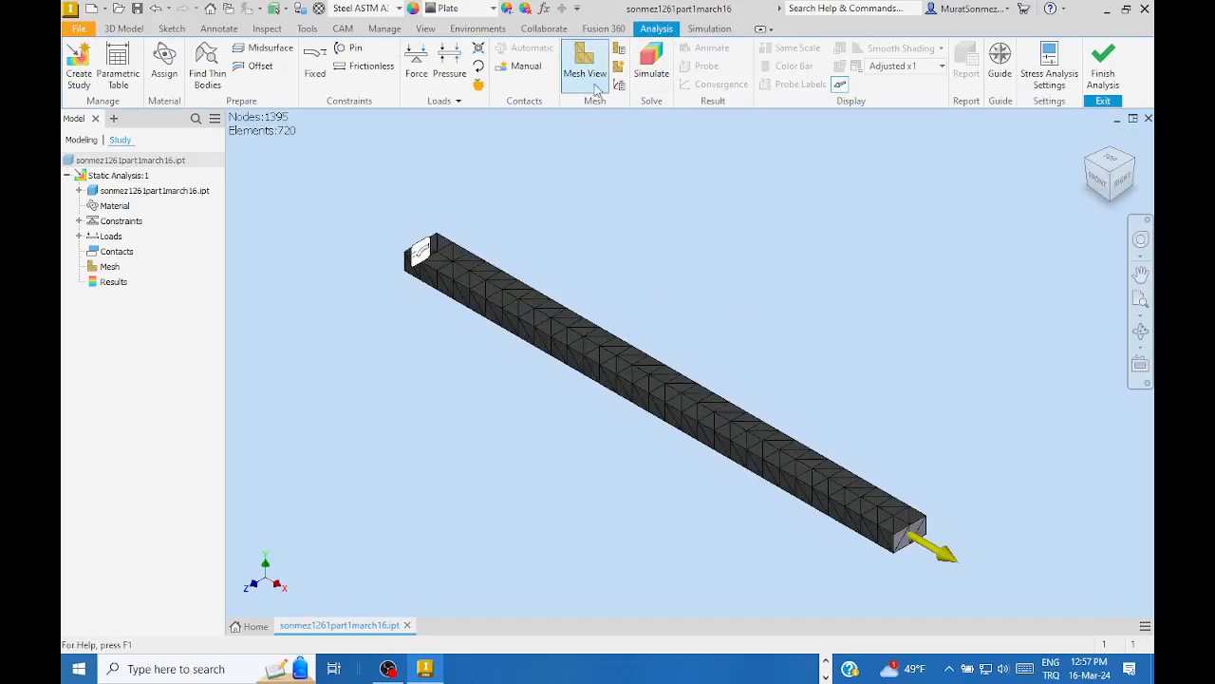
scroll(653, 340, up, 3)
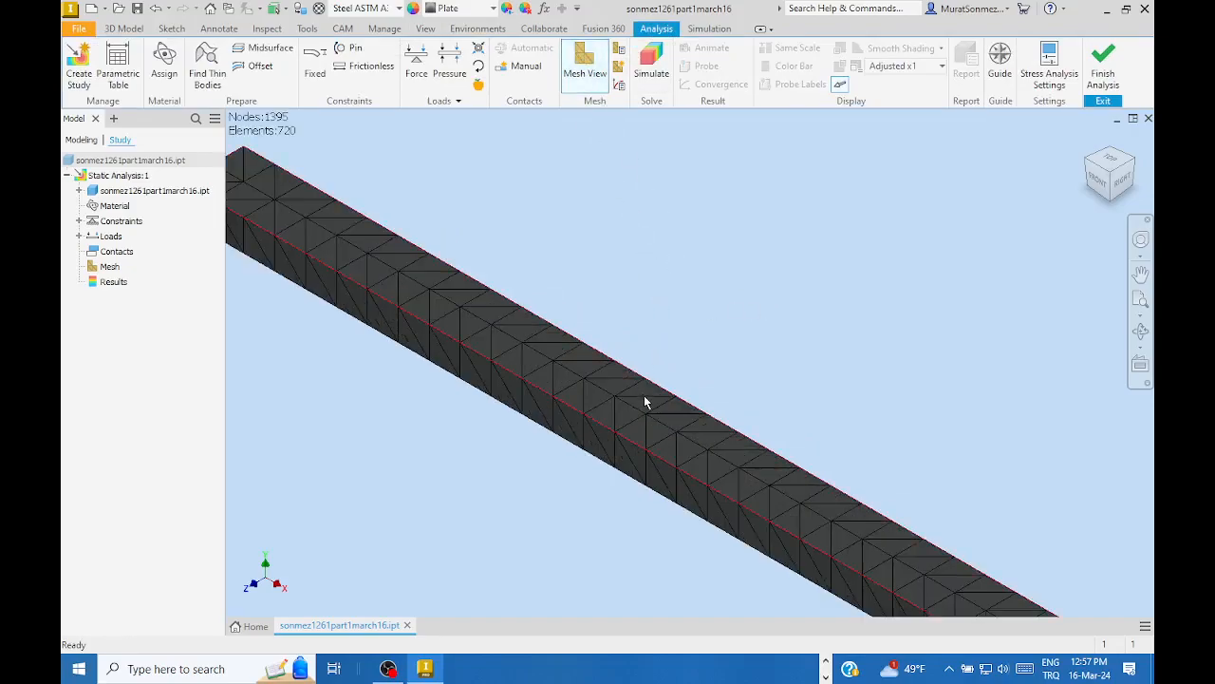
middle_drag(683, 399, 662, 273)
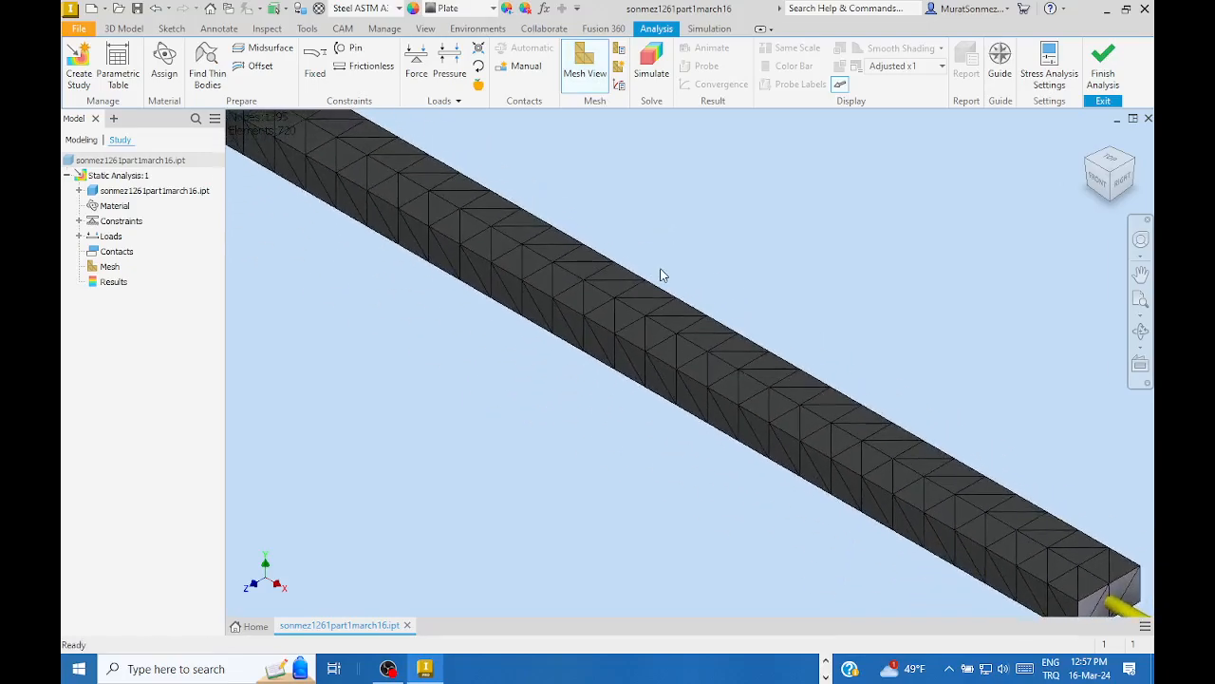
scroll(665, 281, down, 3)
middle_drag(741, 278, 738, 338)
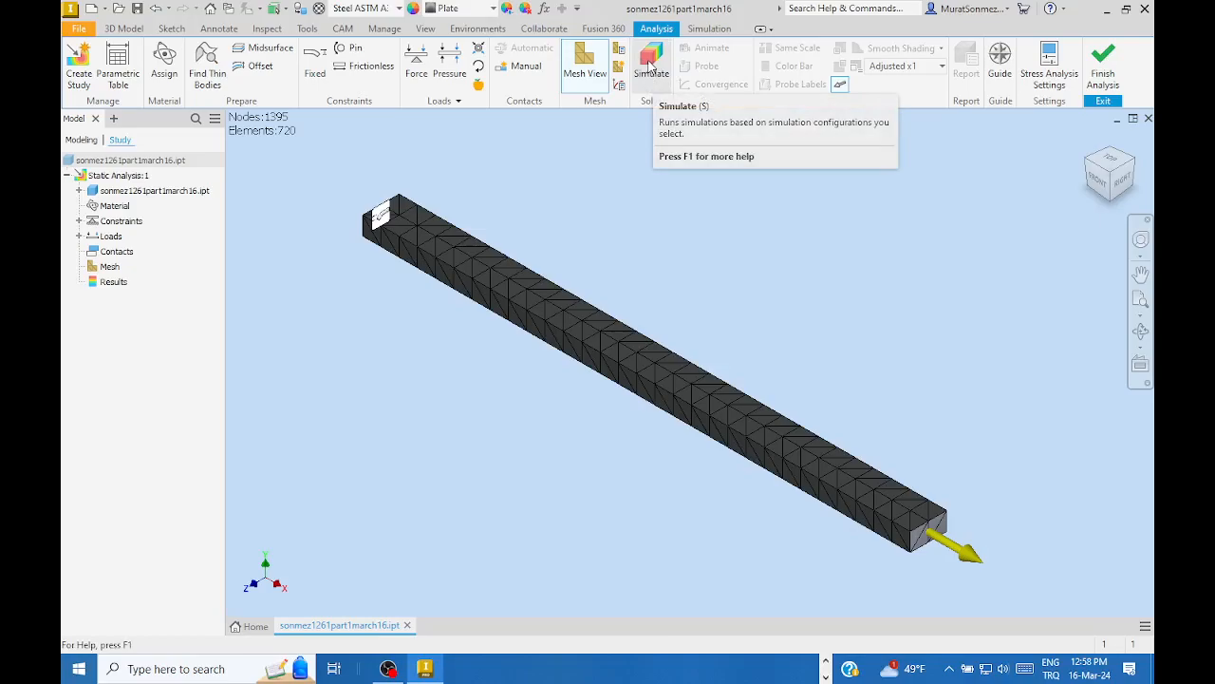
- Open the Simulate dialog and move it off the beam
click(651, 64)
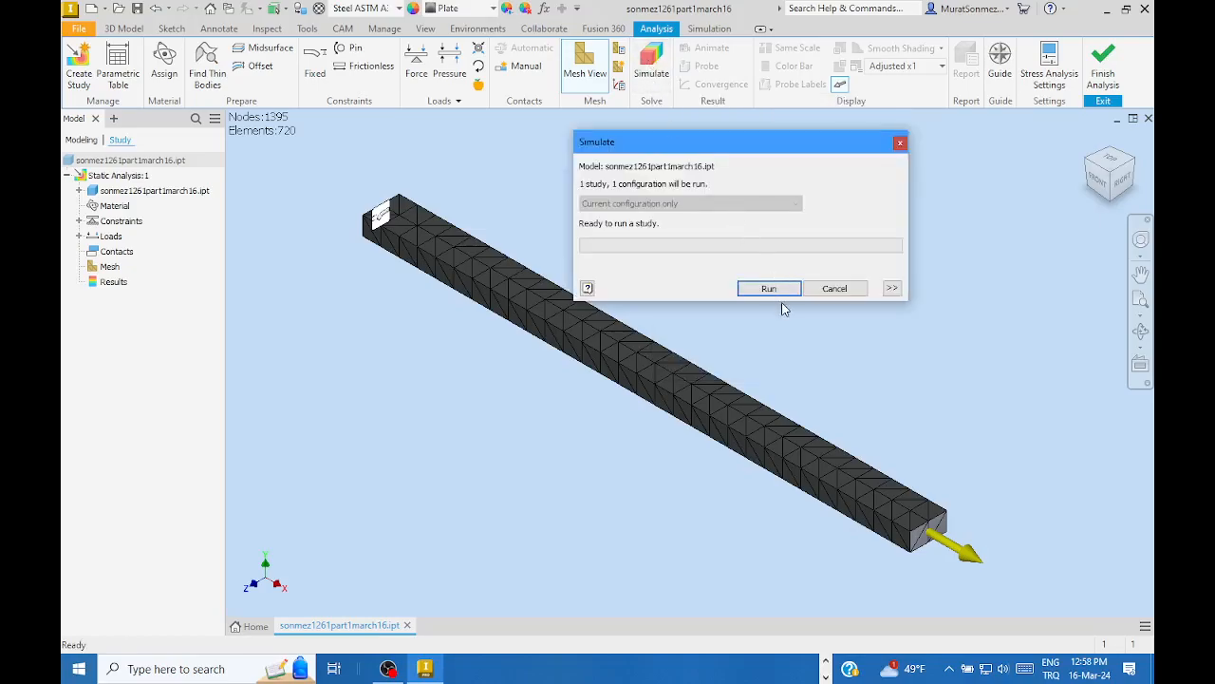
drag(759, 143, 852, 138)
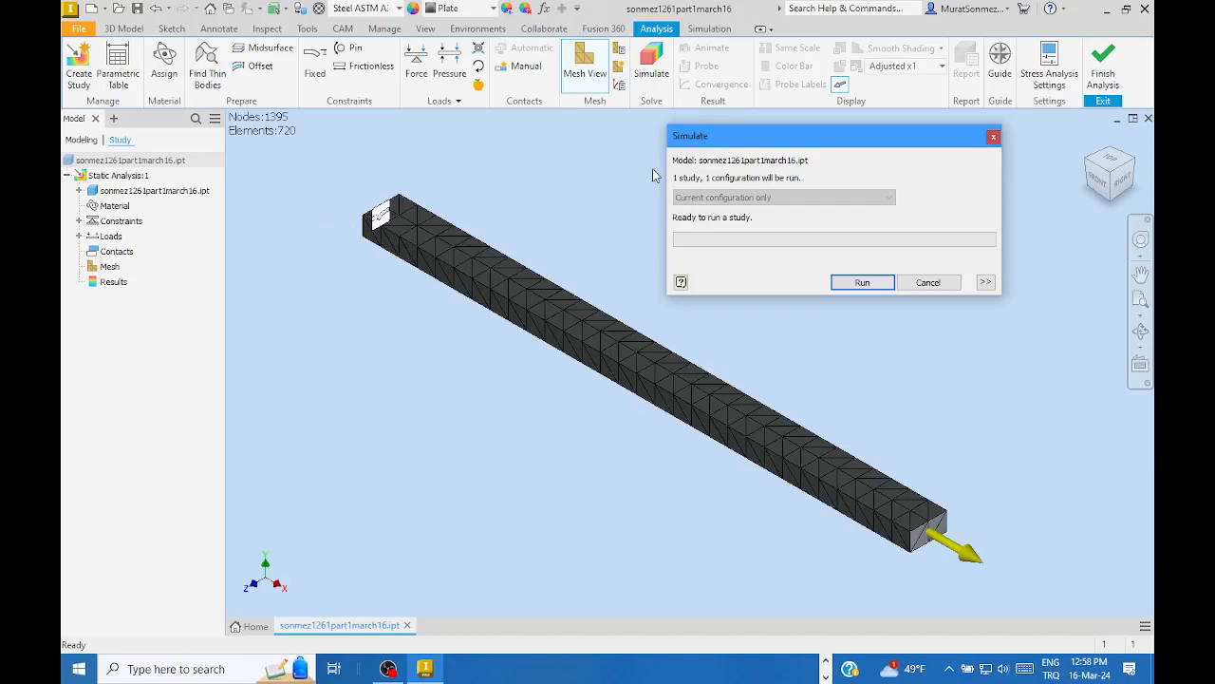
drag(850, 143, 824, 138)
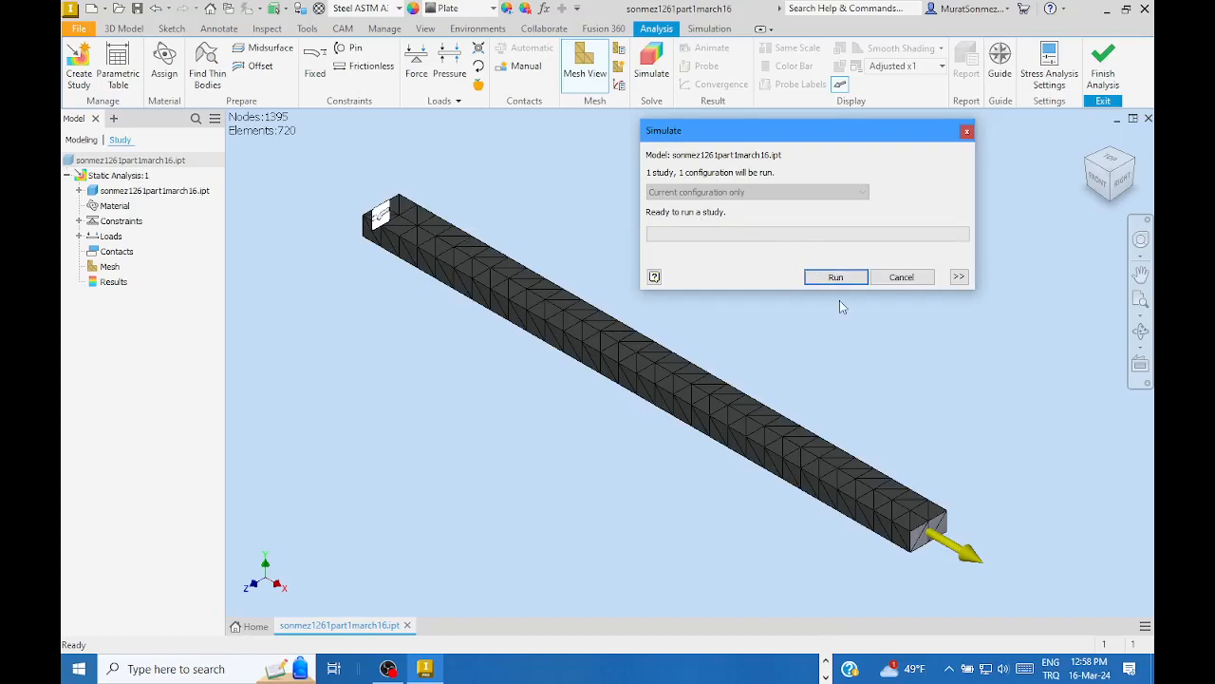
- Run the static study, producing Von Mises stress from 8.41 to 17.33 MPa
click(833, 275)
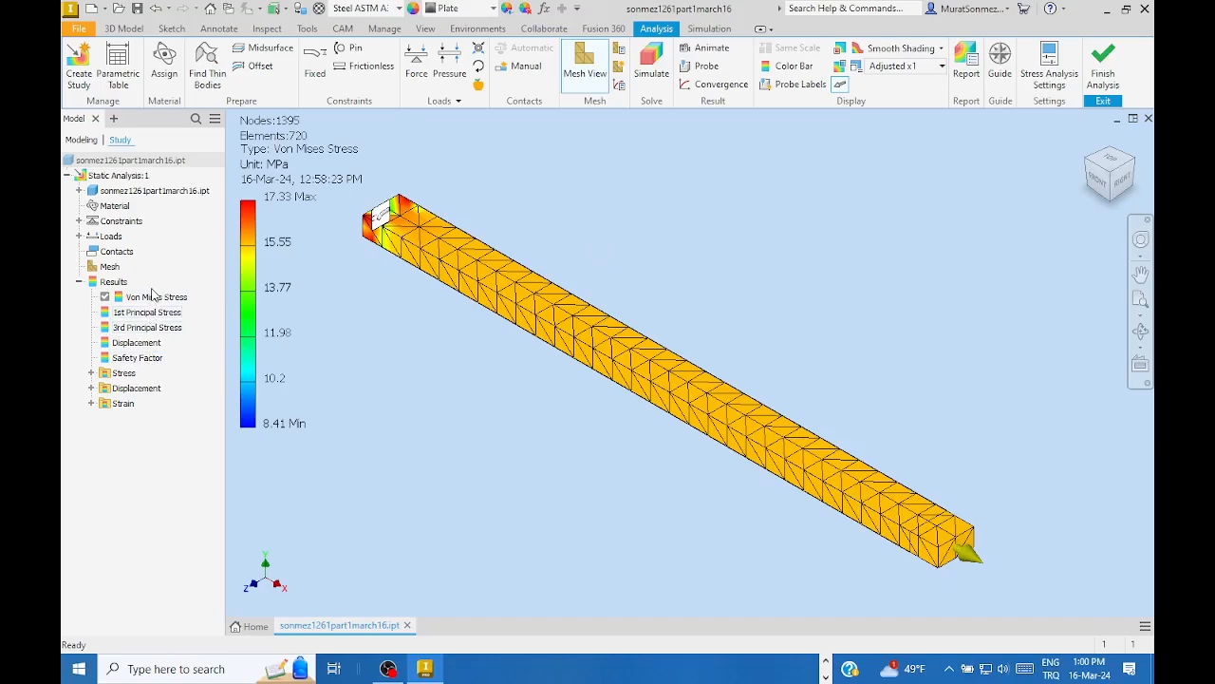
click(80, 282)
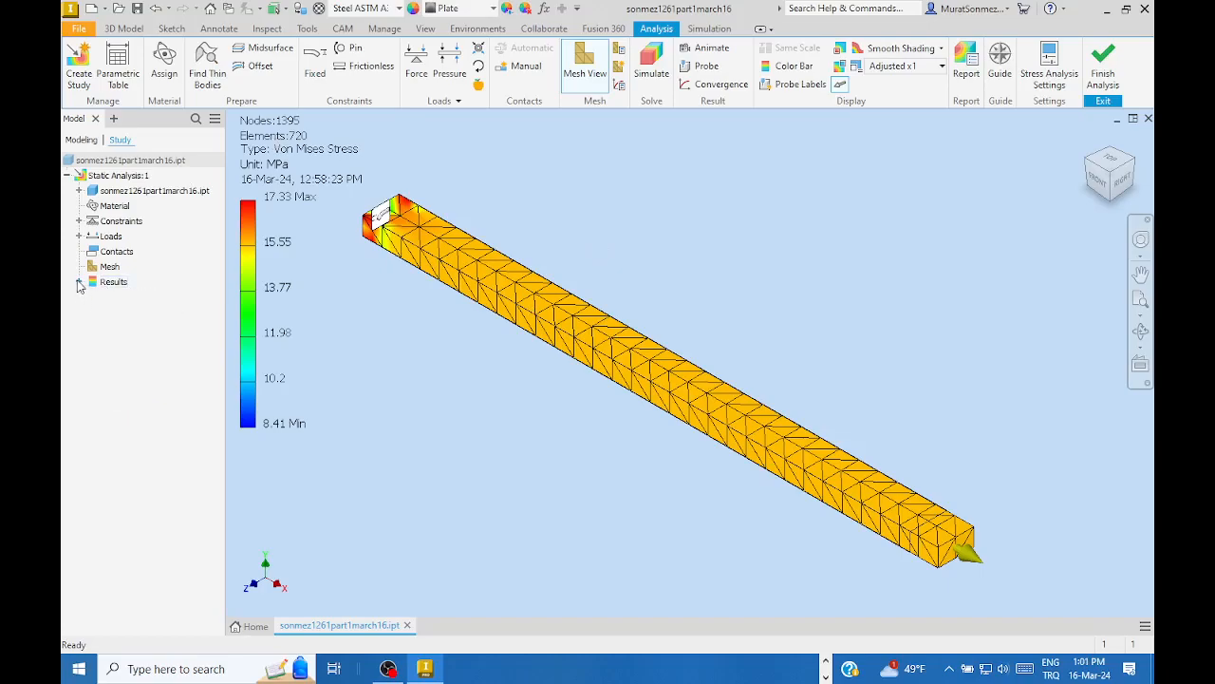
click(80, 282)
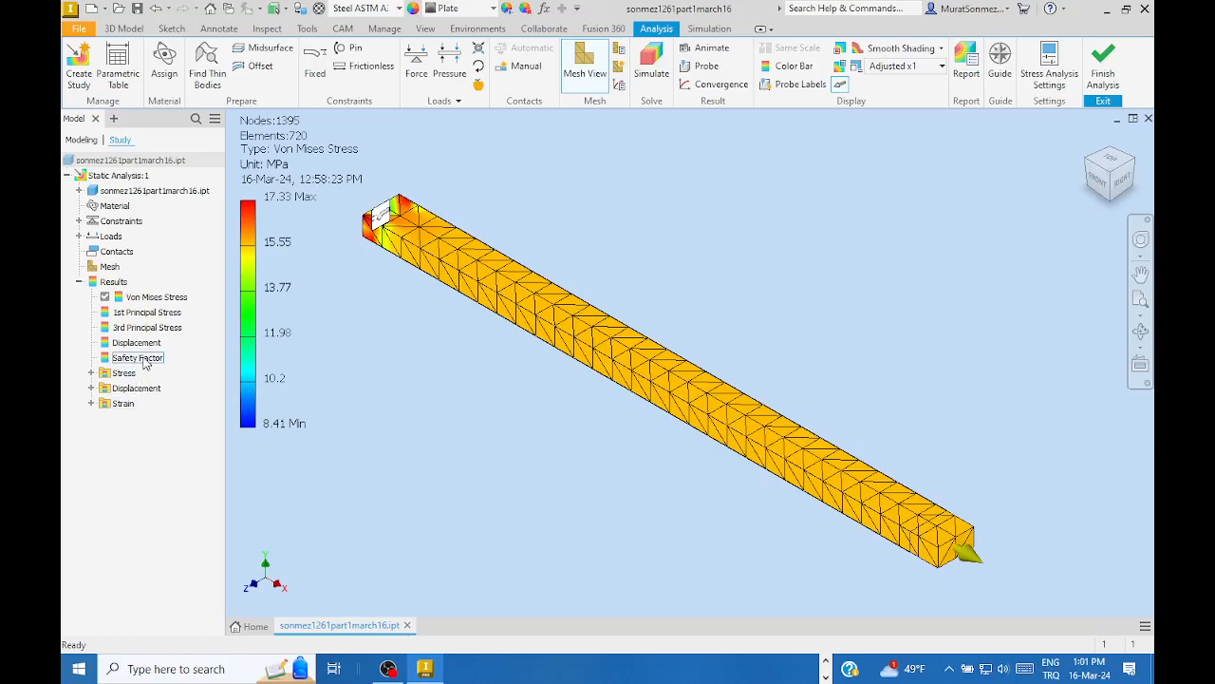
click(138, 357)
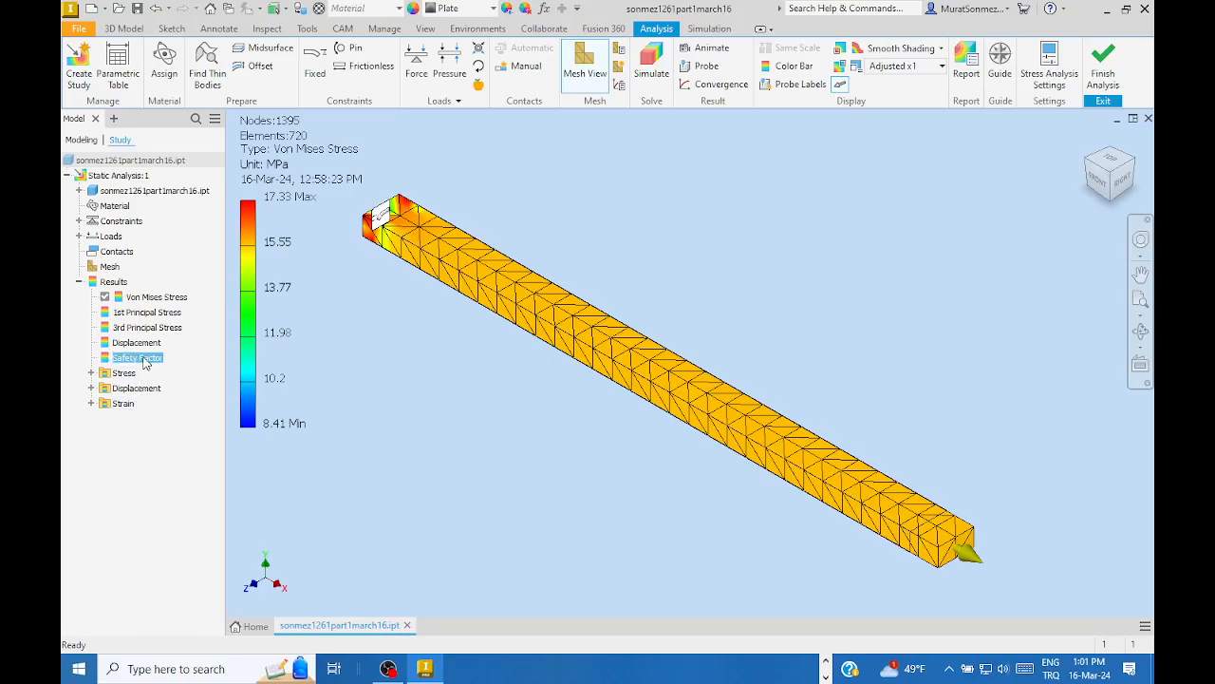
- Activate the Safety Factor result to plot its 14.32 to 15 range on the beam
right_click(144, 361)
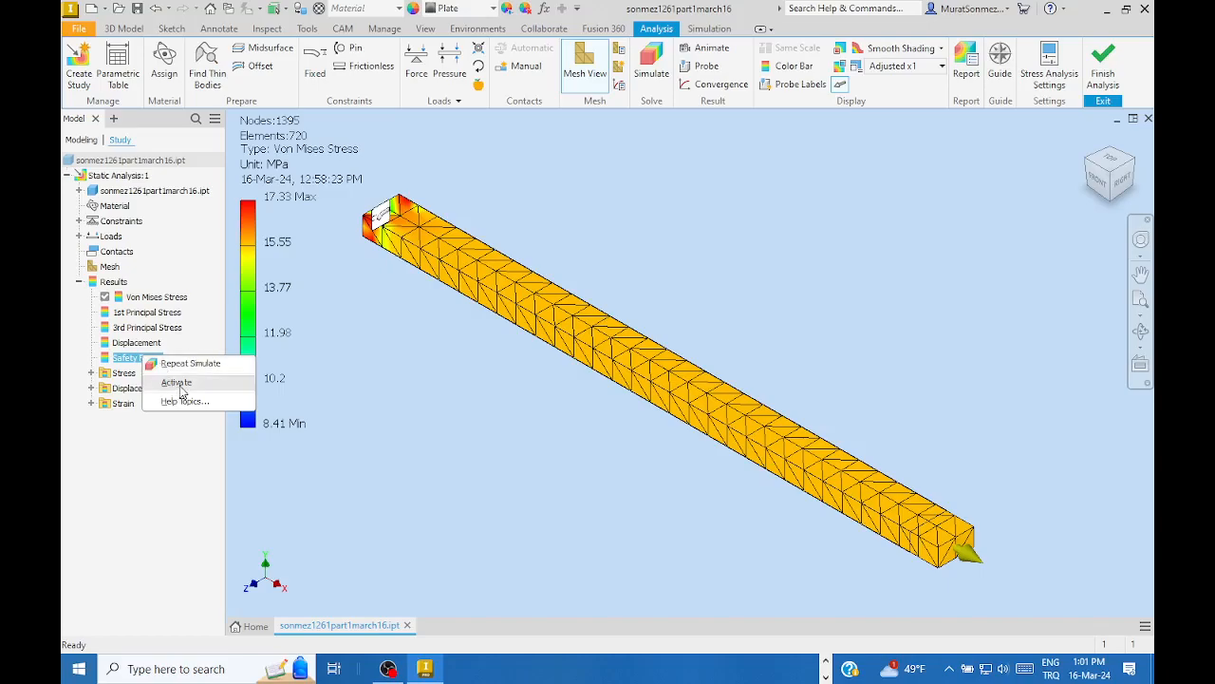
click(176, 383)
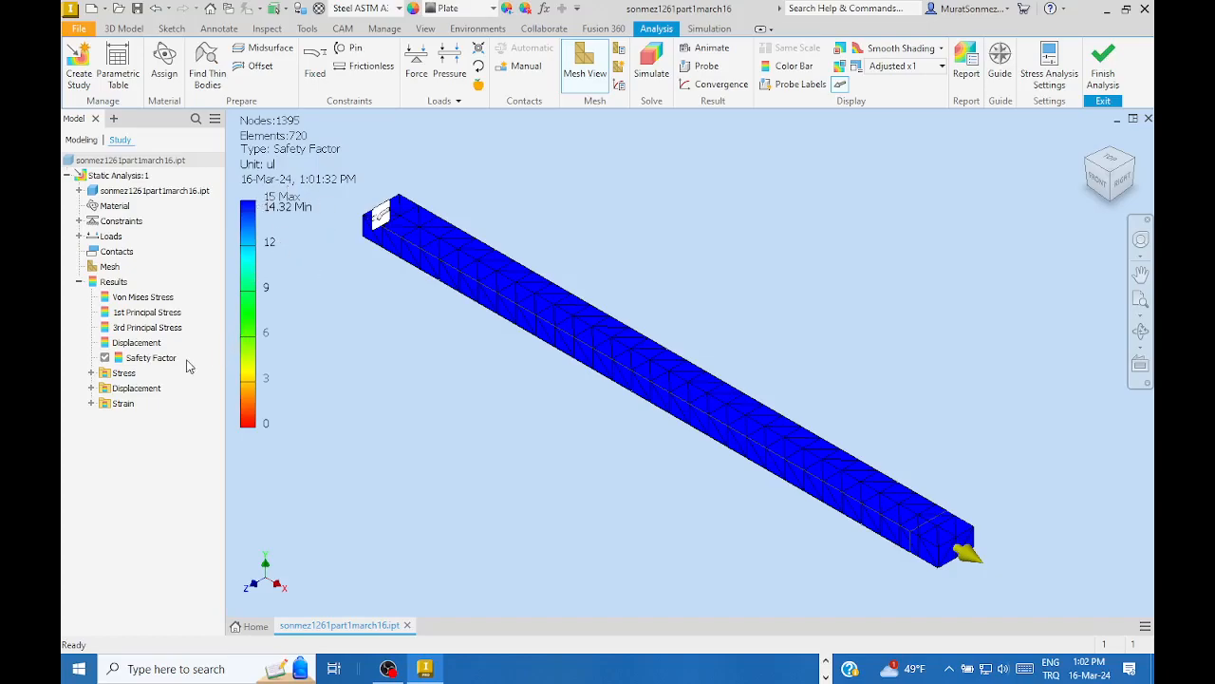
- Activate the Von Mises Stress result so it replaces the safety factor plot on the bar
click(152, 297)
right_click(155, 298)
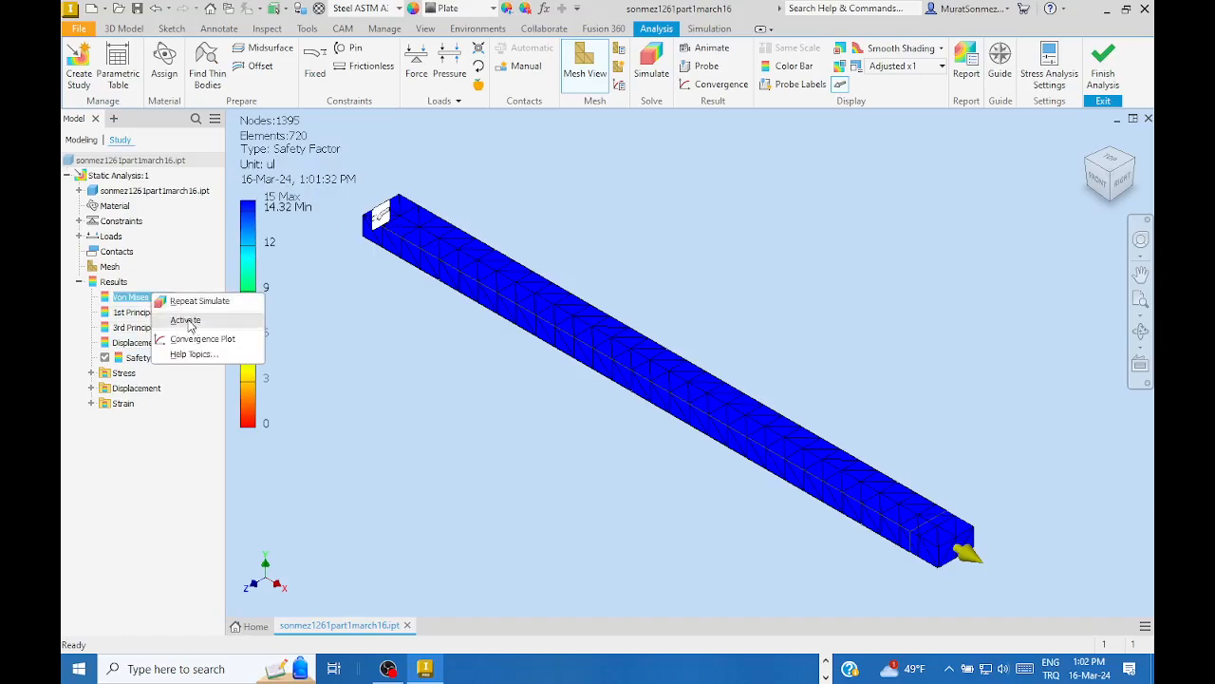
click(187, 321)
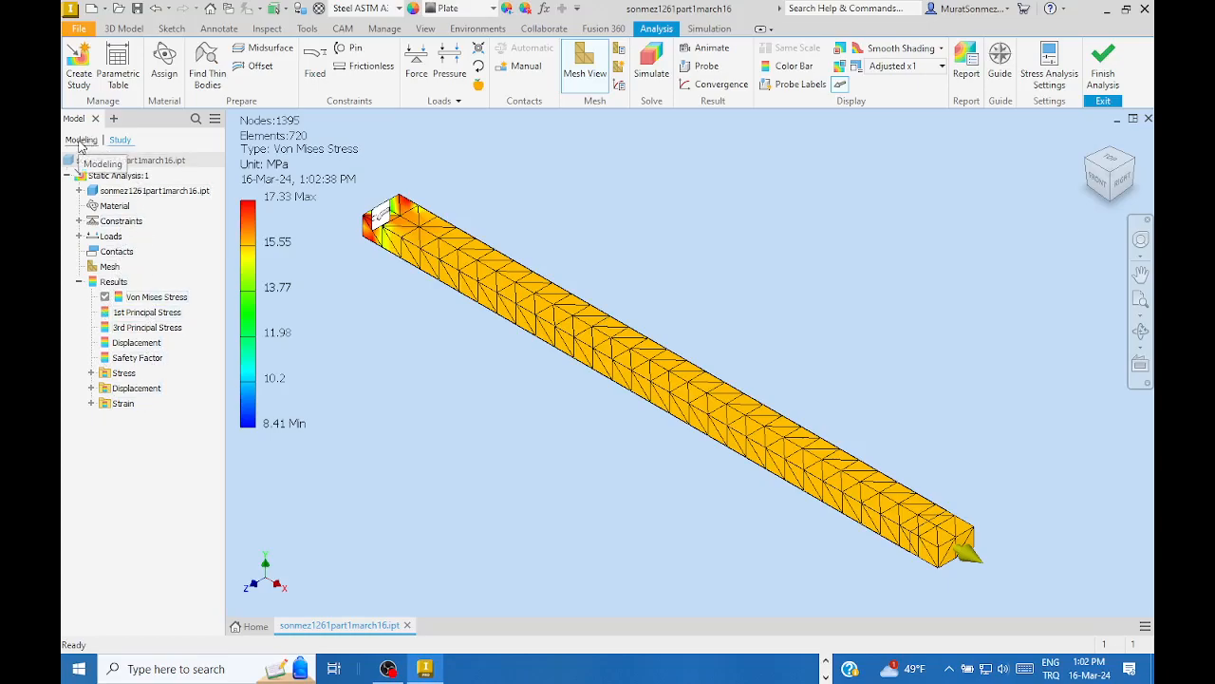
- Switch the browser to the Modeling tree showing Extrusion1
click(81, 141)
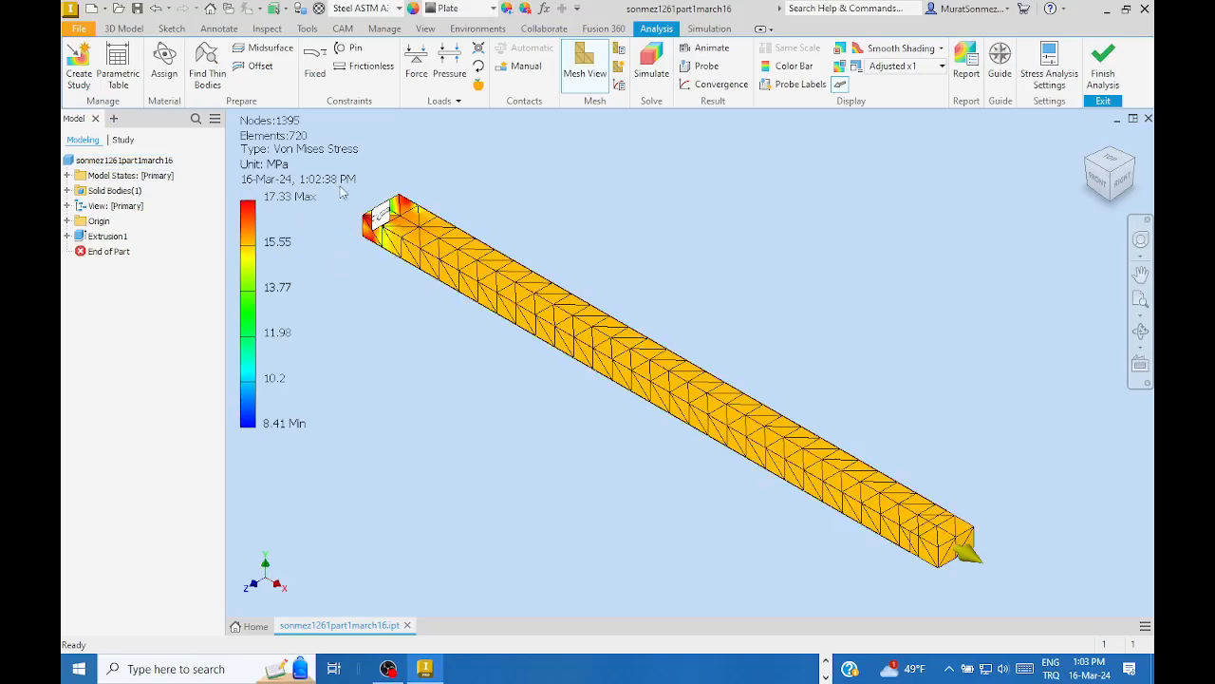
- Assign Steel ASTM A36 from the material library, keeping the document's existing copy
click(320, 10)
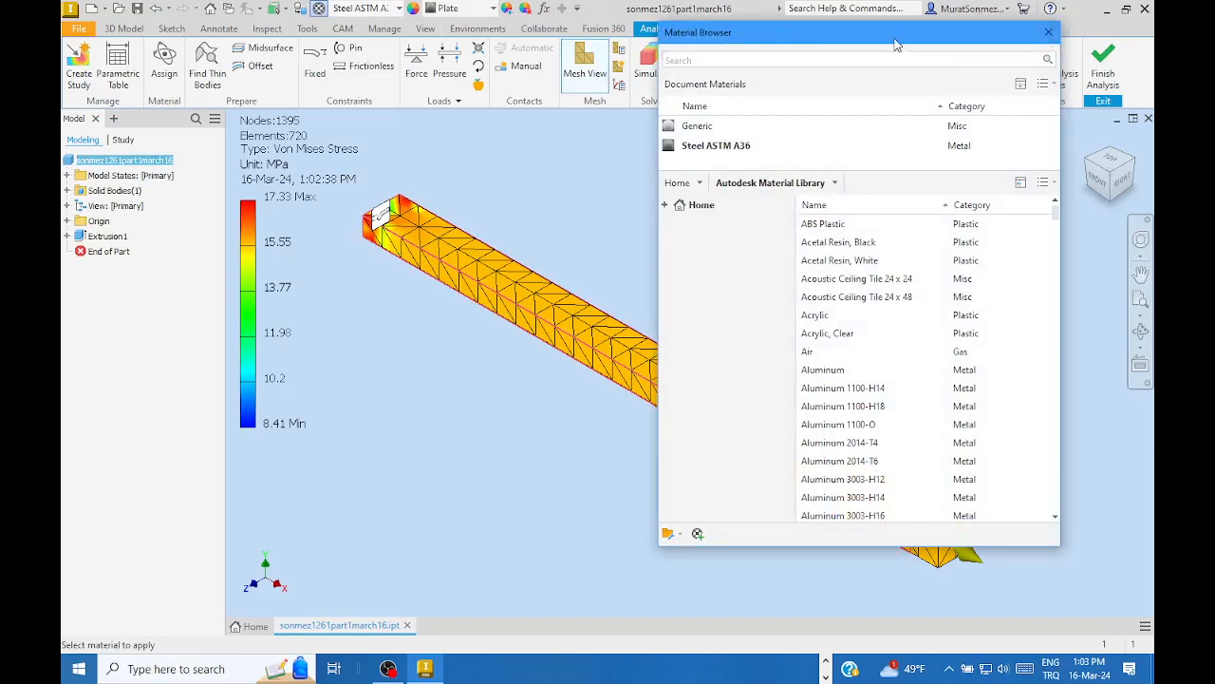
drag(896, 34, 733, 24)
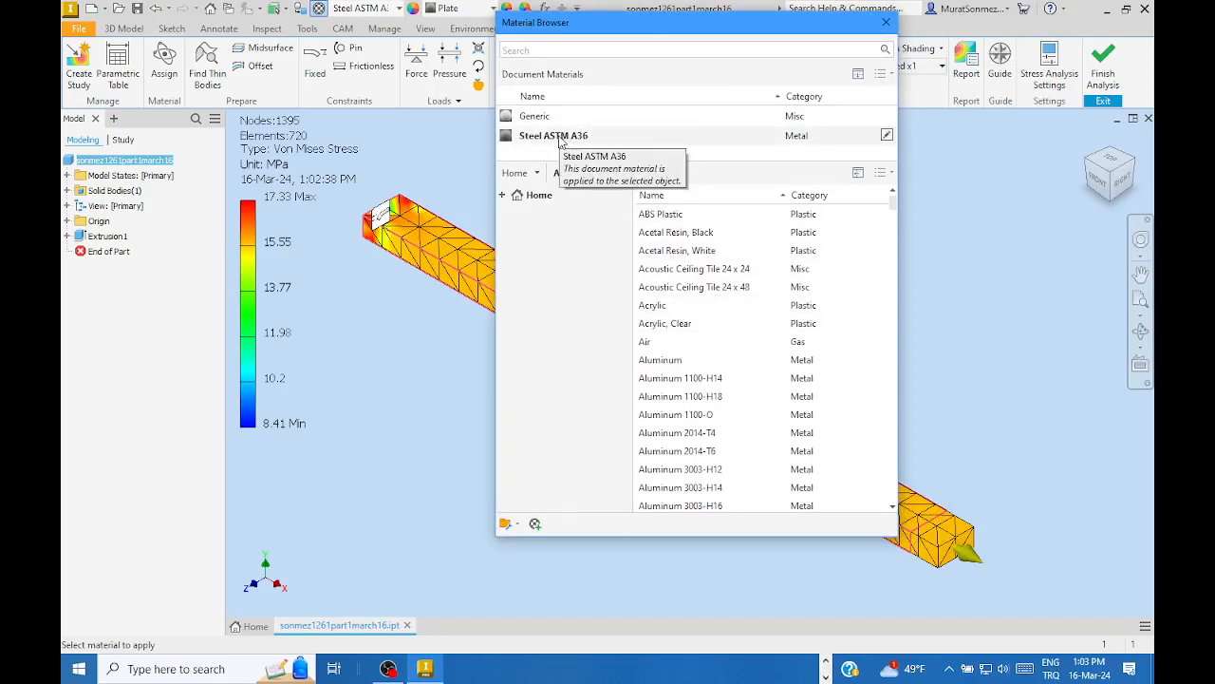
click(558, 136)
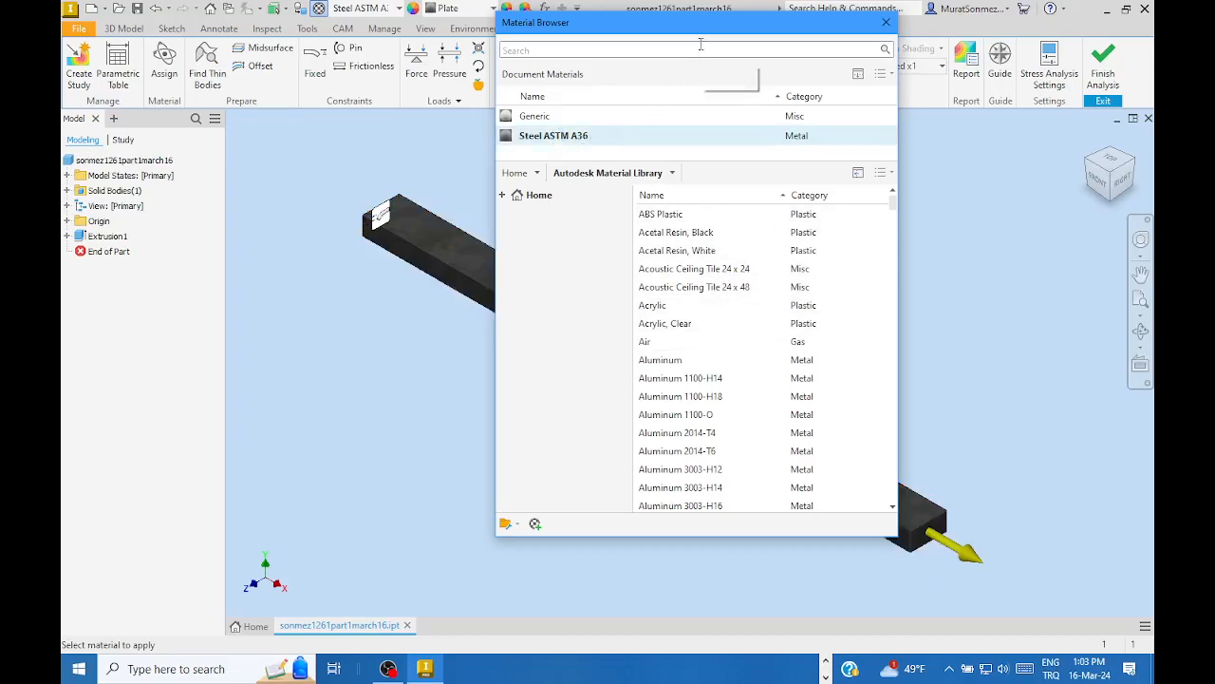
drag(699, 42, 680, 74)
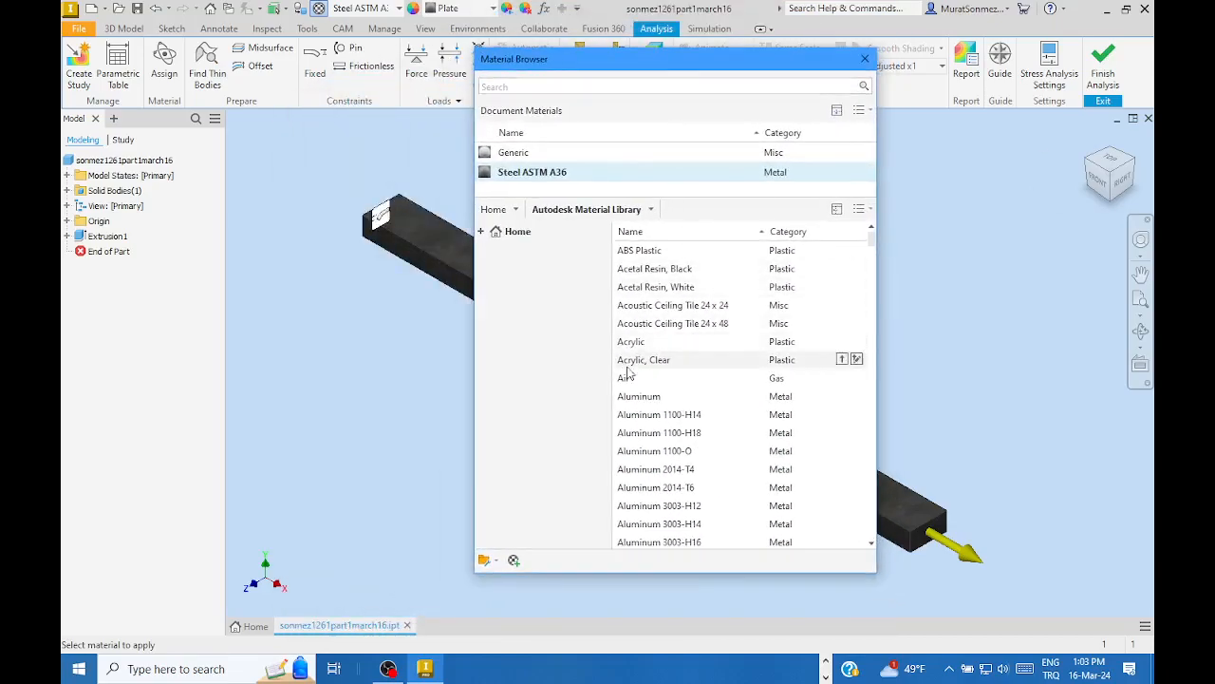
drag(870, 238, 858, 504)
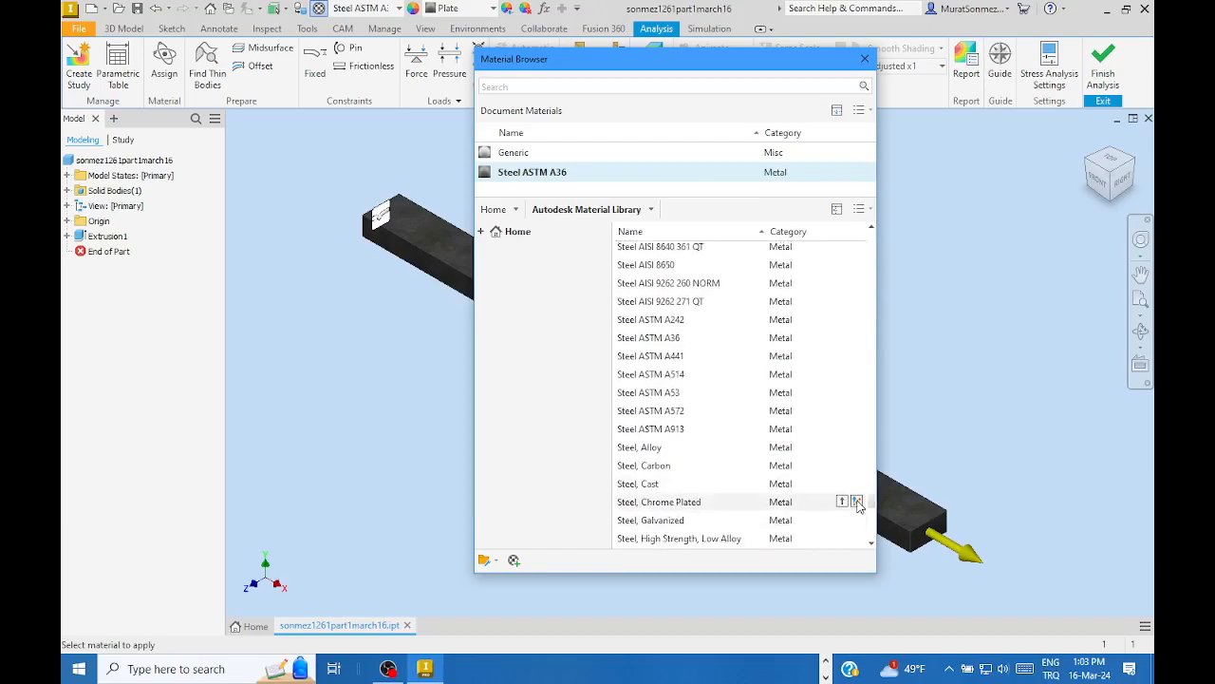
click(662, 341)
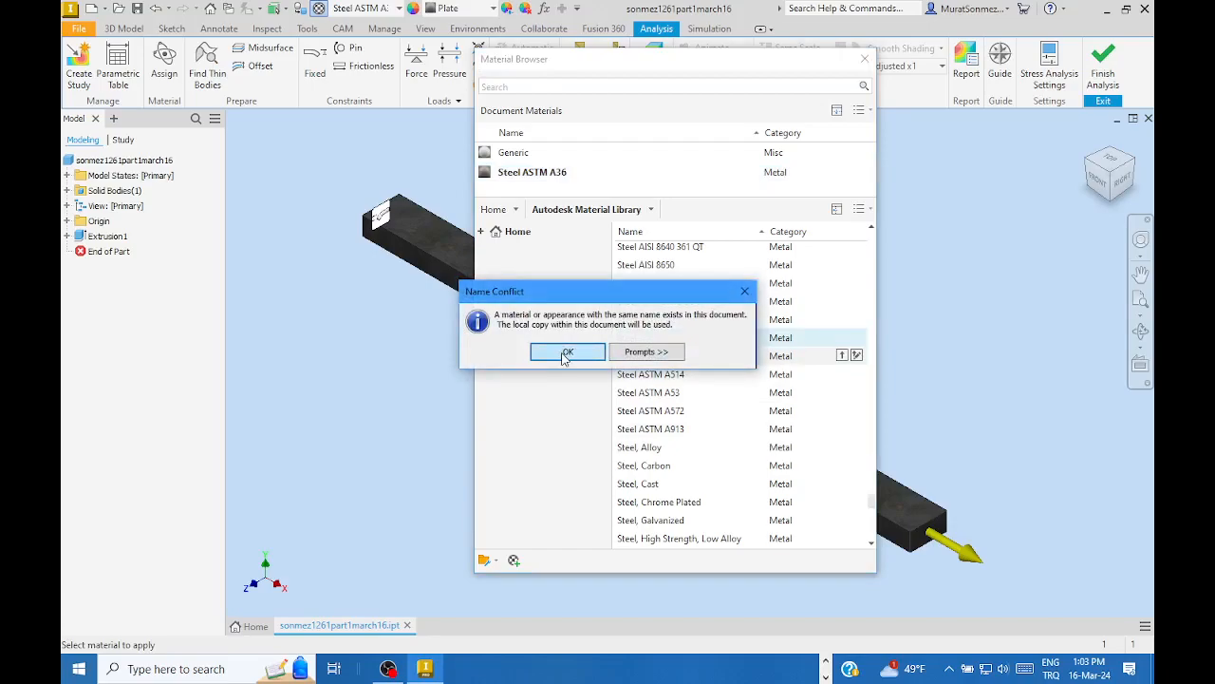
click(566, 353)
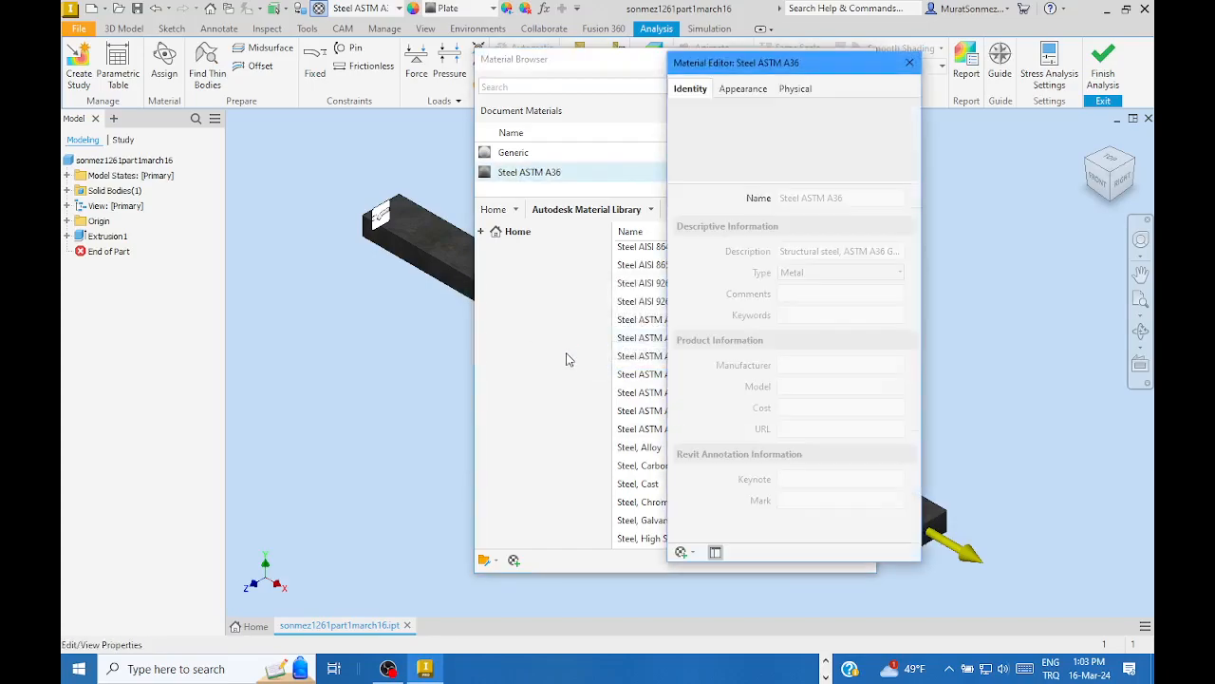
- Review Steel ASTM A36's physical values: 248.225 MPa yield, 399.900 MPa tensile, 7.850 g/cm³ density
drag(827, 66, 622, 36)
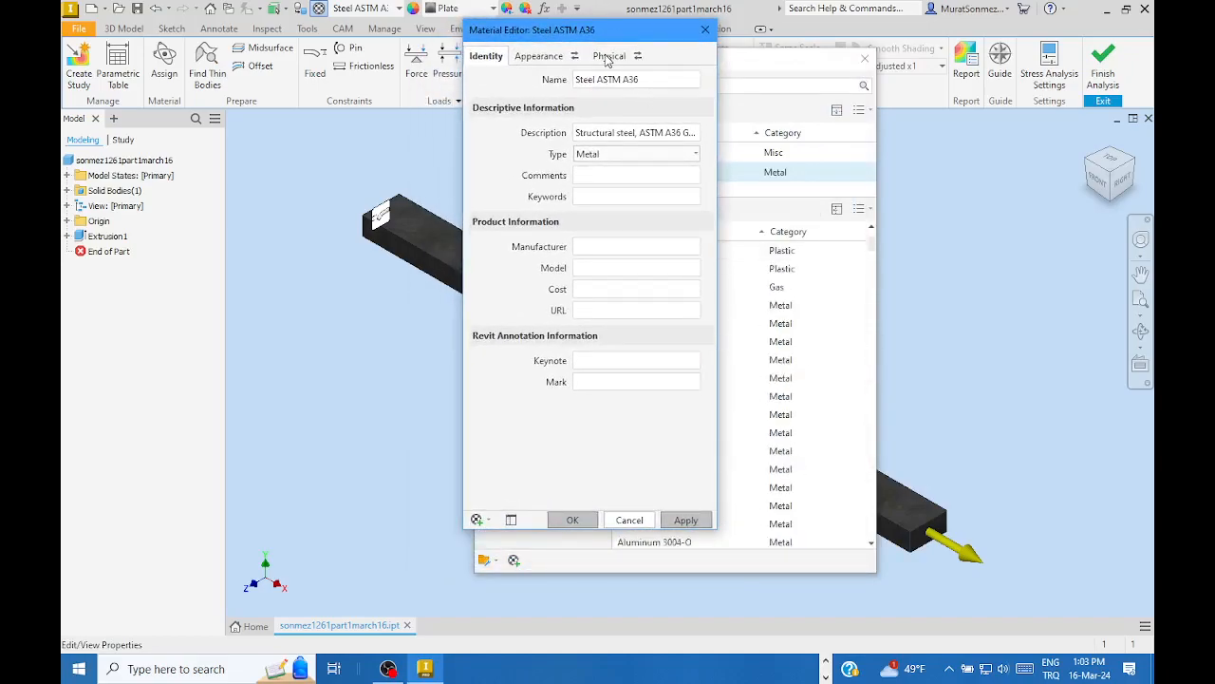
click(606, 57)
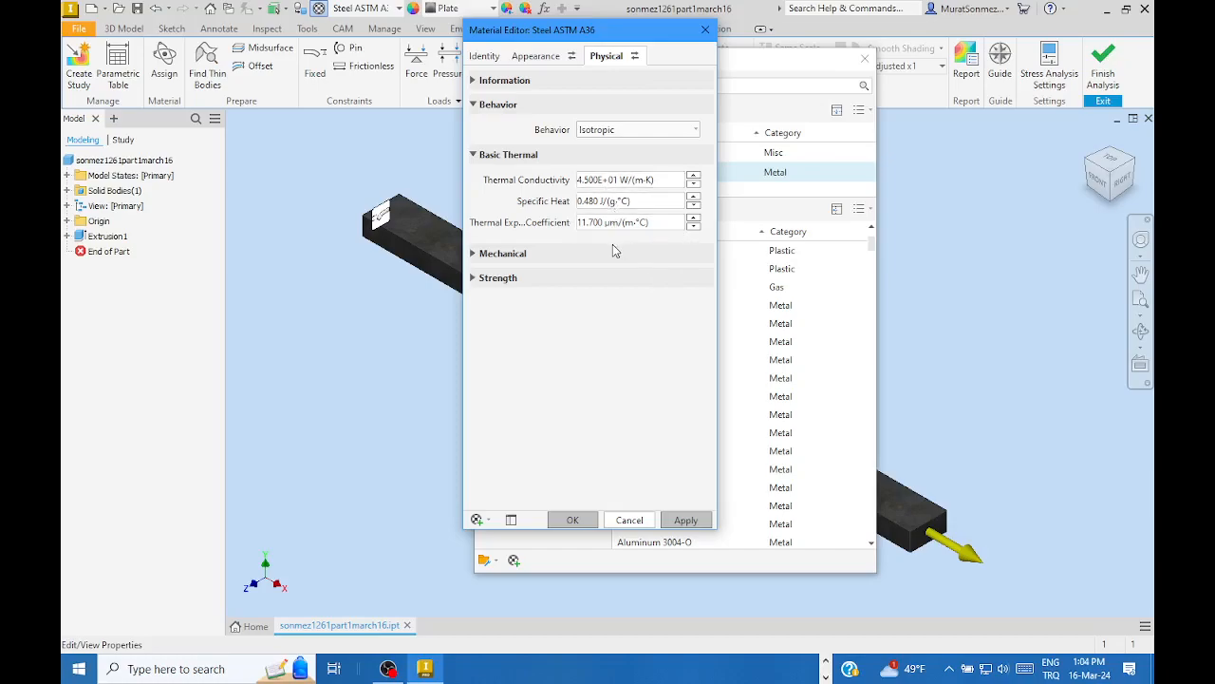
click(473, 255)
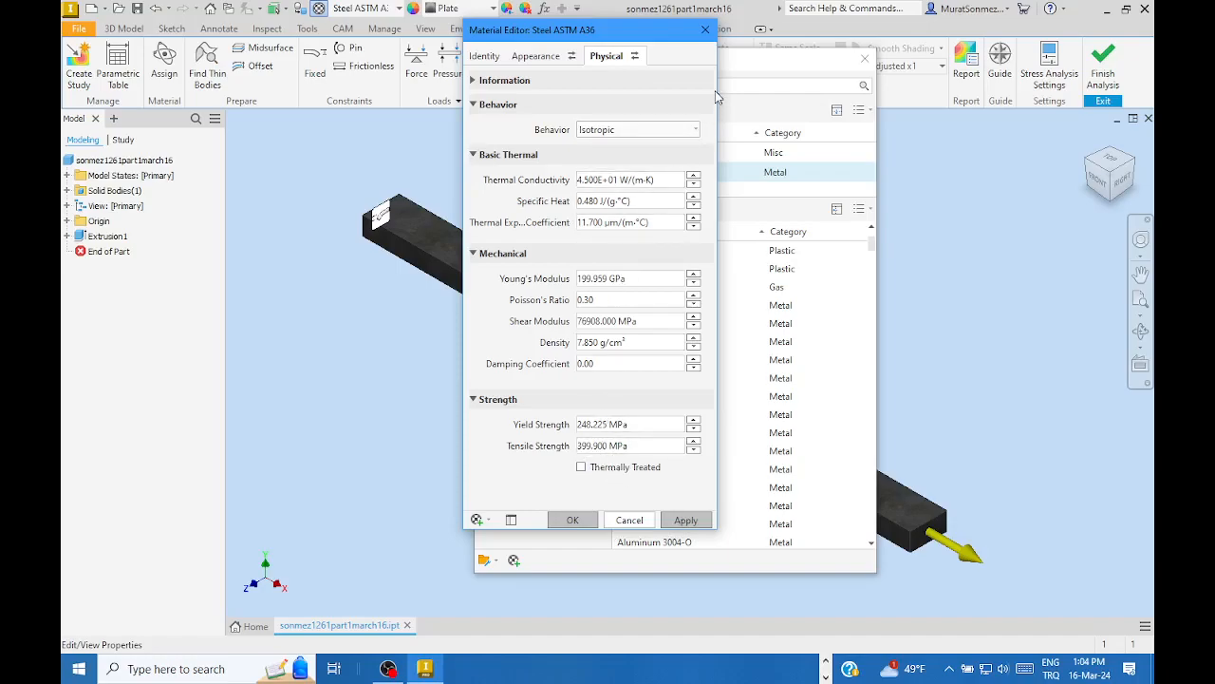
- Close the material windows and reactivate Von Mises Stress in the Static Analysis:1 study tree
click(705, 29)
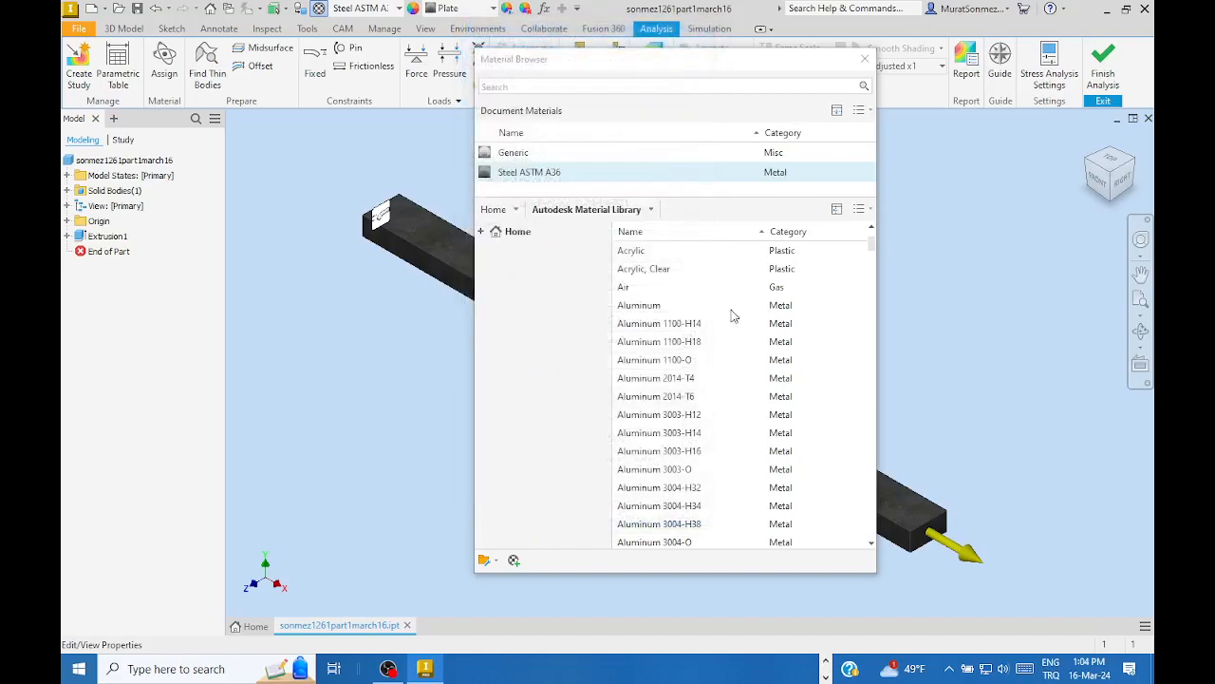
click(864, 59)
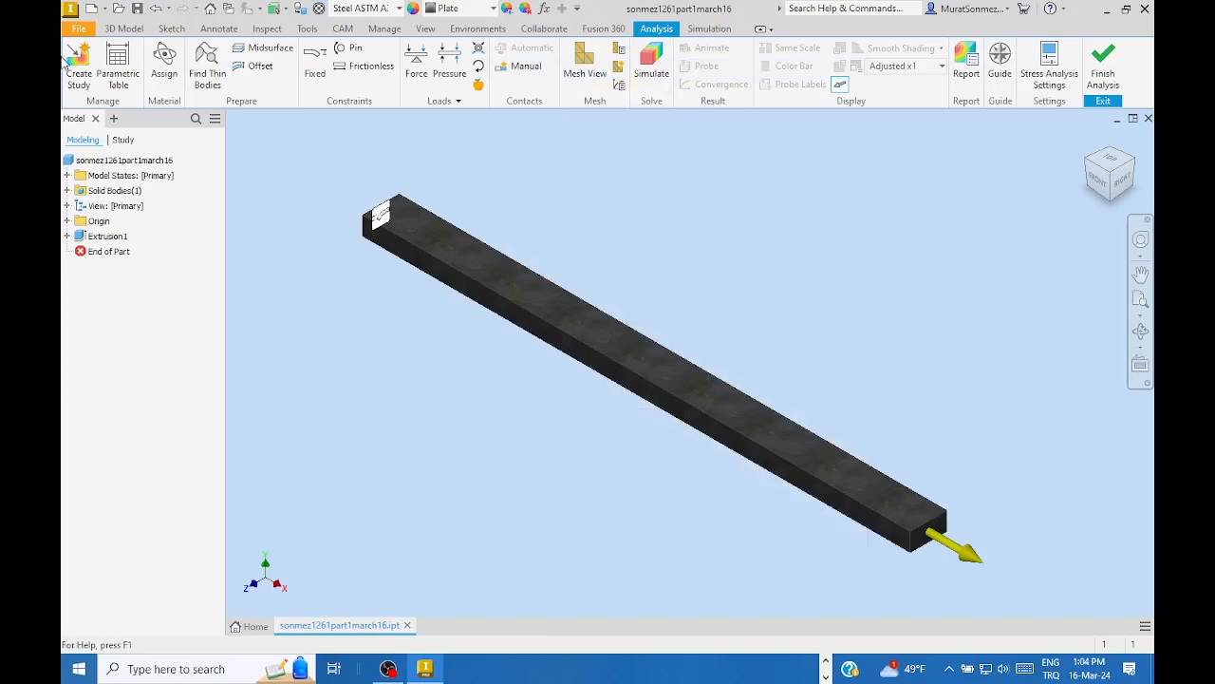
click(121, 142)
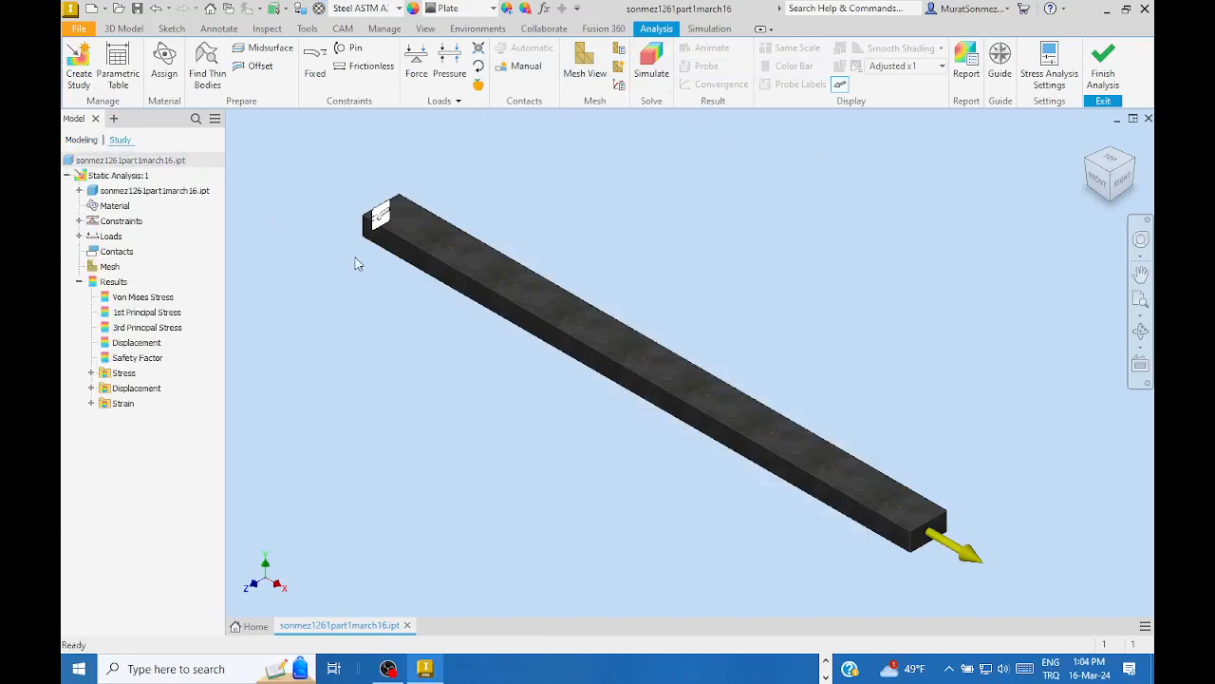
right_click(149, 299)
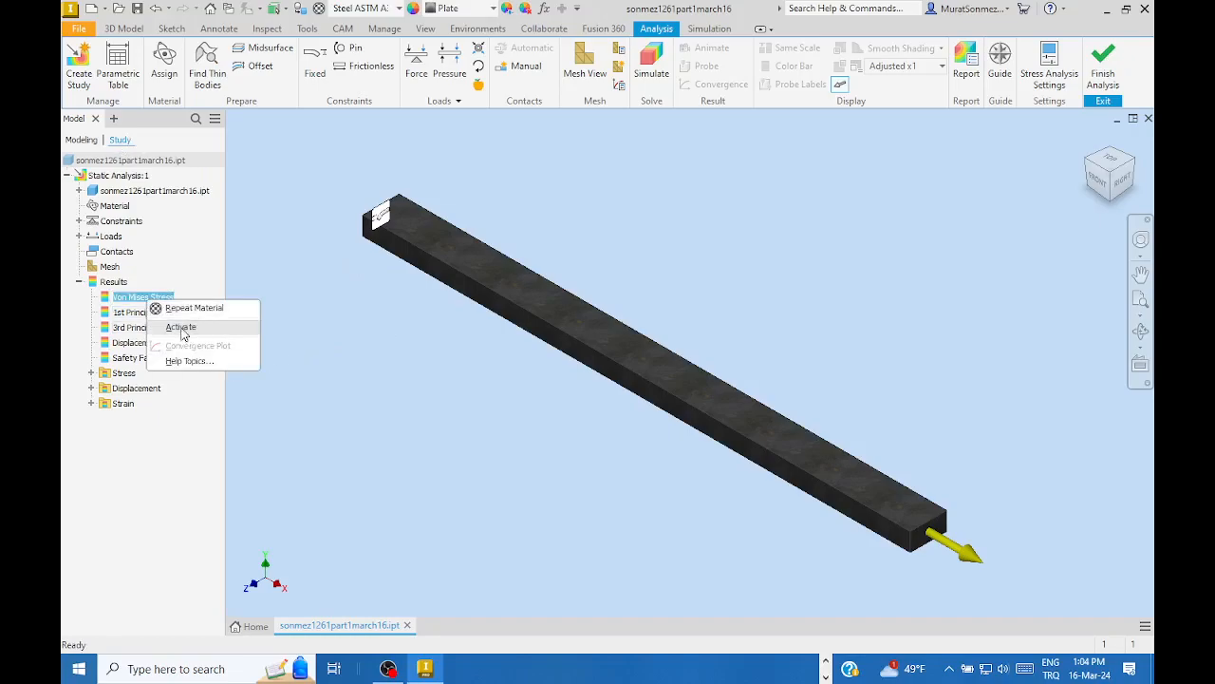
click(182, 328)
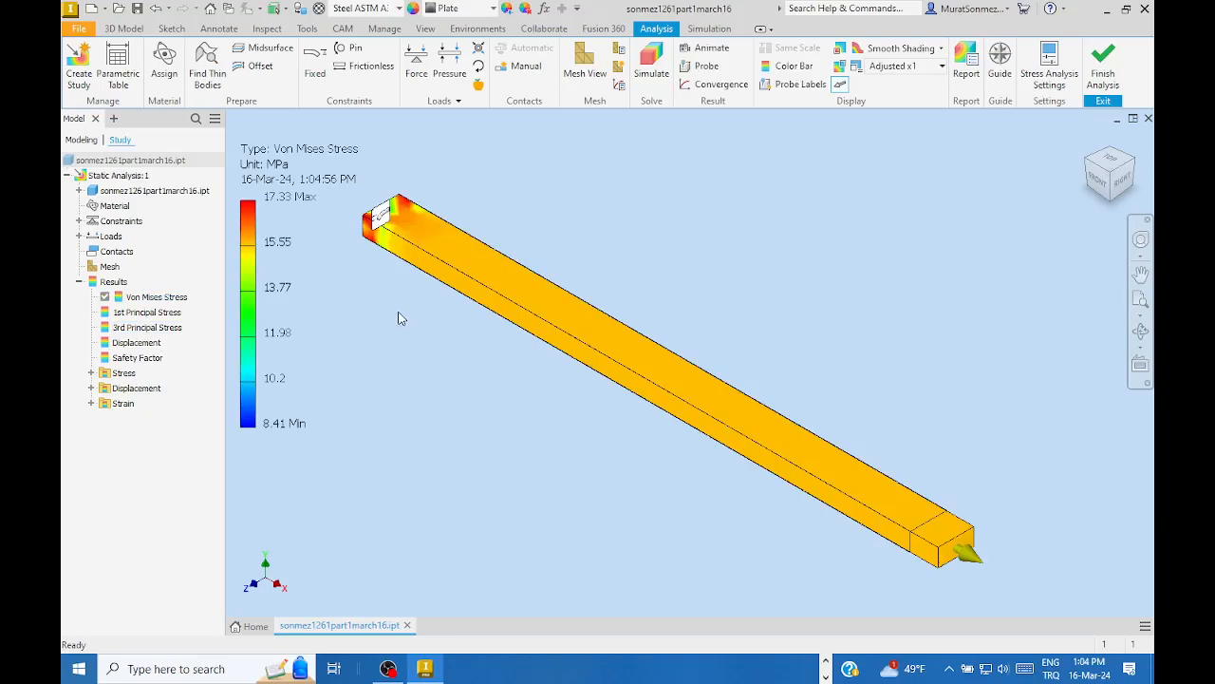
- Overlay the mesh elements on the Von Mises plot and zoom in on the bar's loaded end
click(582, 60)
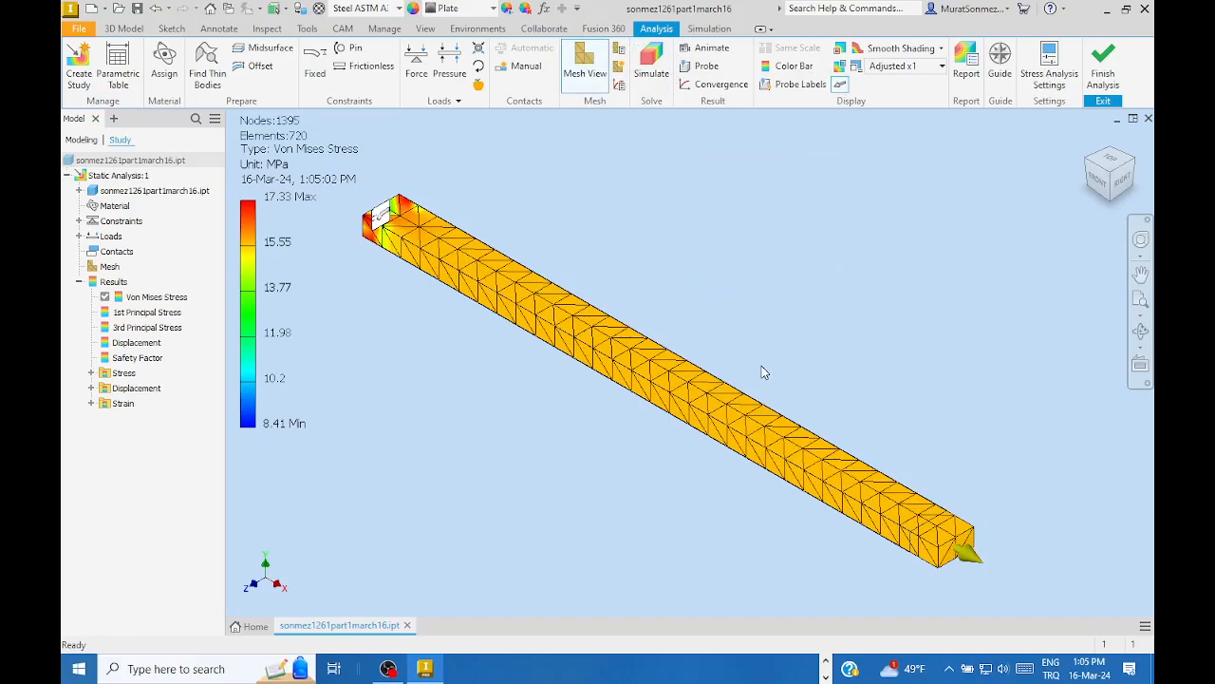
scroll(936, 527, up, 3)
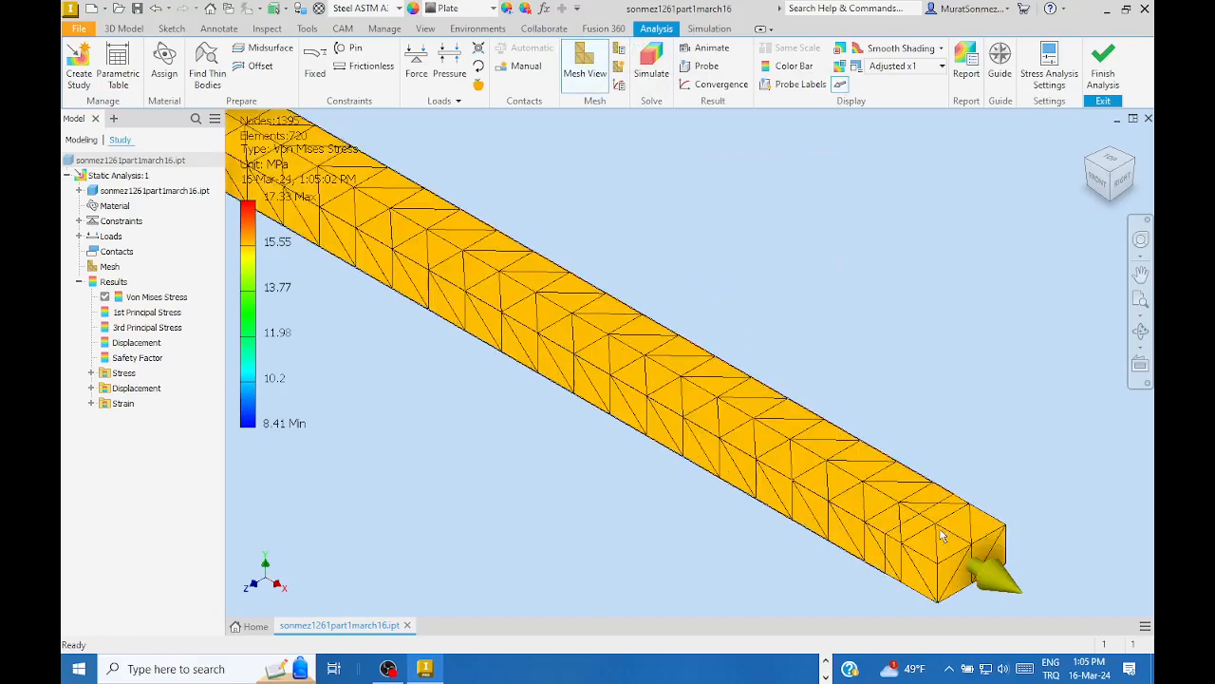
scroll(966, 493, down, 2)
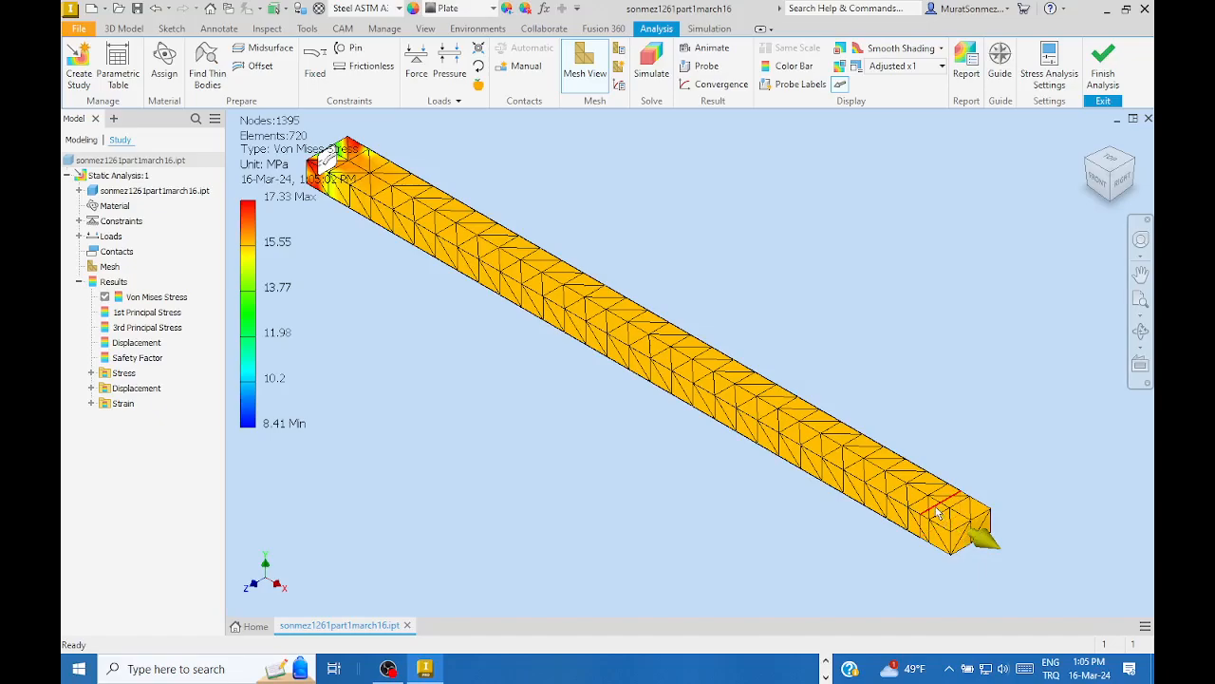
mouse_move(937, 512)
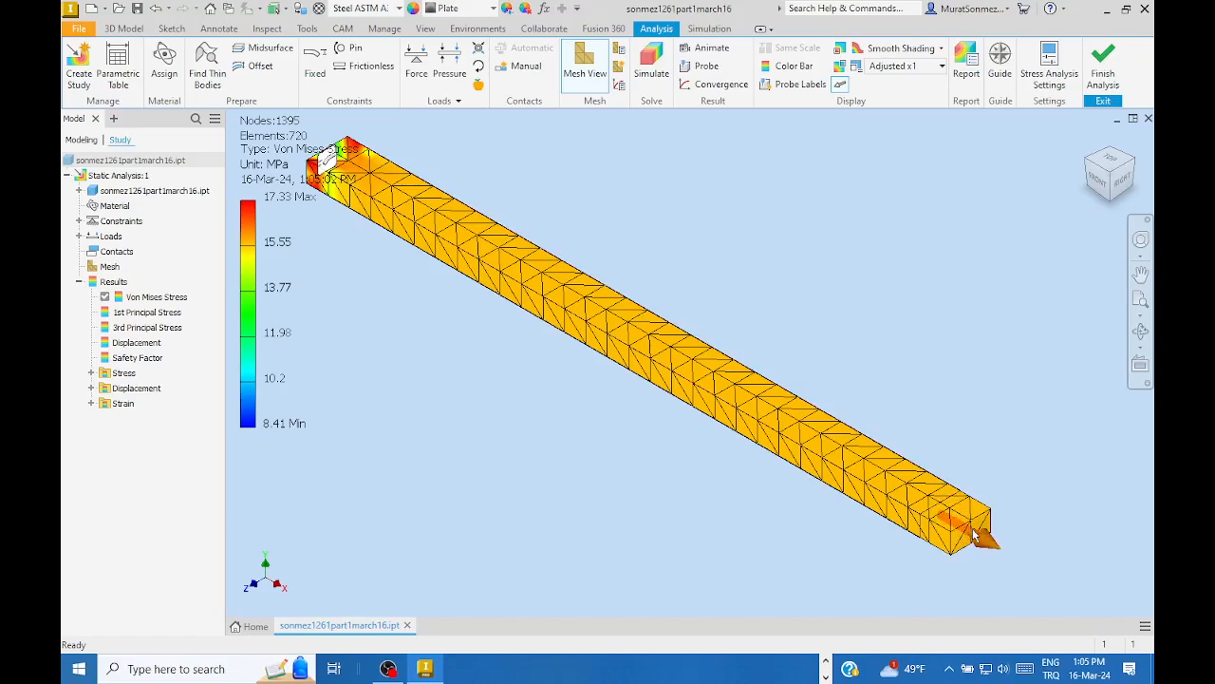
scroll(988, 479, up, 2)
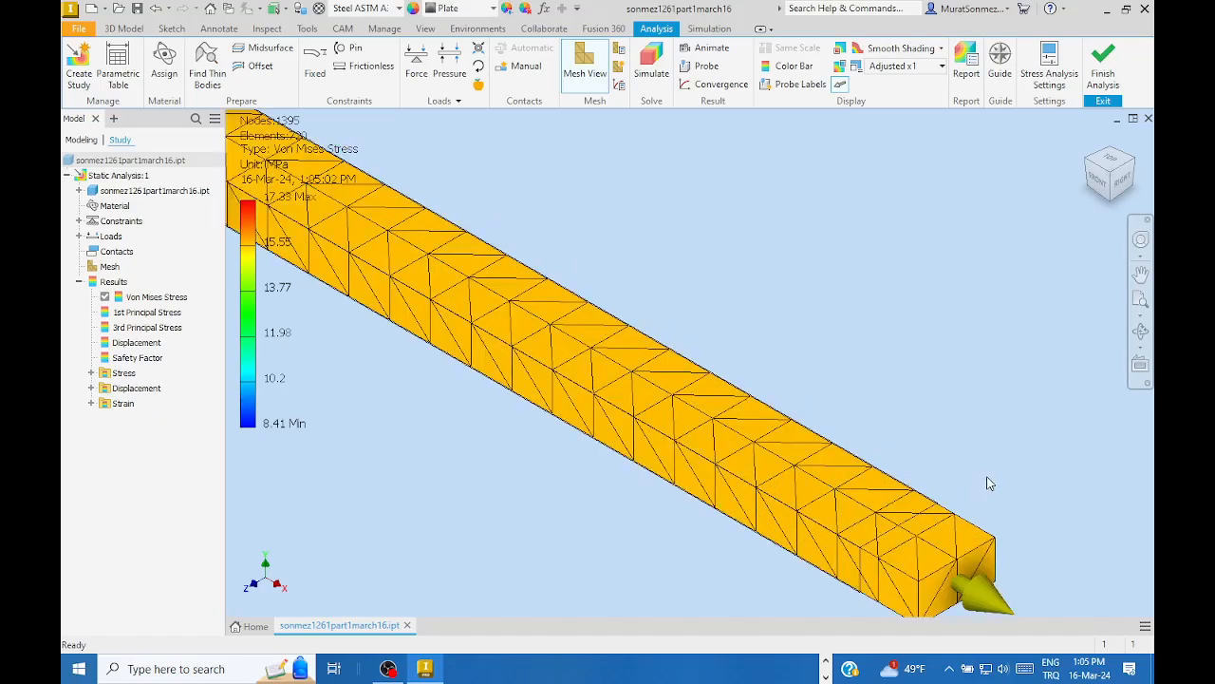
scroll(982, 462, down, 2)
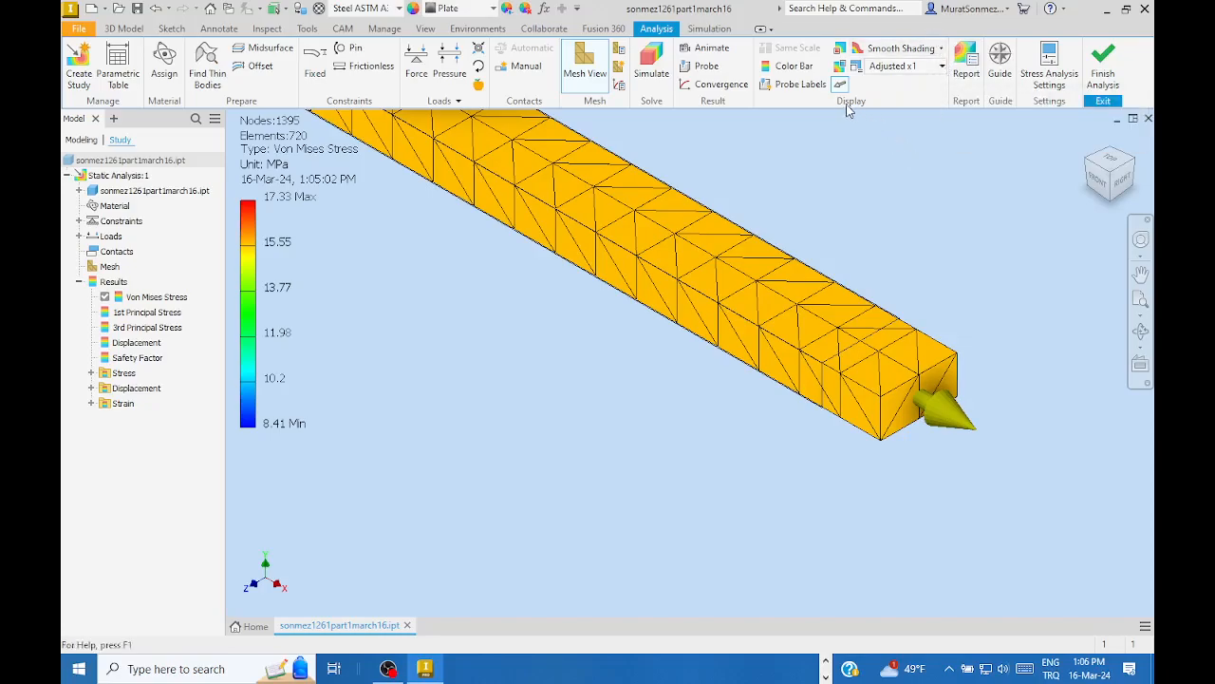
click(942, 66)
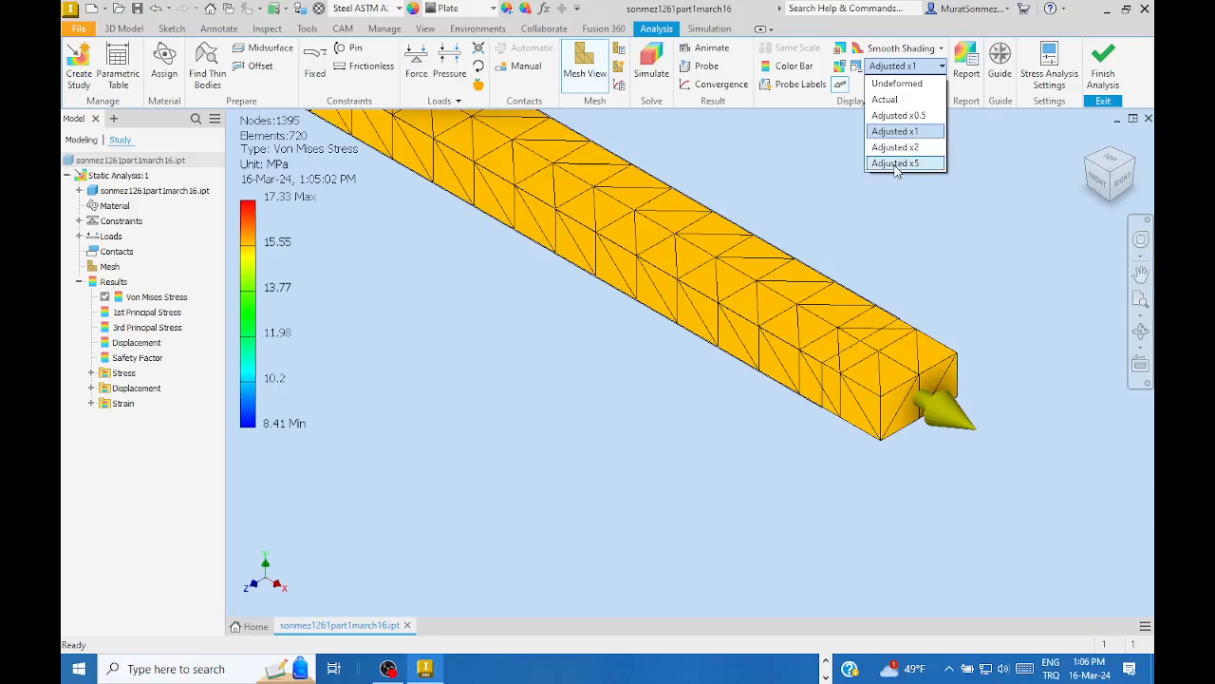
- Set the displacement scale to Adjusted x5 and frame the whole deformed bar in view
click(894, 163)
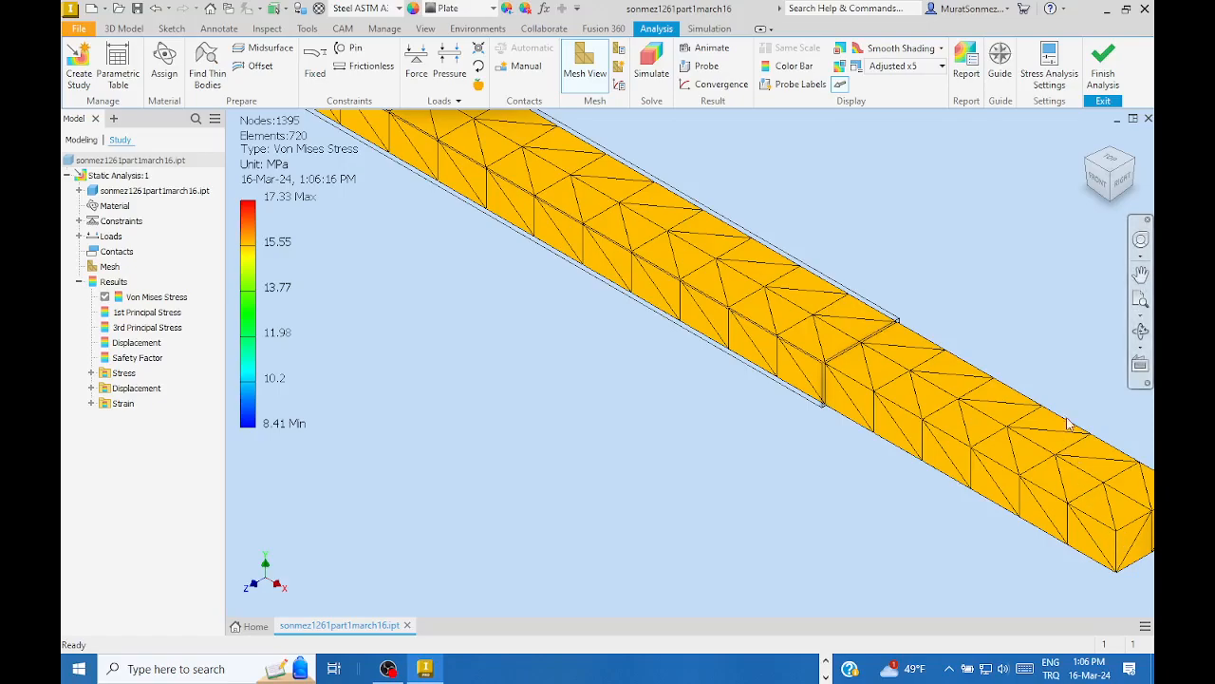
scroll(1057, 364, down, 3)
middle_drag(1007, 367, 939, 361)
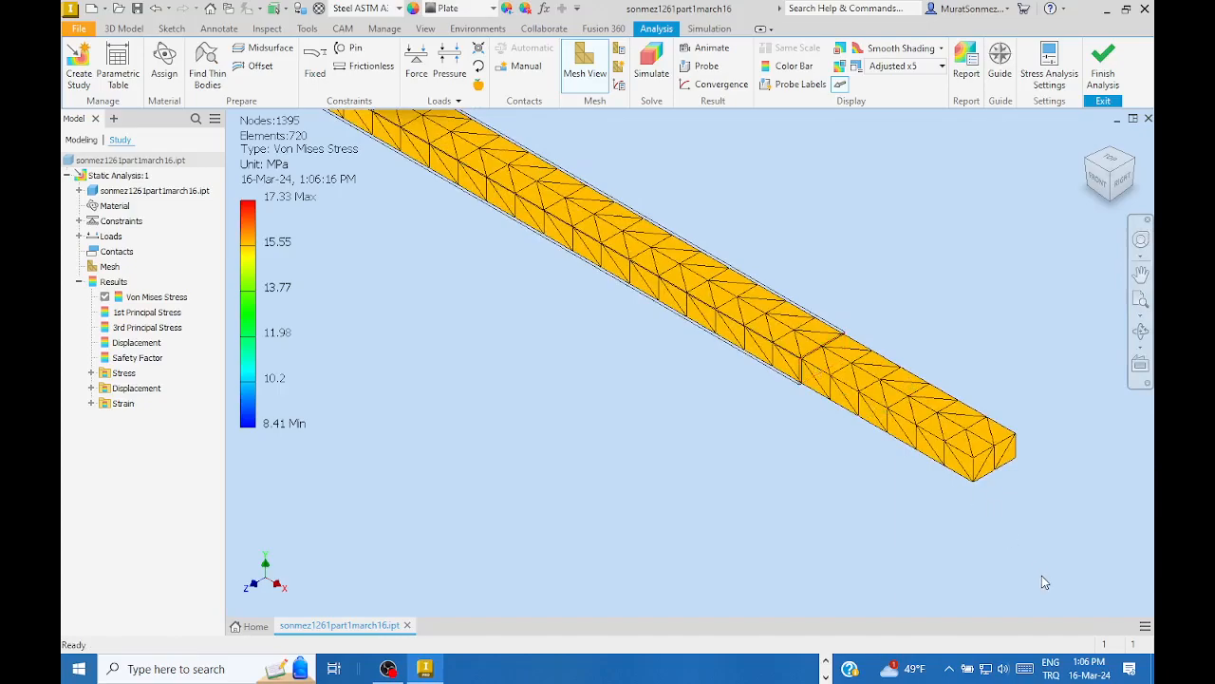
scroll(1028, 434, down, 4)
middle_drag(962, 351, 828, 383)
scroll(828, 382, up, 3)
scroll(848, 428, up, 3)
middle_drag(866, 429, 877, 301)
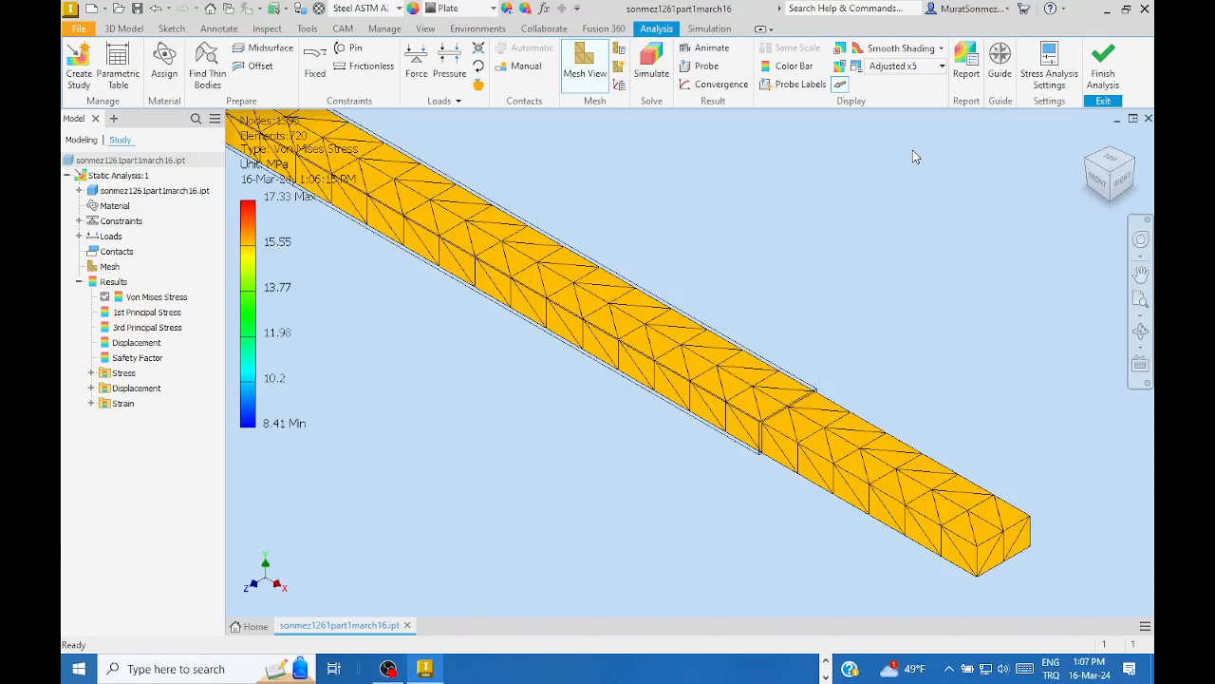
- Set the displacement scale to Actual, then bring up the stress analysis slides
click(942, 67)
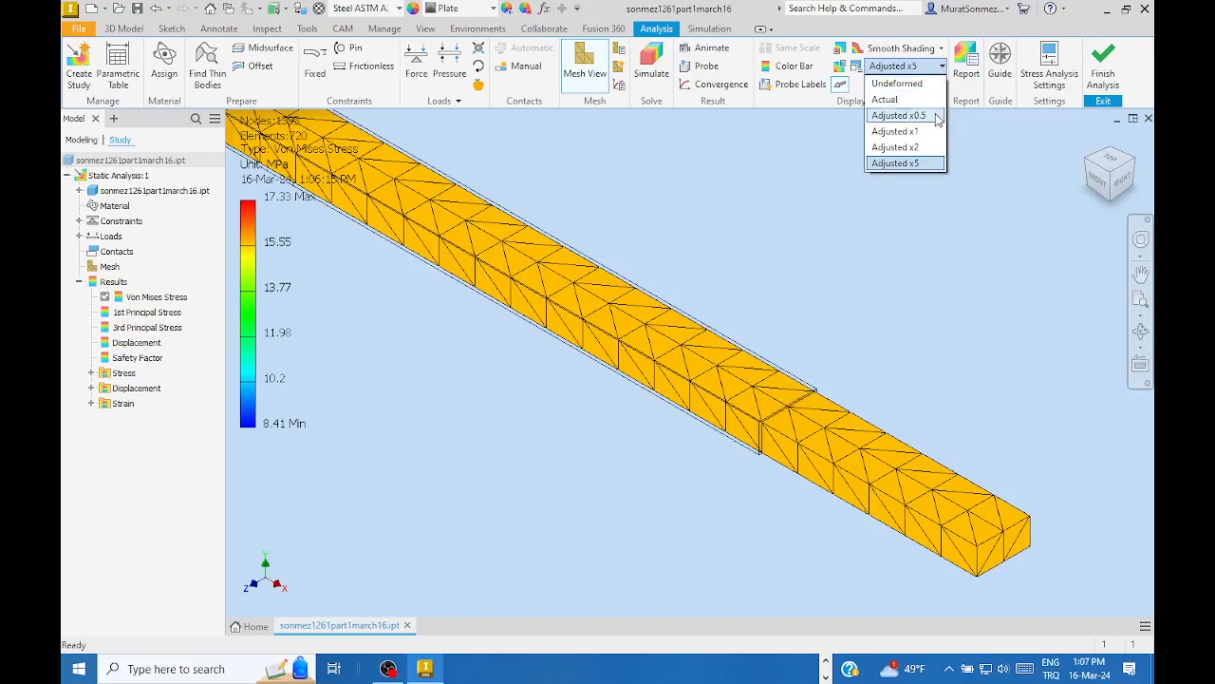
click(884, 100)
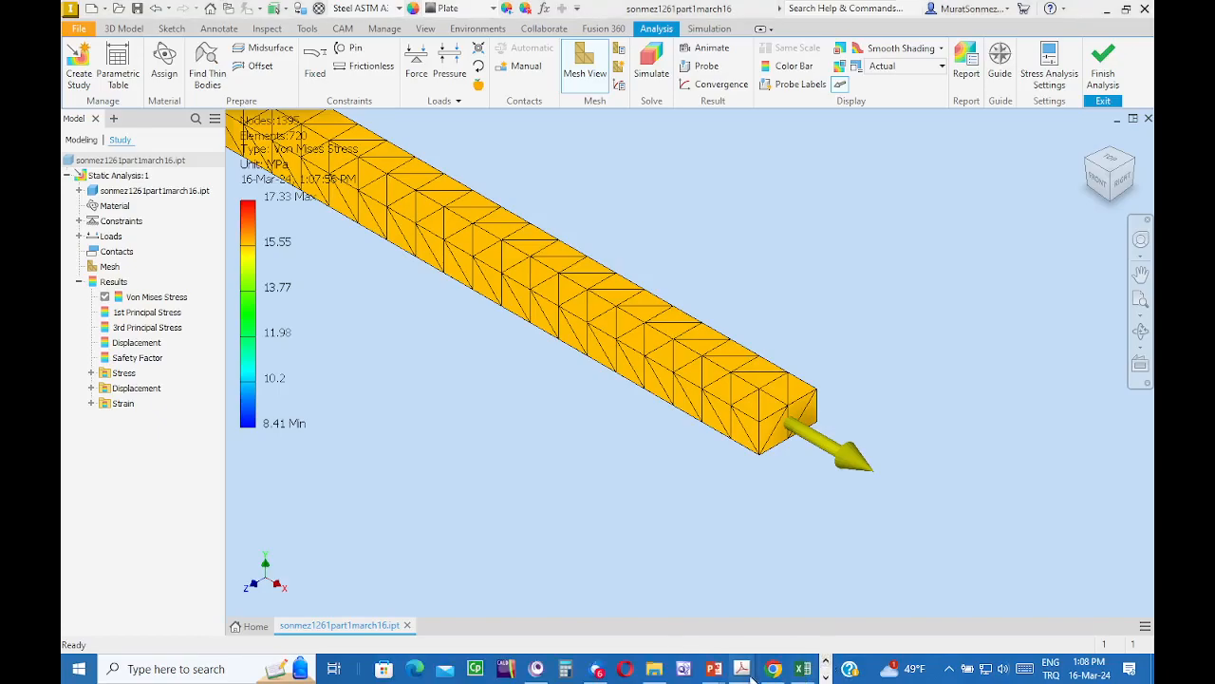
mouse_move(712, 668)
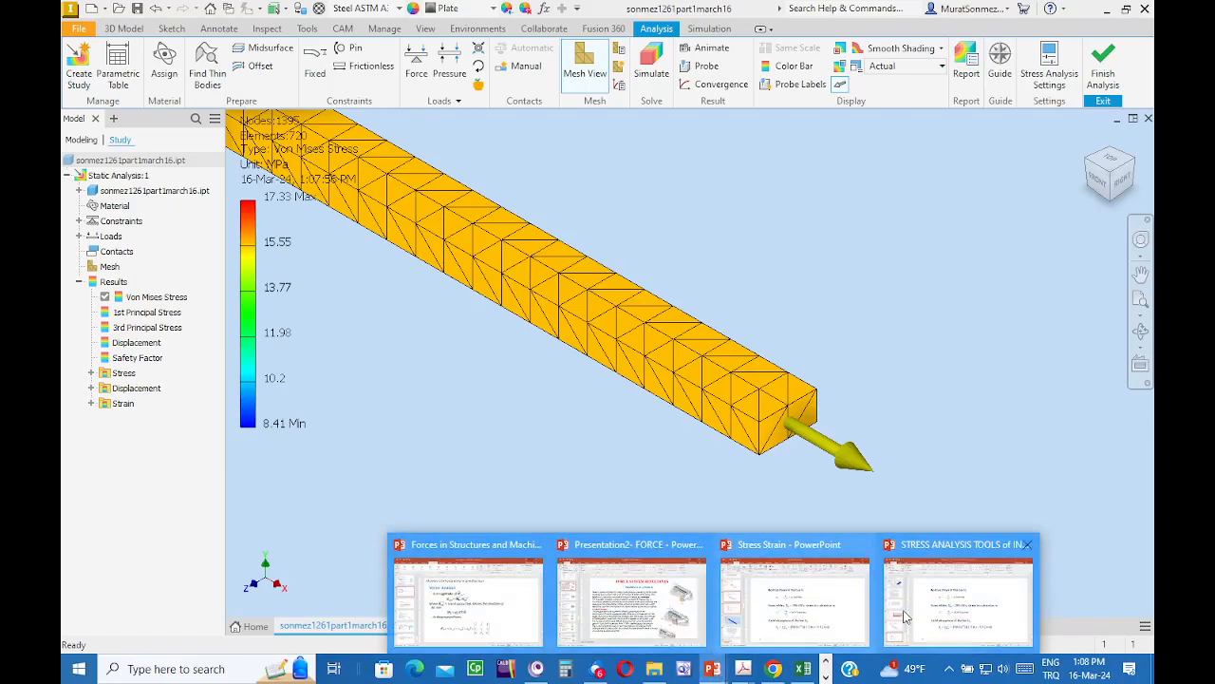
click(904, 617)
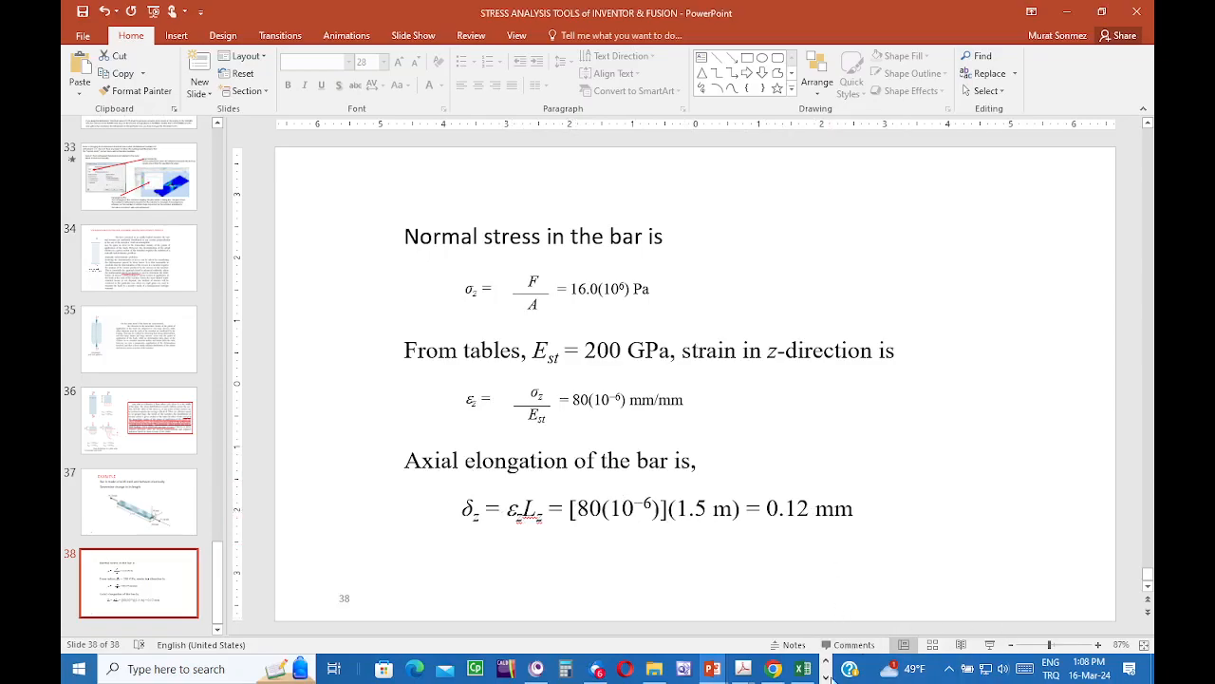
- Check slide 38's hand calculation (16.0(10^6) Pa, 0.12 mm), then return to Inventor
click(826, 677)
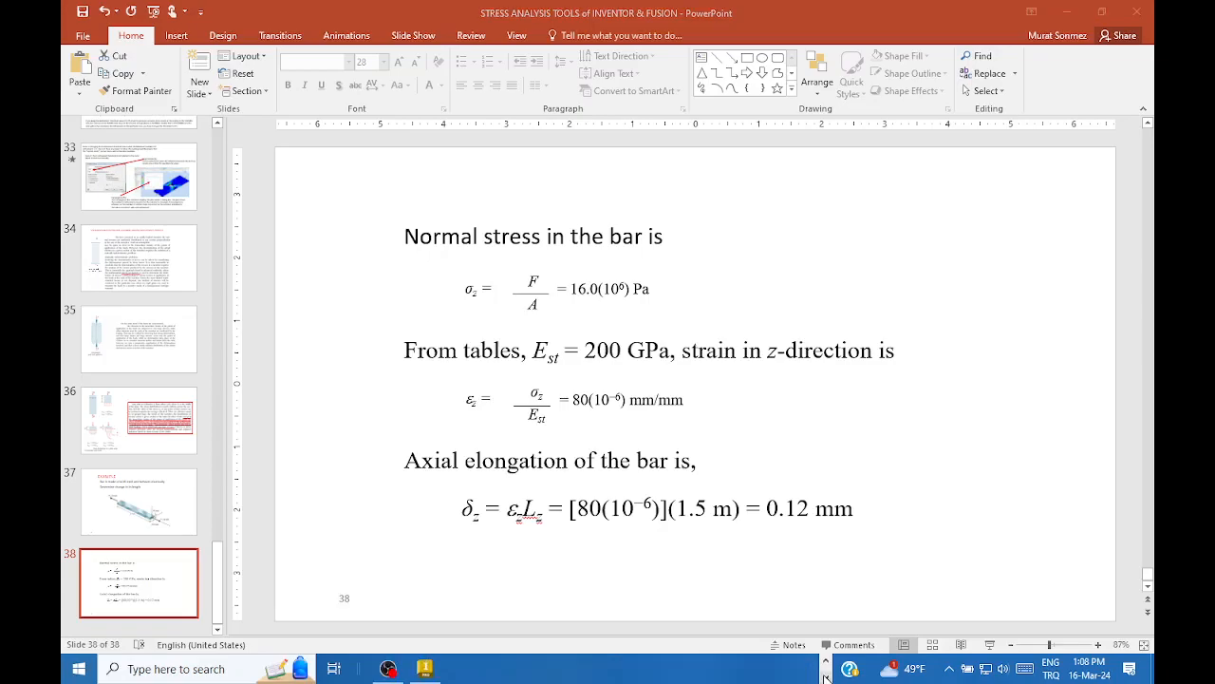
click(424, 669)
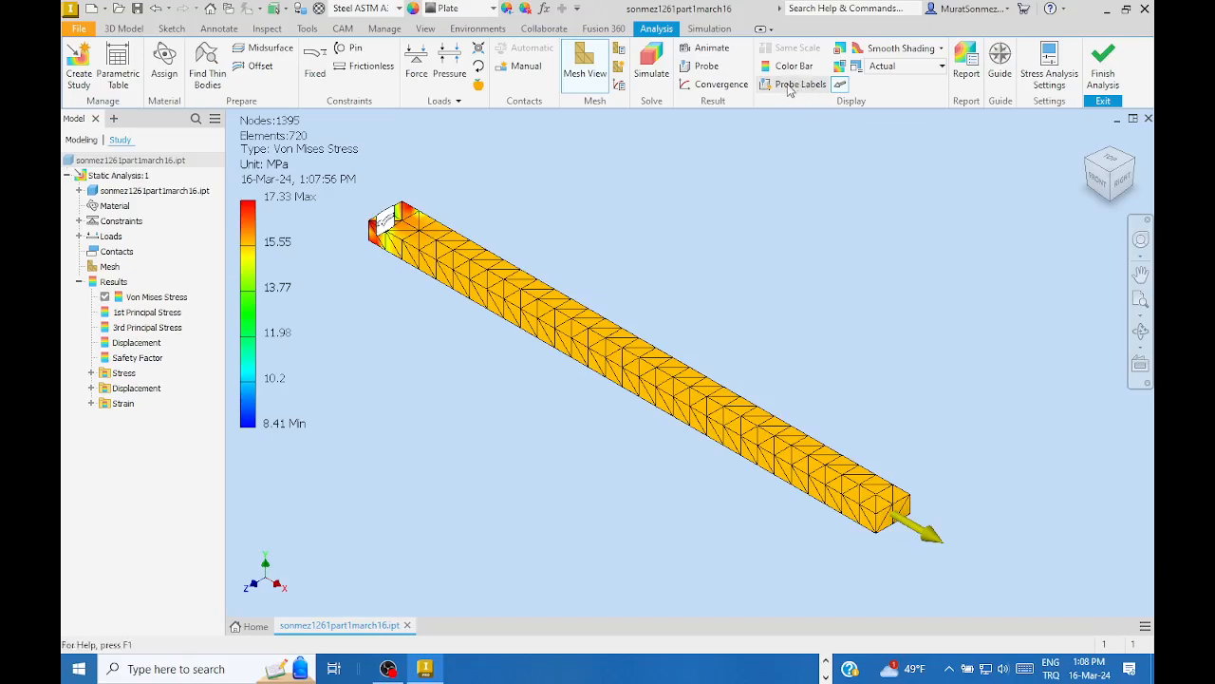
- Probe the middle of the bar, placing a label reading Von Mises Stress: 16 MPa
click(704, 68)
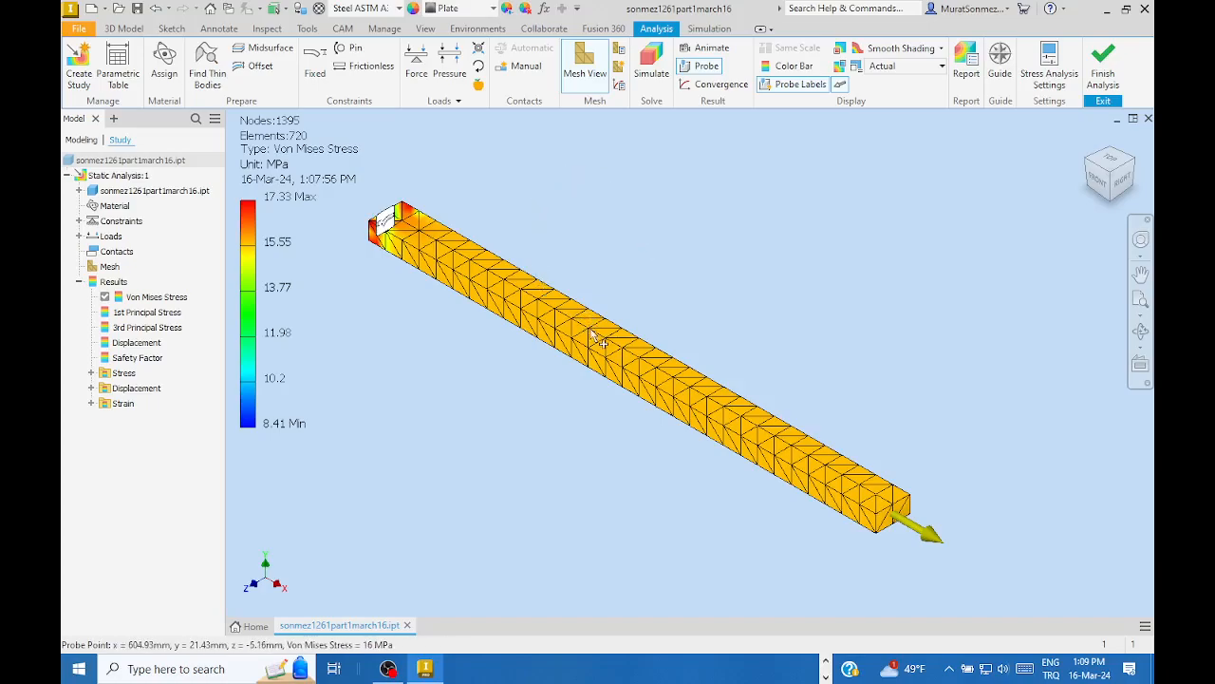
click(590, 327)
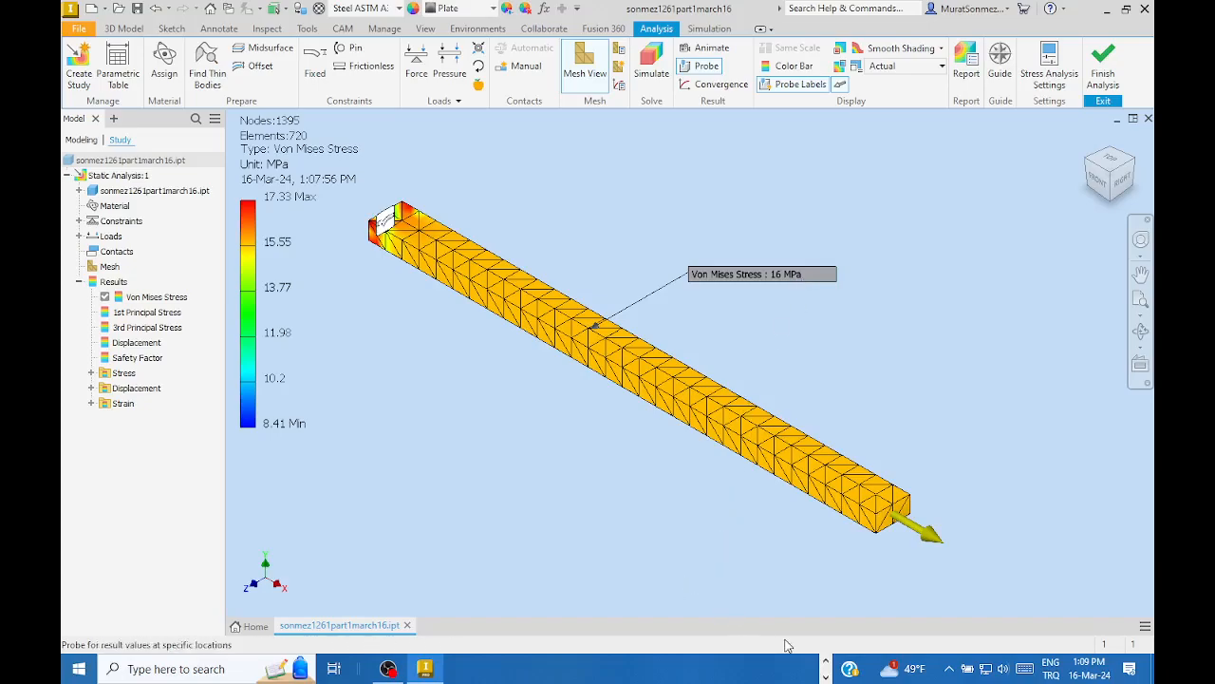
click(826, 663)
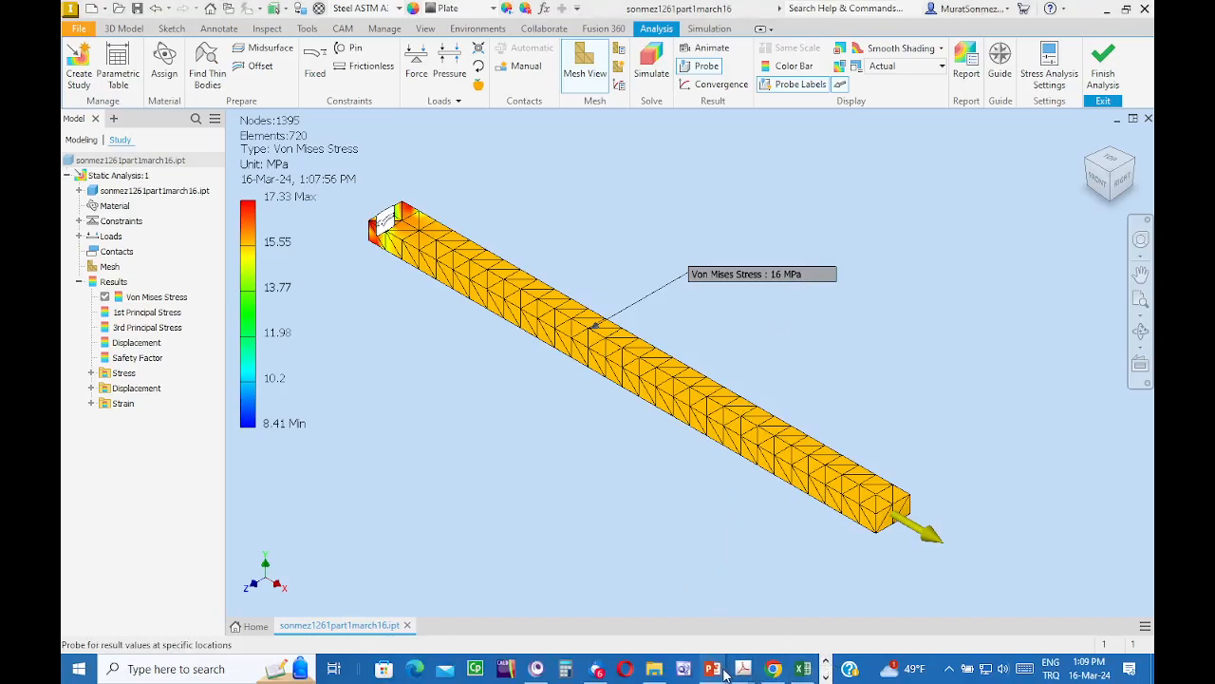
- Bring back PowerPoint slide 38: 16.0(10^6) Pa stress, 80(10^-6) strain, 0.12 mm elongation
mouse_move(715, 669)
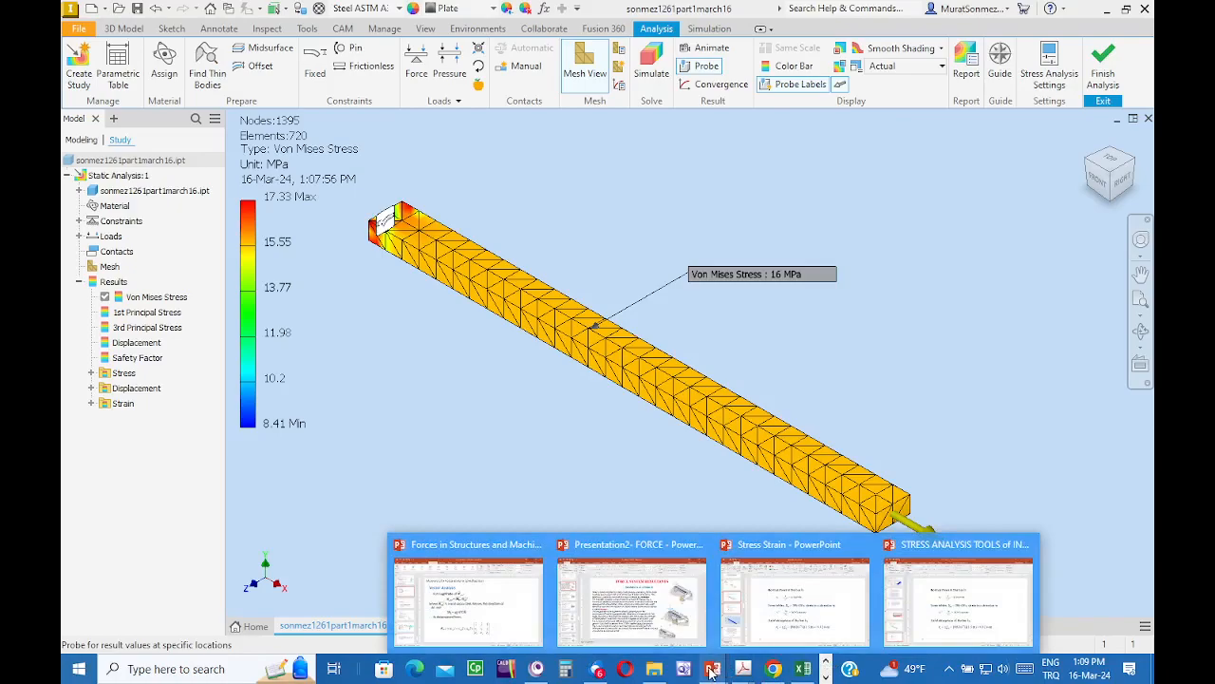
click(932, 620)
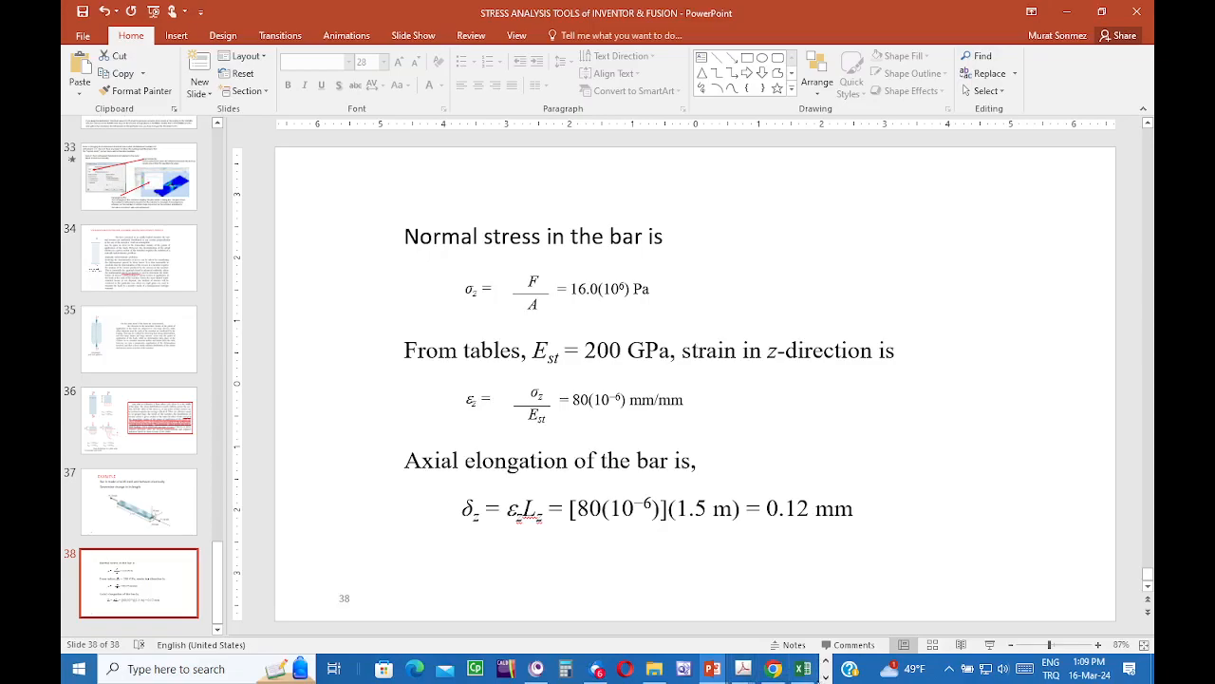
click(827, 679)
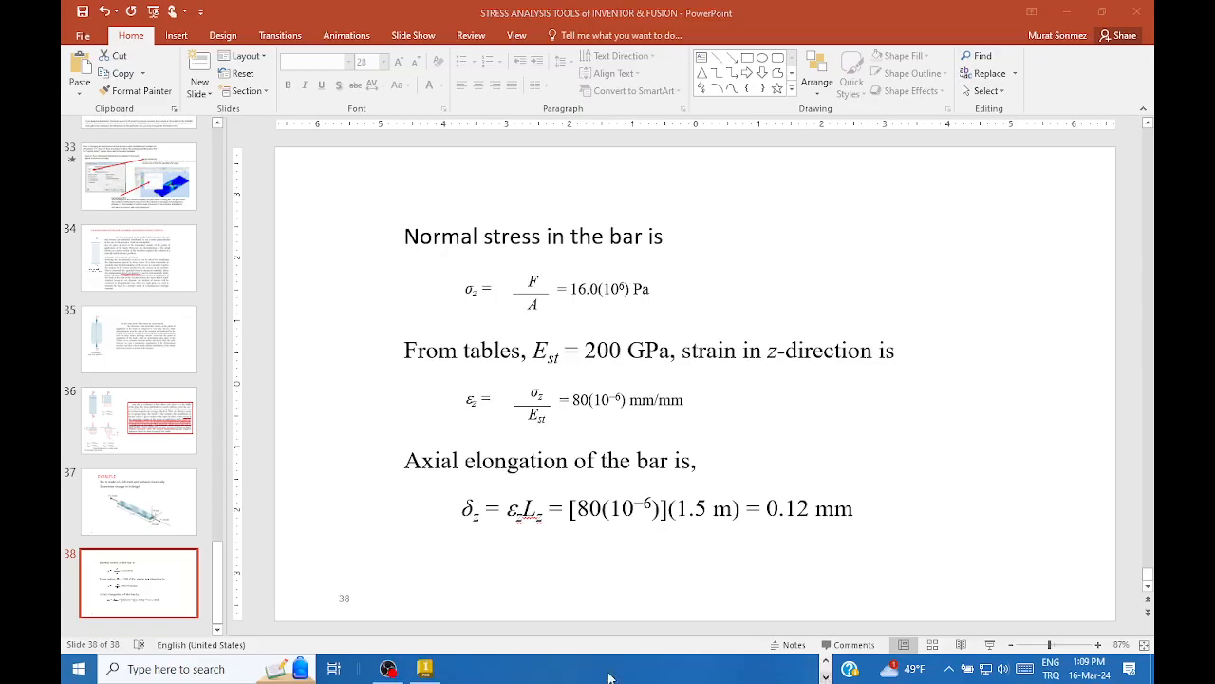
- Return to Inventor, exit probing and hide the stress probe label on the bar
click(423, 670)
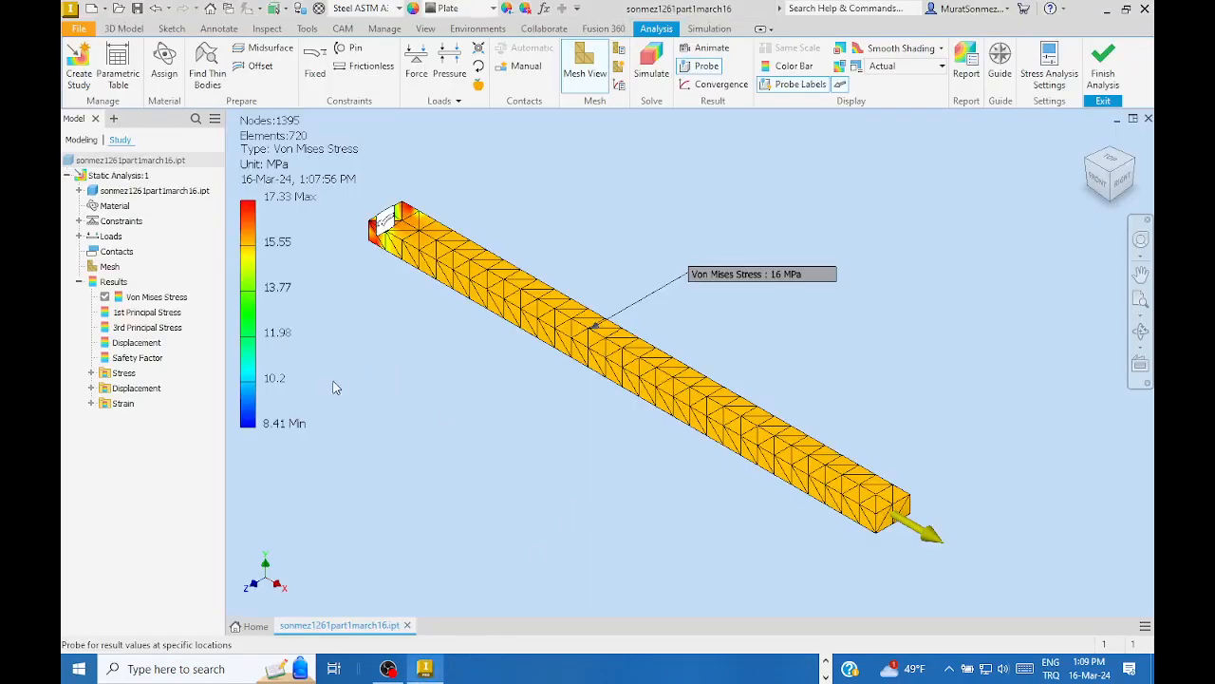
right_click(132, 342)
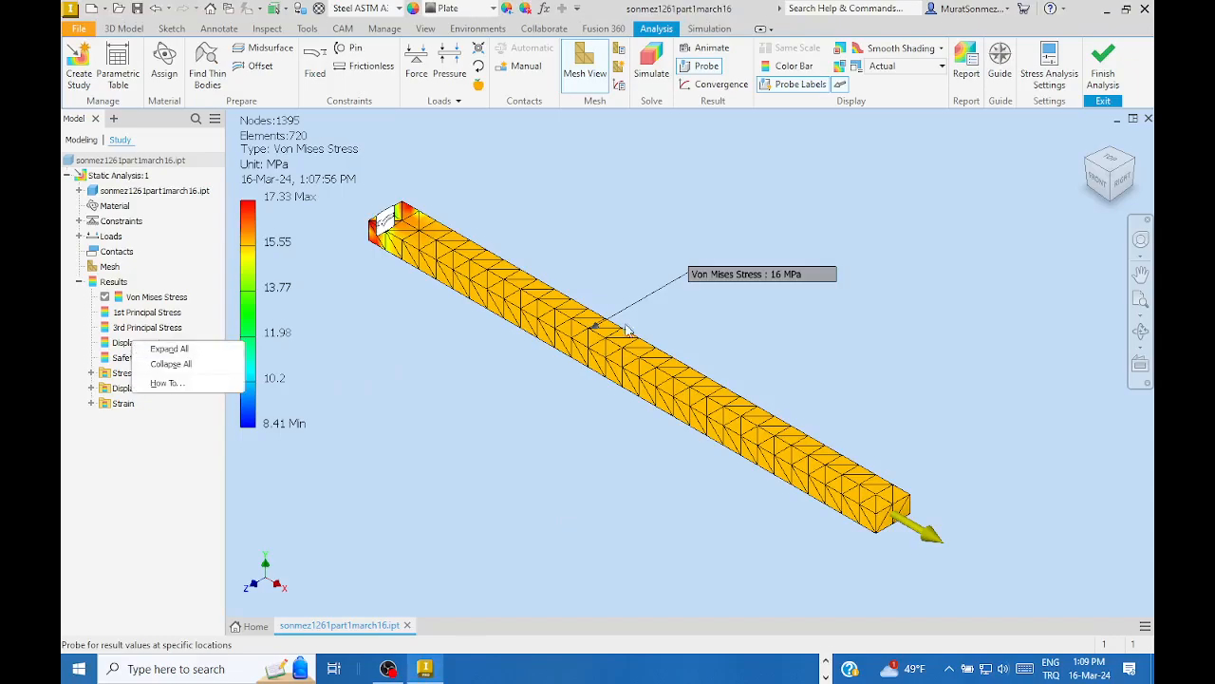
click(945, 317)
key(Escape)
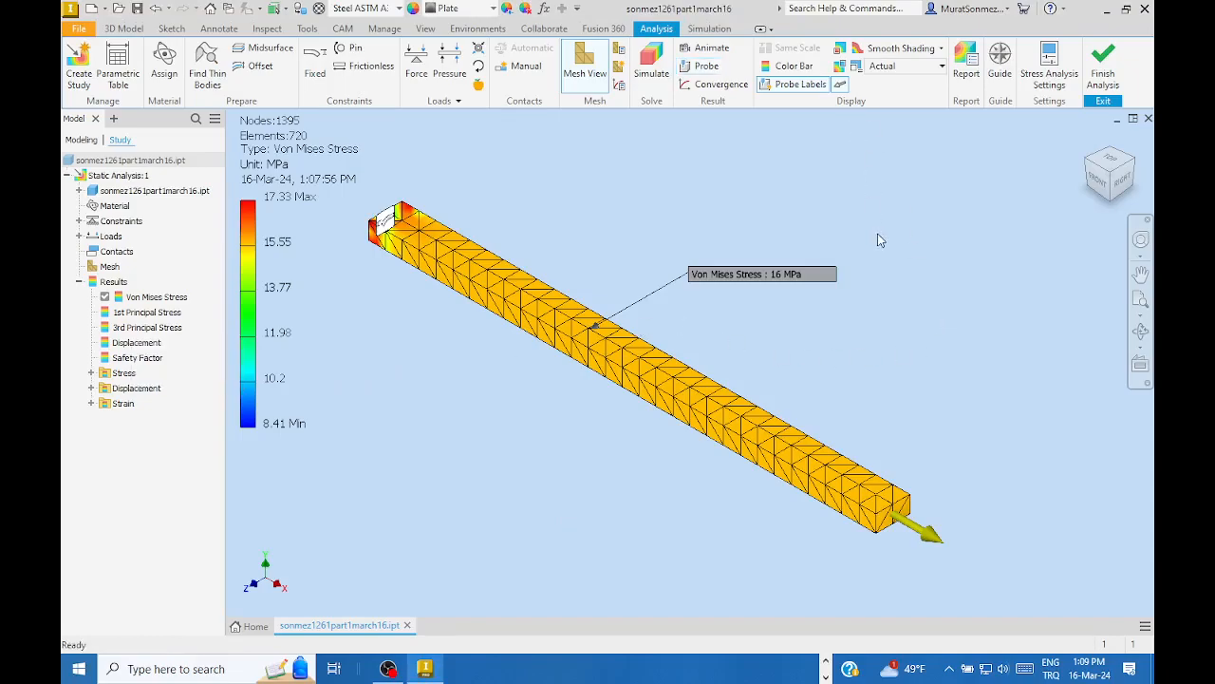
click(791, 84)
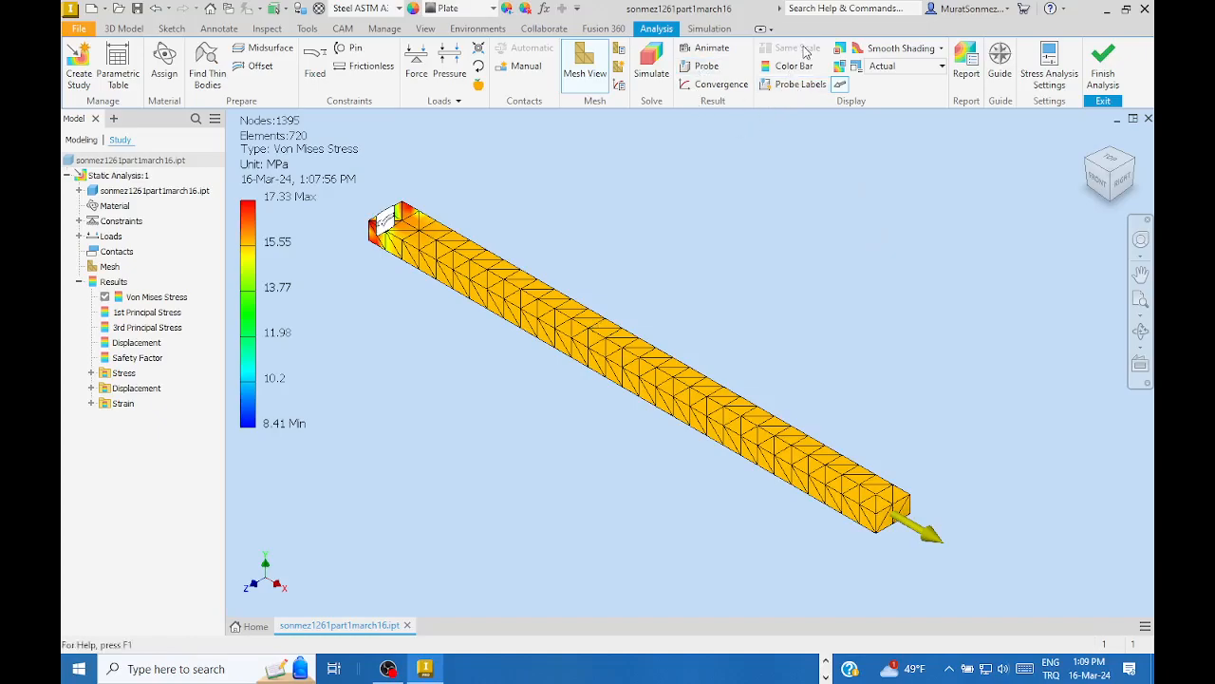
- Activate the Displacement result, showing a 0.1198 mm maximum
click(132, 346)
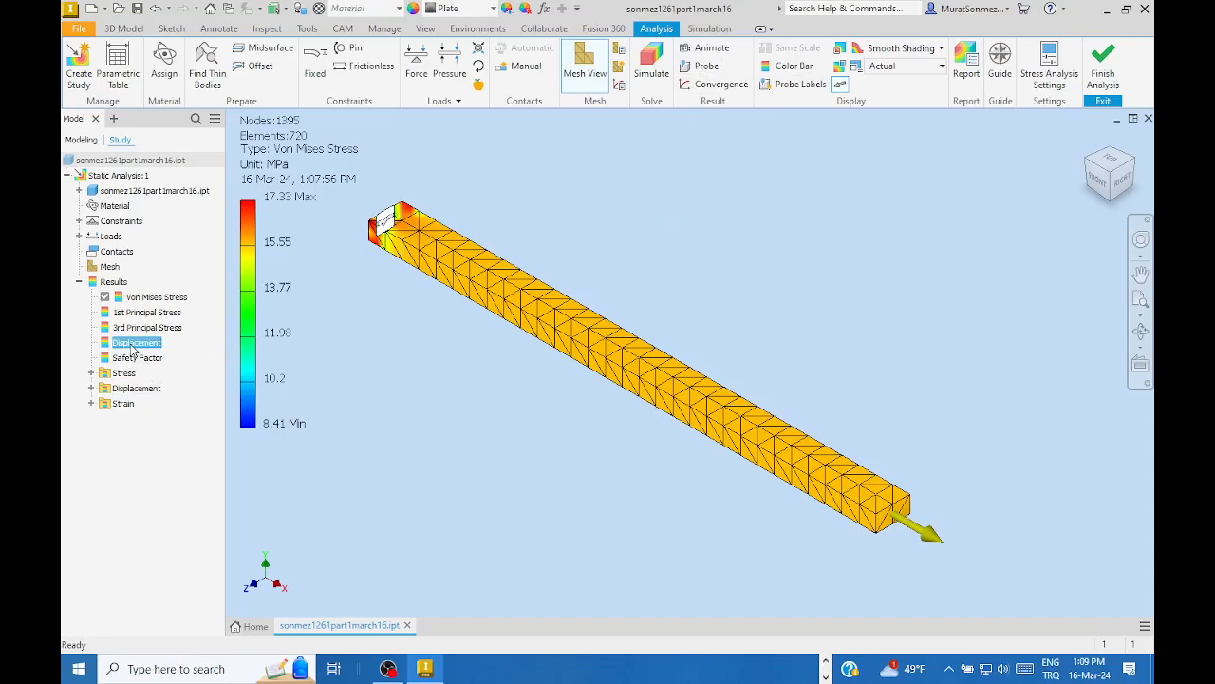
right_click(133, 348)
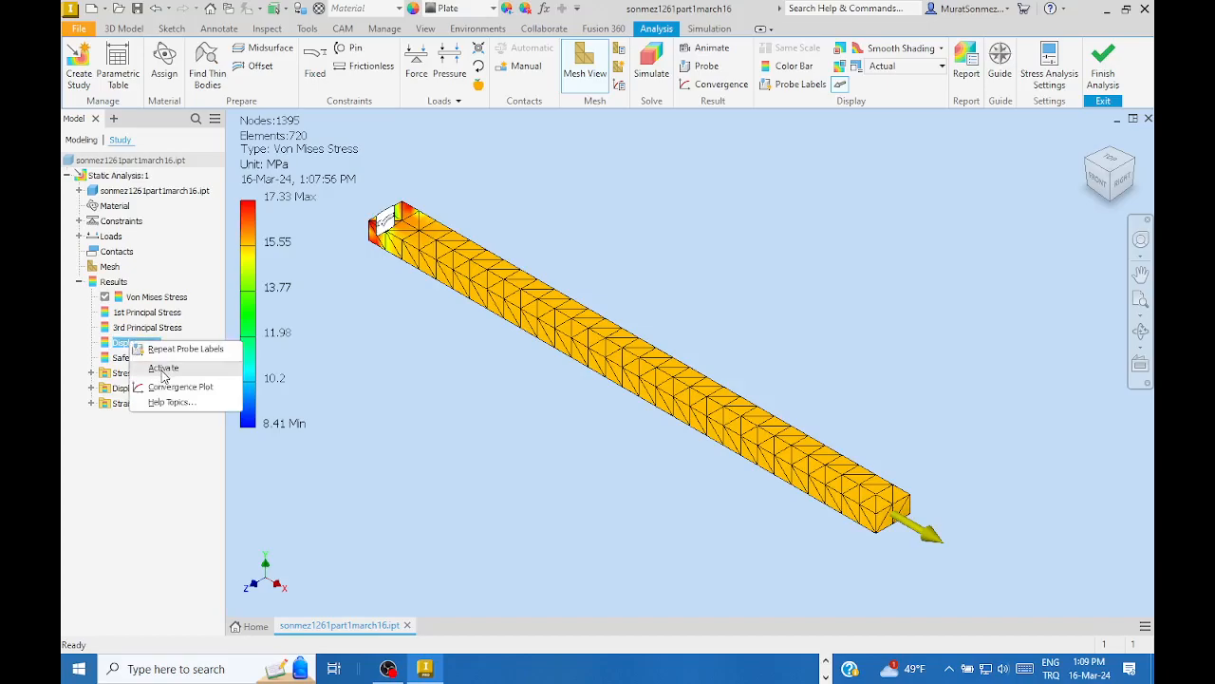
click(163, 368)
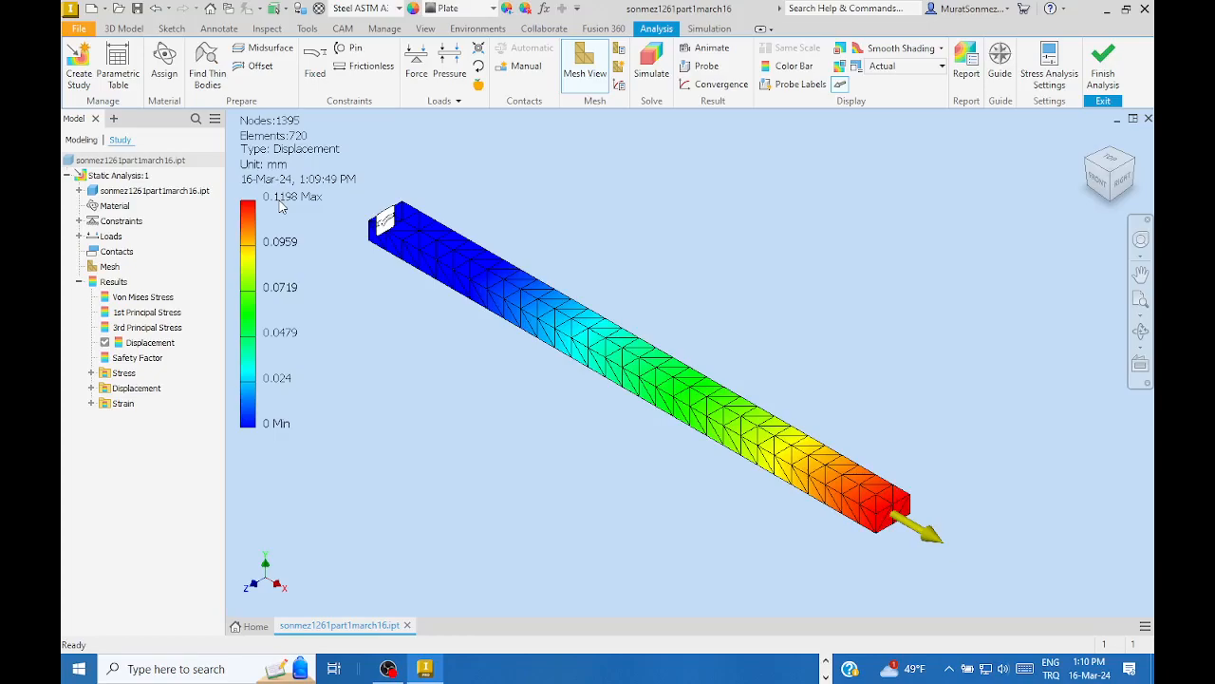
right_click(173, 301)
- Show Von Mises Stress again with the deformation scale set to Adjusted x2
click(203, 324)
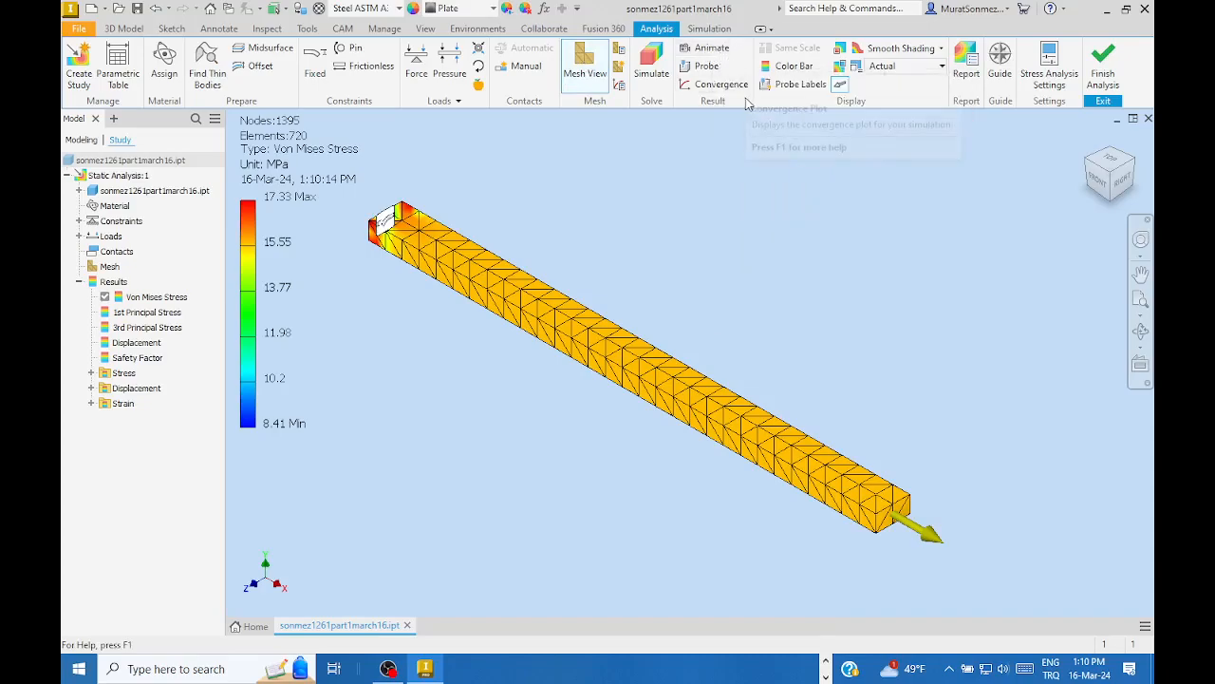
click(707, 49)
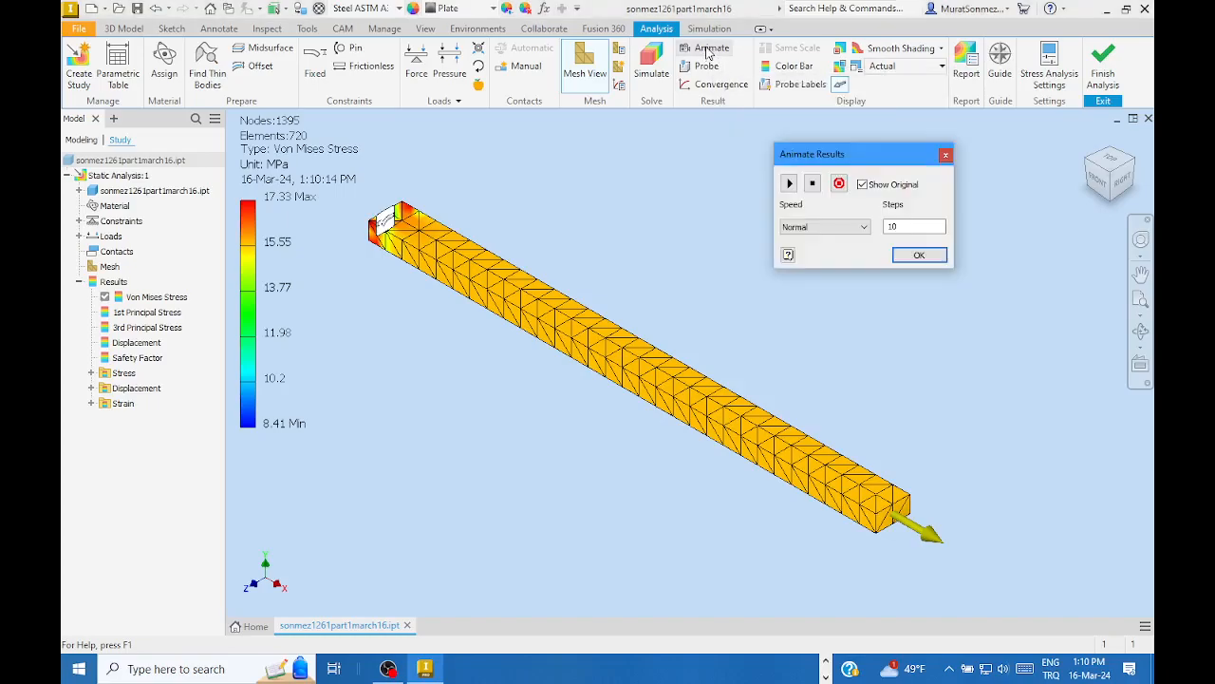
click(945, 154)
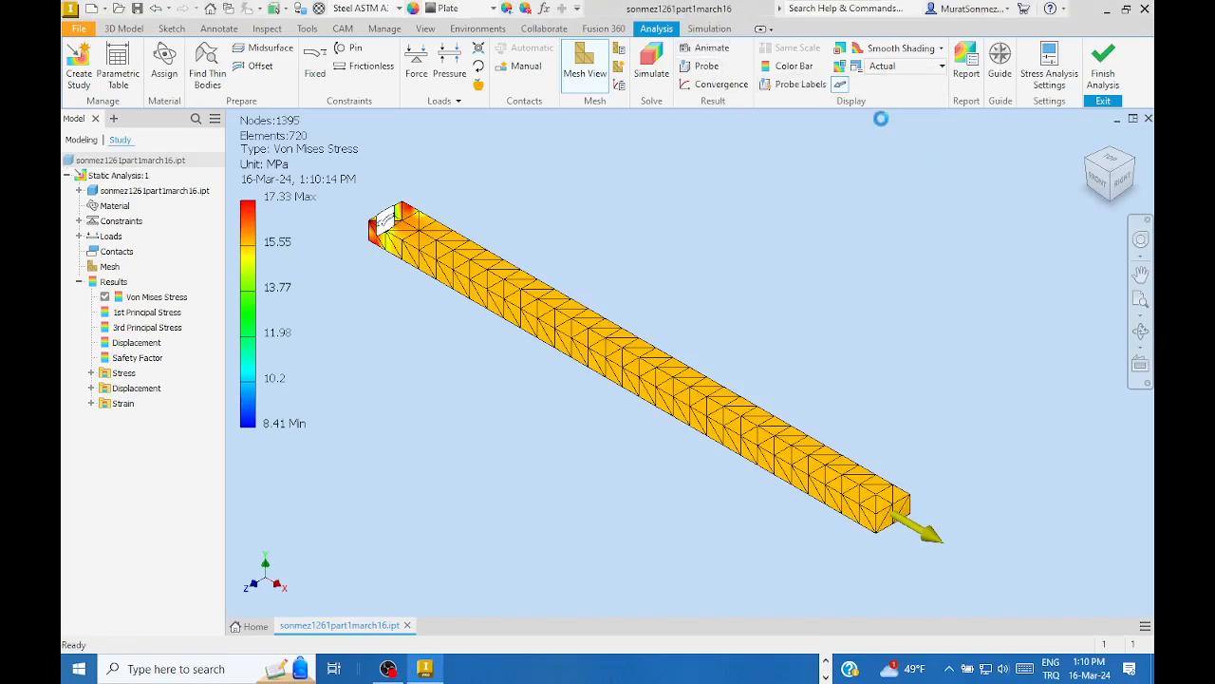
click(941, 65)
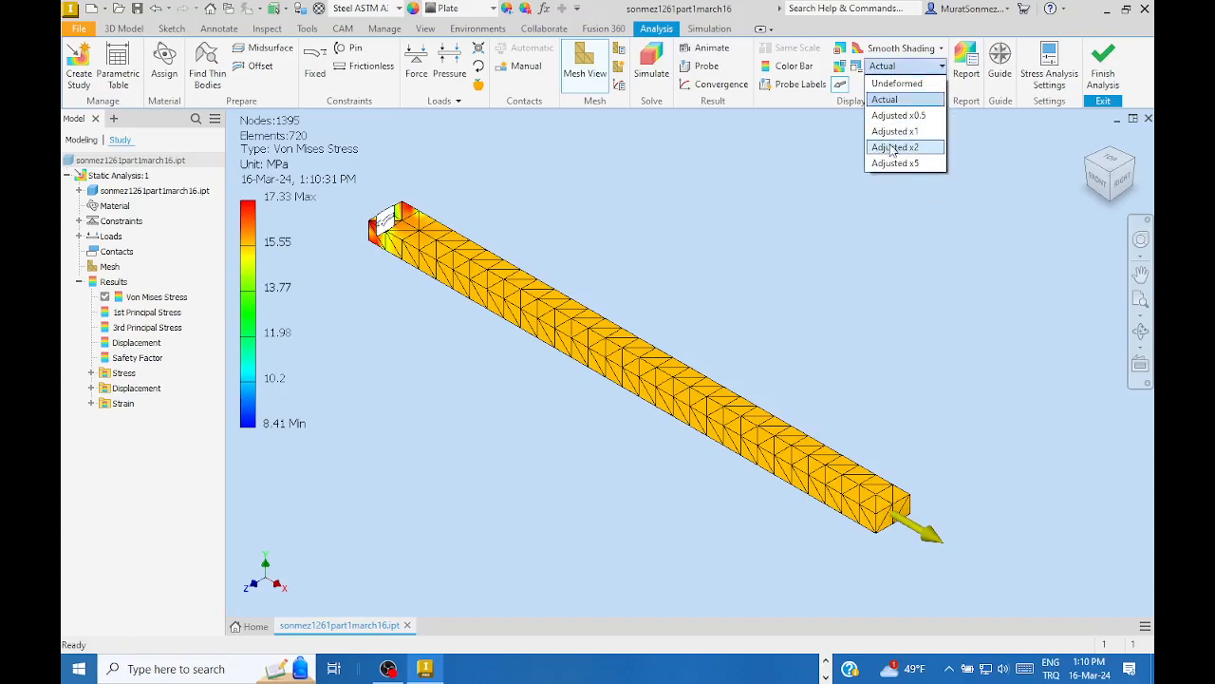
click(892, 148)
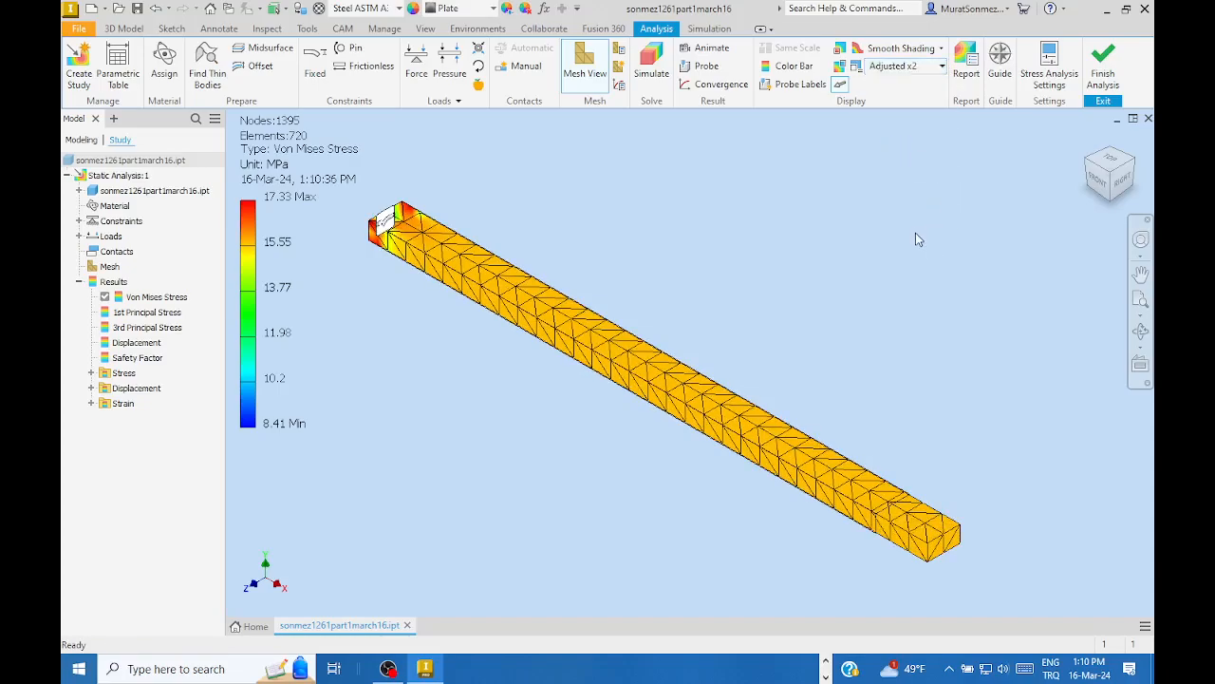
- Play the results animation through, then close Animate Results
click(705, 49)
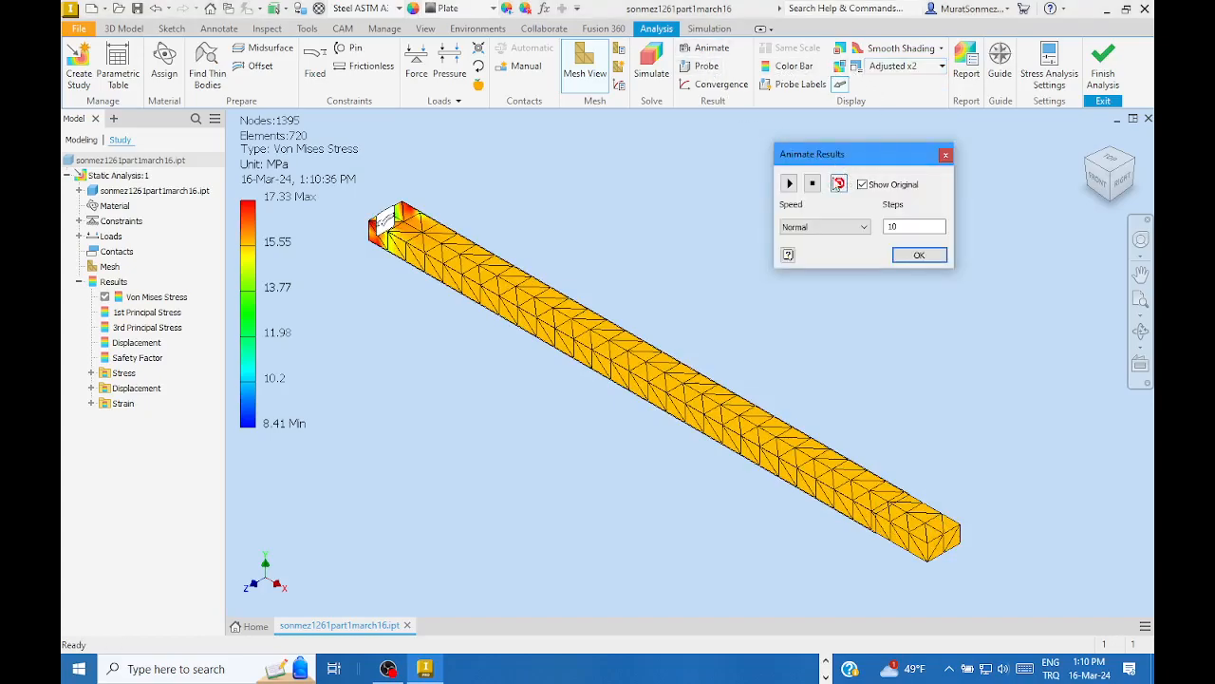
click(789, 184)
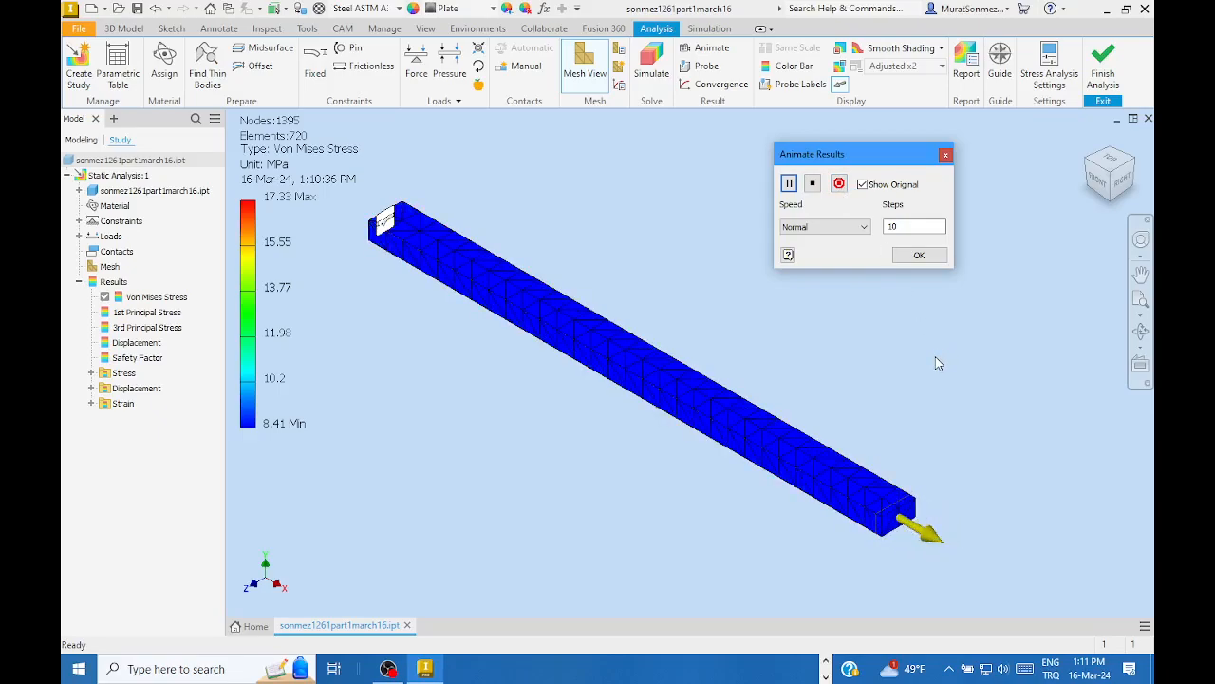
click(918, 255)
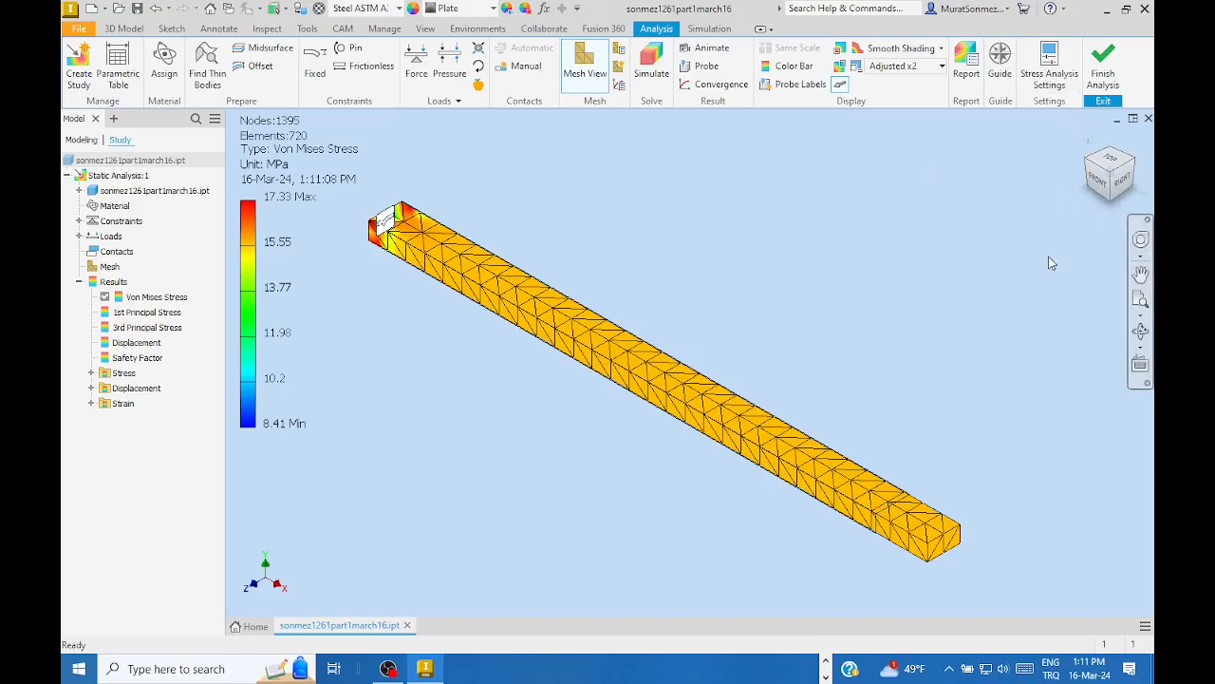
- Generate the Complete report for Static Analysis:1 as an HTML page
click(965, 58)
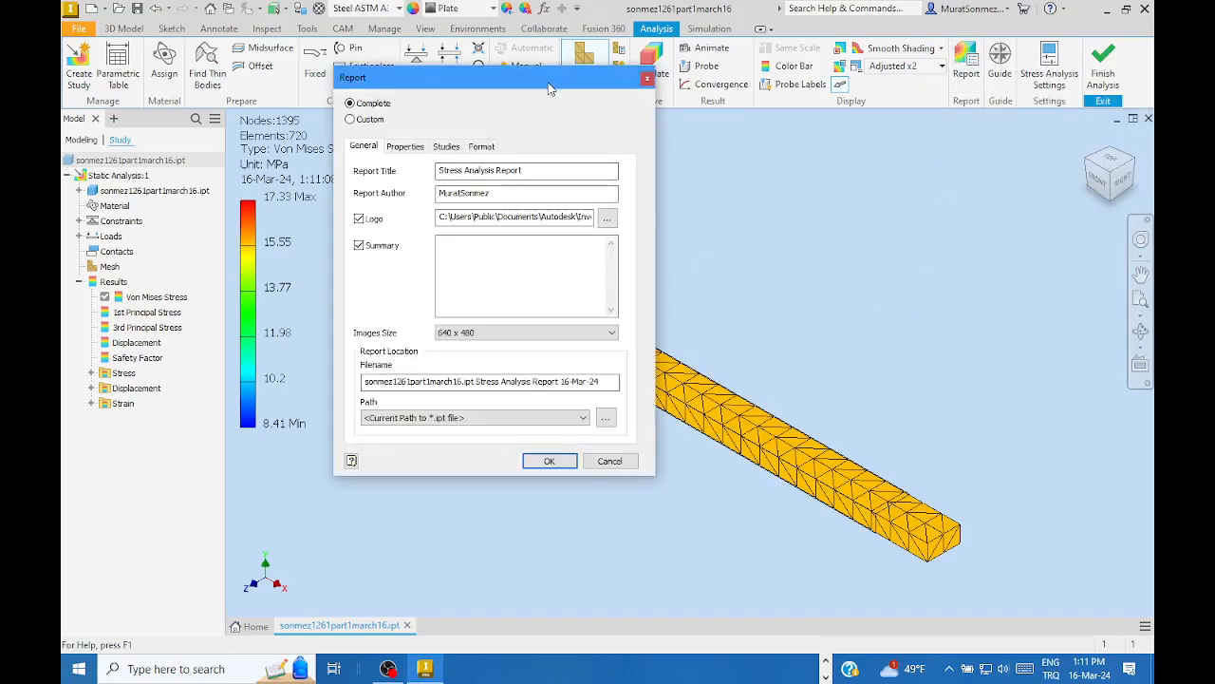
drag(547, 84, 624, 72)
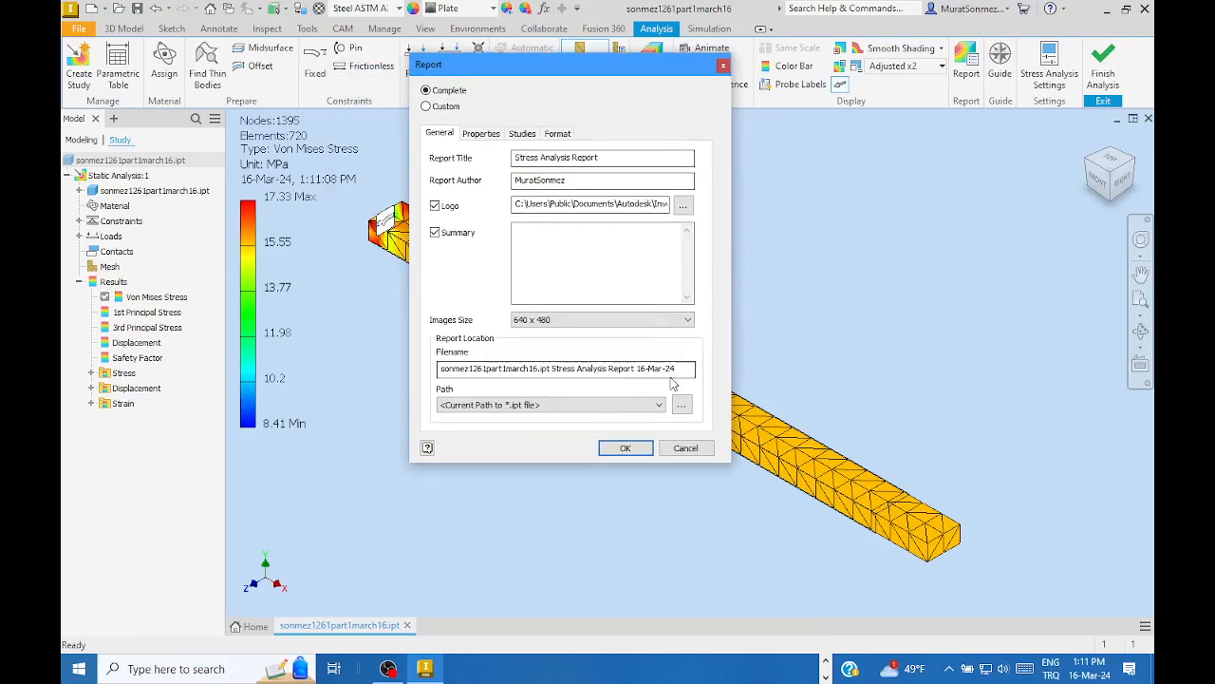
click(622, 448)
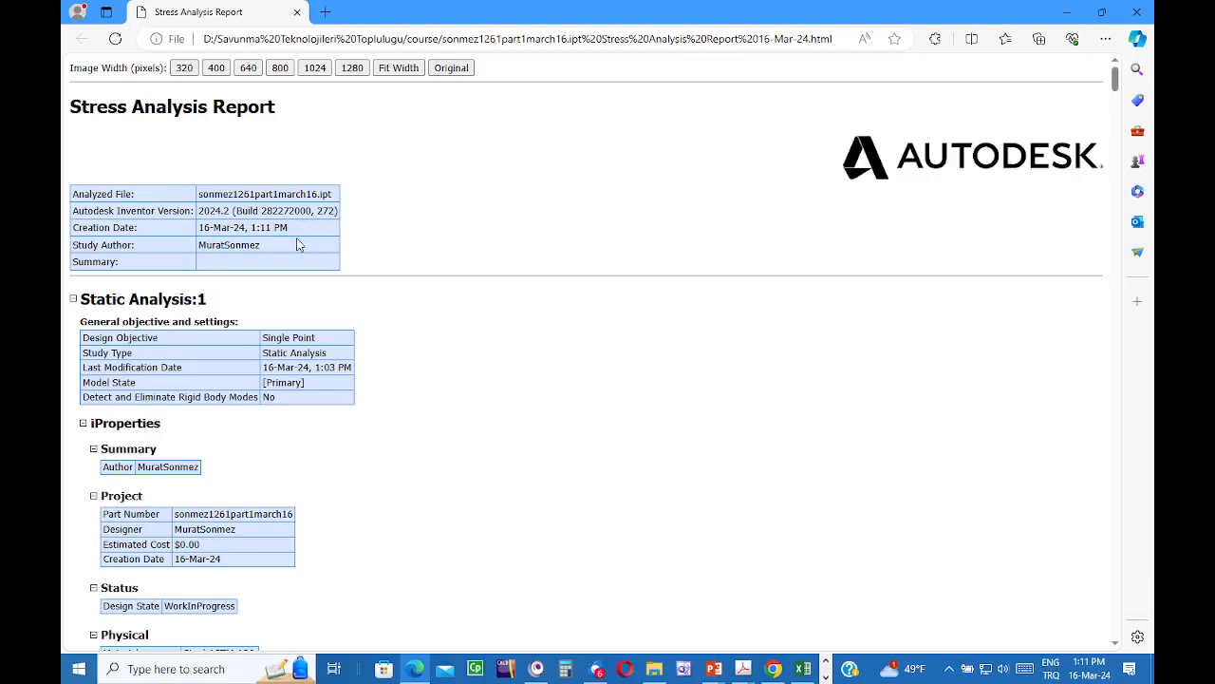
scroll(286, 232, down, 6)
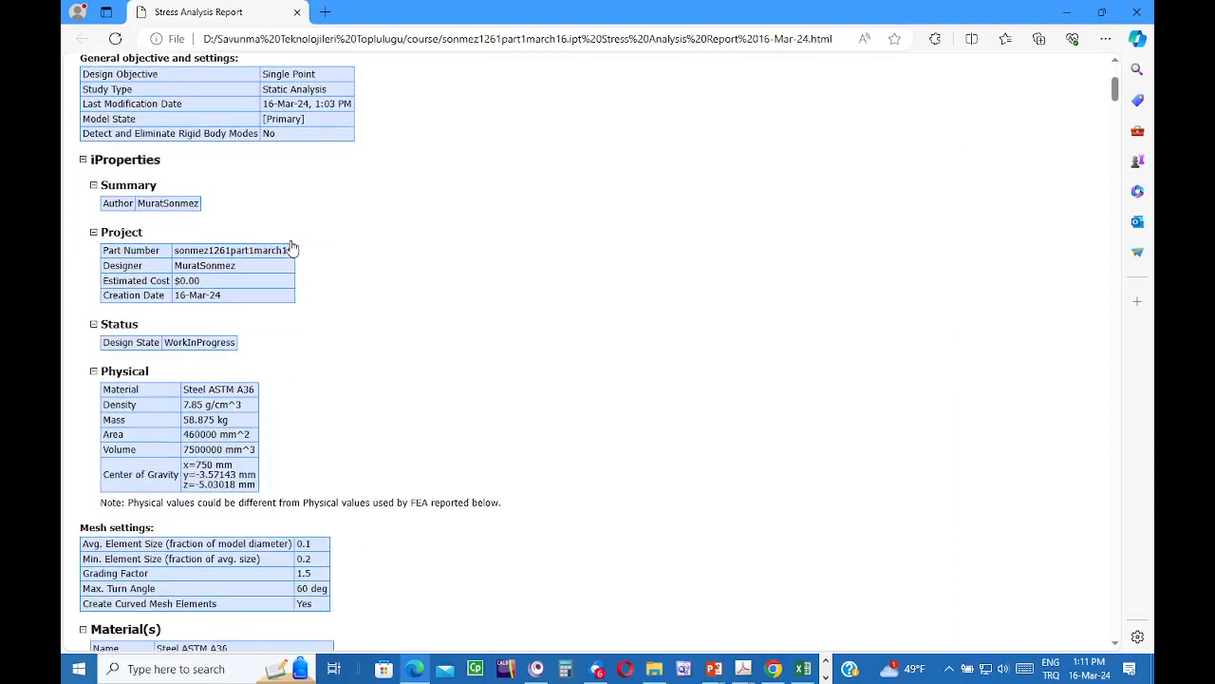
scroll(293, 240, up, 3)
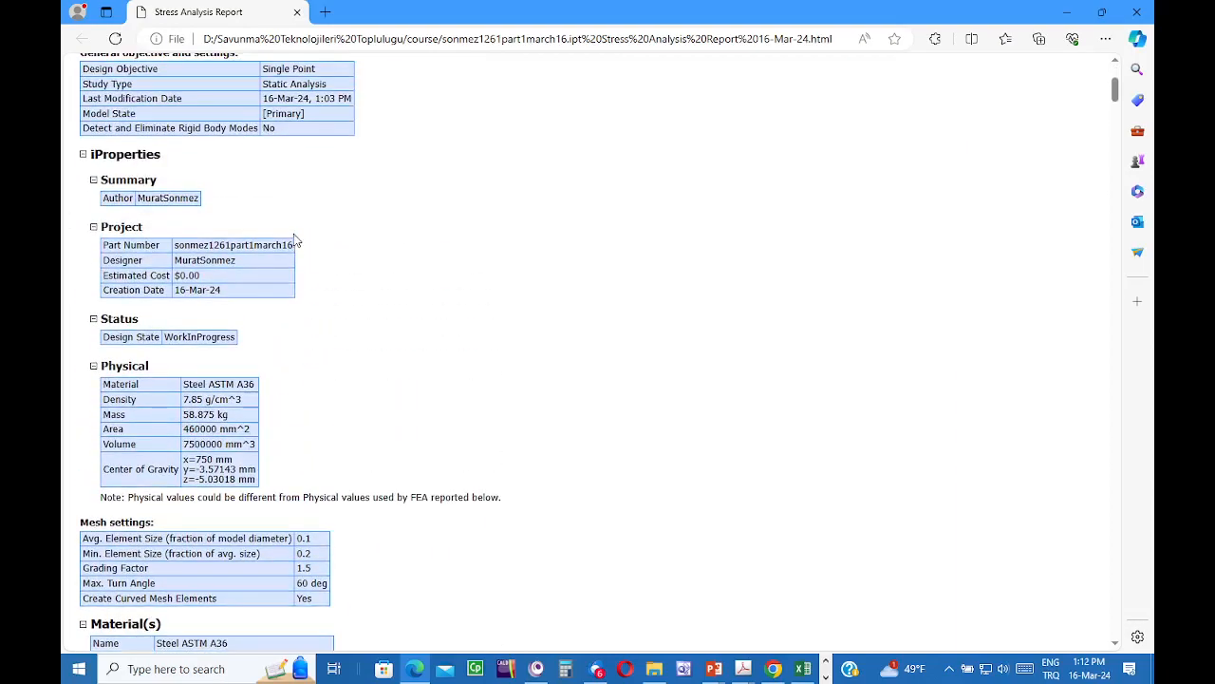
scroll(300, 232, up, 1)
scroll(300, 232, down, 6)
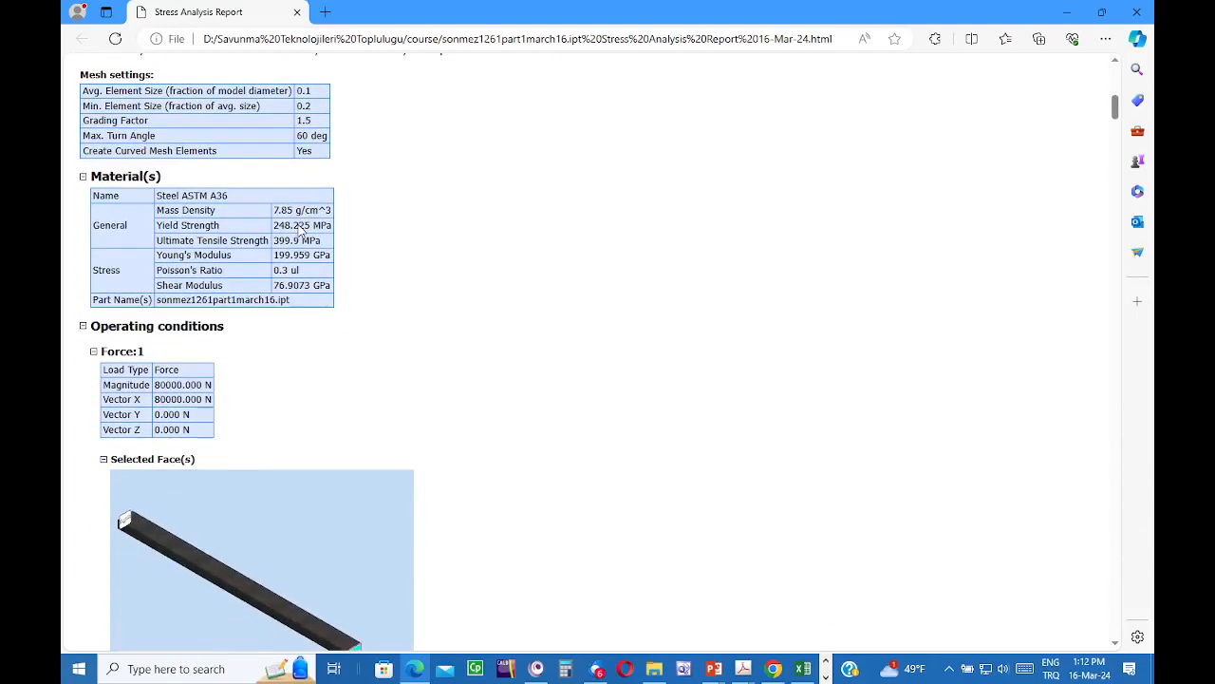
scroll(300, 228, down, 9)
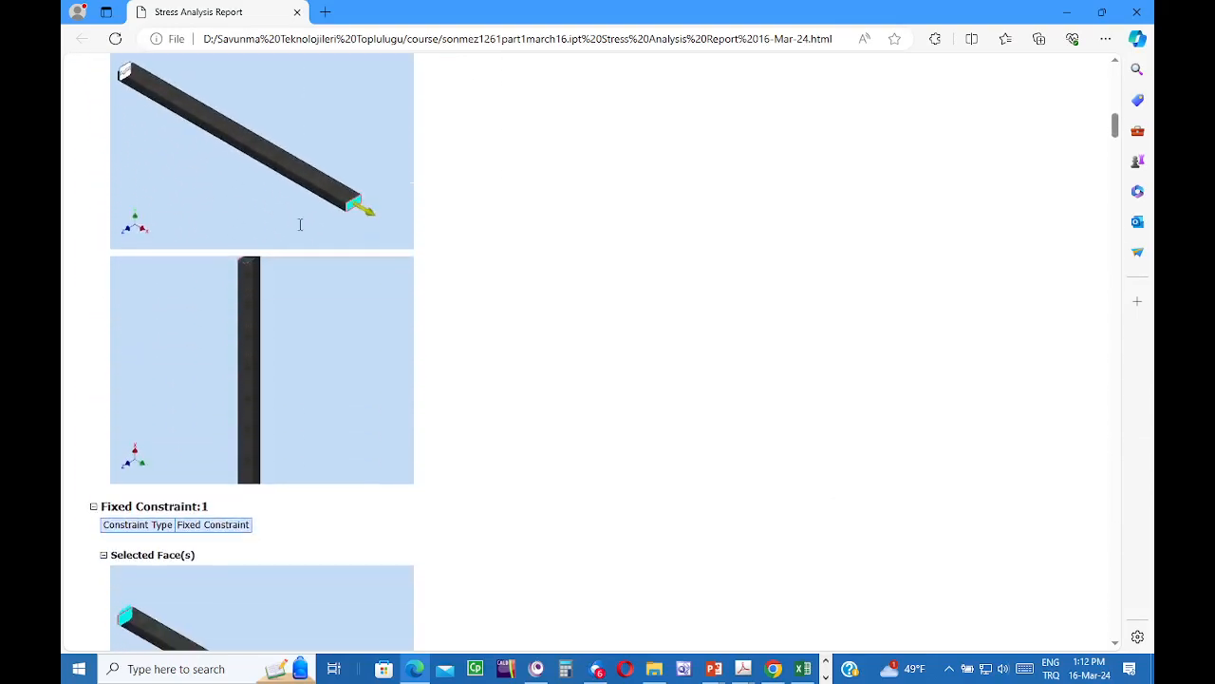
scroll(300, 231, down, 10)
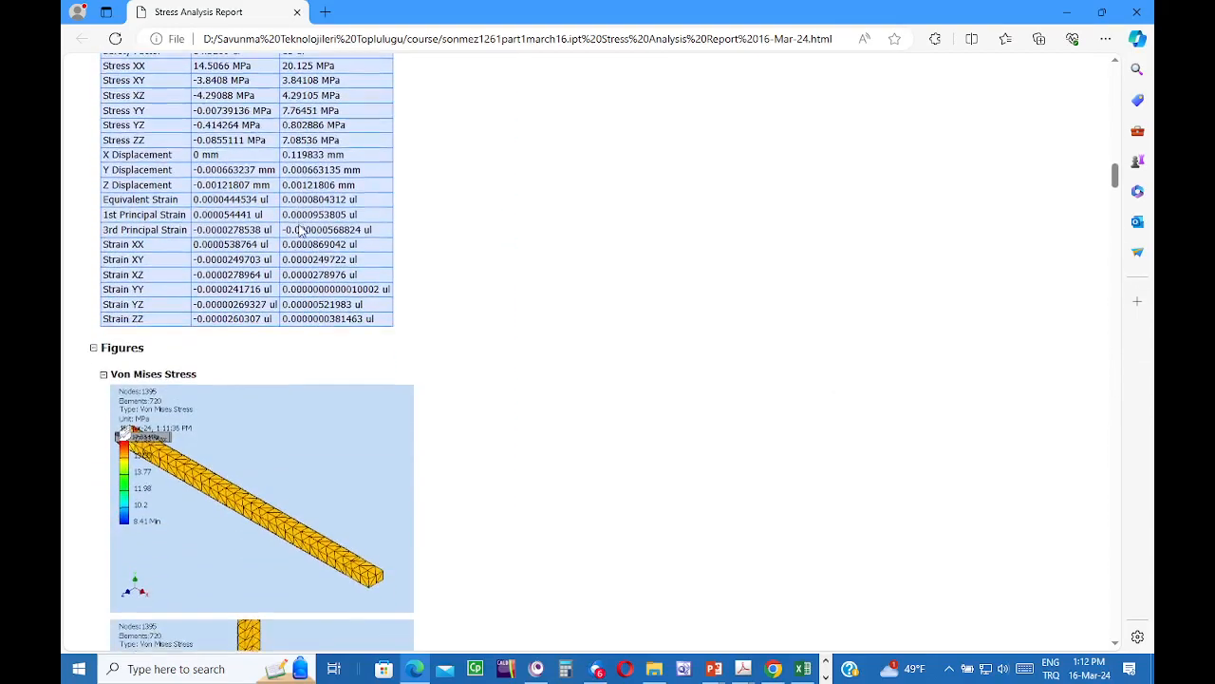
scroll(295, 243, up, 3)
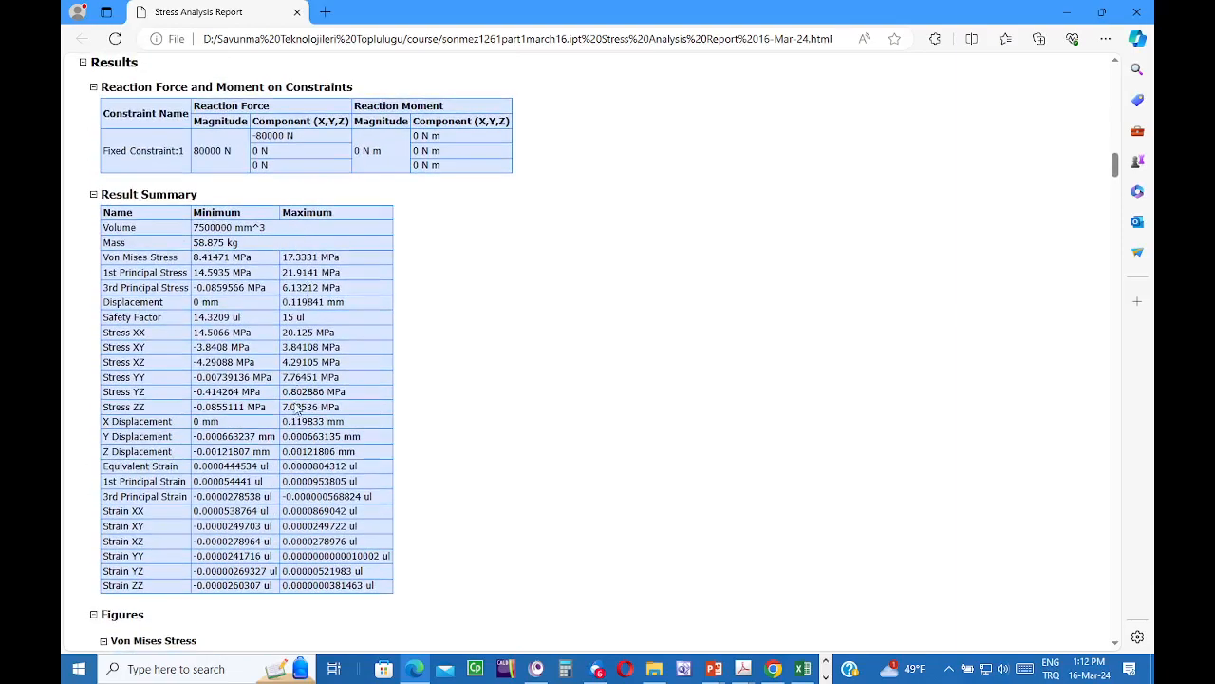
scroll(292, 358, down, 20)
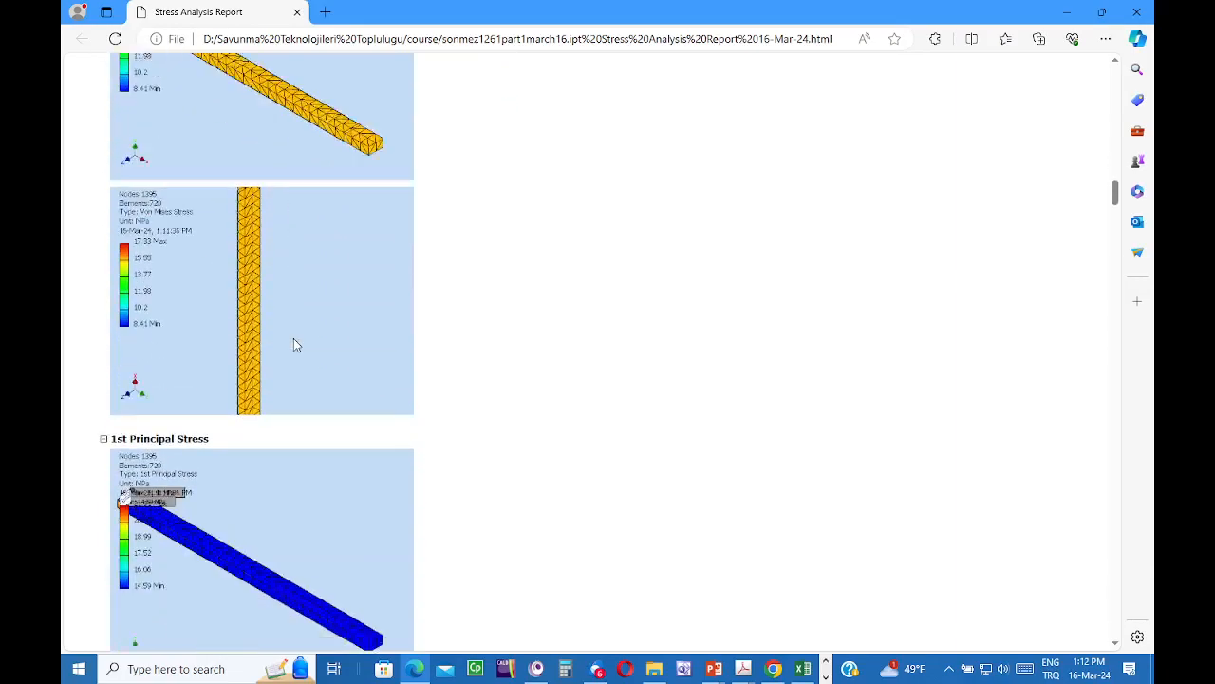
scroll(296, 342, down, 20)
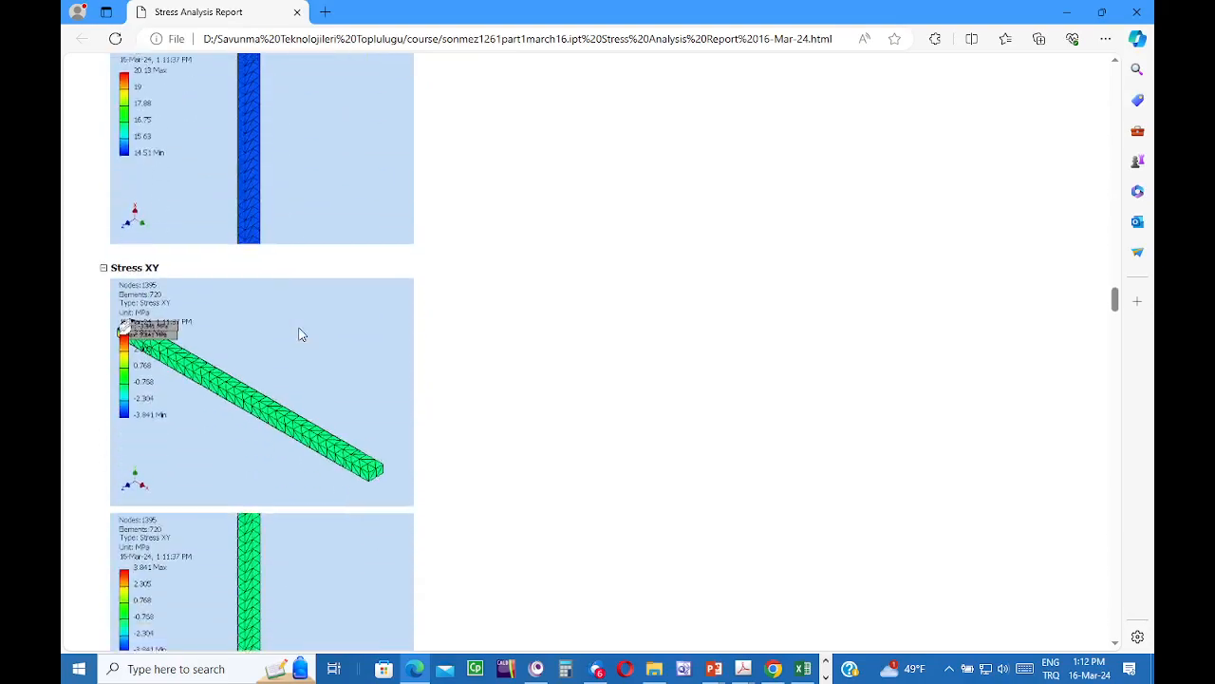
scroll(299, 334, down, 3)
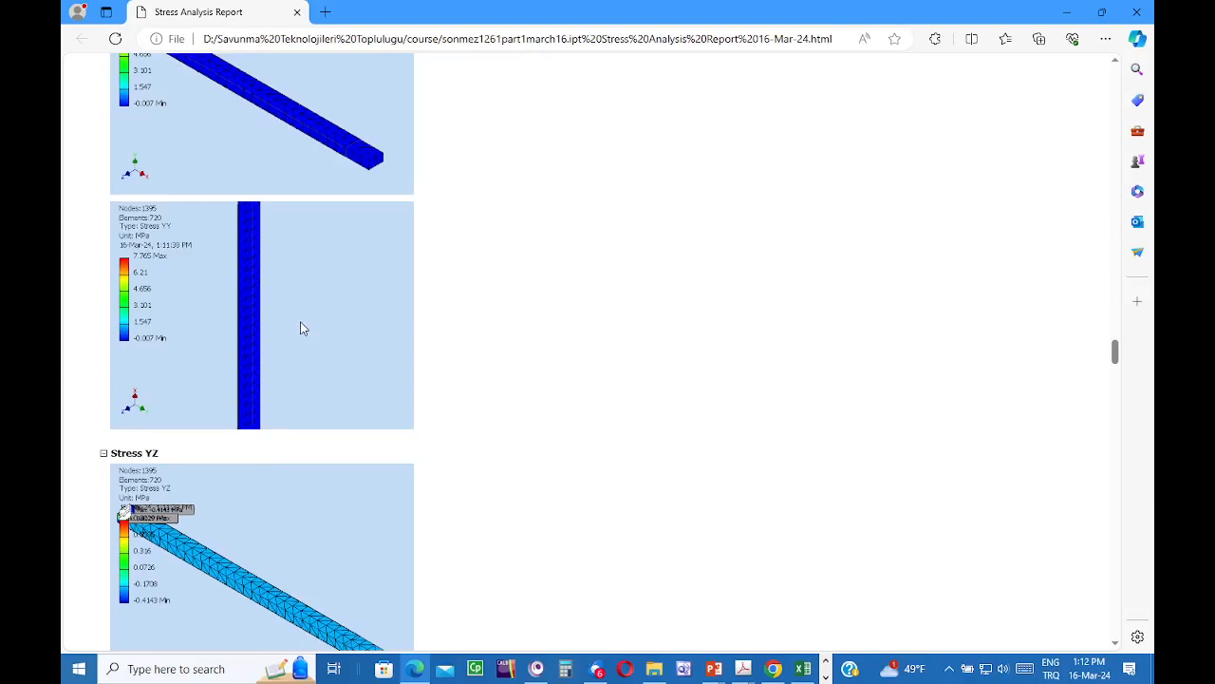
scroll(300, 326, down, 20)
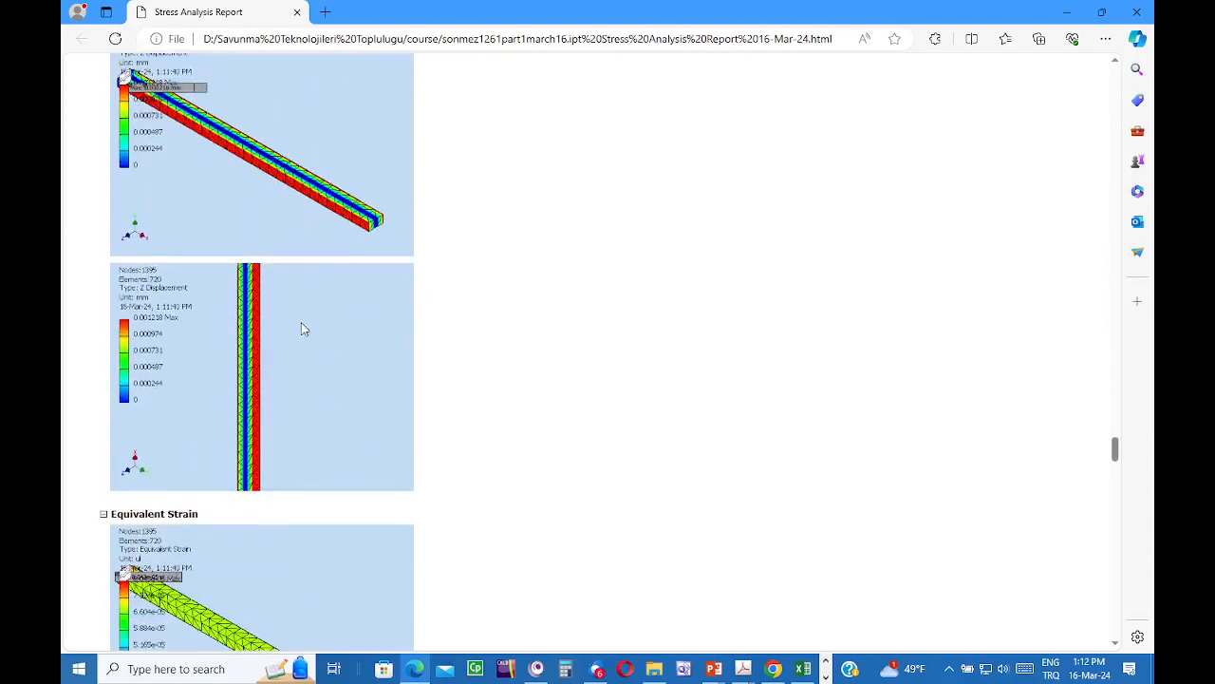
scroll(301, 321, down, 20)
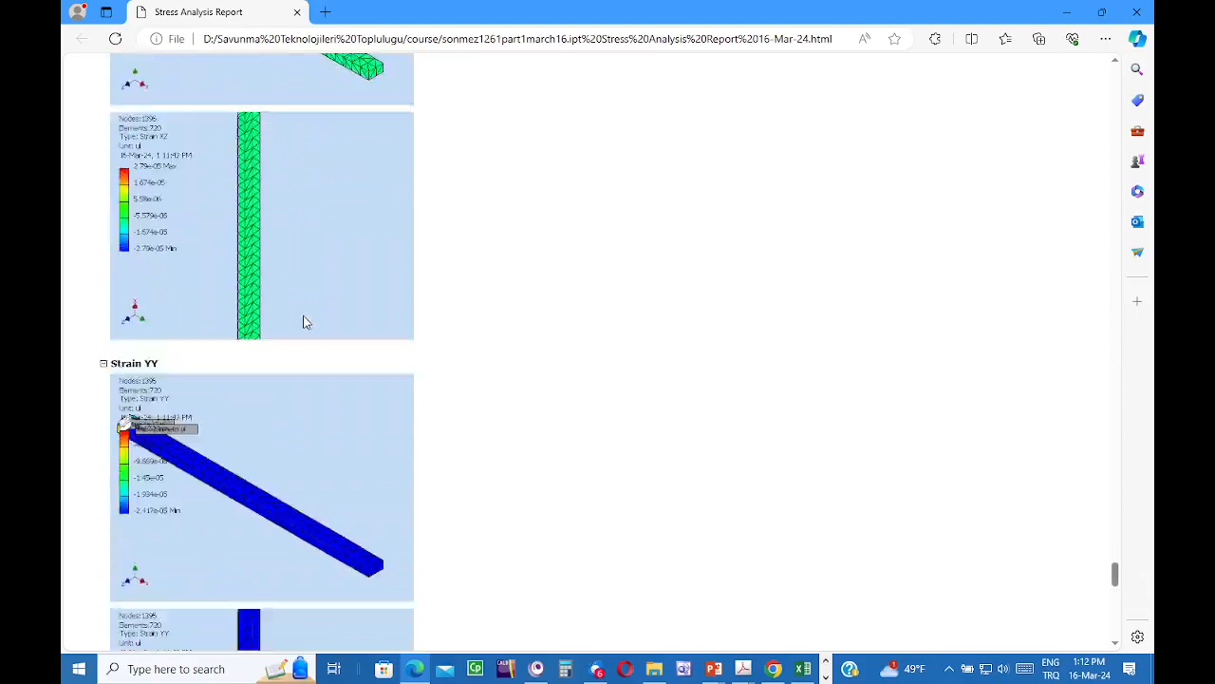
scroll(304, 321, down, 8)
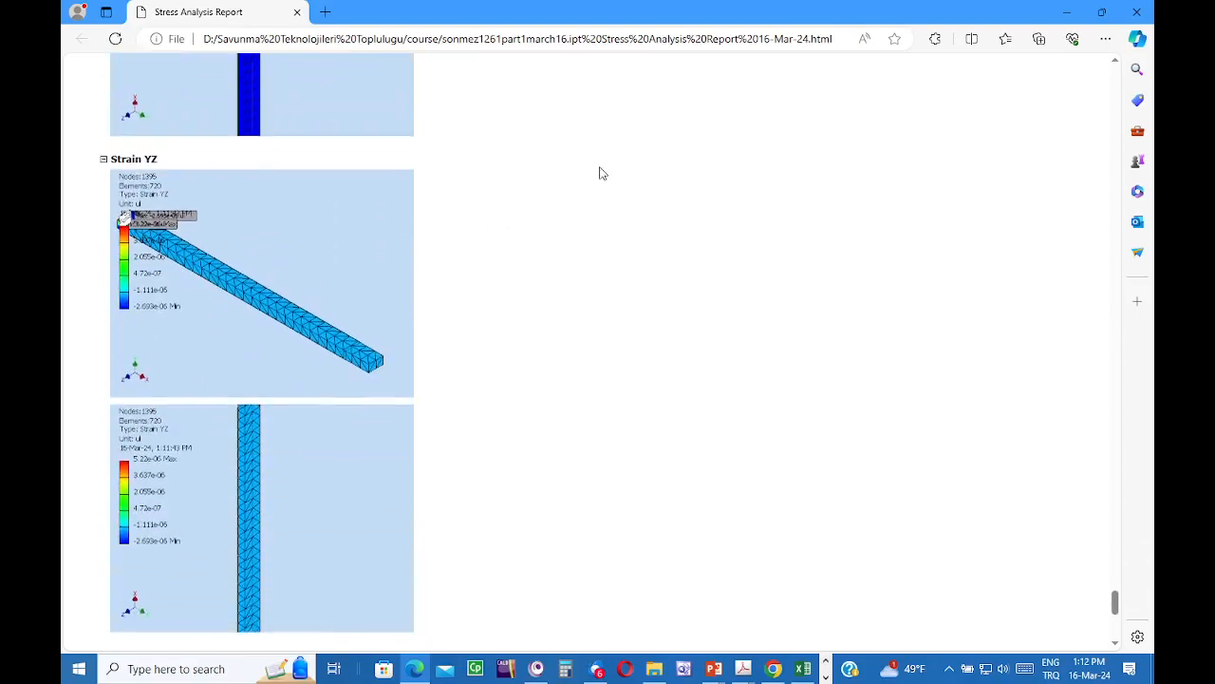
- Close the Edge report window and finish the stress analysis
click(1140, 16)
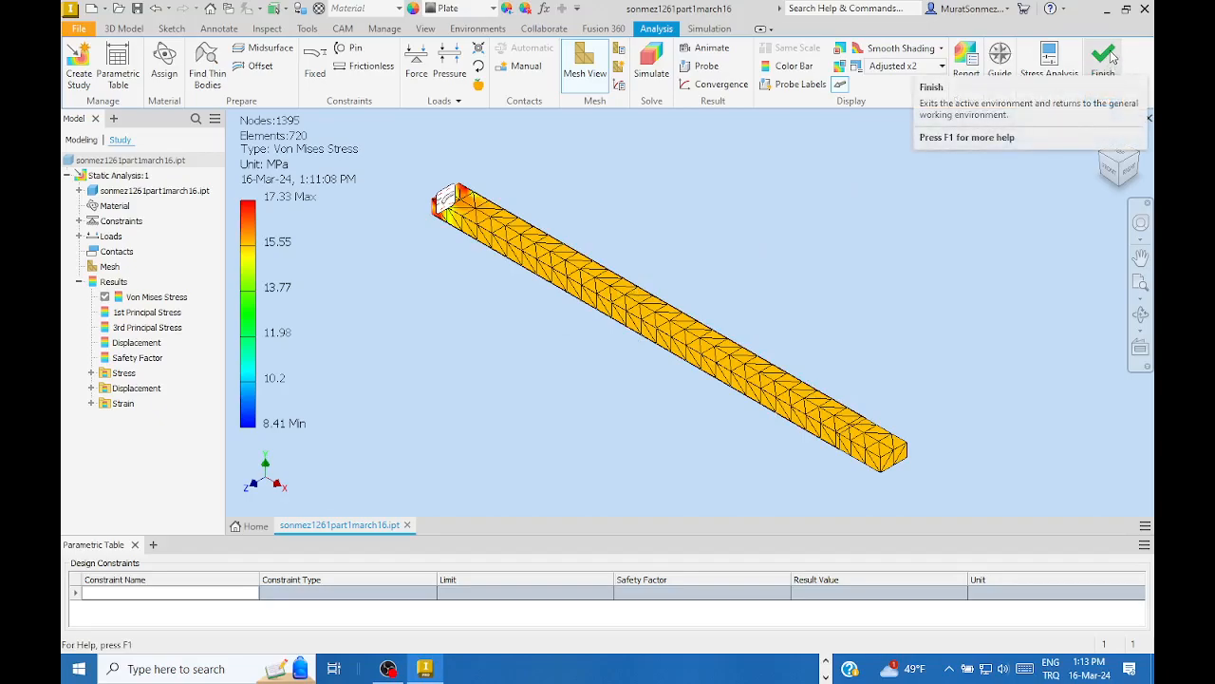
click(1111, 57)
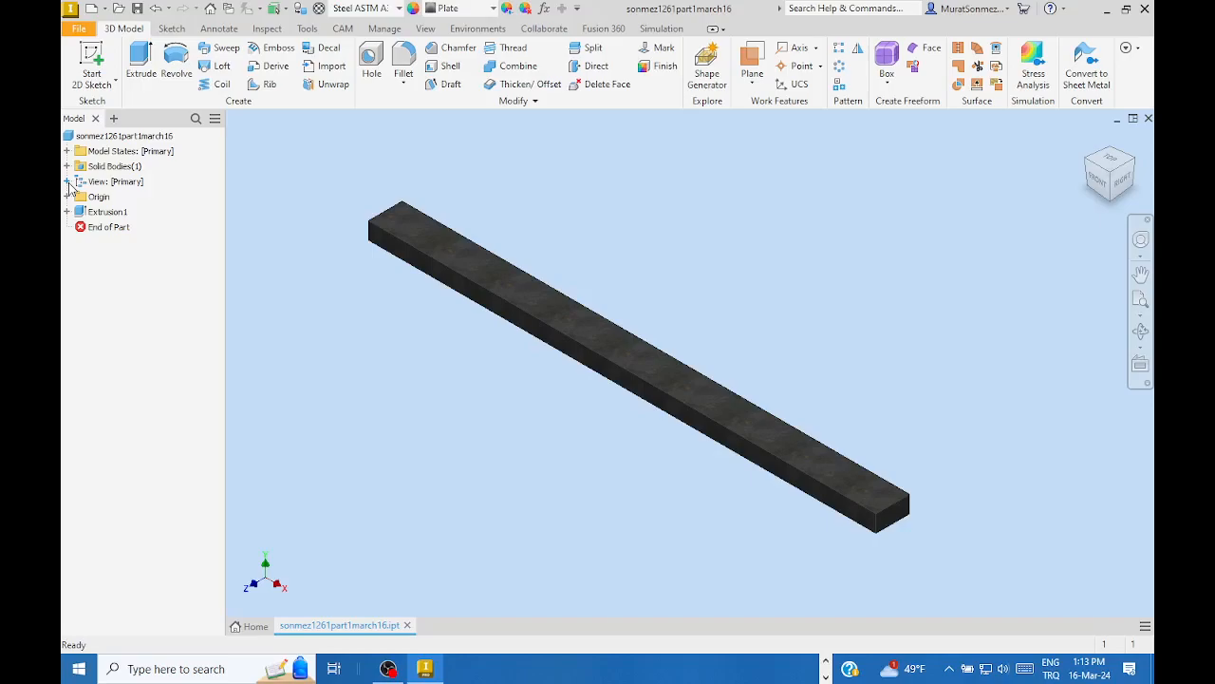
- Save the steel bar part, now back in plain part modelling
click(137, 10)
click(824, 663)
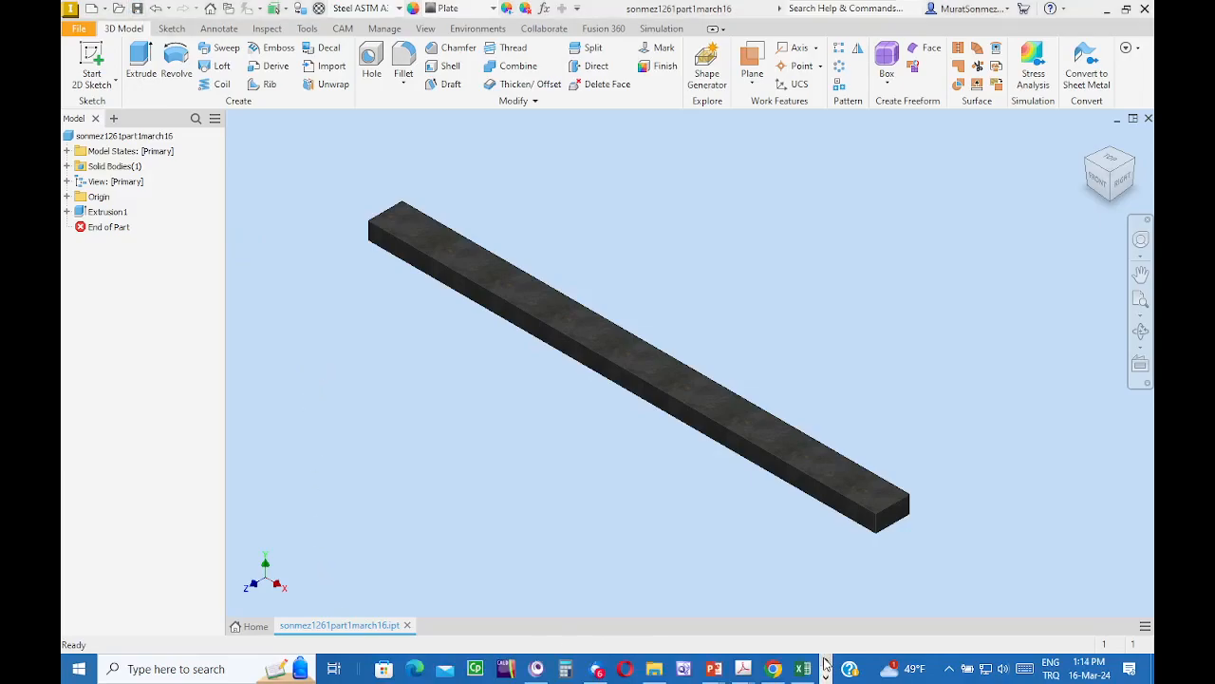
- Show the course folder in File Explorer and select the Stress Analysis Report HTML file
click(655, 669)
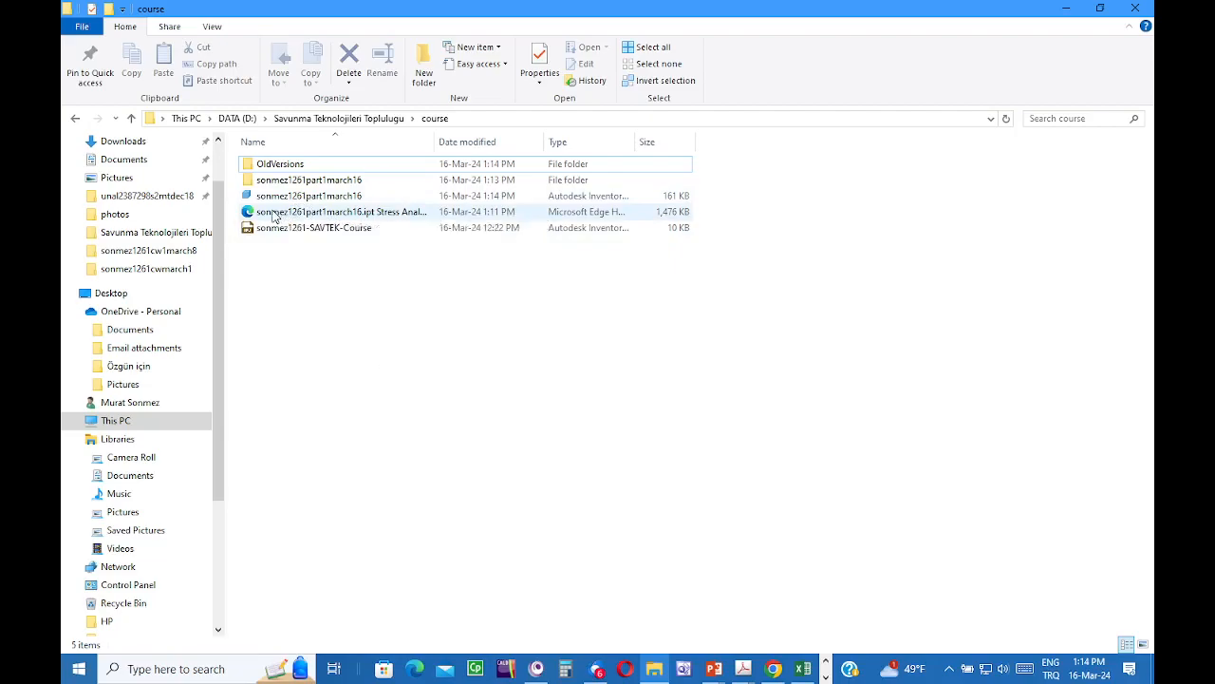
click(274, 213)
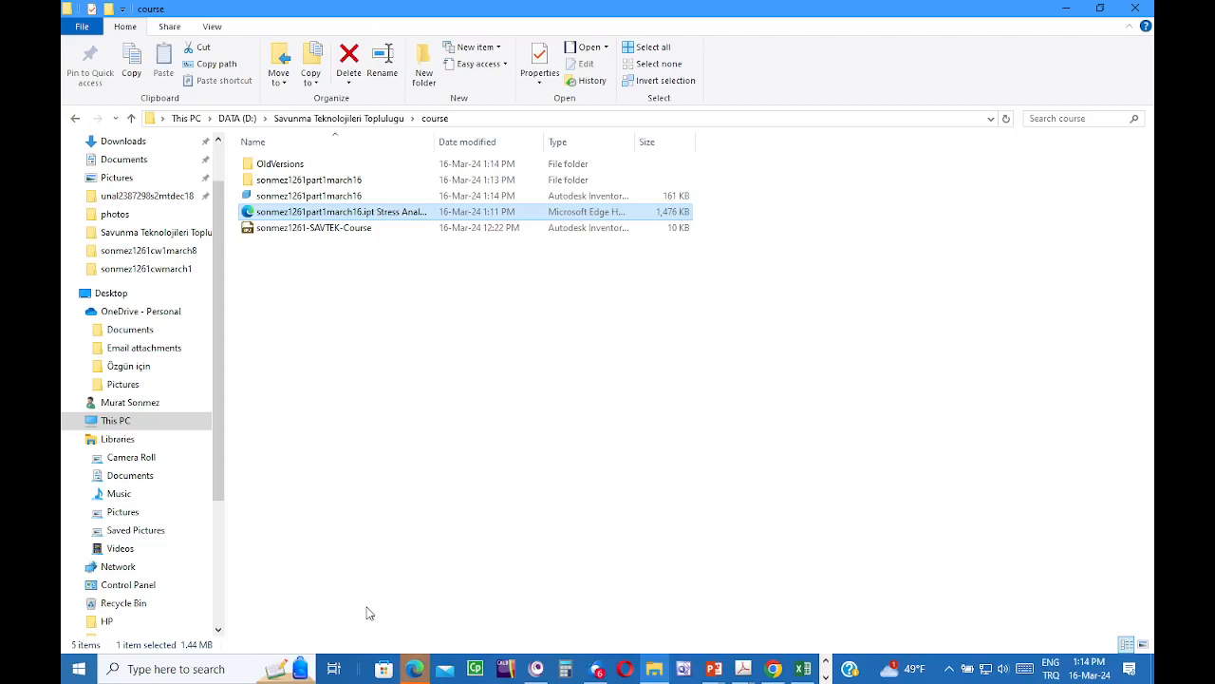
click(415, 668)
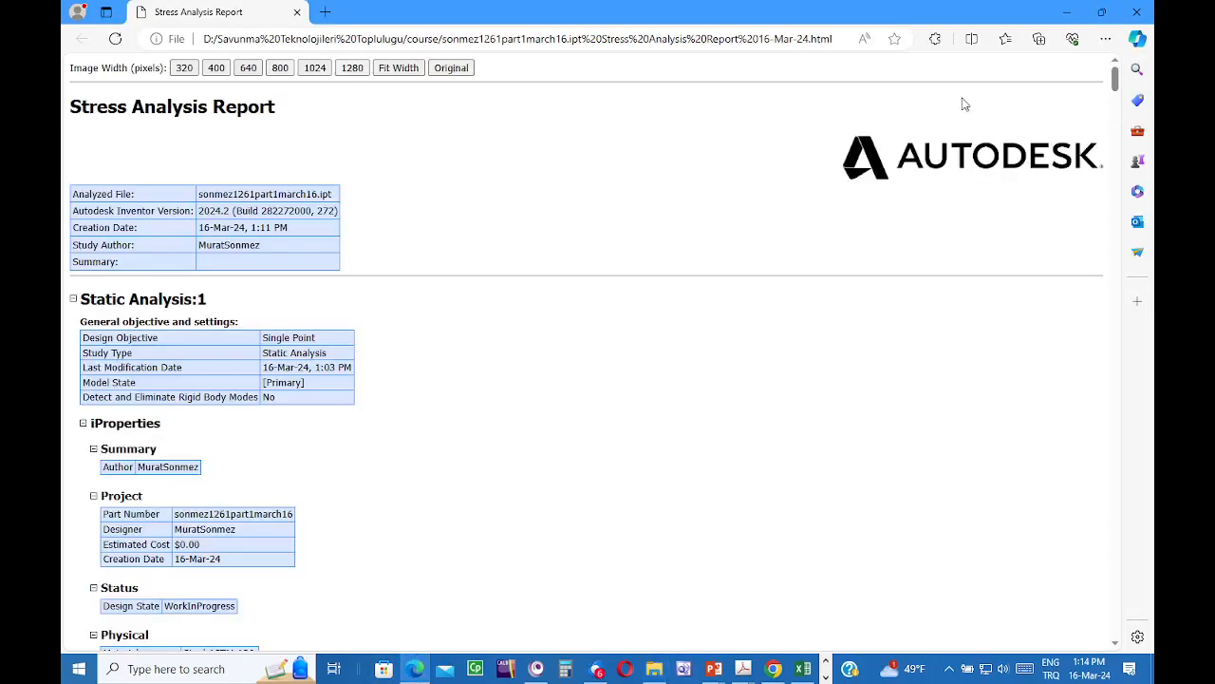
click(1136, 13)
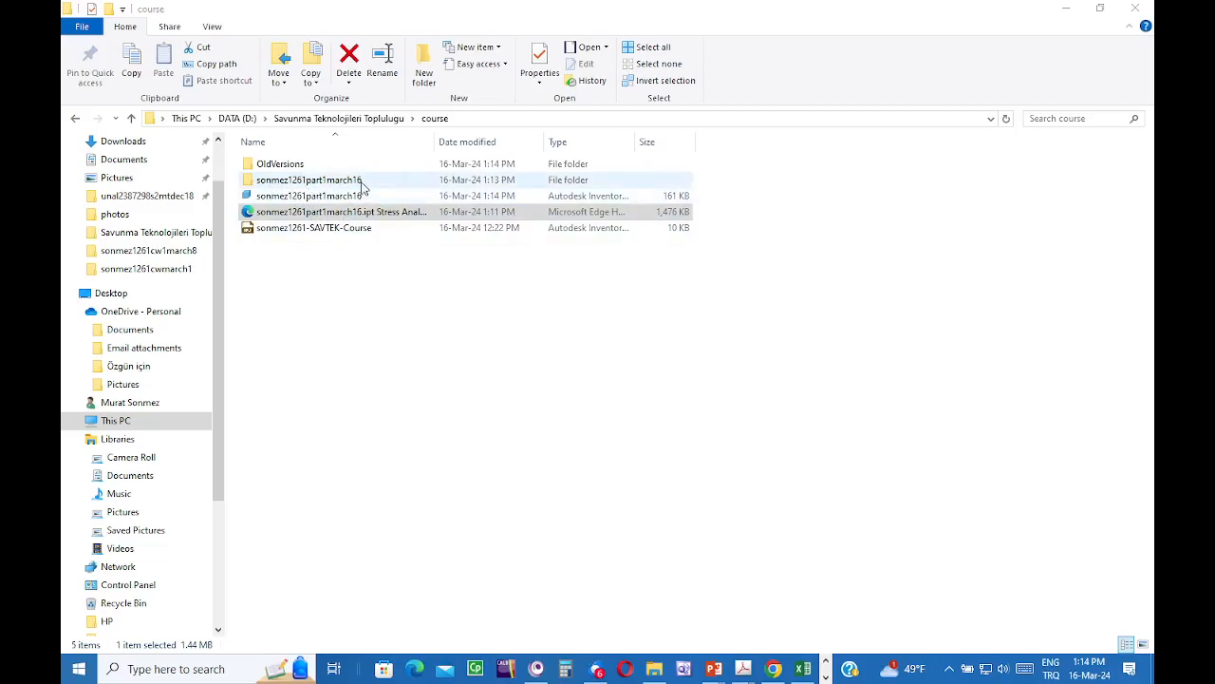
- Browse sonmez1261part1march16 > AiP > FEA, then go back up to Savunma Teknolojileri Toplulugu
double_click(343, 181)
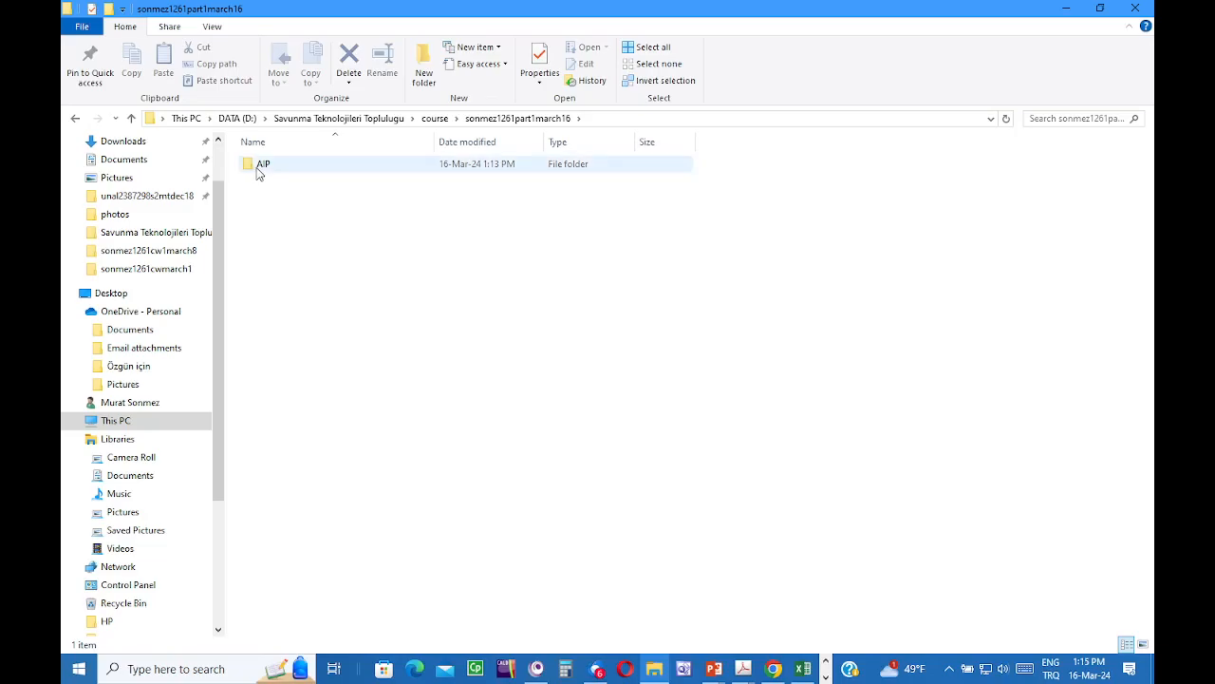
mouse_move(257, 173)
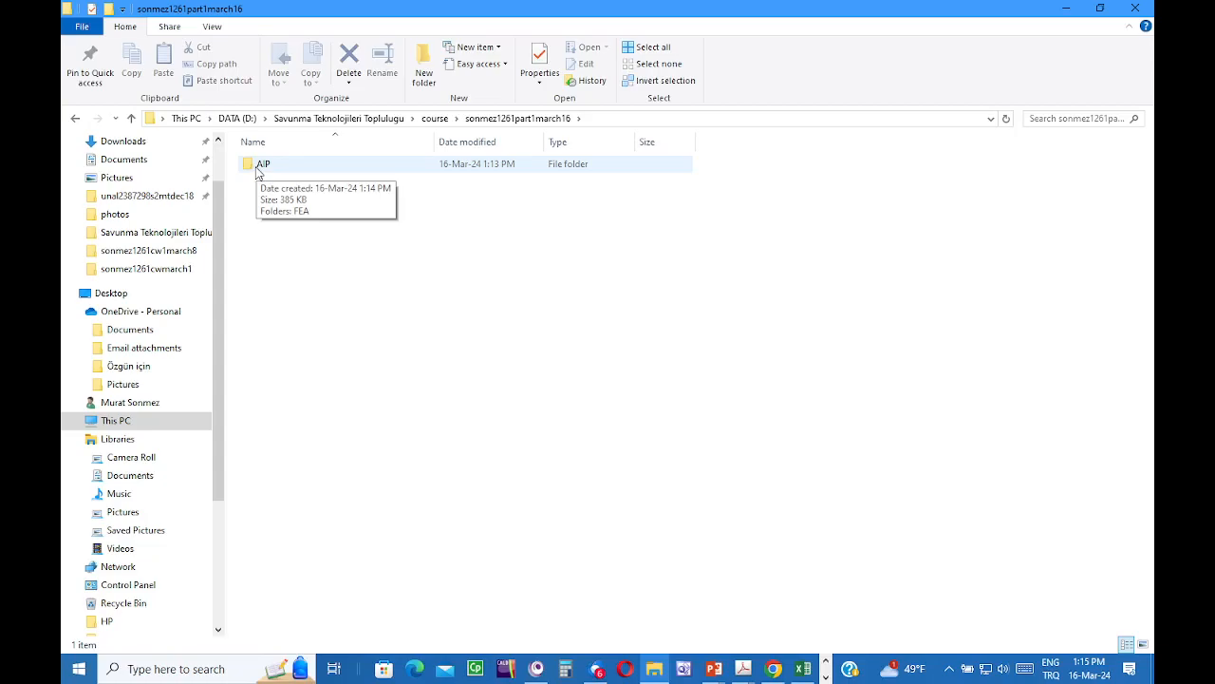
double_click(258, 169)
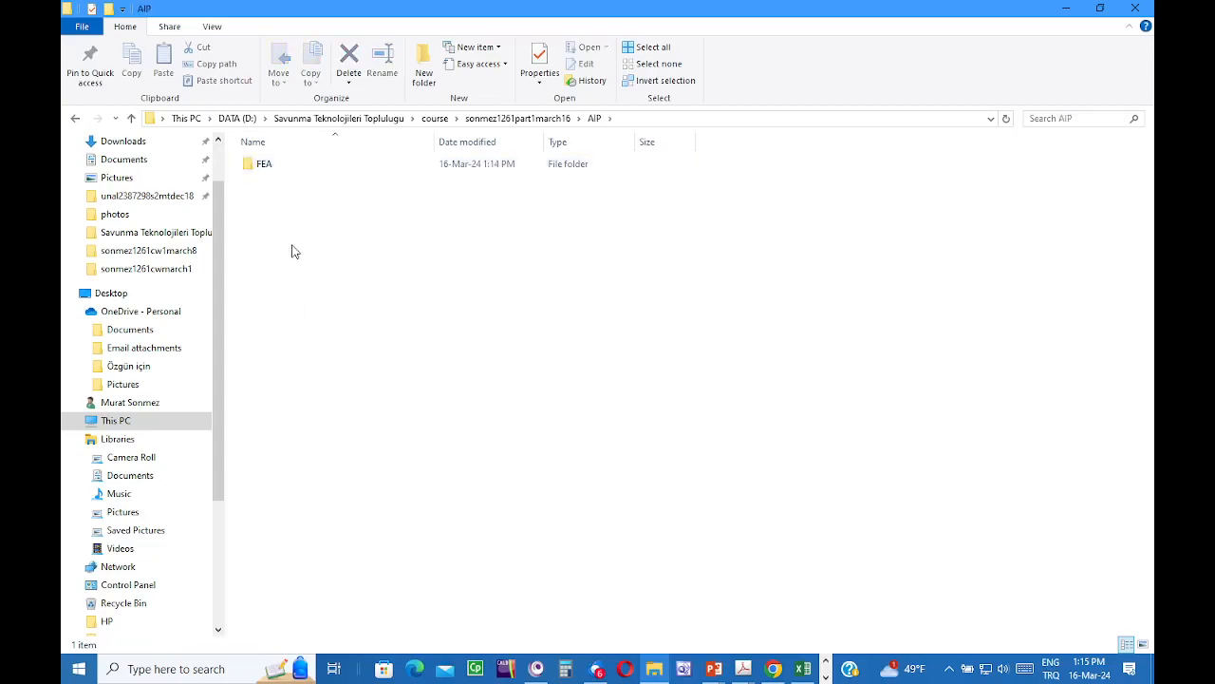
double_click(265, 169)
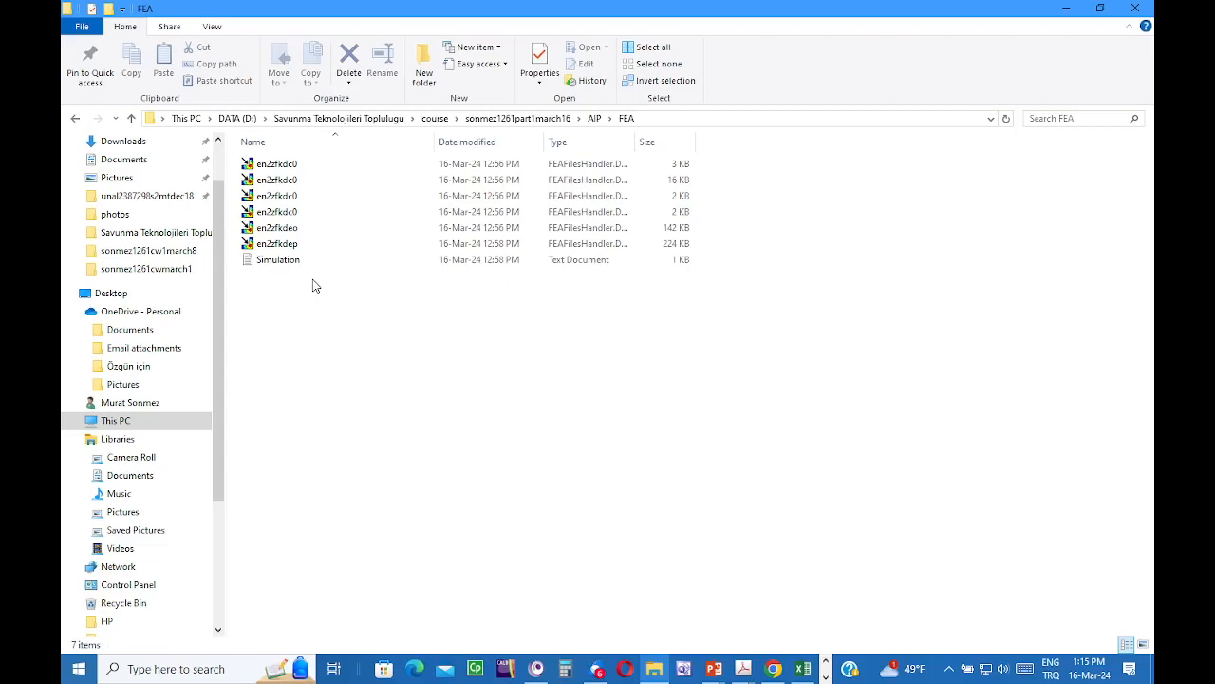
click(437, 118)
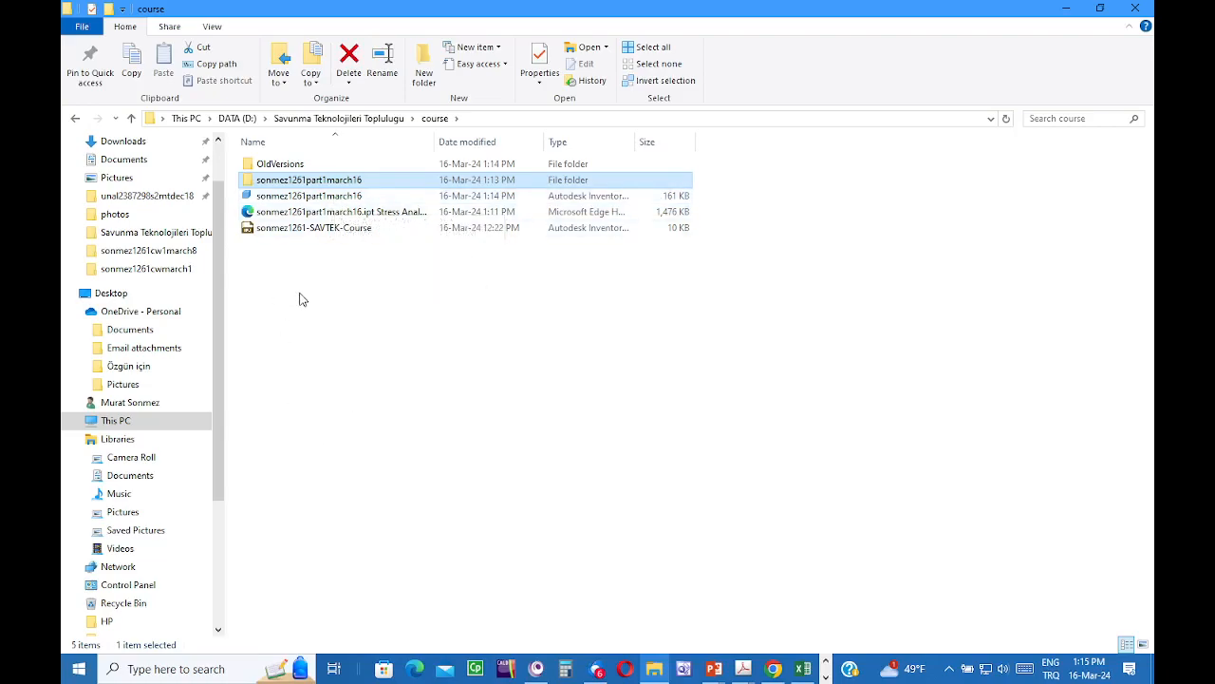
click(328, 119)
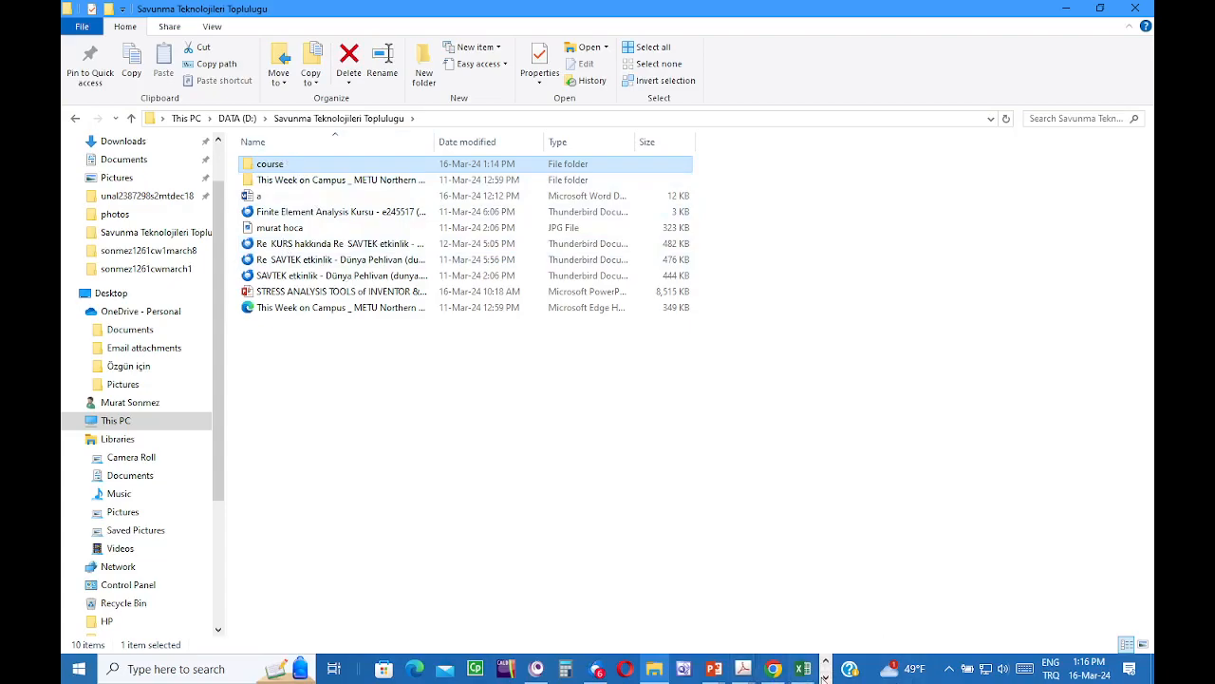
- Switch back to Inventor and start Inventor Nastran, creating the Linear Static Analysis 1
click(824, 676)
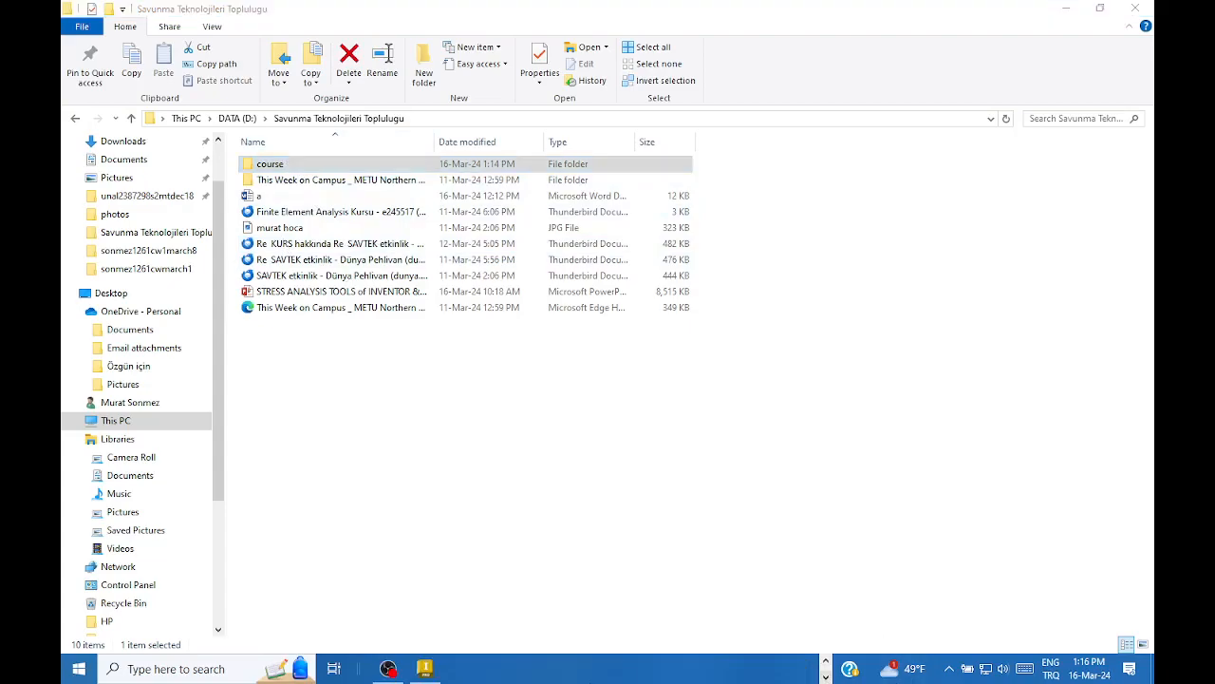
click(425, 668)
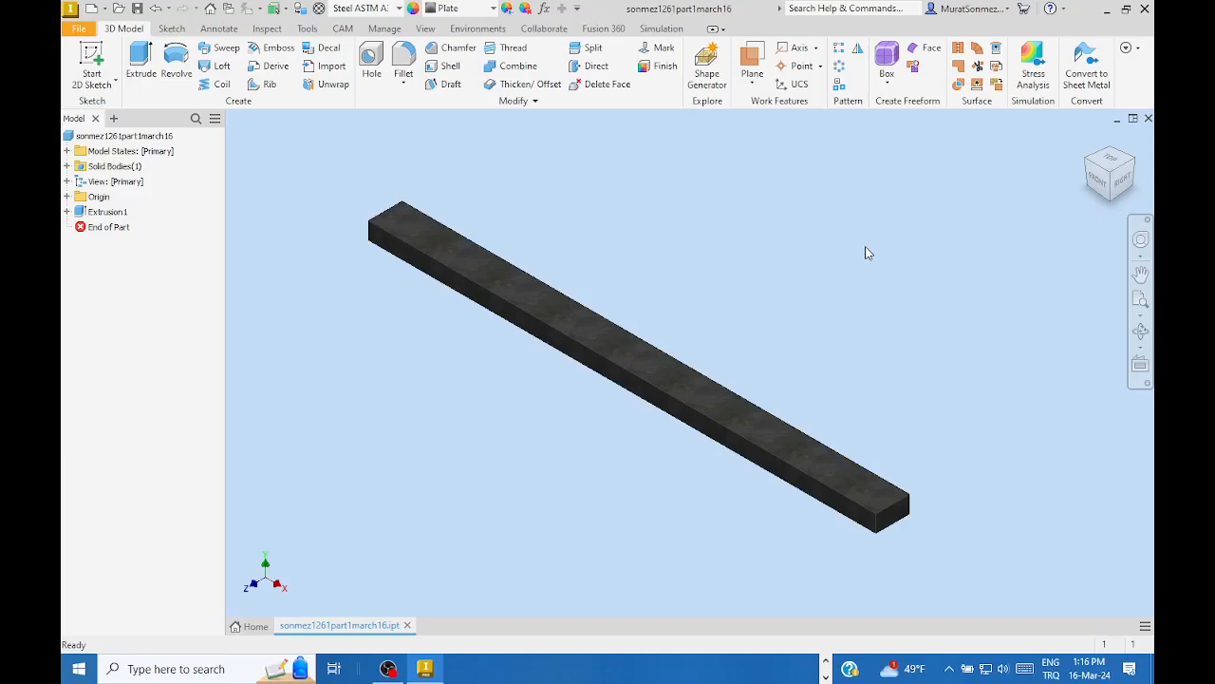
click(474, 29)
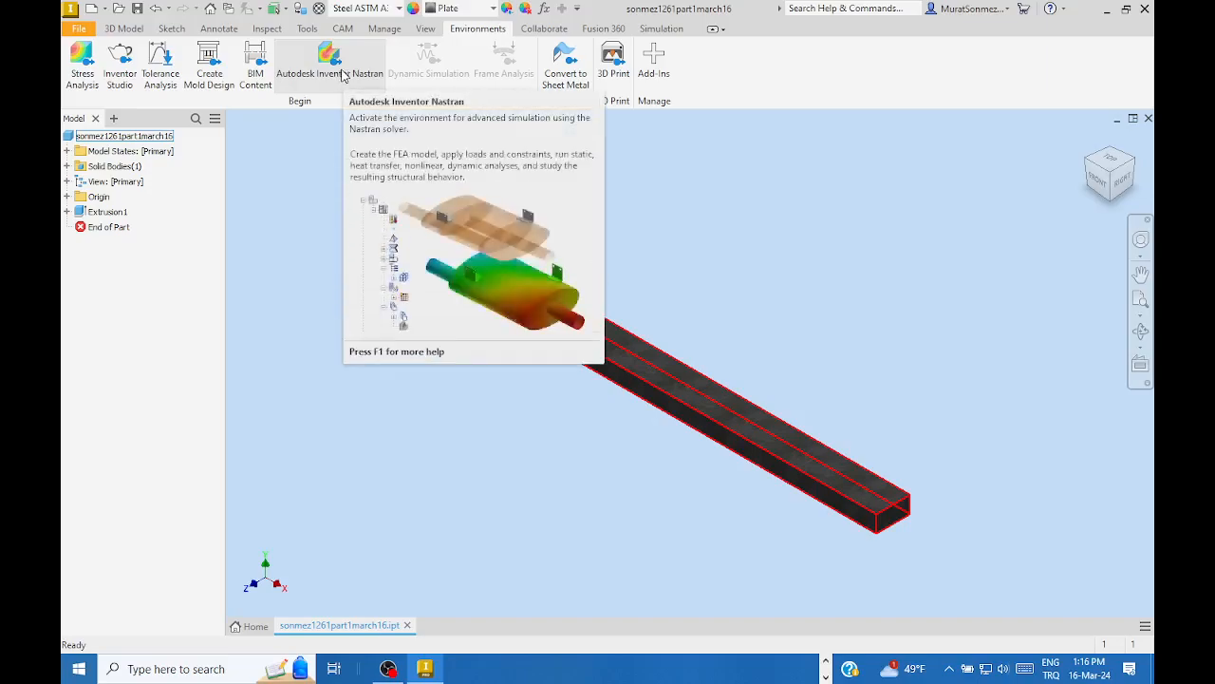
click(335, 60)
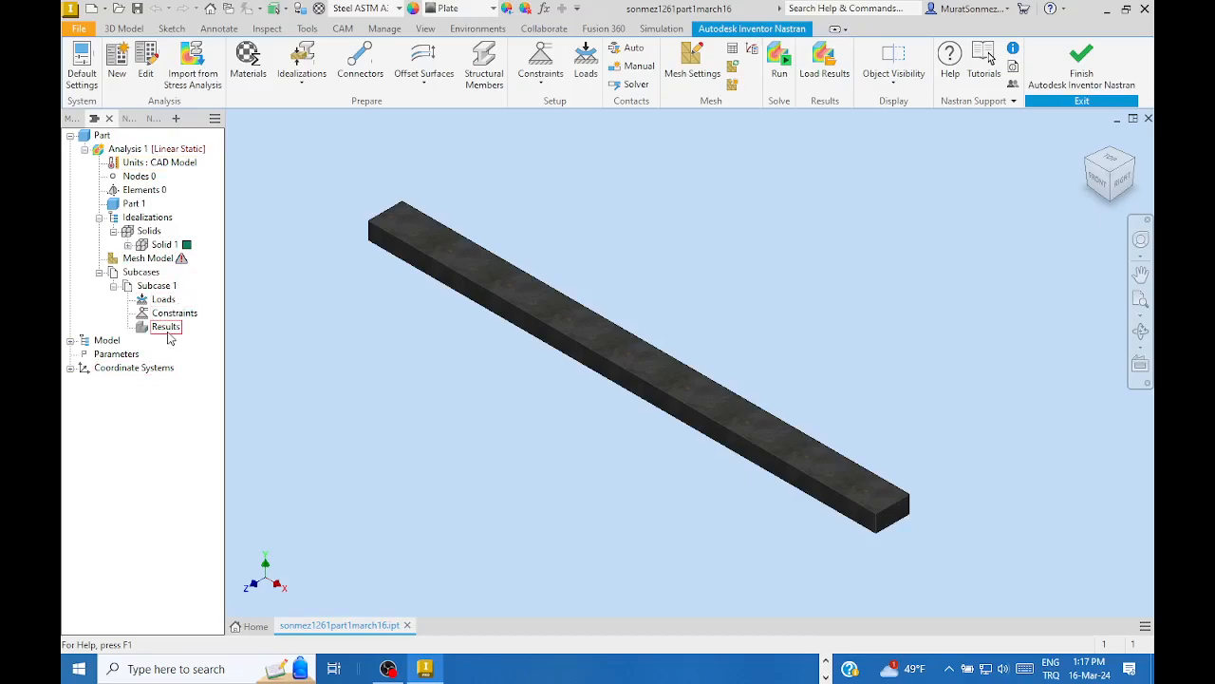
mouse_move(182, 258)
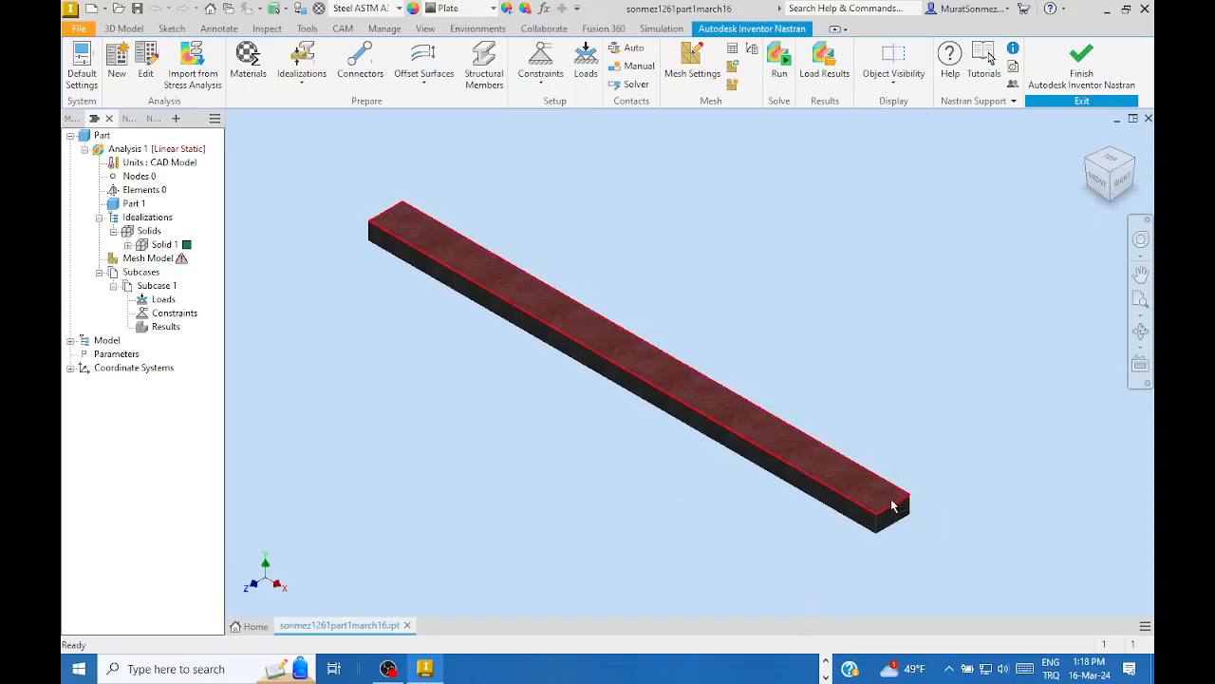
mouse_move(914, 527)
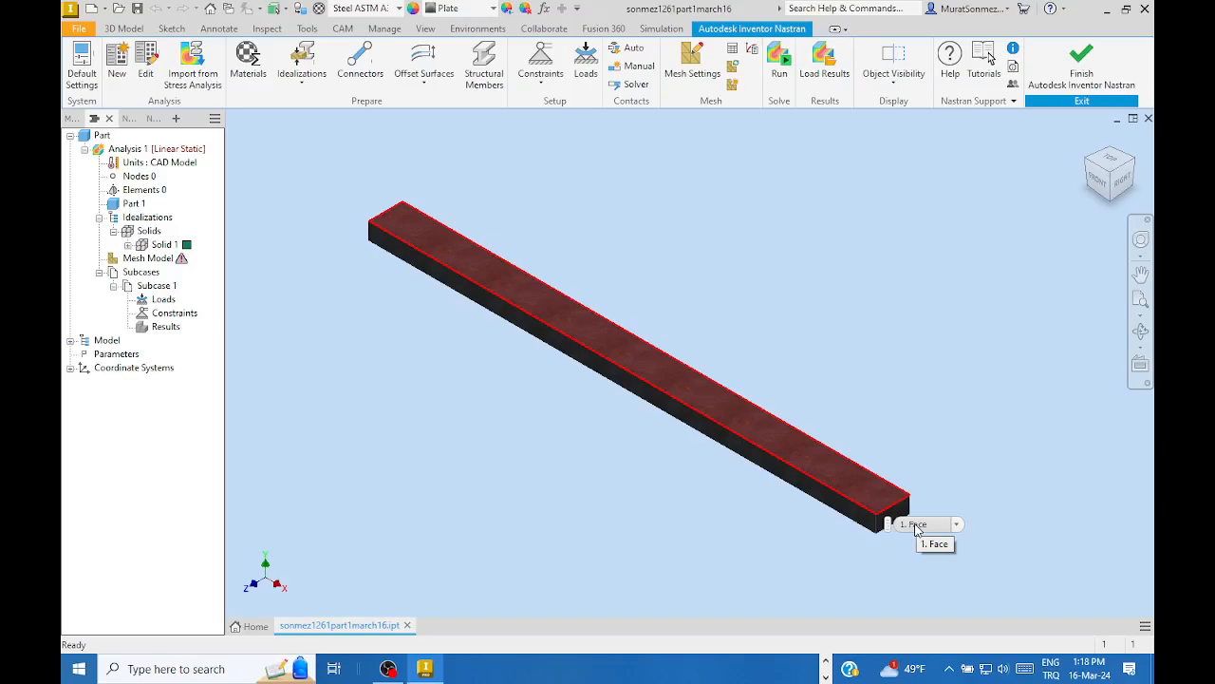
click(940, 566)
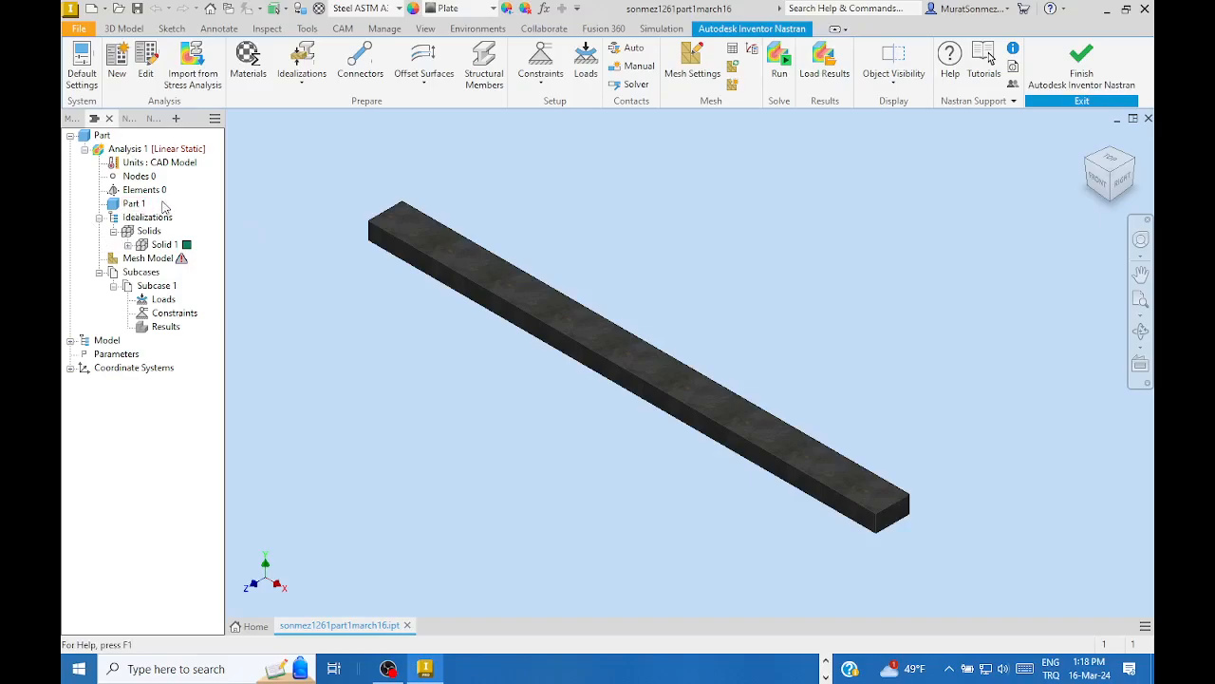
- Set Analysis 1's unit system to SI and keep its analysis type as Linear Static
click(145, 57)
drag(255, 72, 592, 152)
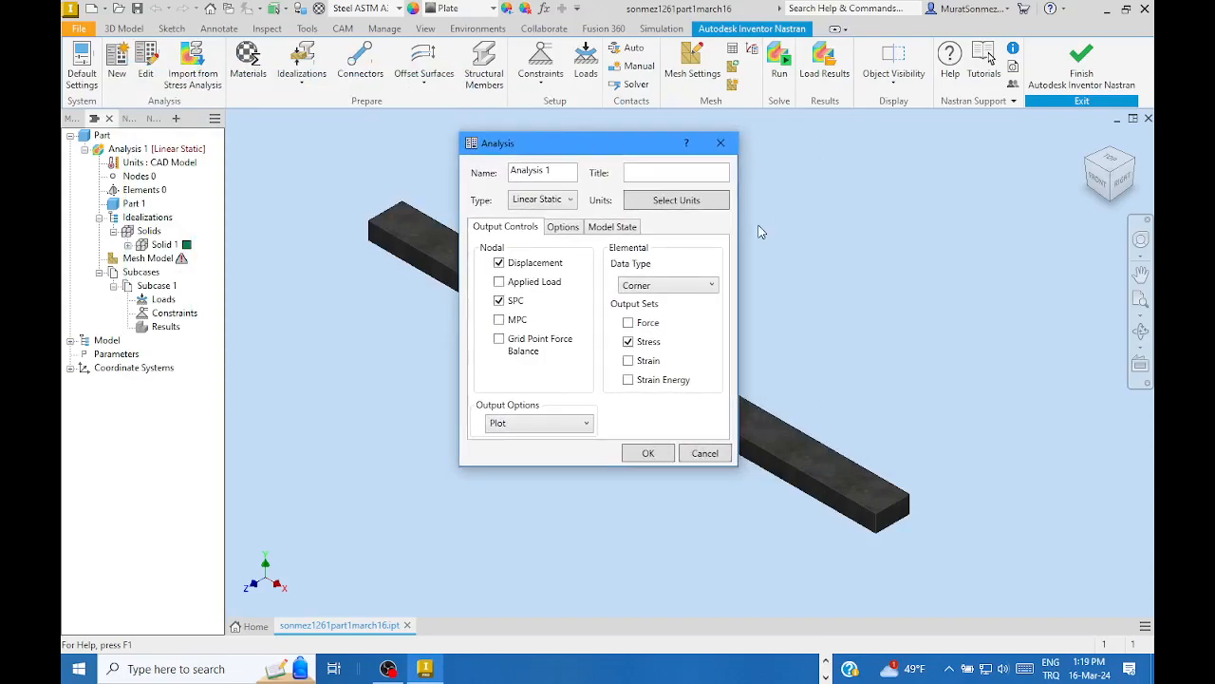
click(673, 203)
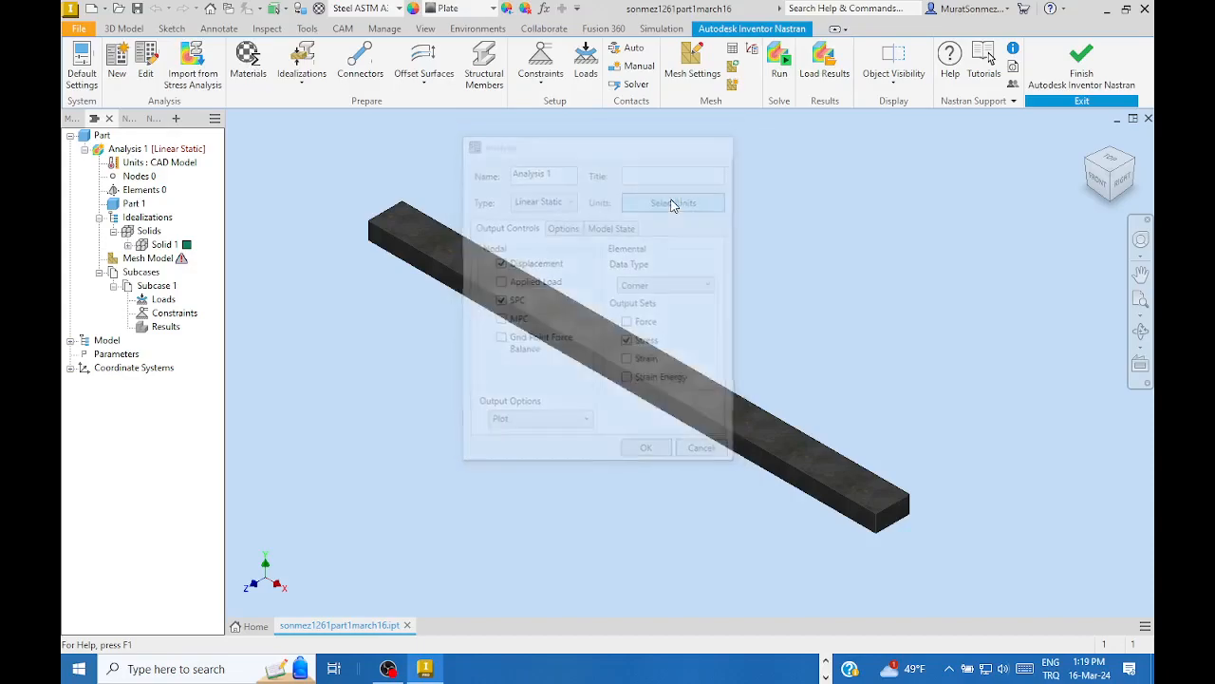
drag(280, 133, 603, 161)
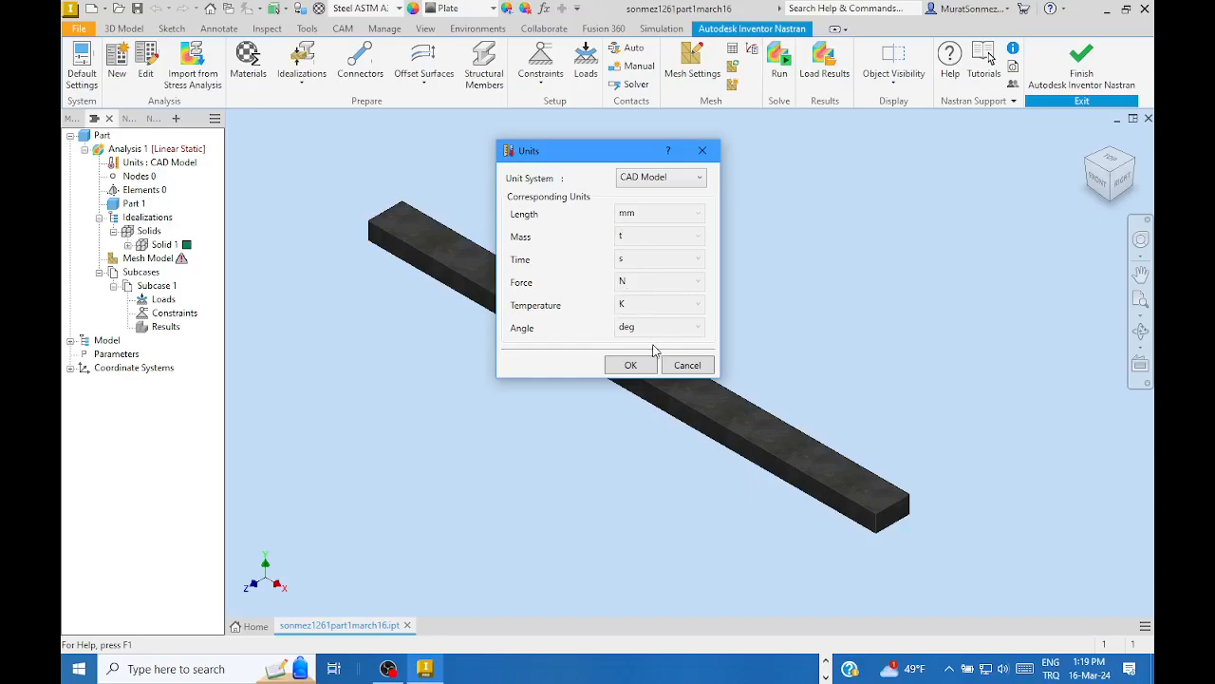
click(700, 180)
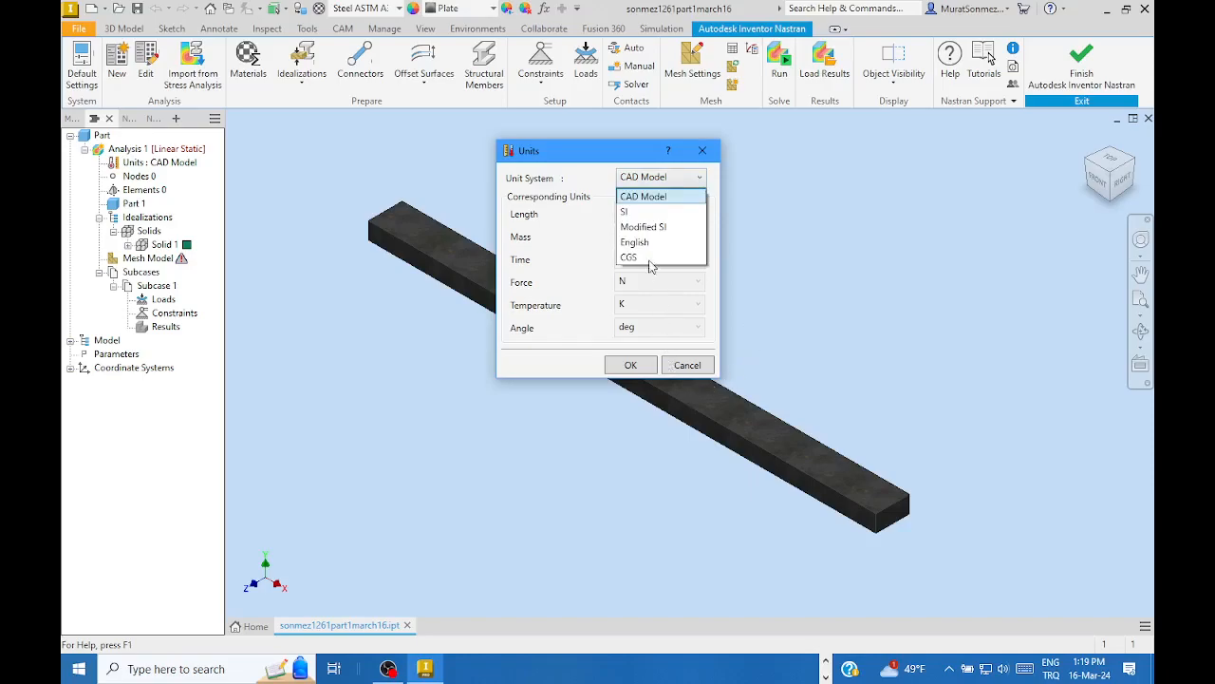
click(625, 215)
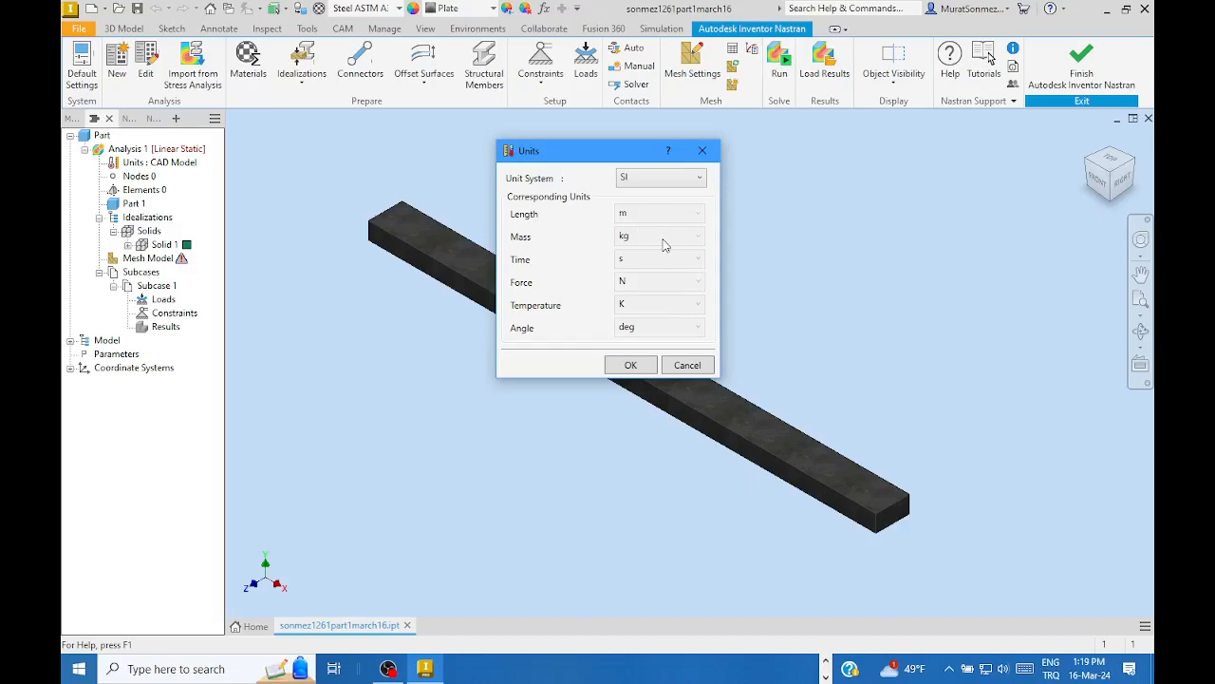
click(629, 367)
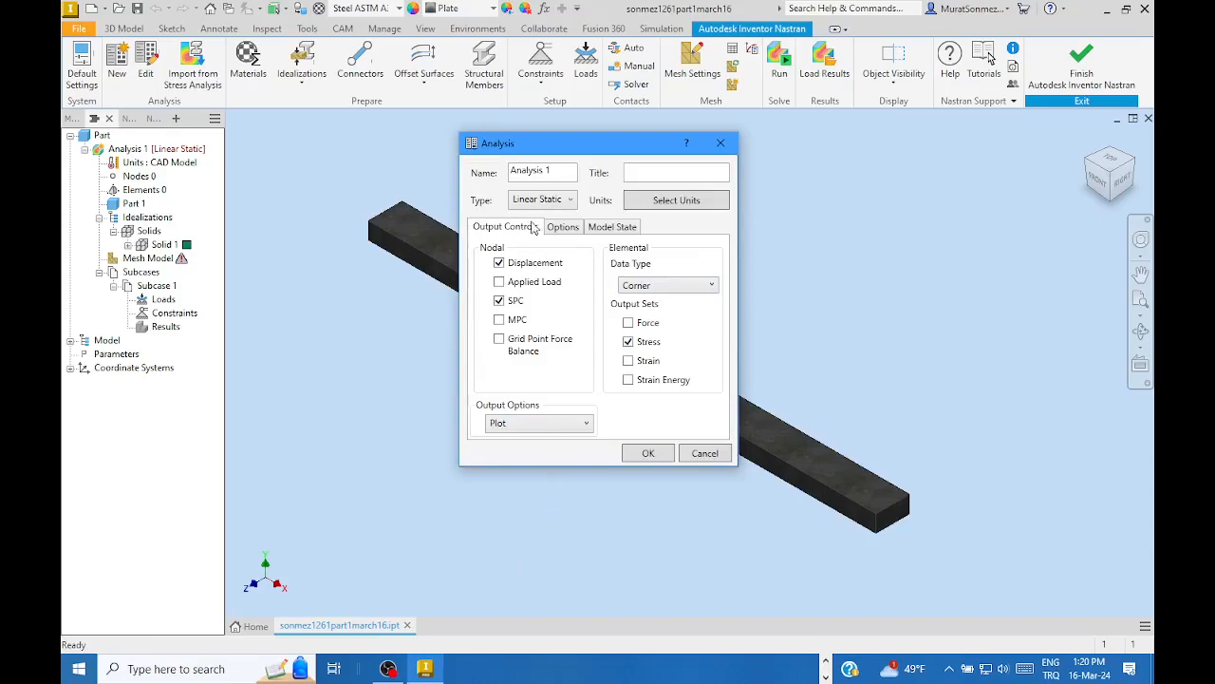
click(571, 201)
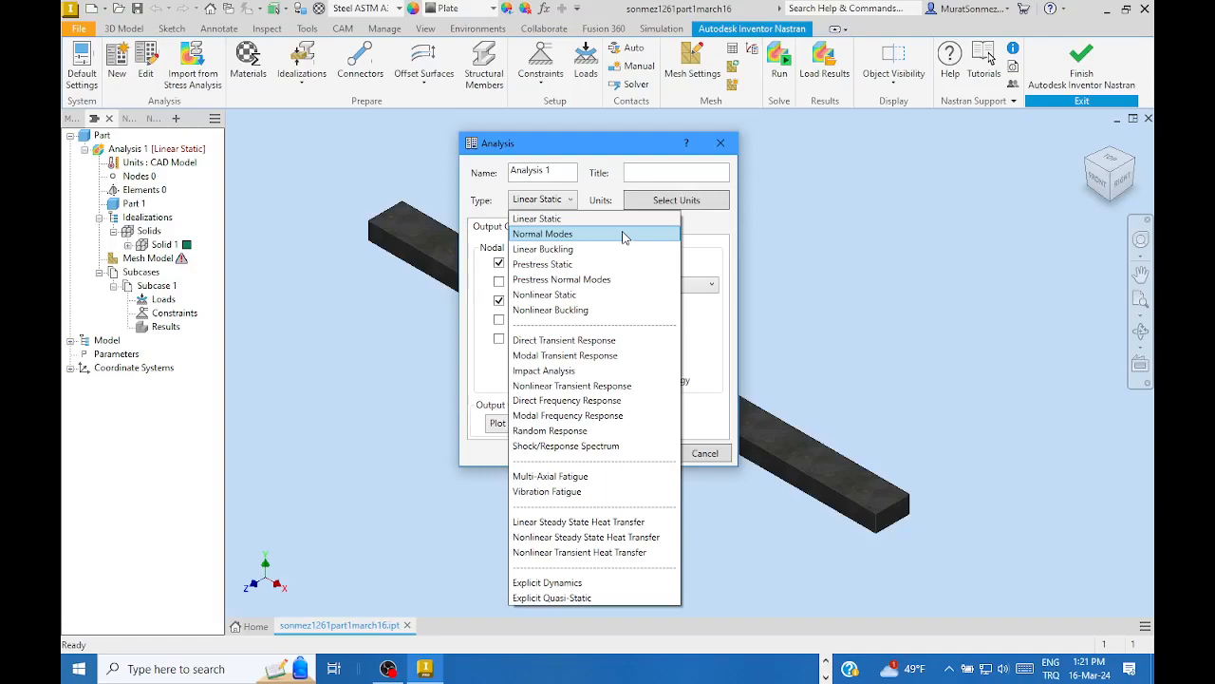
click(725, 143)
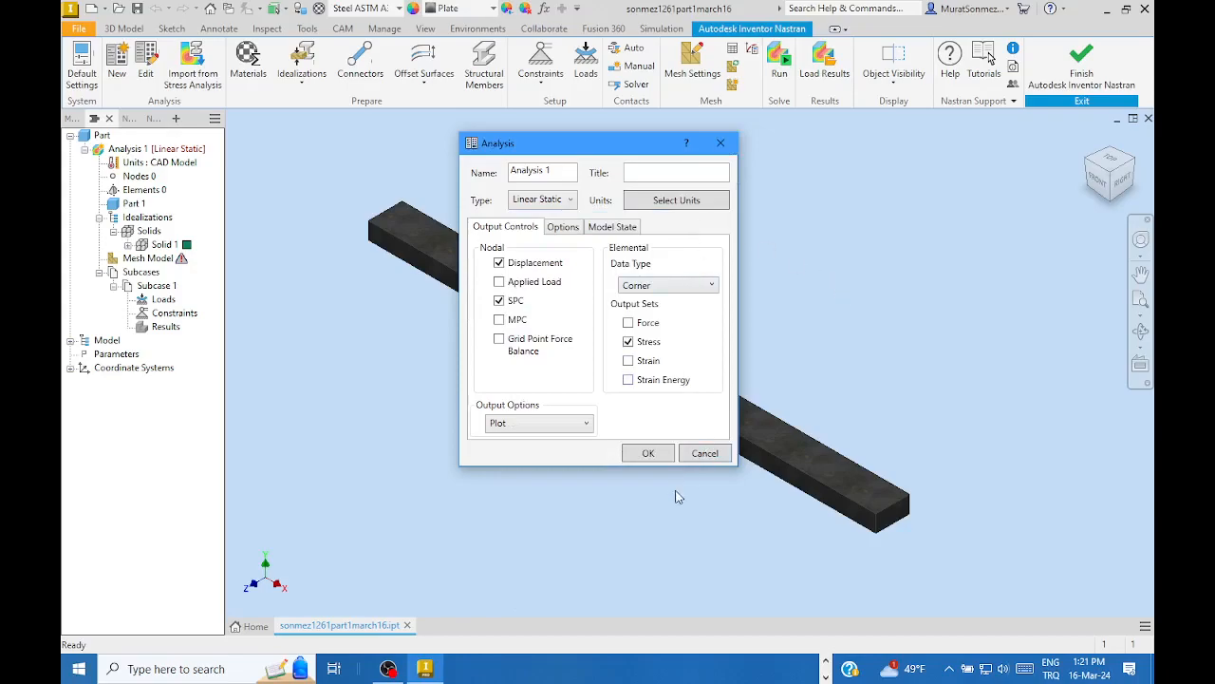
- Accept the Linear Static analysis, then define isotropic Material 2 (density 8027) from the material library
click(647, 453)
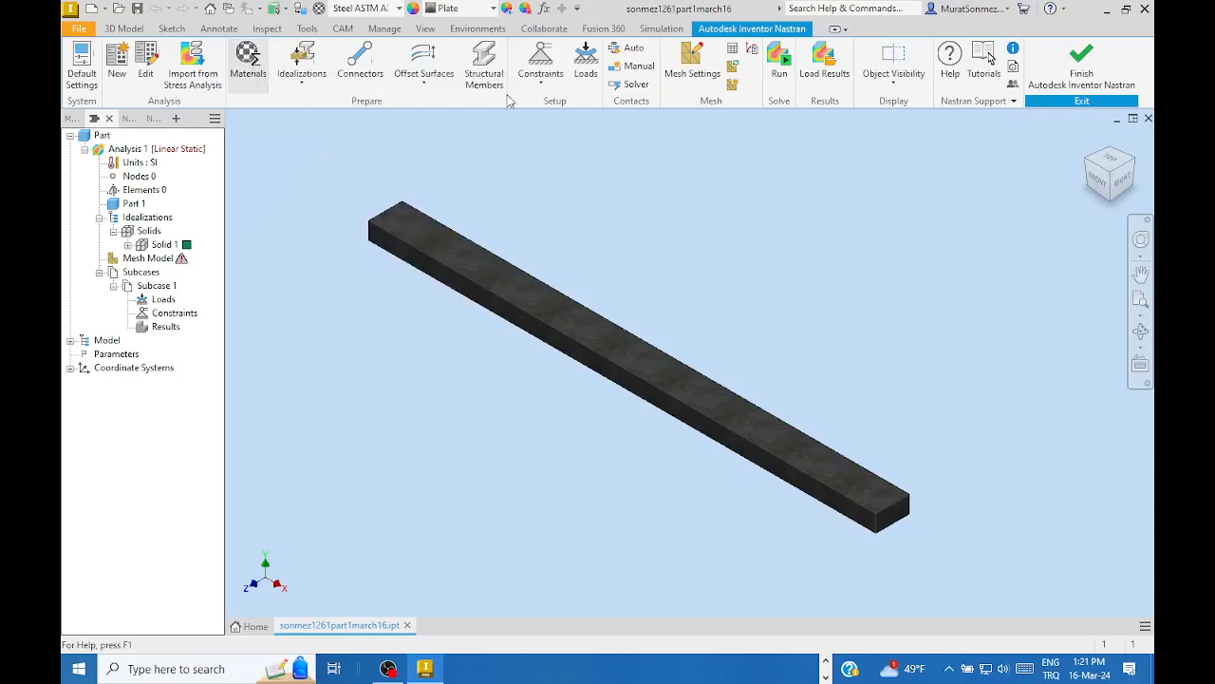
click(248, 59)
drag(573, 107, 621, 97)
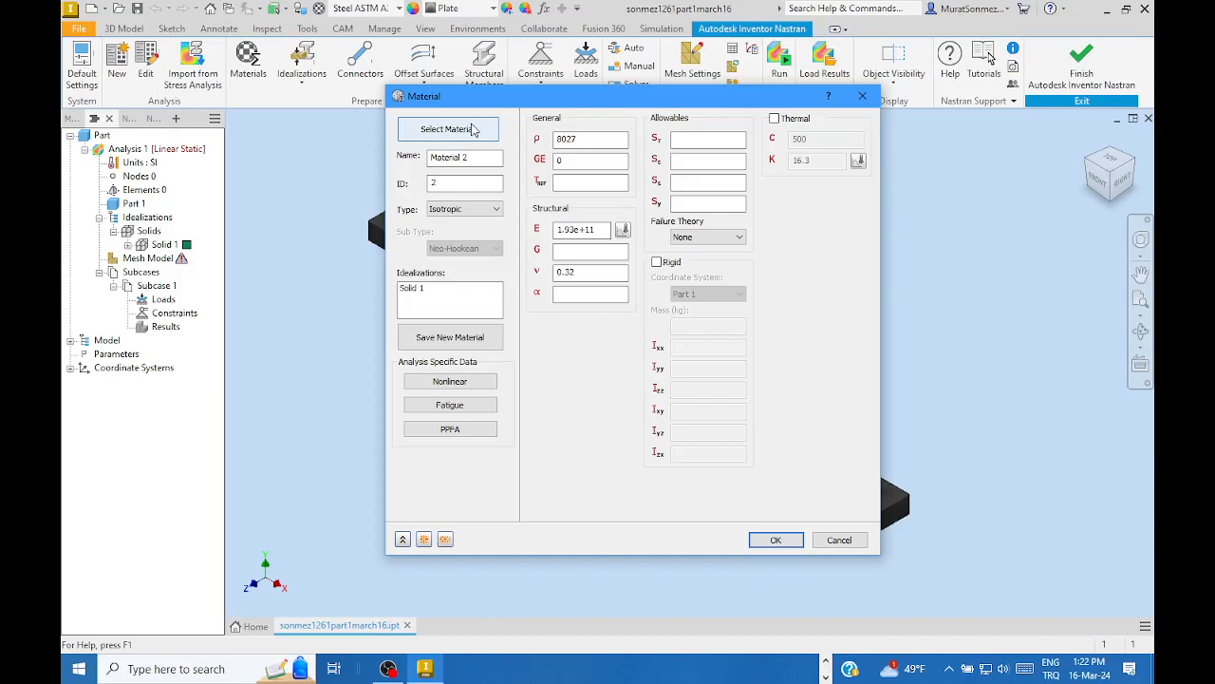
click(450, 137)
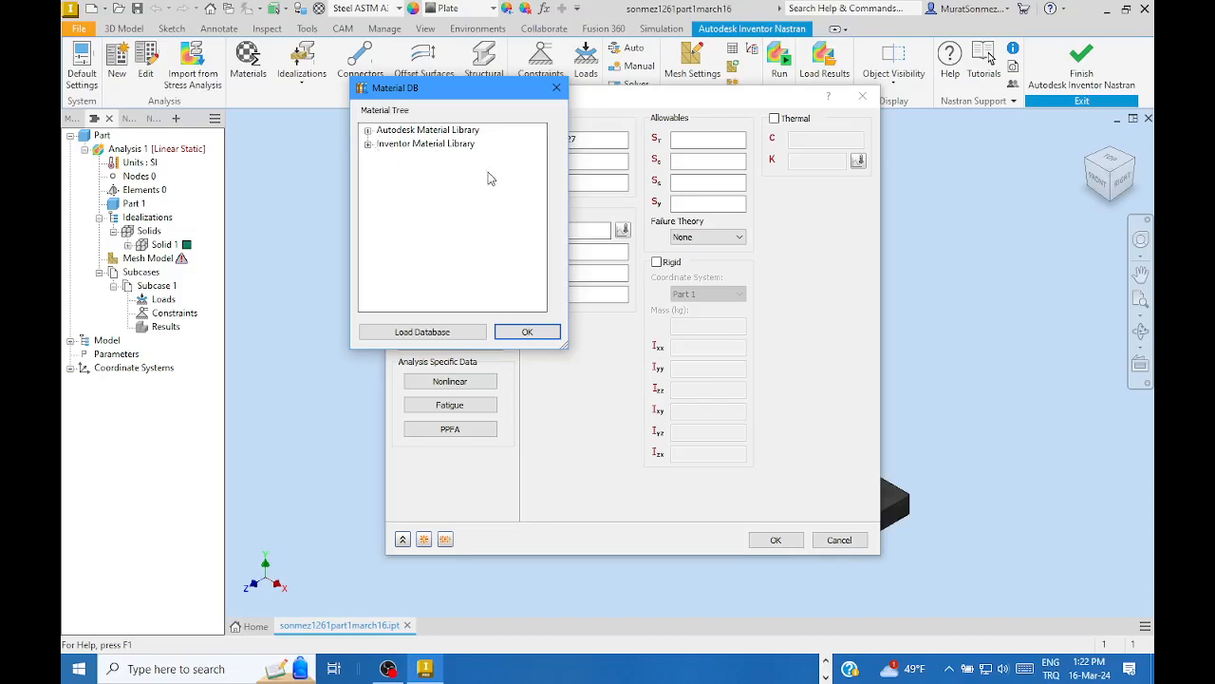
click(530, 330)
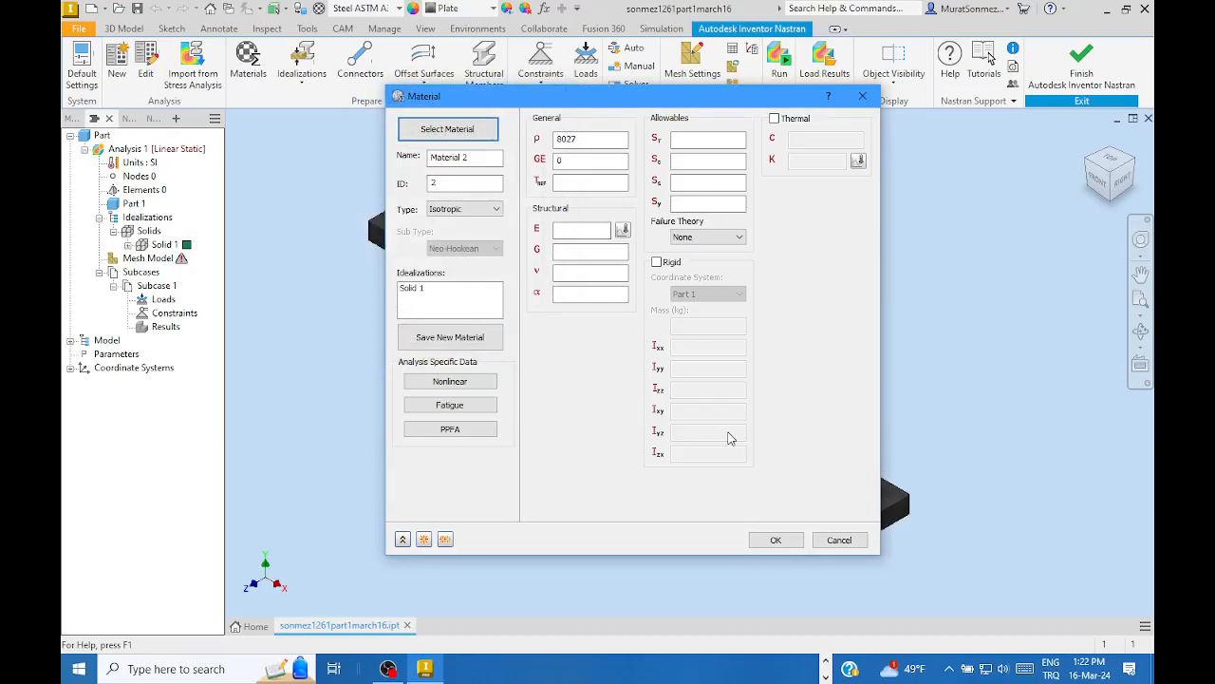
click(776, 540)
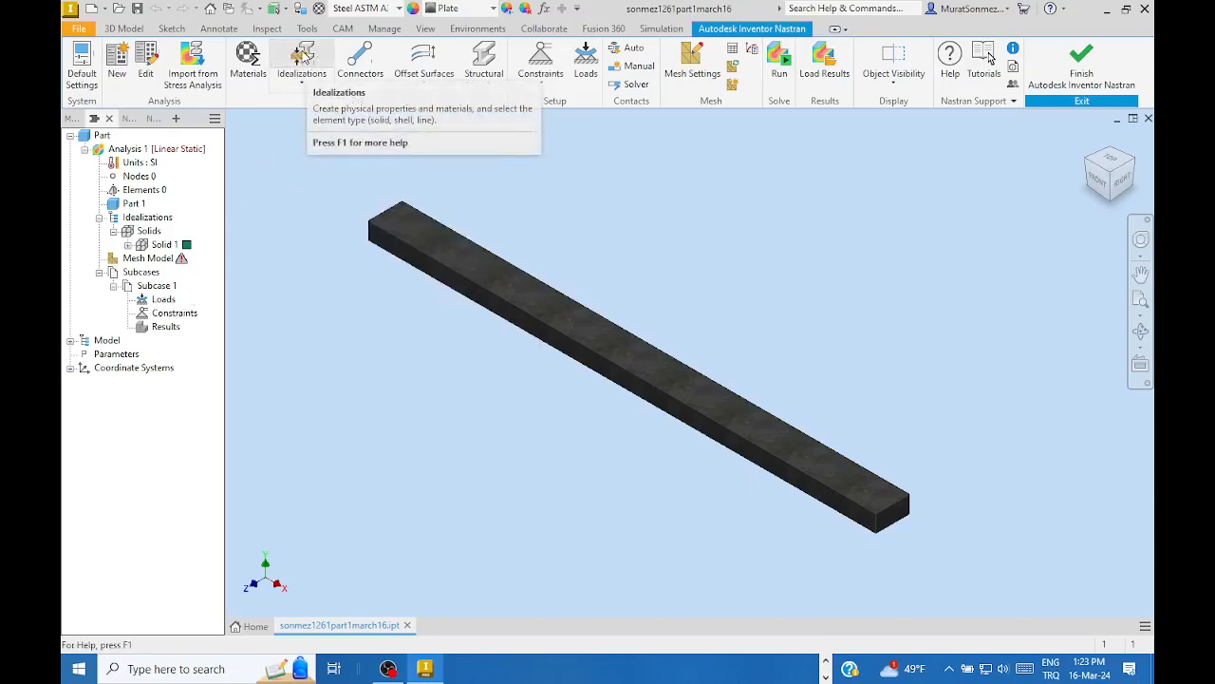
- Add idealization Solid 2 with Solid Elements and Steel ASTM A36, accepting removal of Solid 1
click(304, 72)
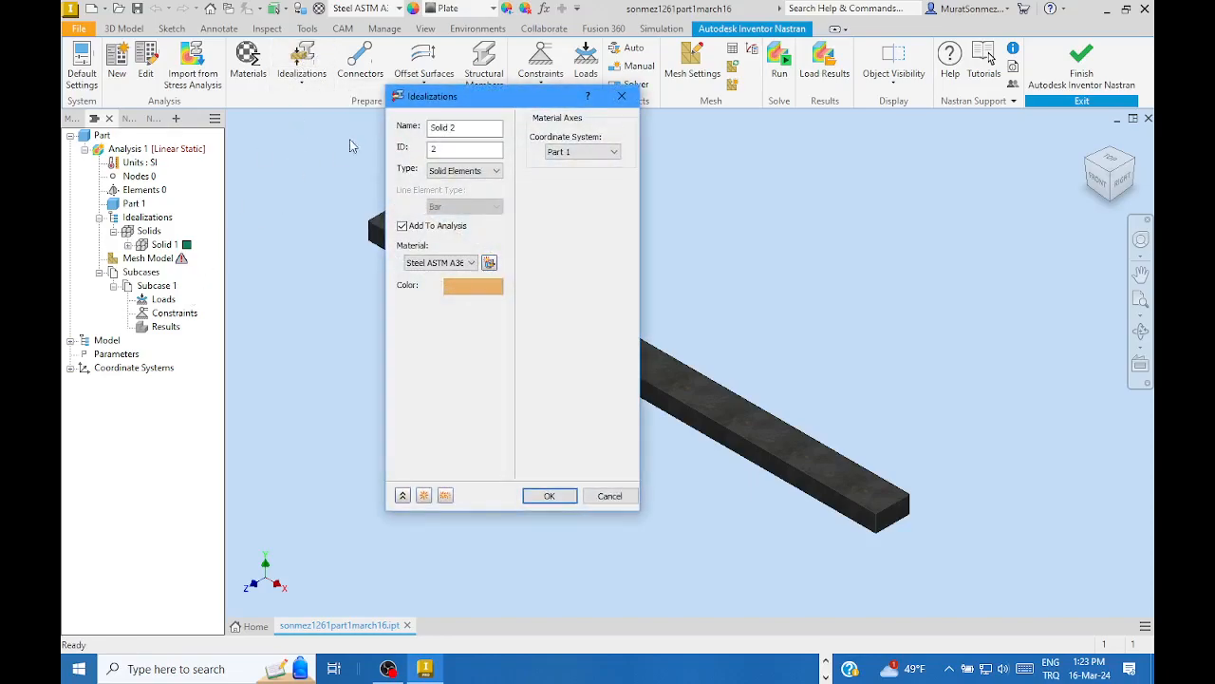
drag(482, 105, 604, 104)
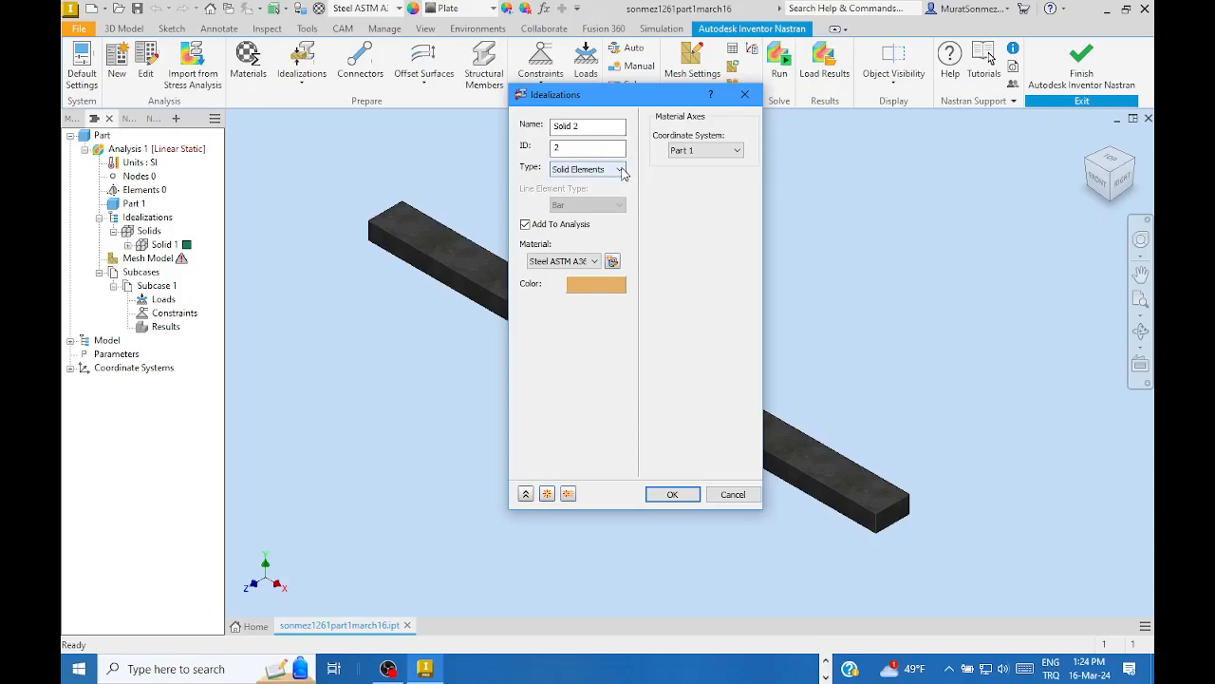
click(619, 170)
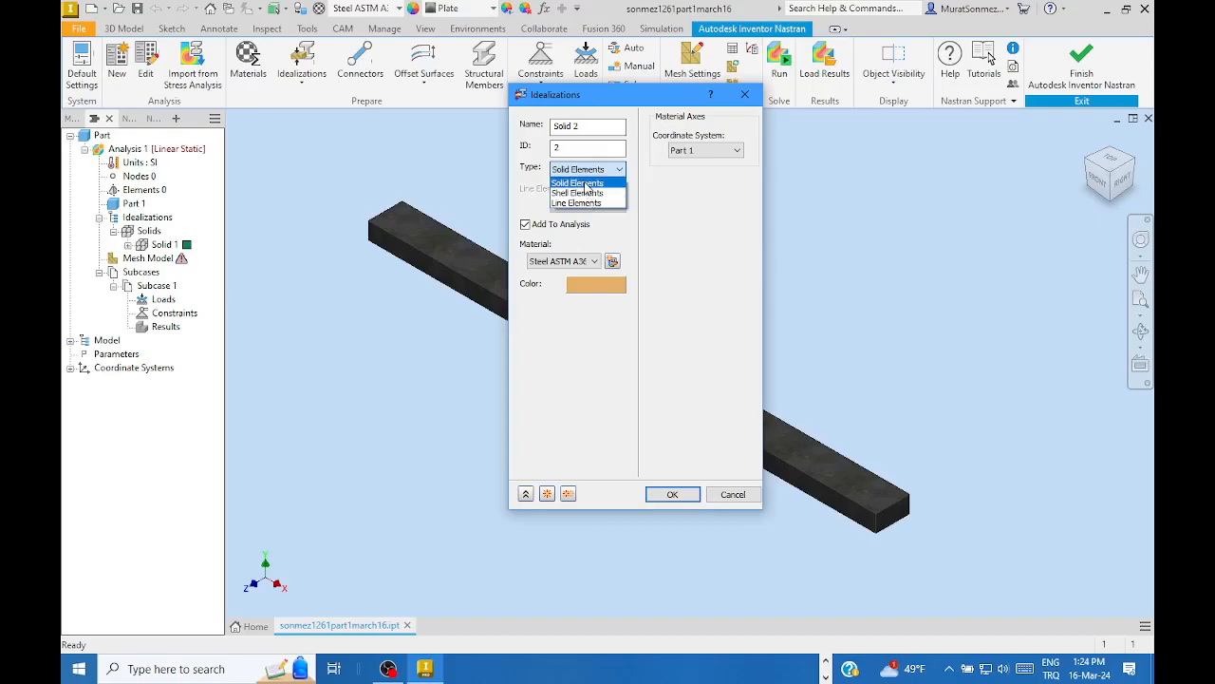
click(583, 183)
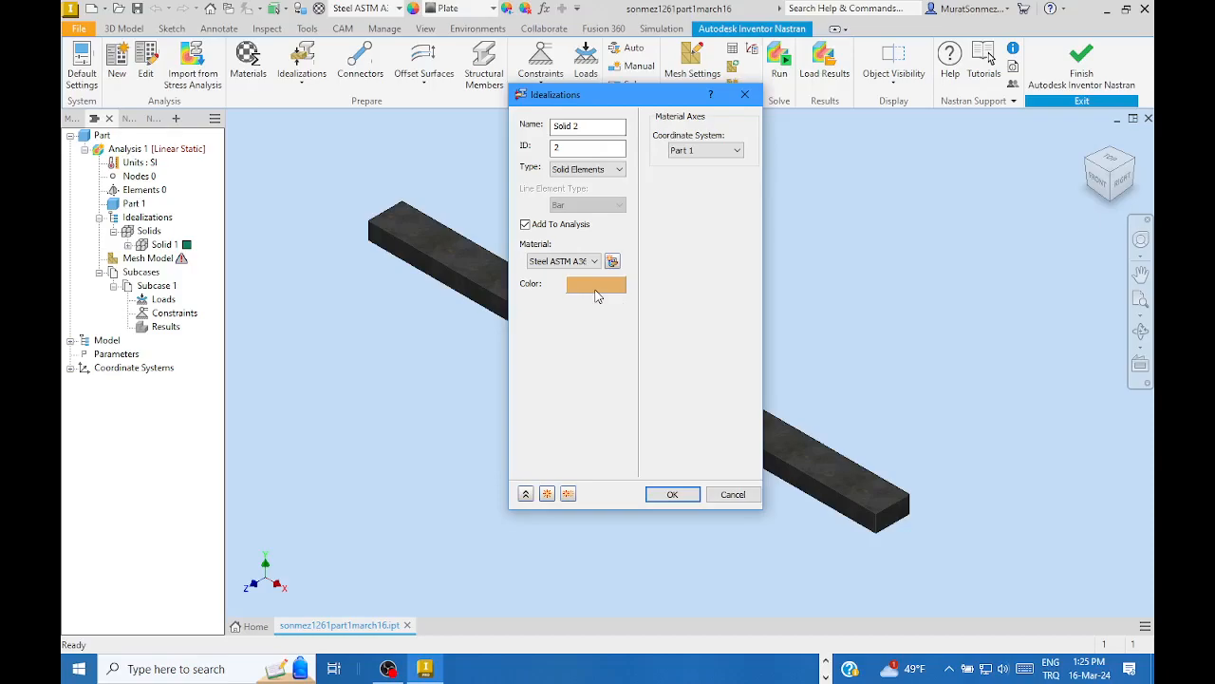
click(597, 289)
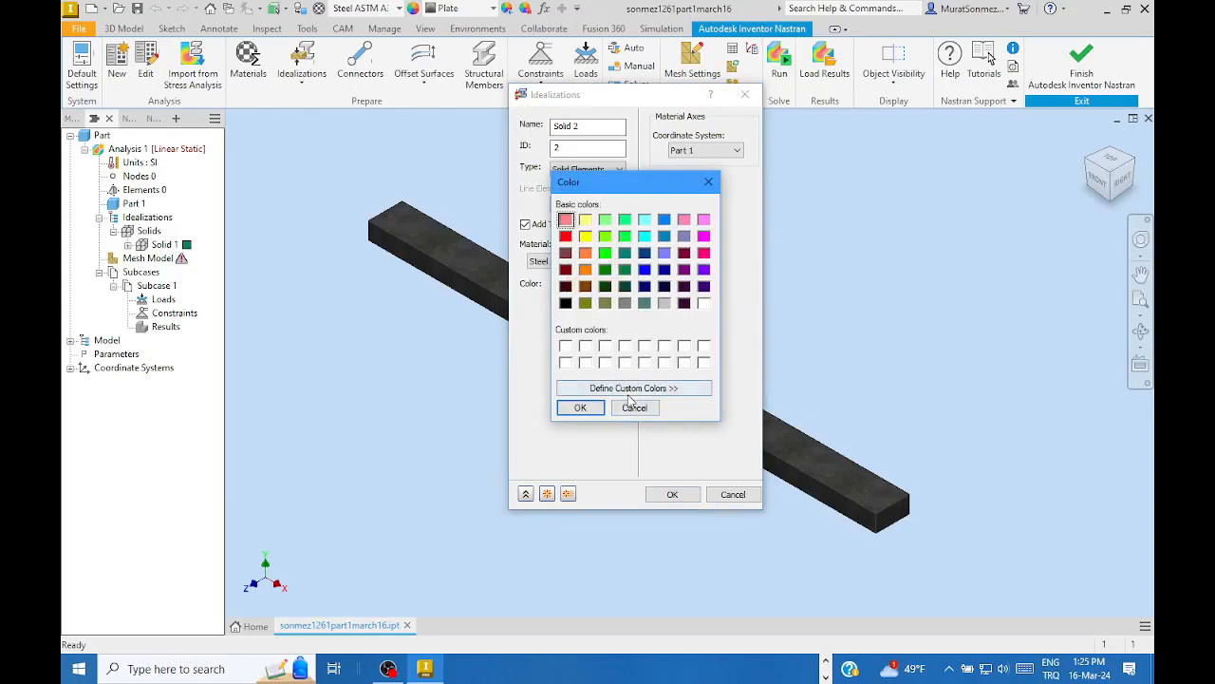
click(708, 182)
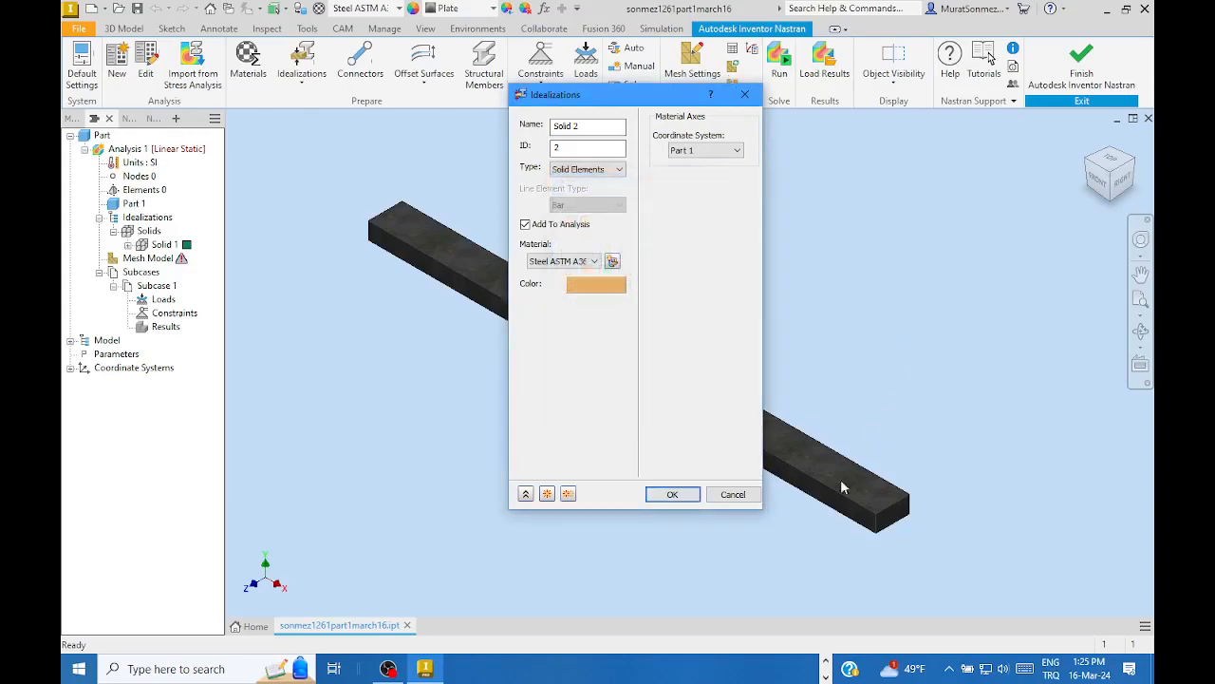
click(672, 496)
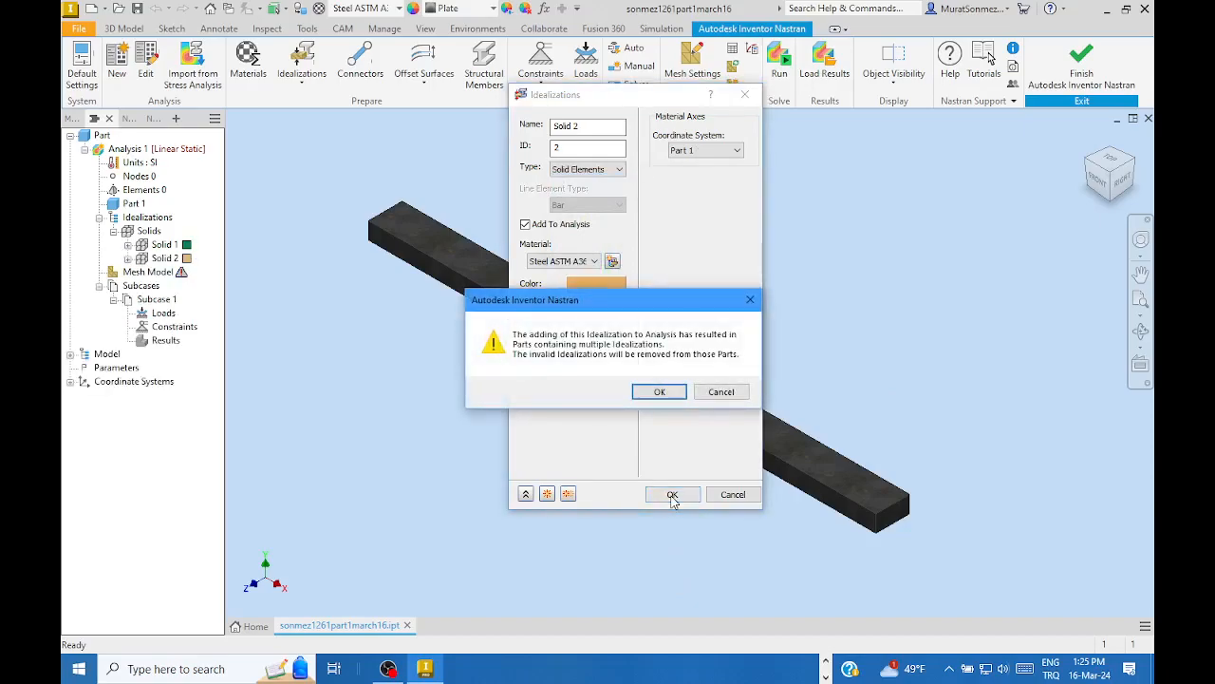
click(654, 393)
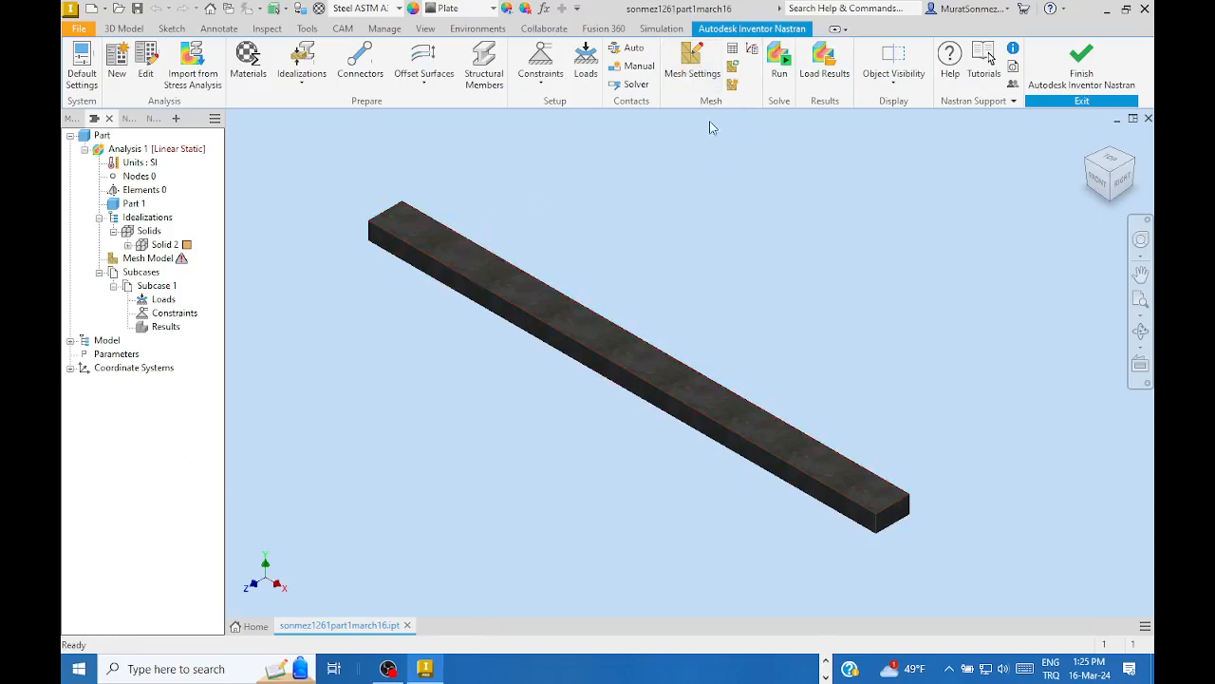
- Open Mesh Settings for the bar, showing a .056406 m element size and Parabolic order
click(692, 70)
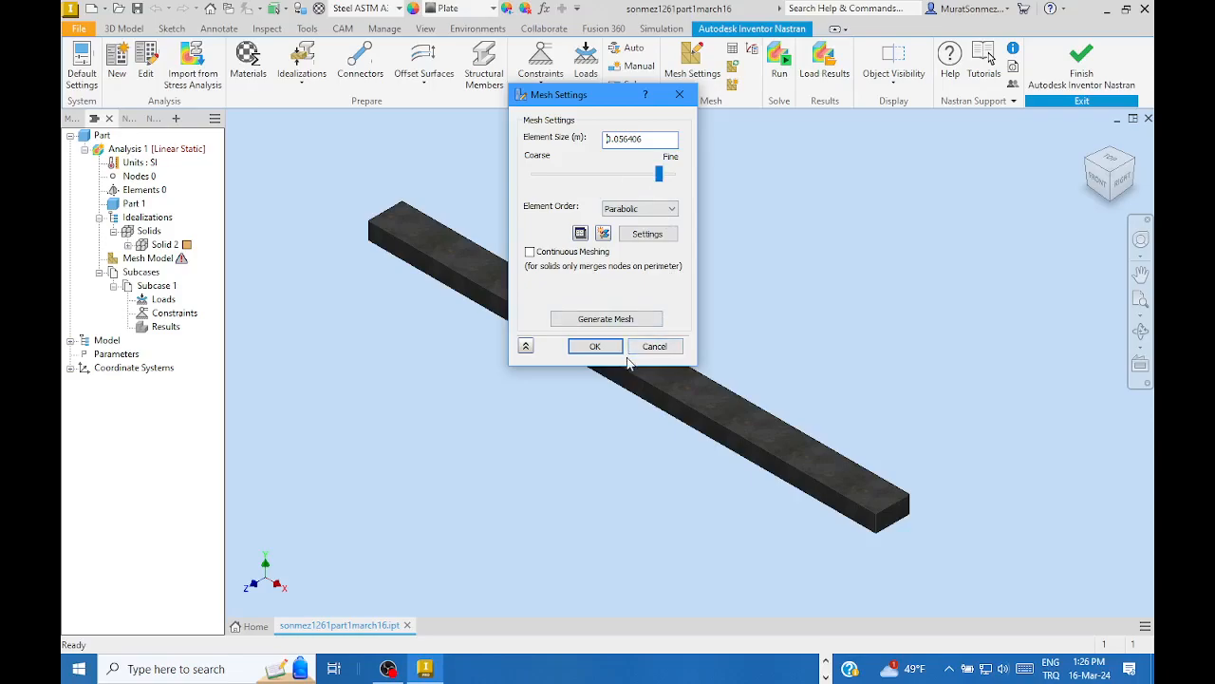
- Generate a parabolic-order mesh on the bar, producing 766 nodes and 296 elements
click(673, 209)
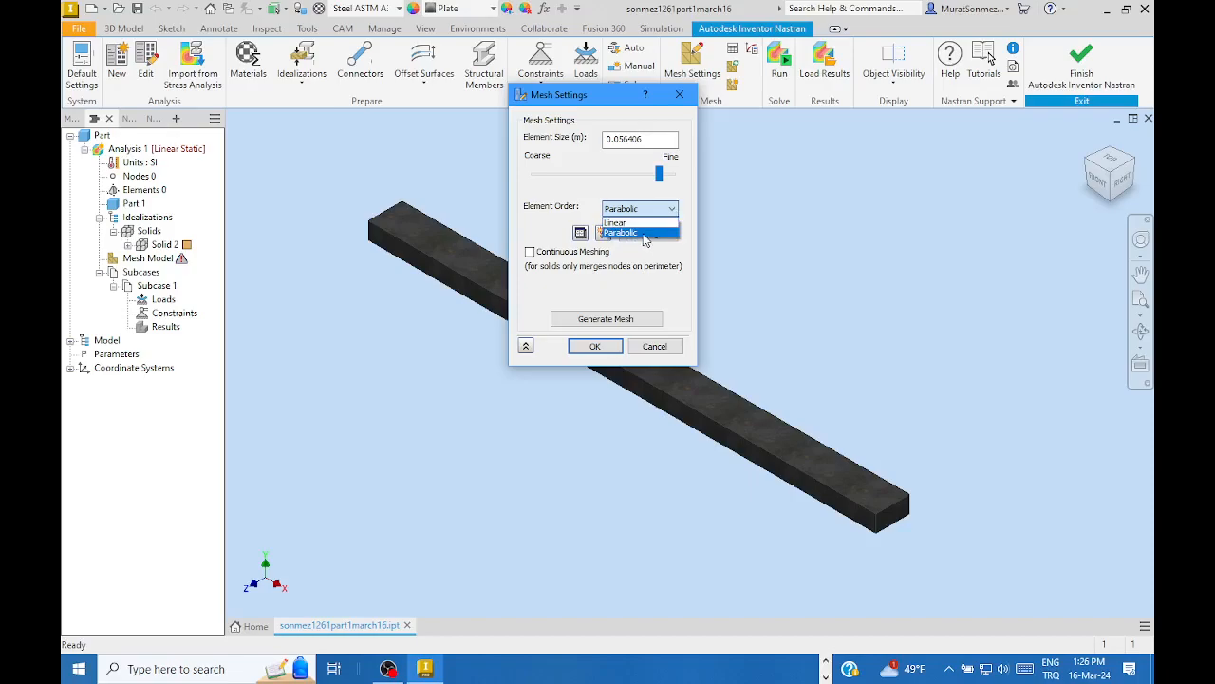
click(683, 194)
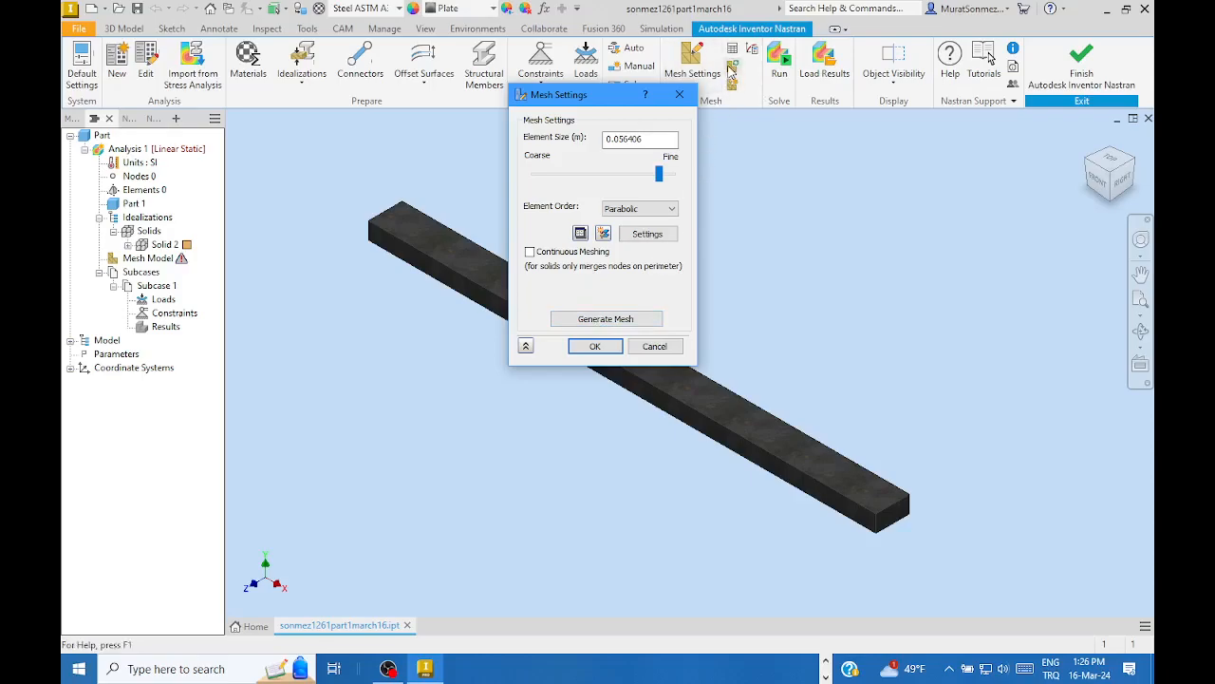
click(605, 319)
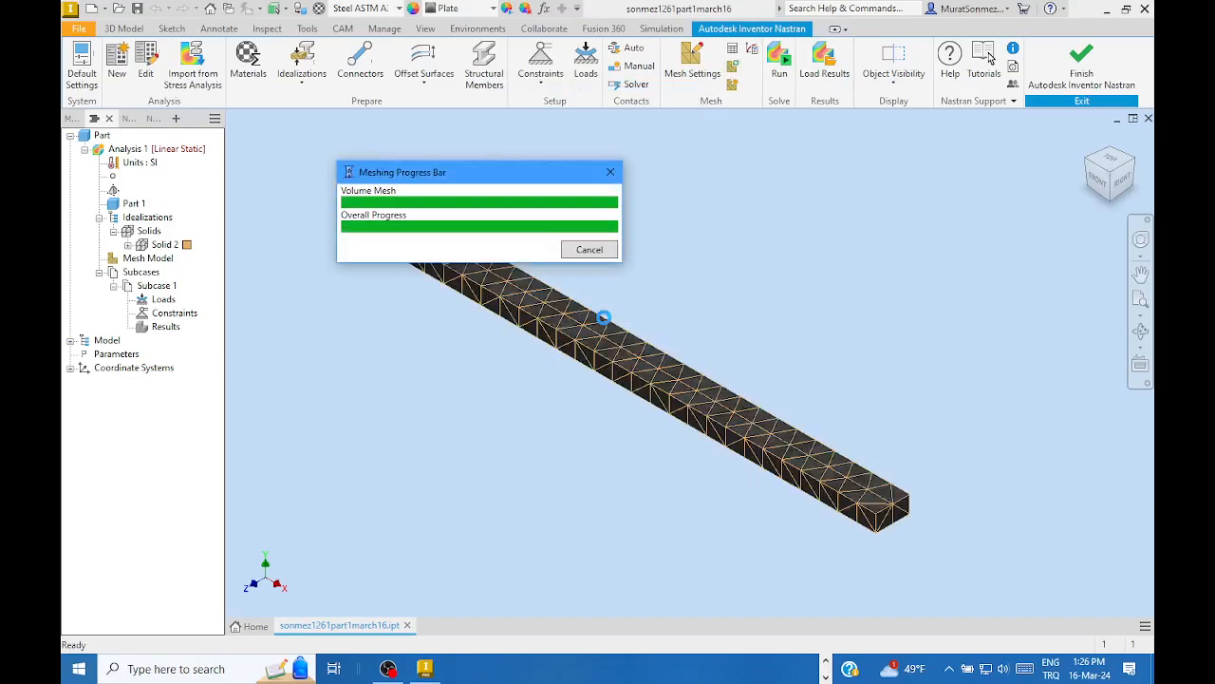
click(593, 344)
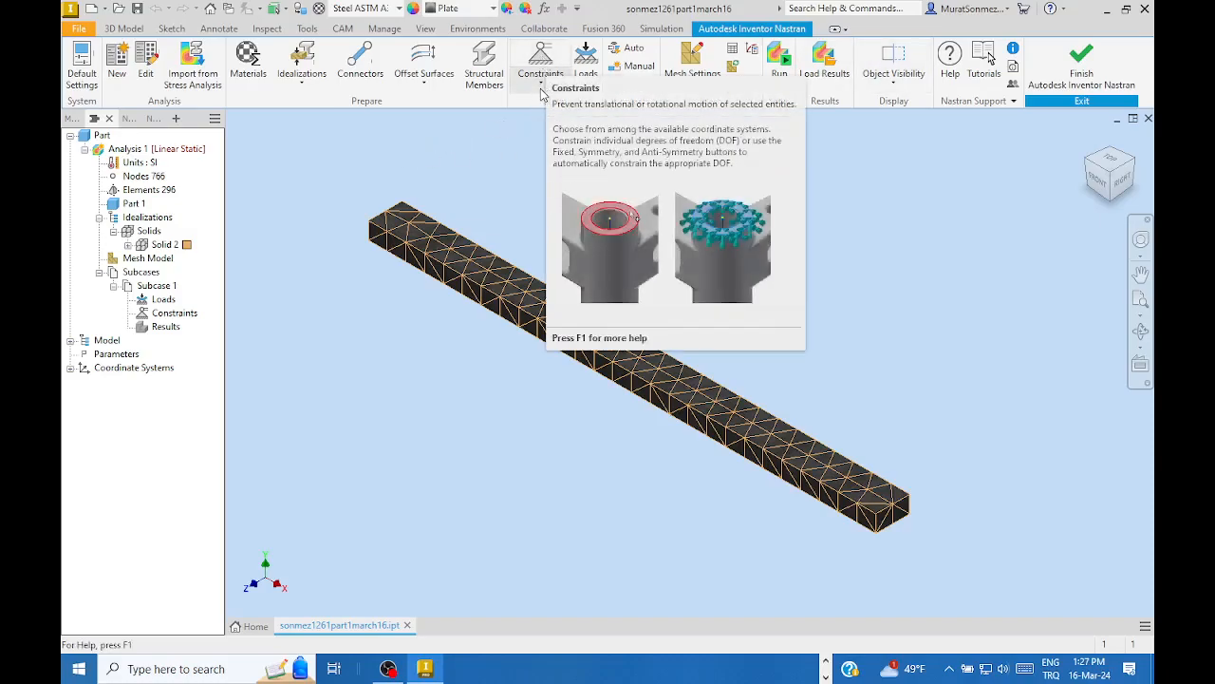
- Create Constraint 1 on the bar's end face Face<6>, fixing all six degrees of freedom
click(542, 83)
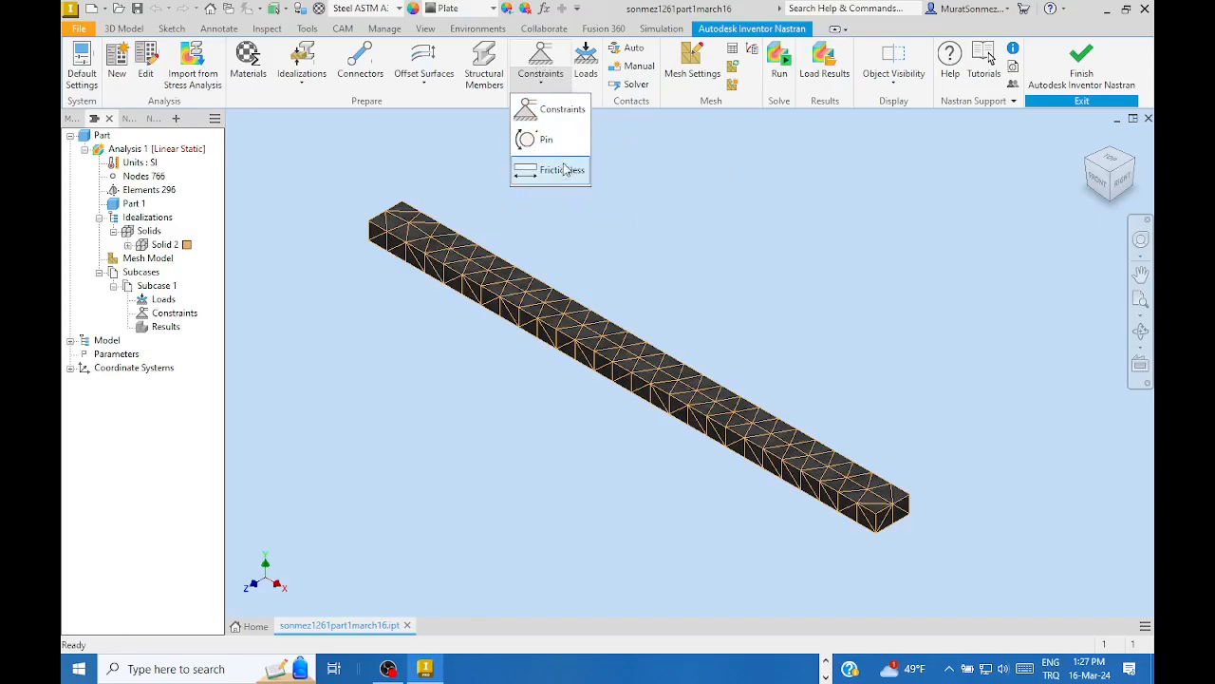
click(554, 113)
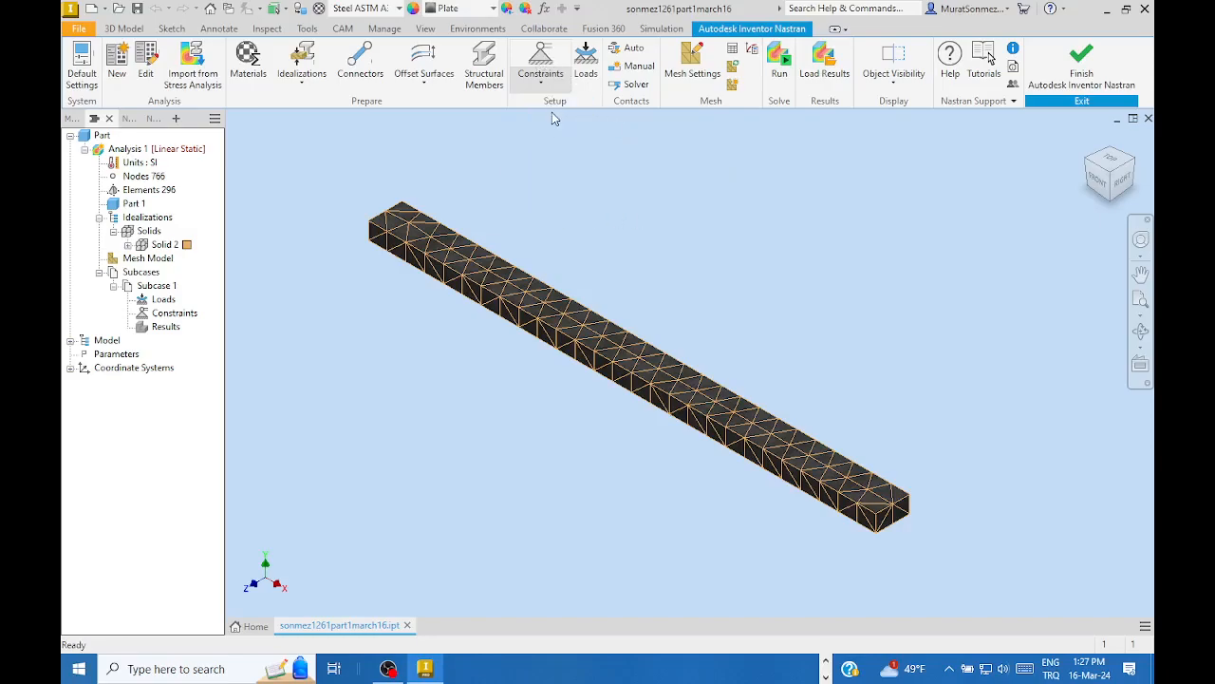
drag(667, 98, 864, 123)
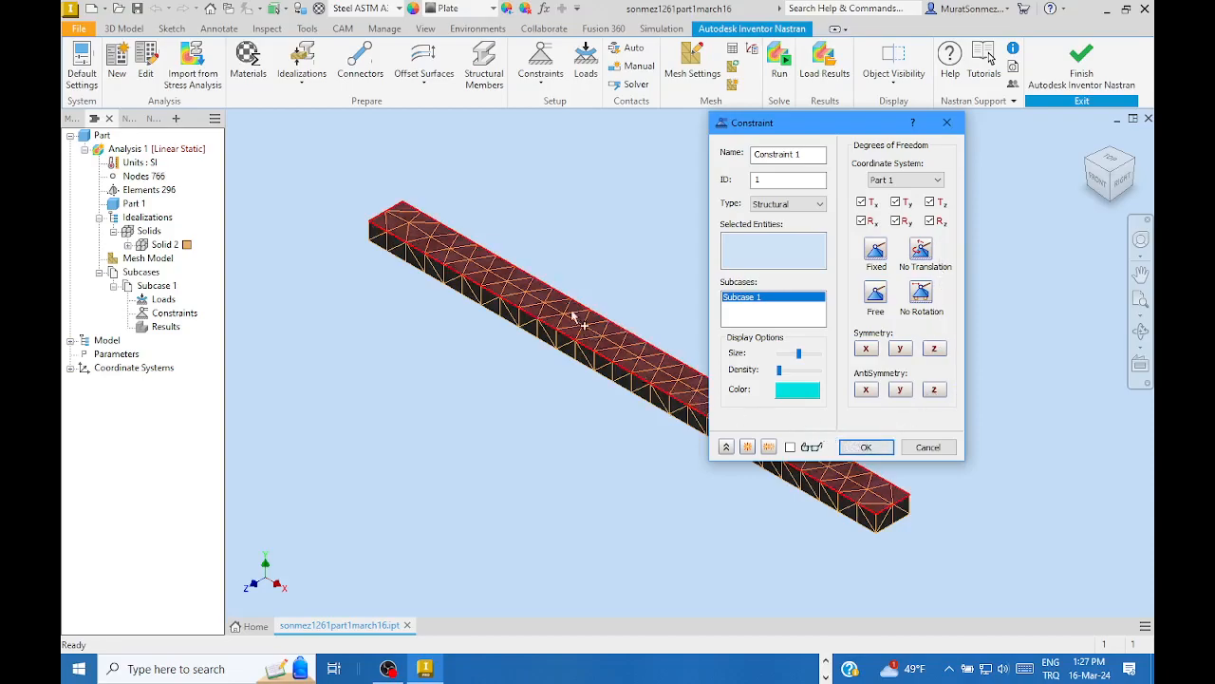
click(1092, 169)
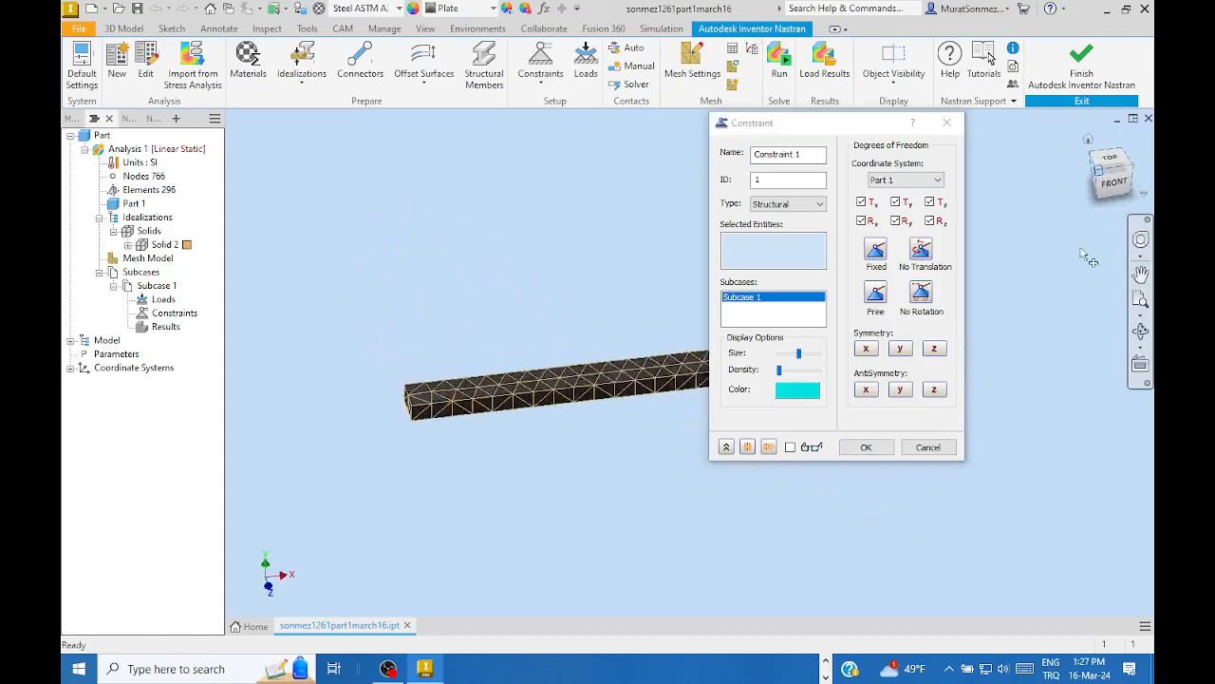
scroll(508, 487, up, 4)
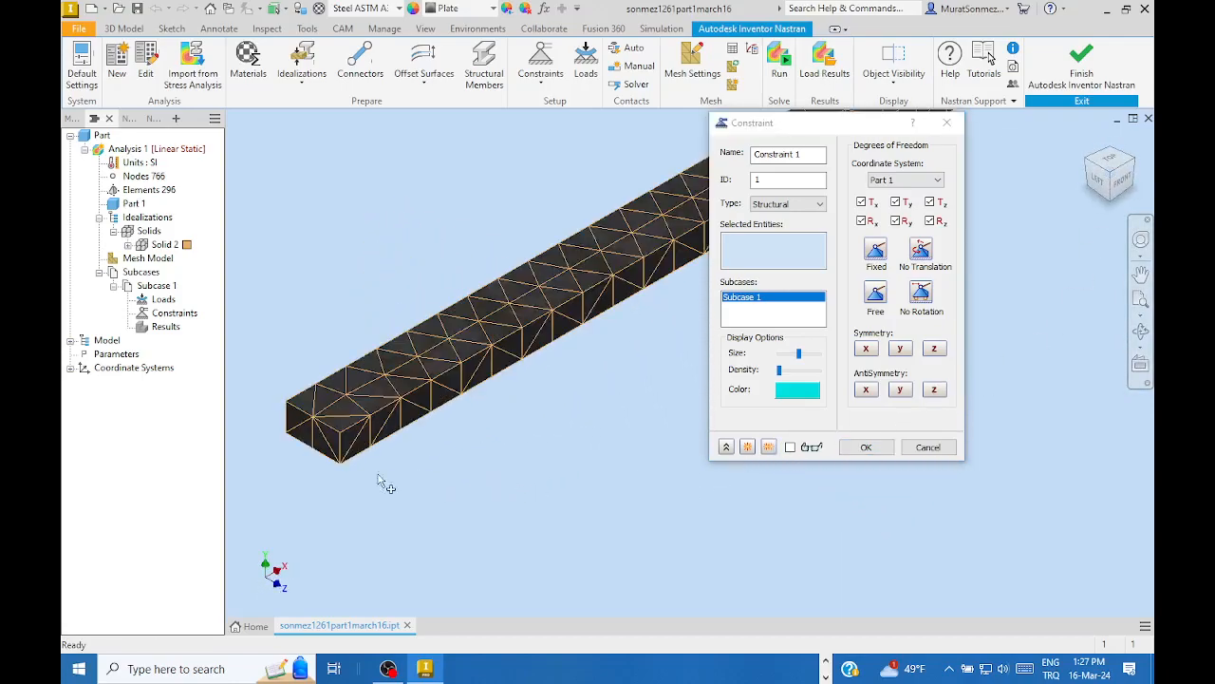
click(321, 442)
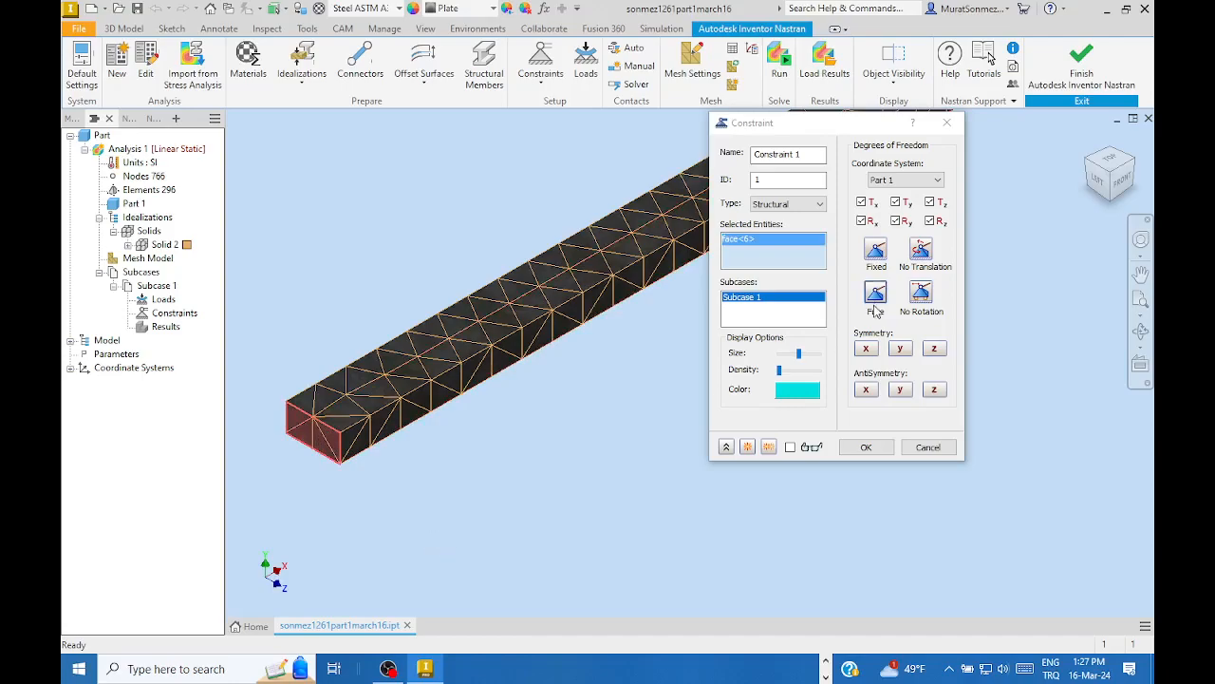
click(875, 250)
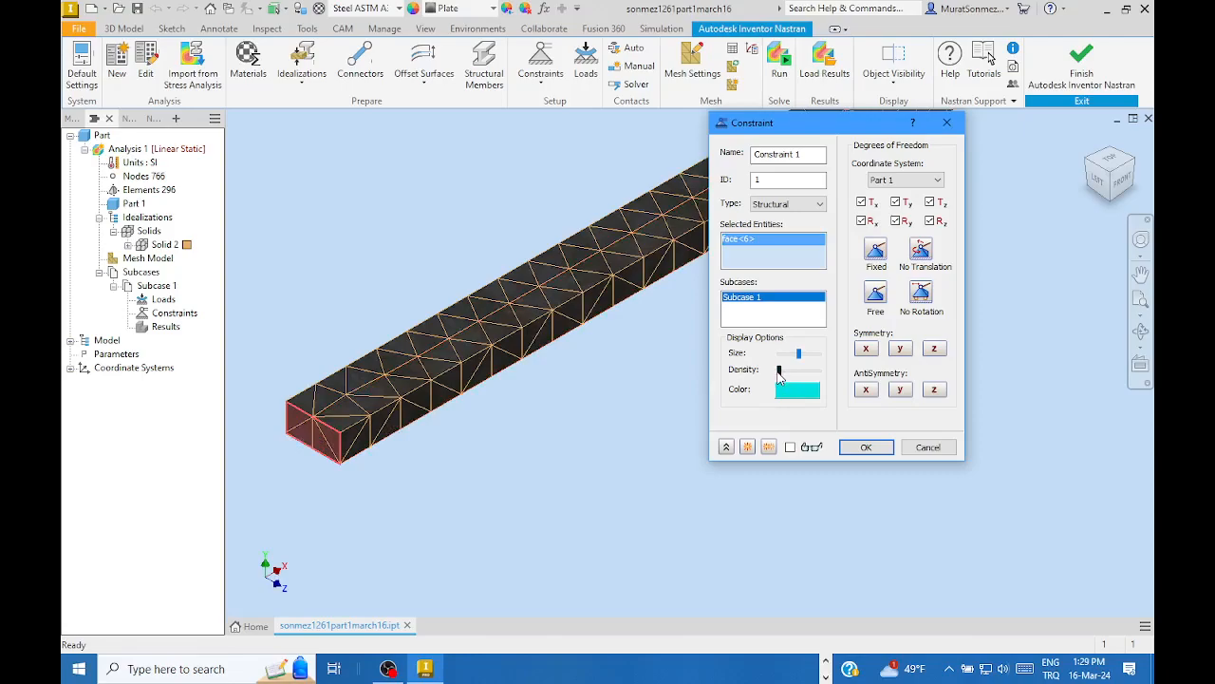
- Apply the fully fixed Constraint 1 on the beam end face and return the view to Home
click(863, 447)
scroll(284, 485, up, 5)
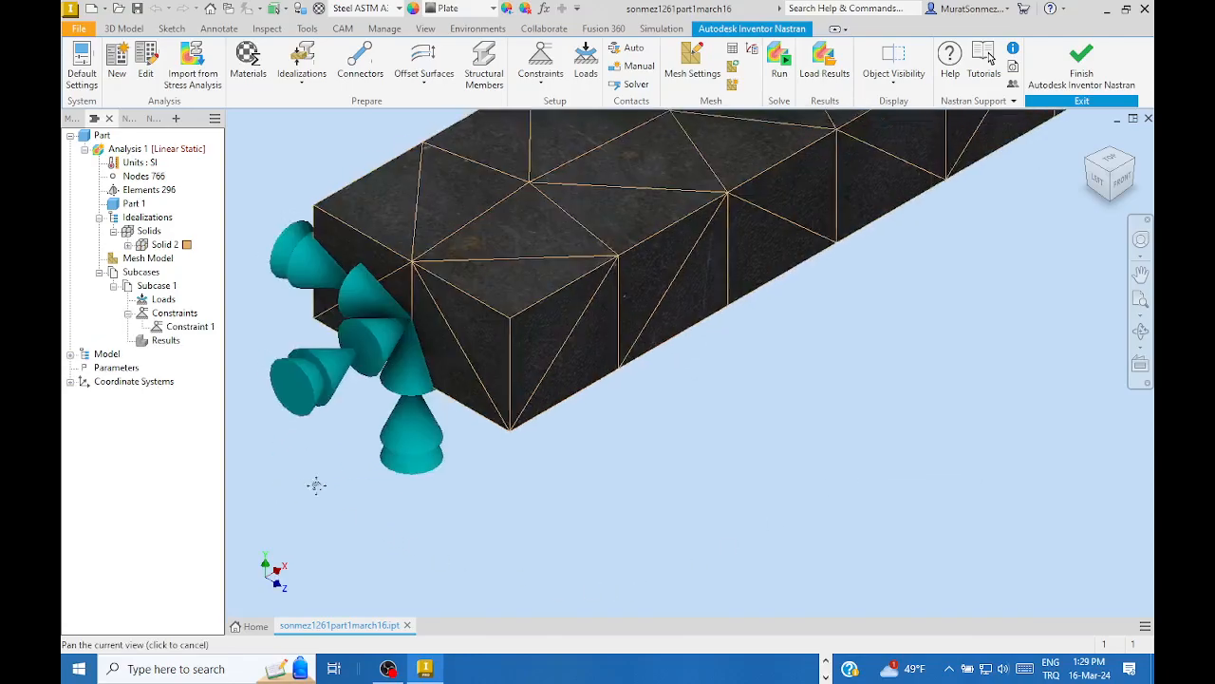
middle_drag(316, 485, 427, 524)
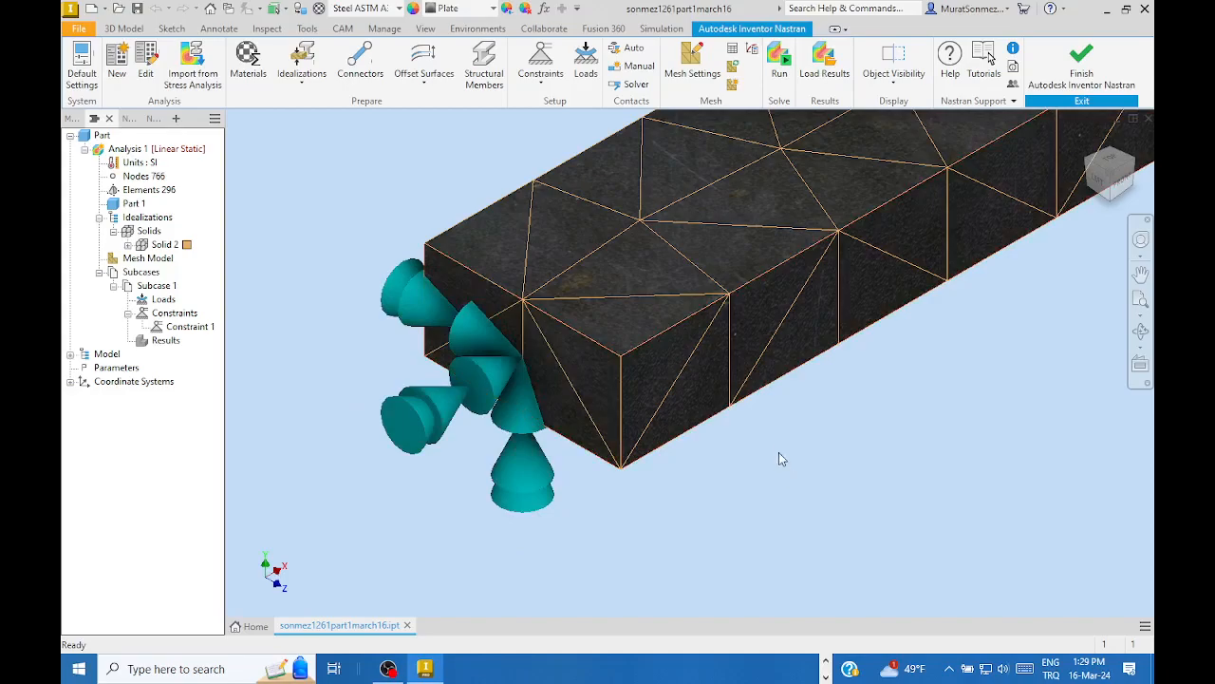
scroll(774, 438, down, 4)
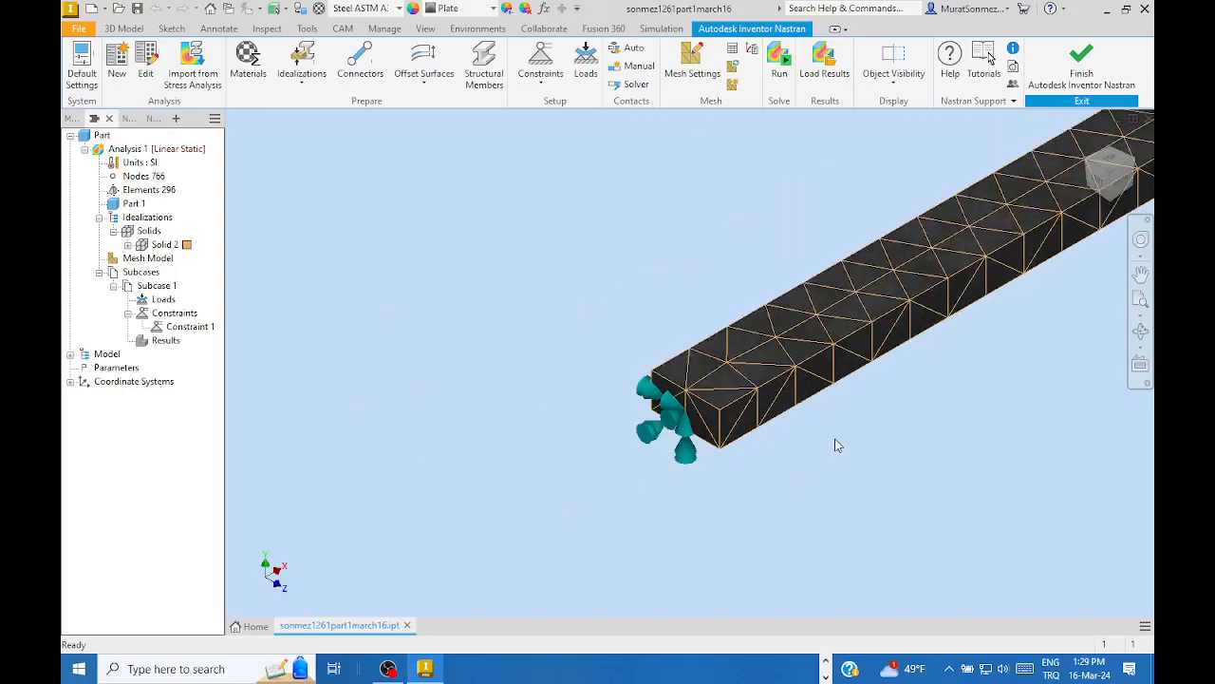
scroll(855, 442, down, 2)
middle_drag(887, 439, 573, 450)
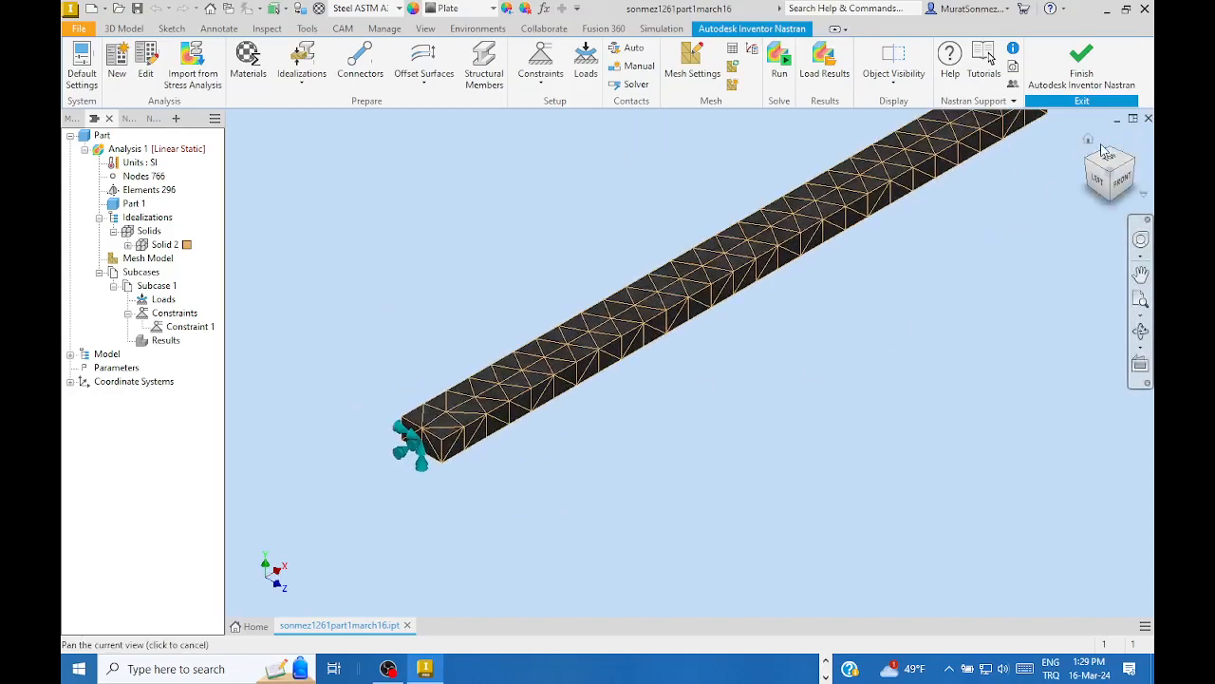
click(1089, 141)
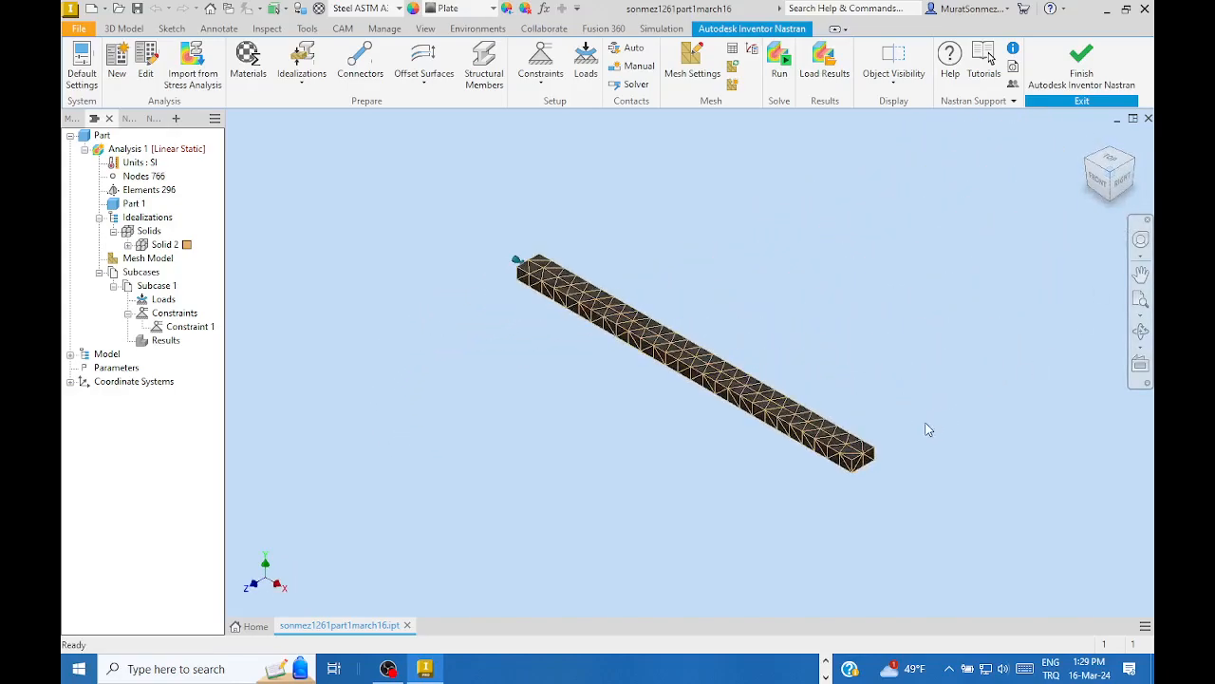
scroll(928, 430, up, 6)
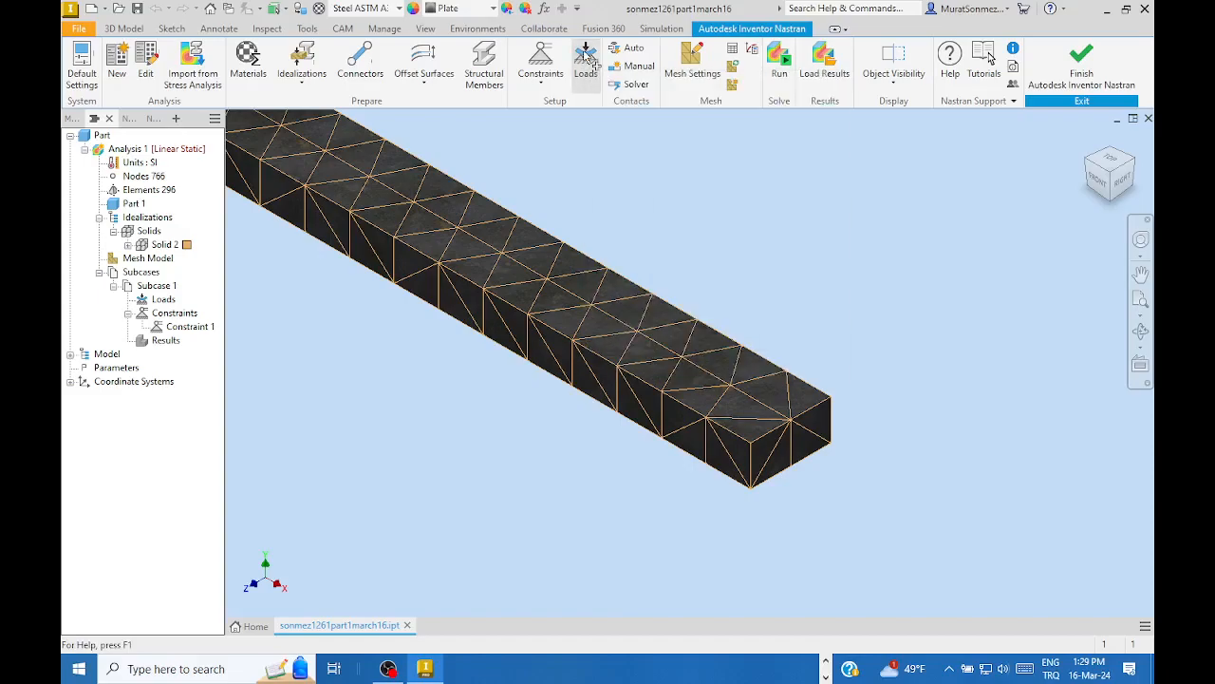
- Start Load 1 for Subcase 1, keeping Force as the load type
click(586, 59)
drag(197, 14, 839, 60)
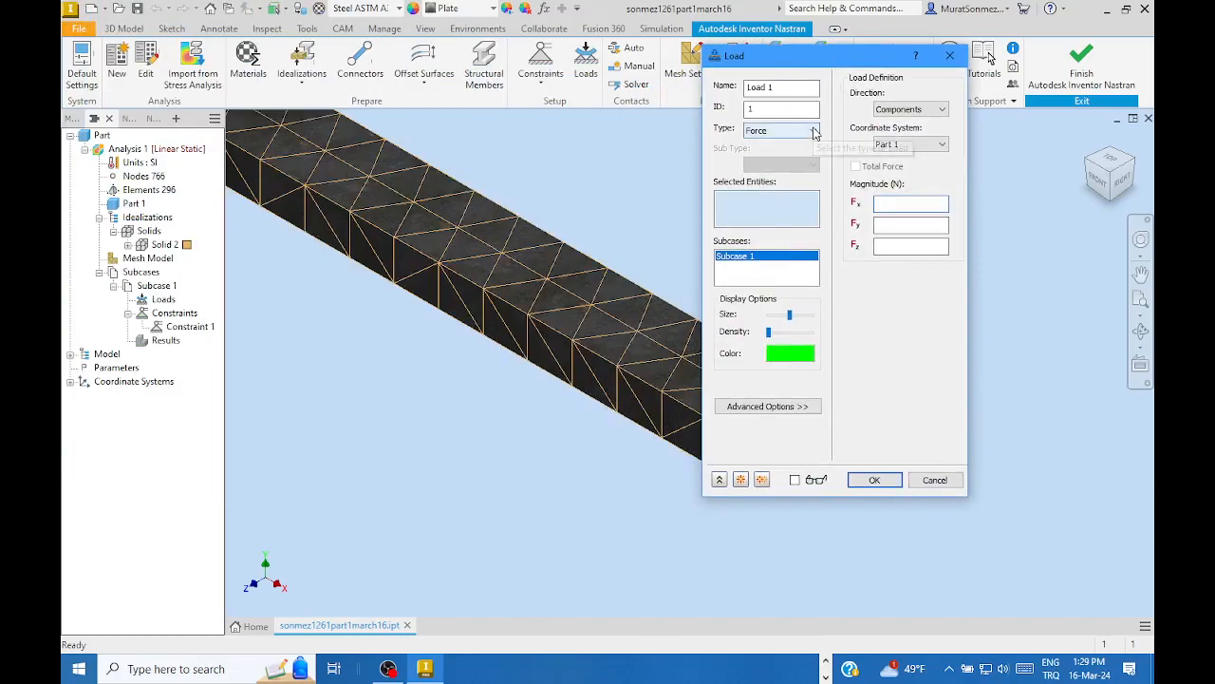
click(814, 132)
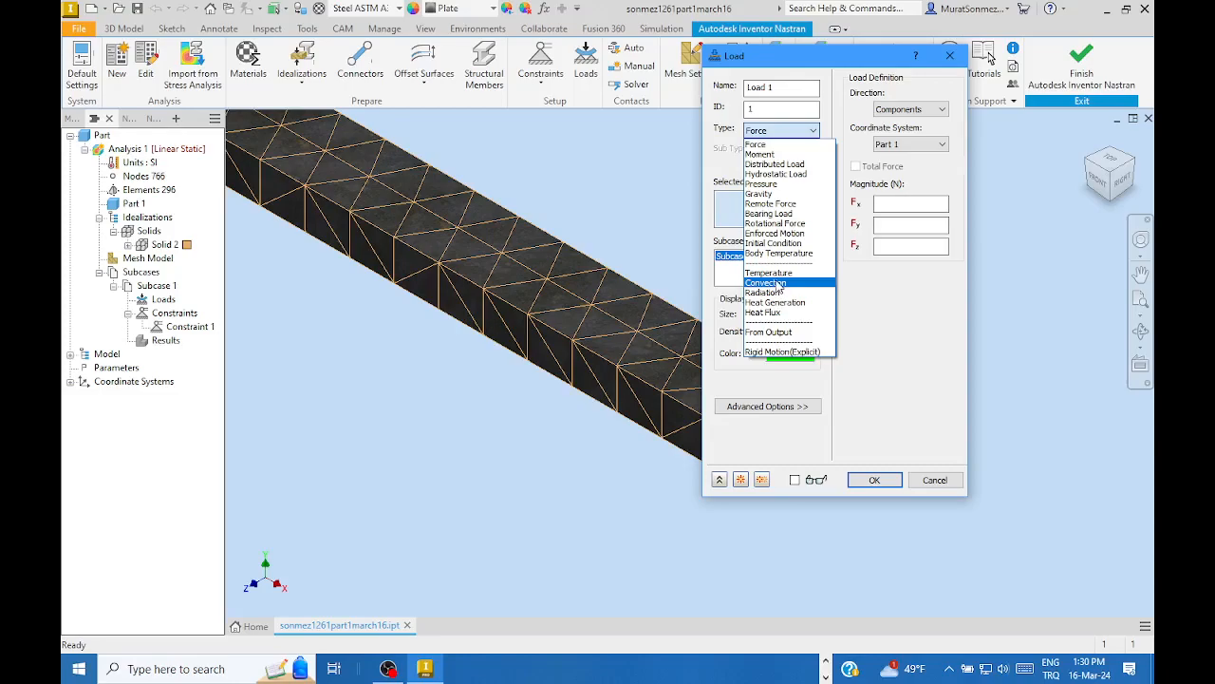
click(754, 146)
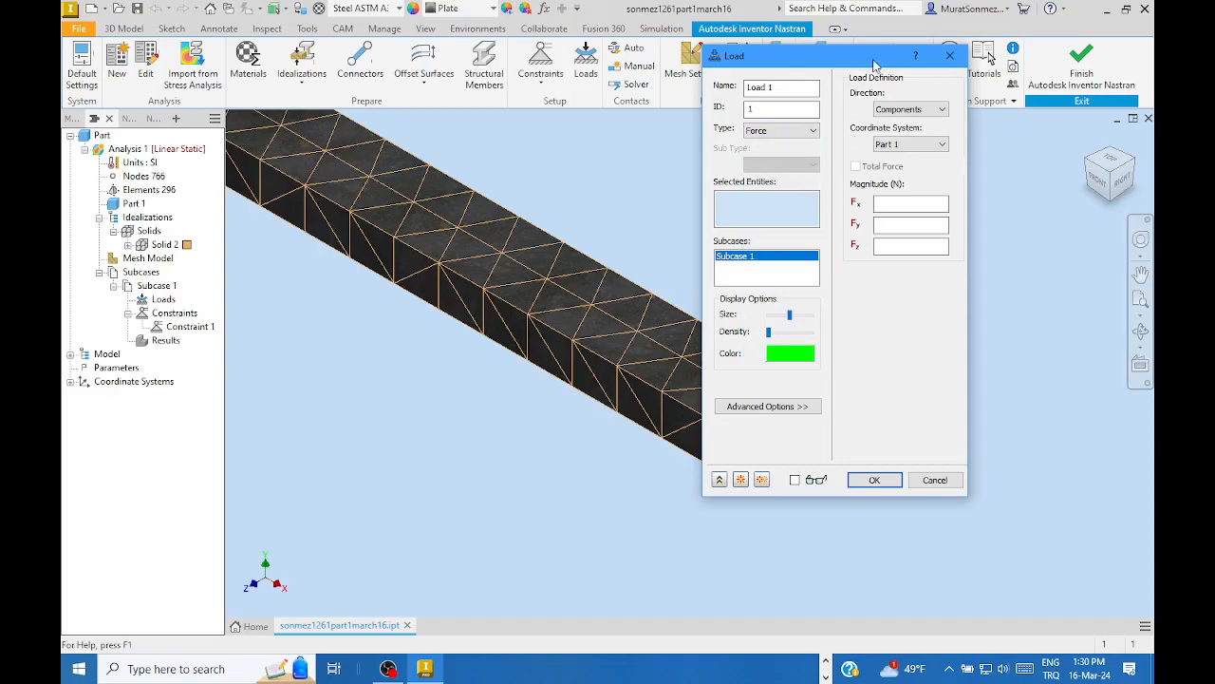
drag(875, 63, 445, 111)
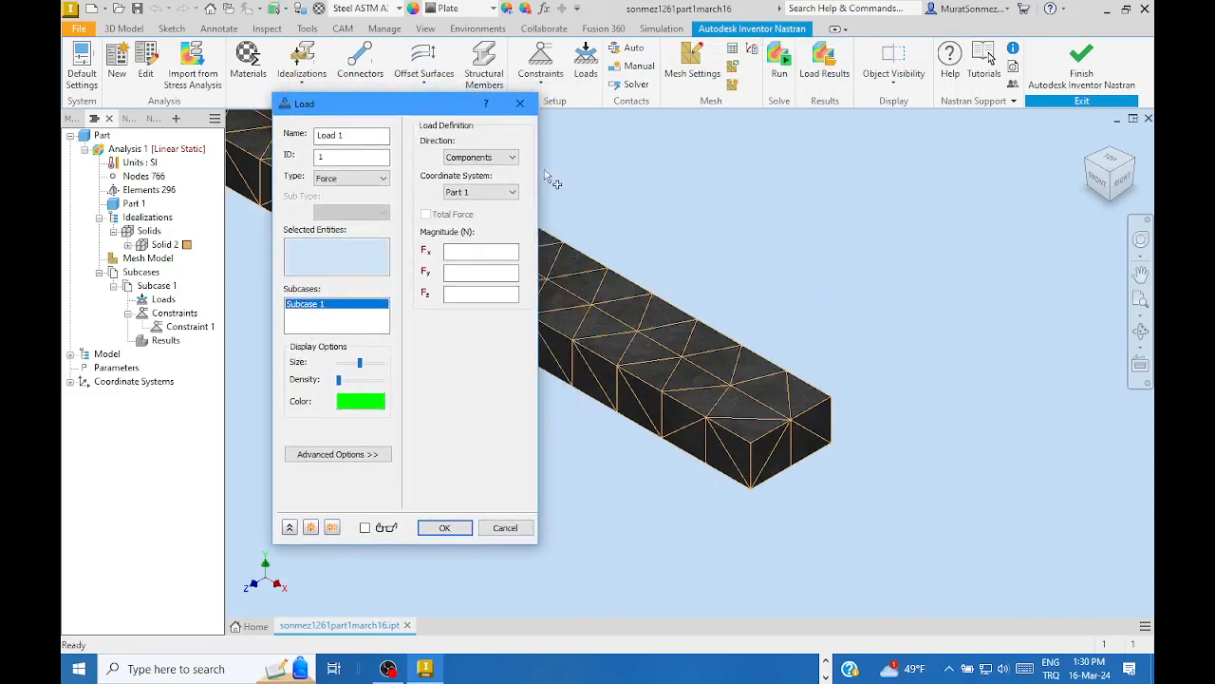
- Change the force direction from Components to Normal To Surface
click(511, 158)
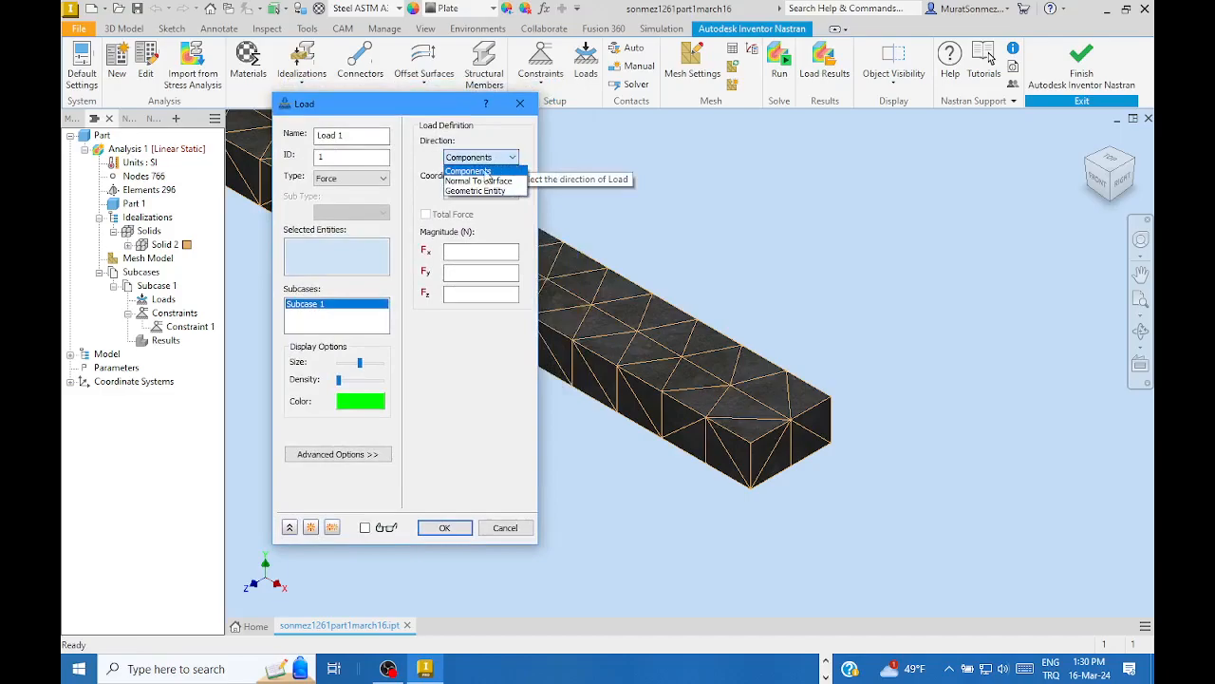
click(482, 172)
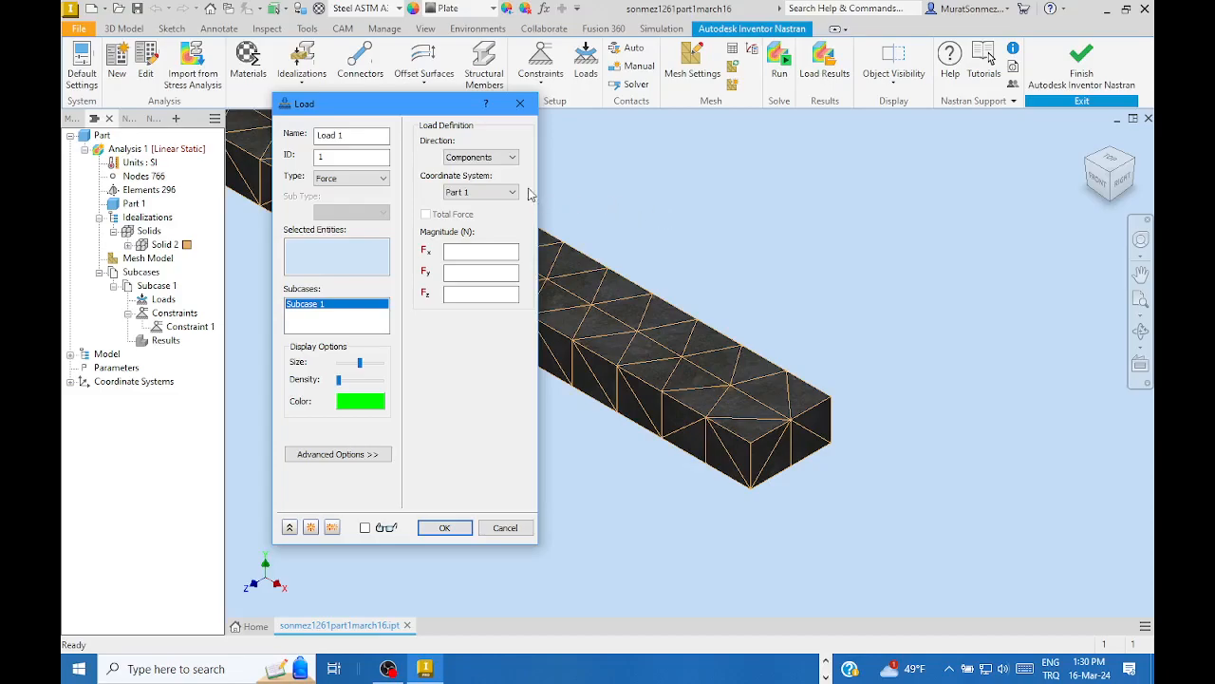
click(514, 159)
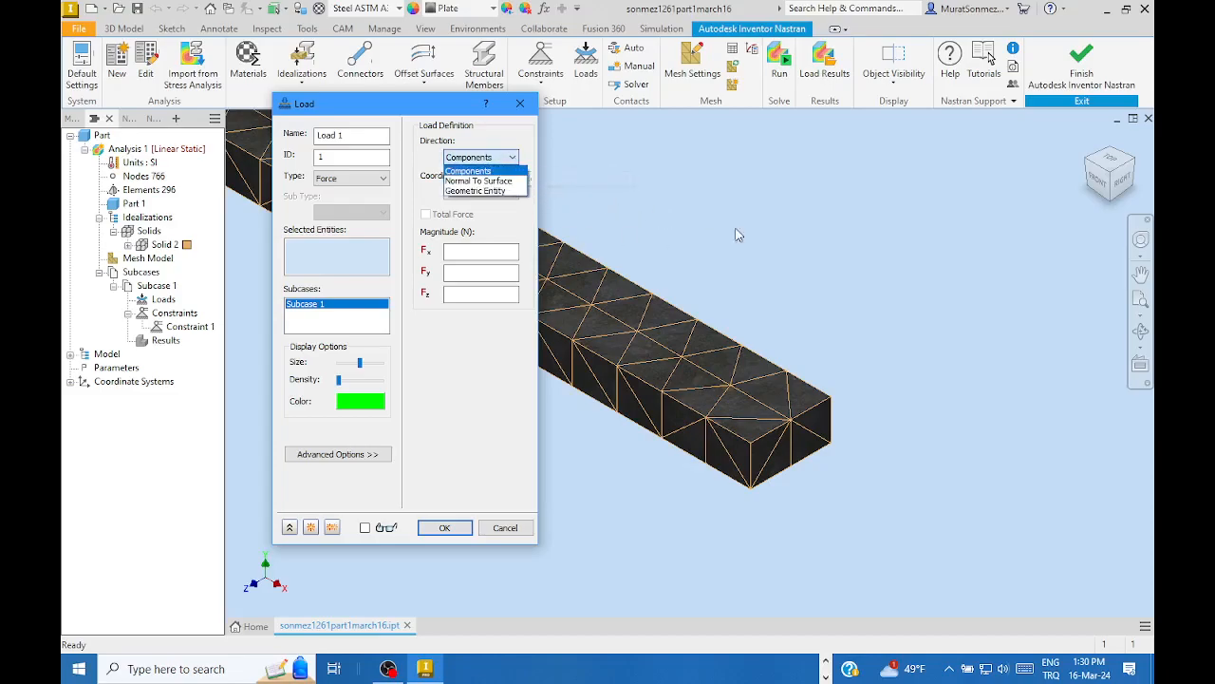
click(475, 171)
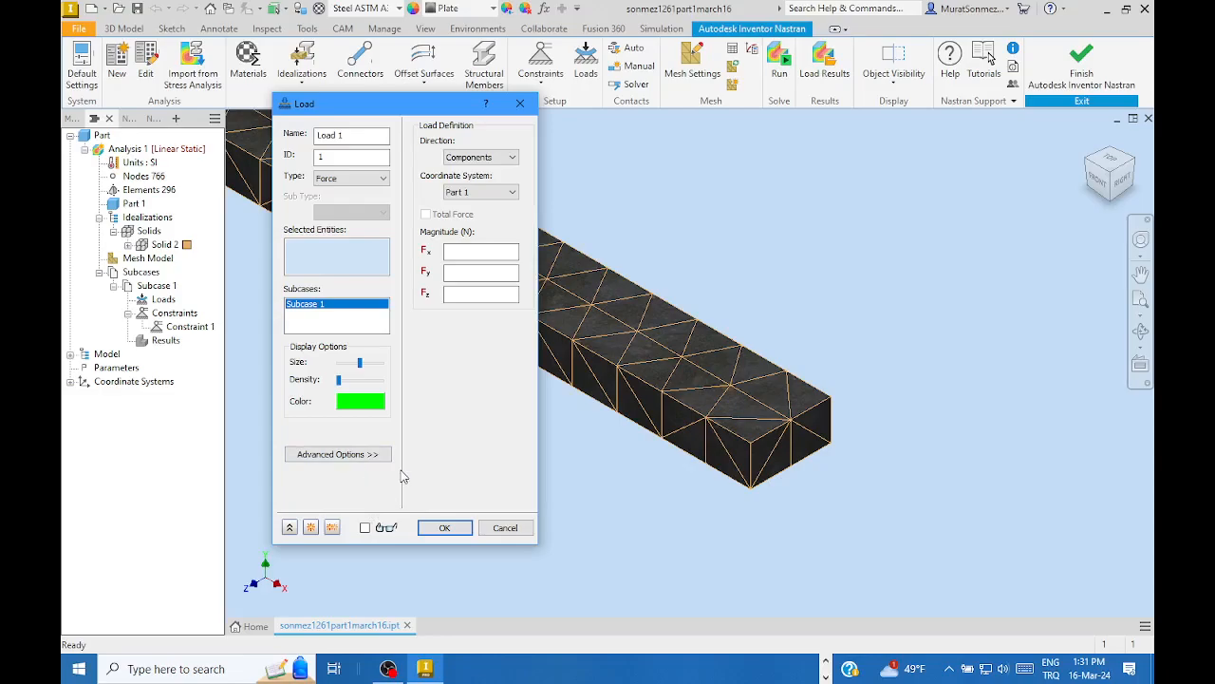
click(470, 250)
click(511, 157)
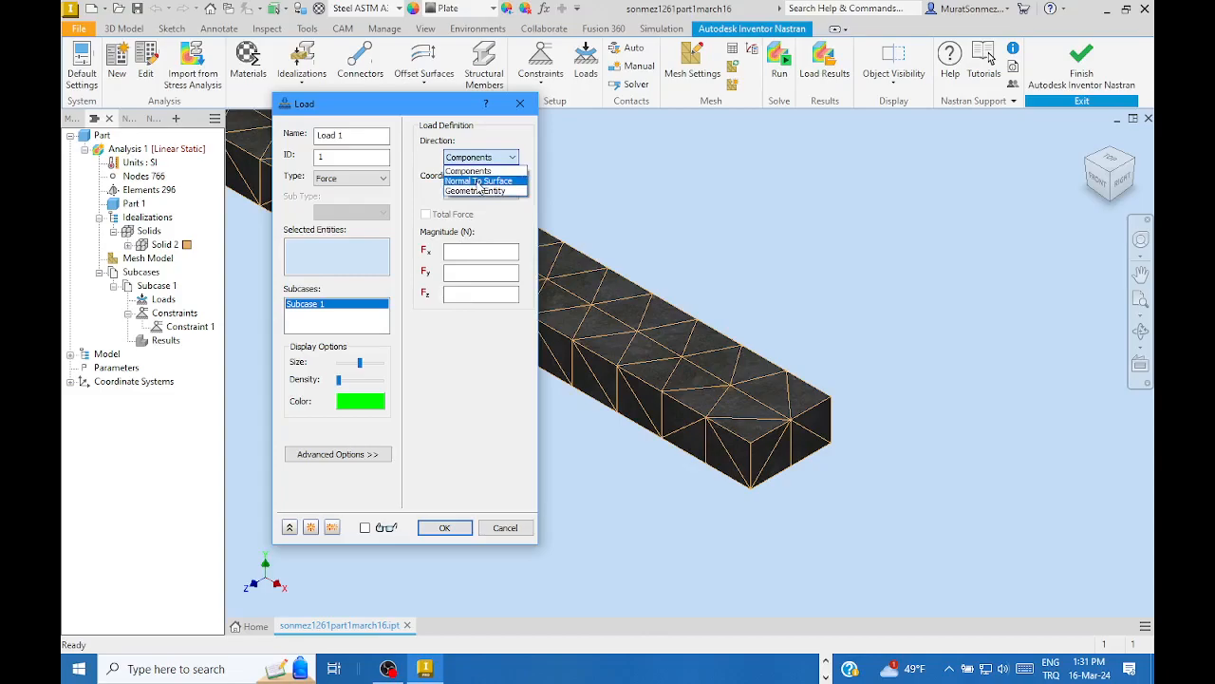
click(480, 181)
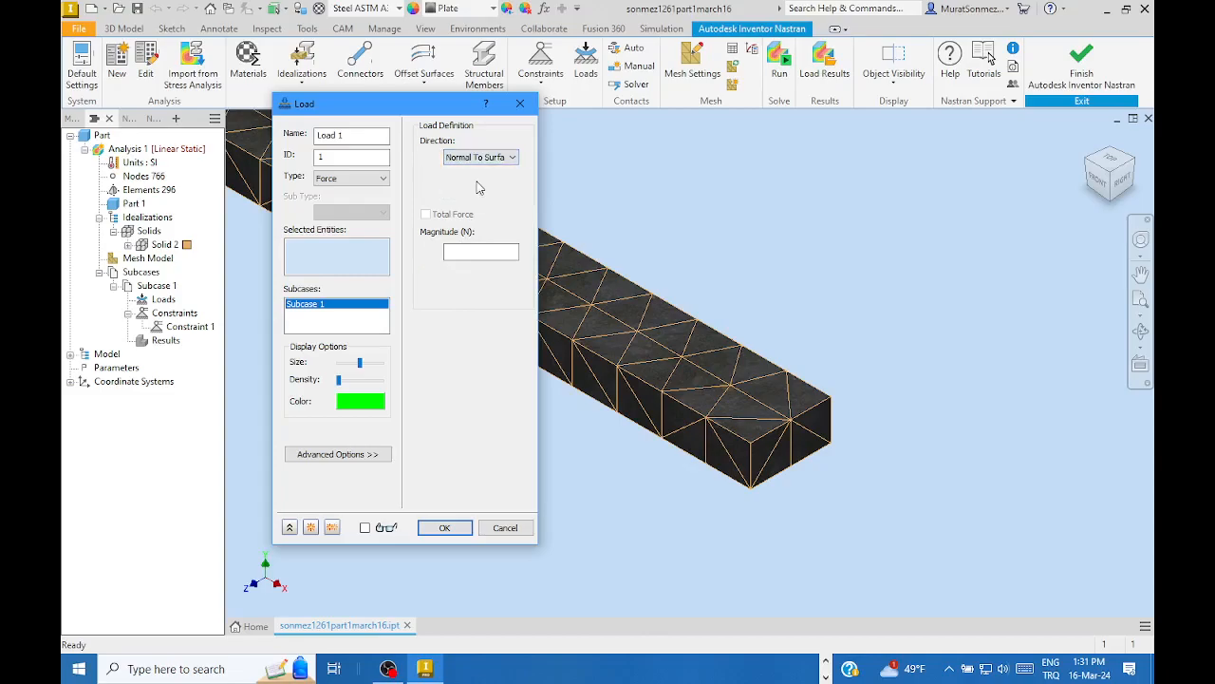
- Enter an 80000 N force magnitude and nudge the arrow density slightly higher
click(478, 251)
text(80000)
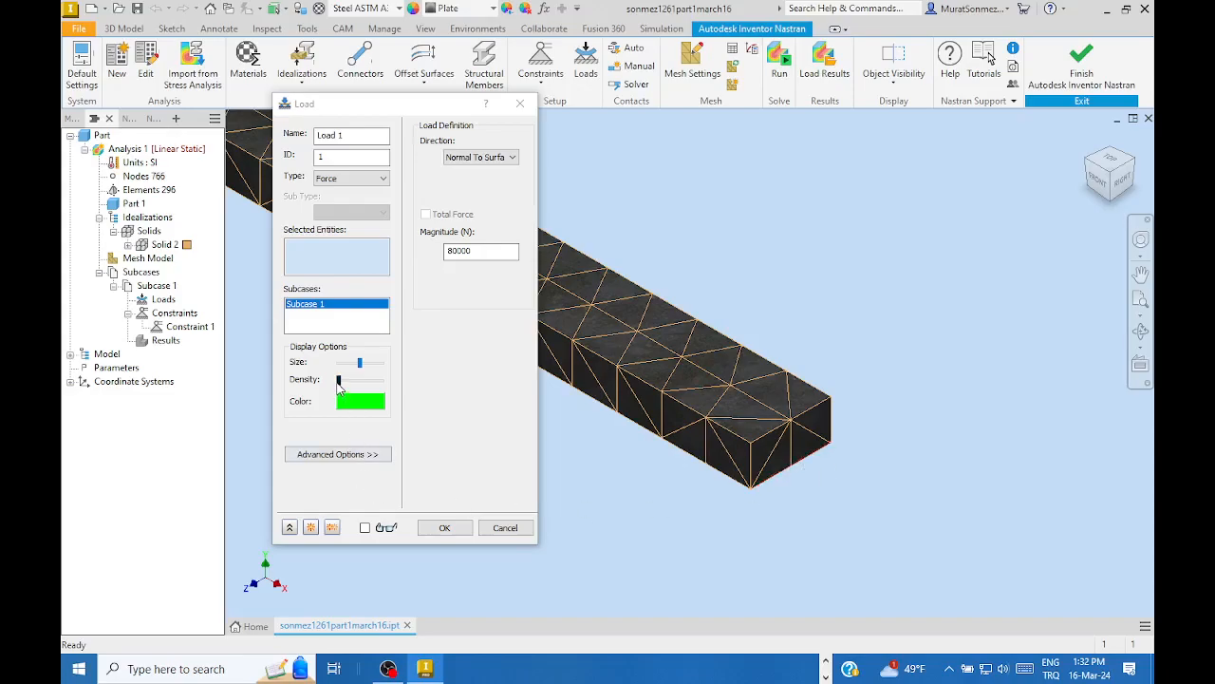
click(338, 380)
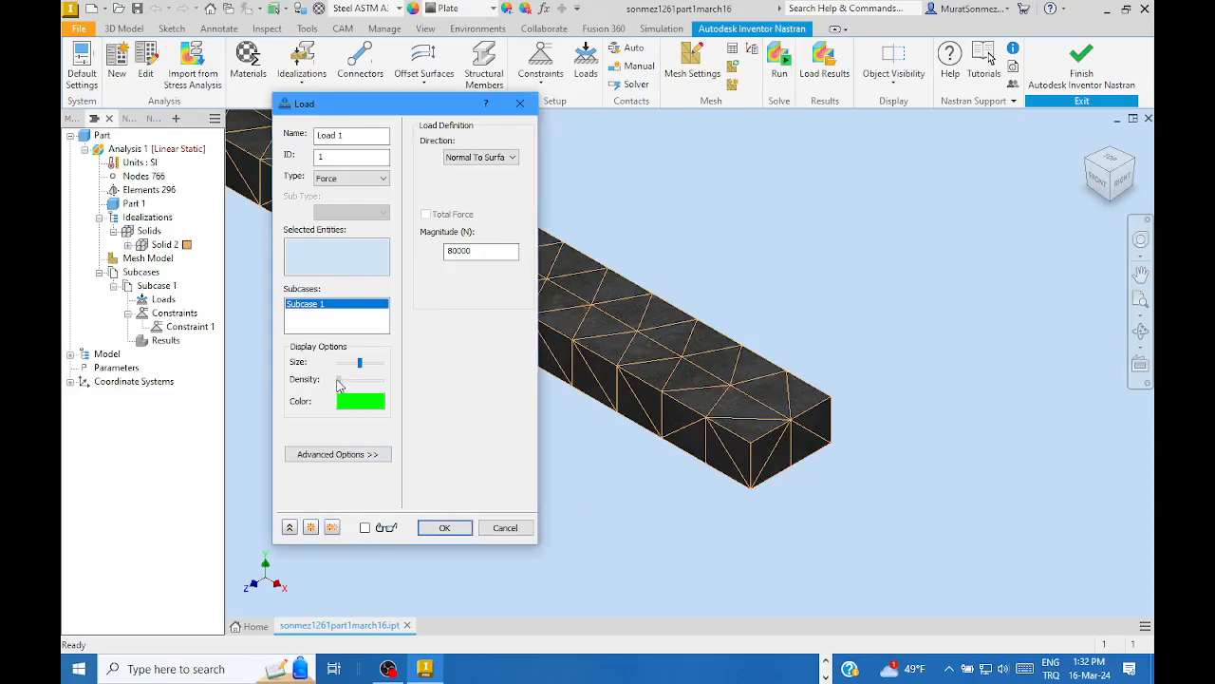
drag(339, 382, 346, 385)
- Apply the 80000 N load to the beam's free end face and run the Nastran solve
click(803, 446)
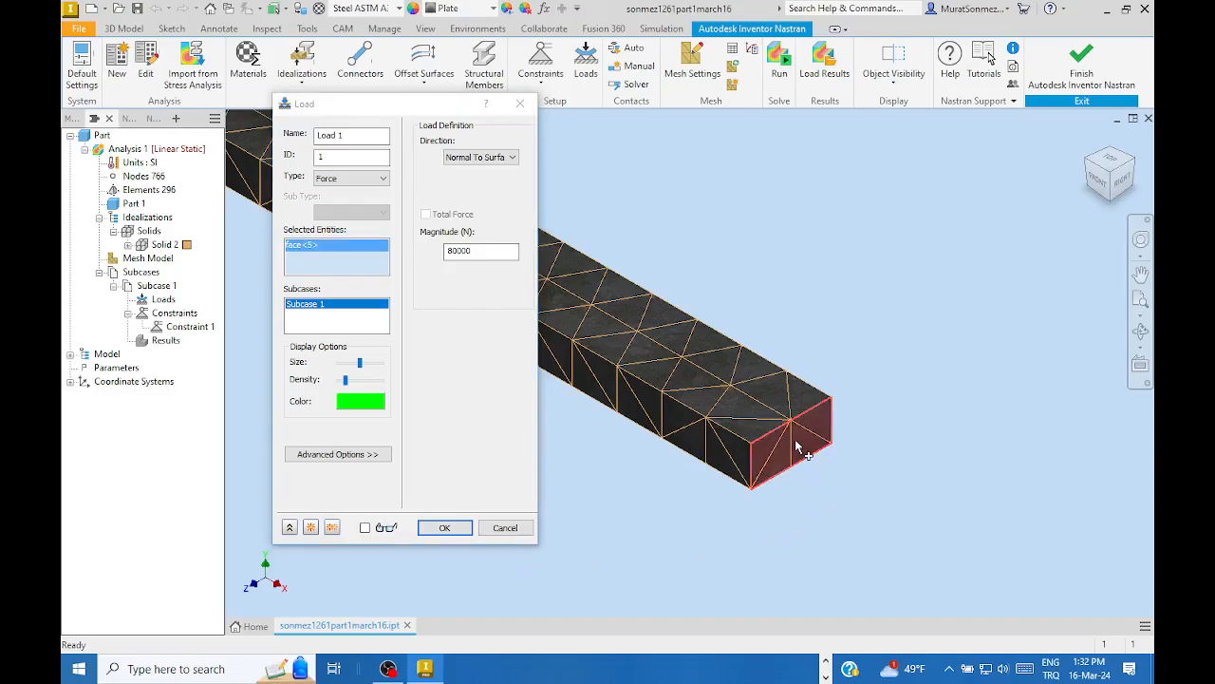
click(452, 529)
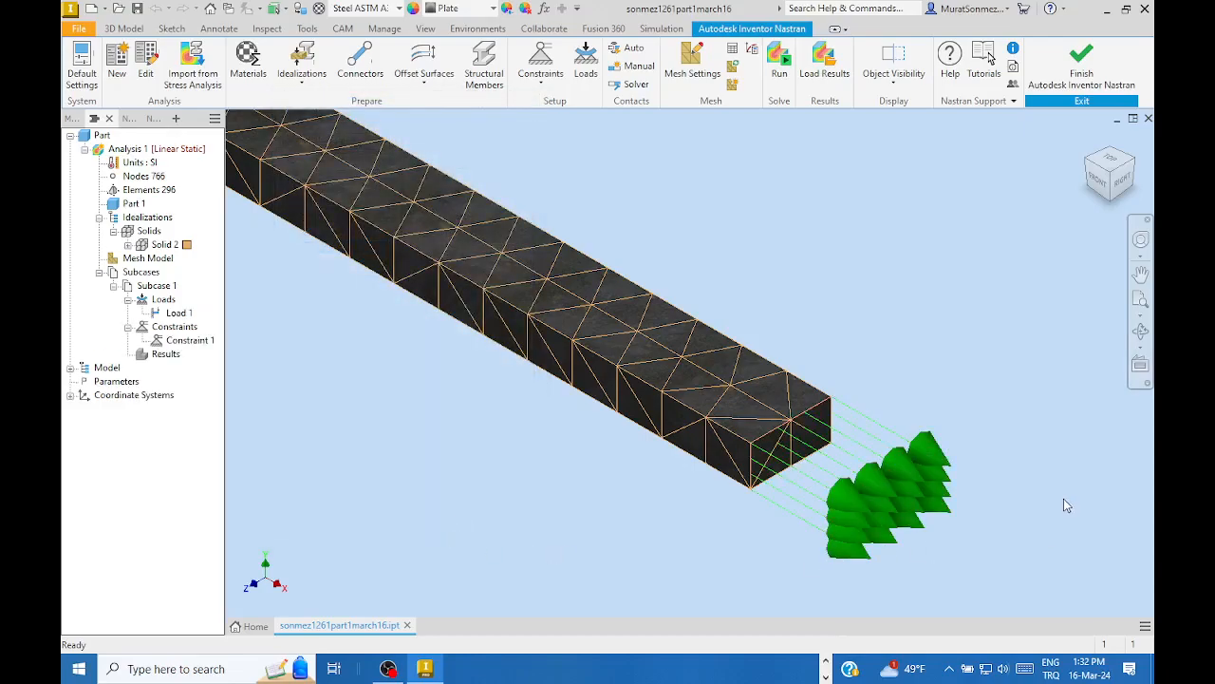
scroll(917, 588, down, 3)
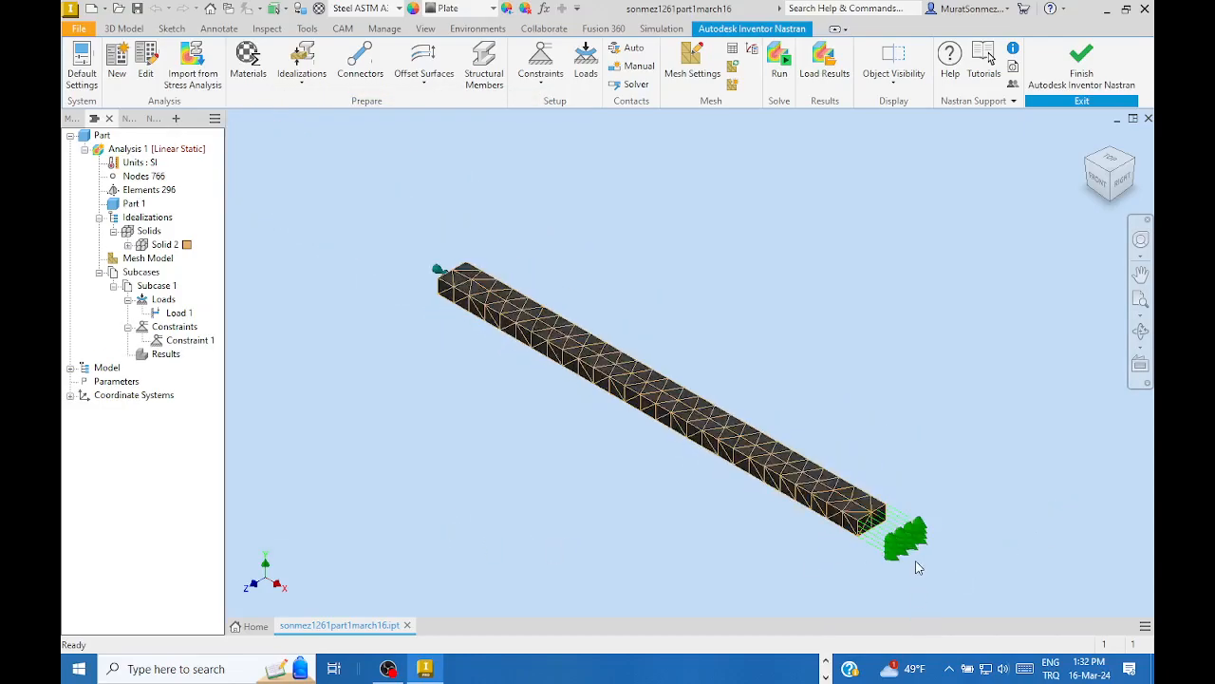
middle_drag(824, 437, 736, 399)
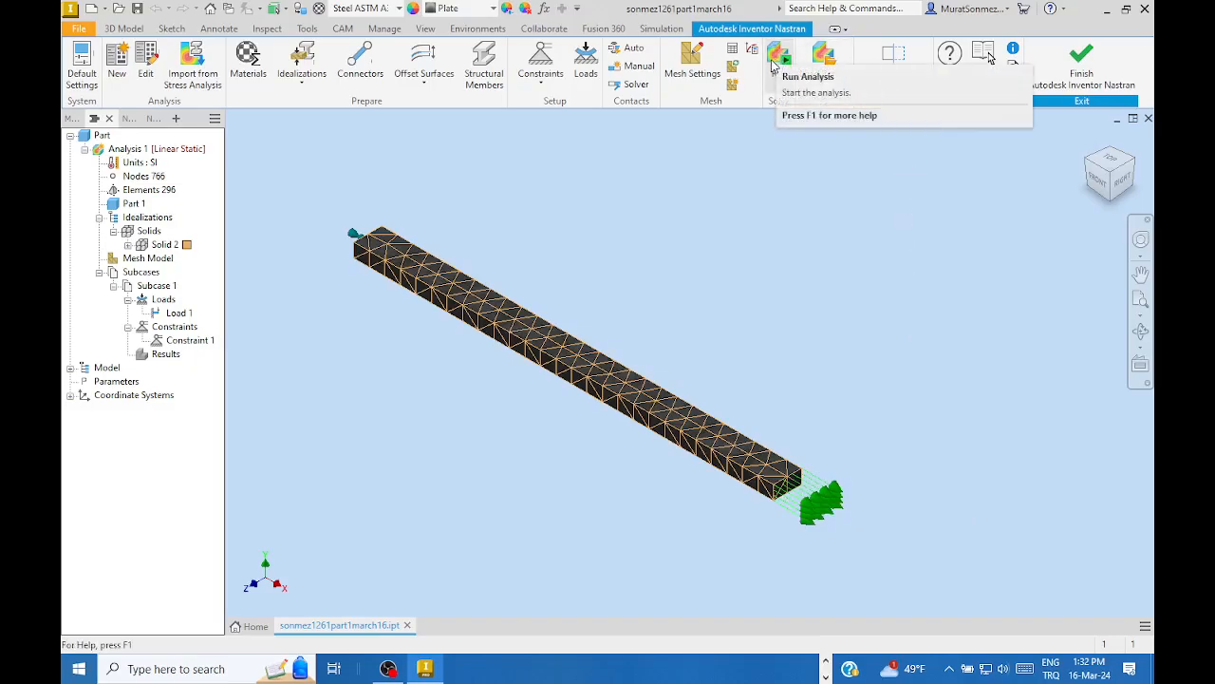
click(774, 67)
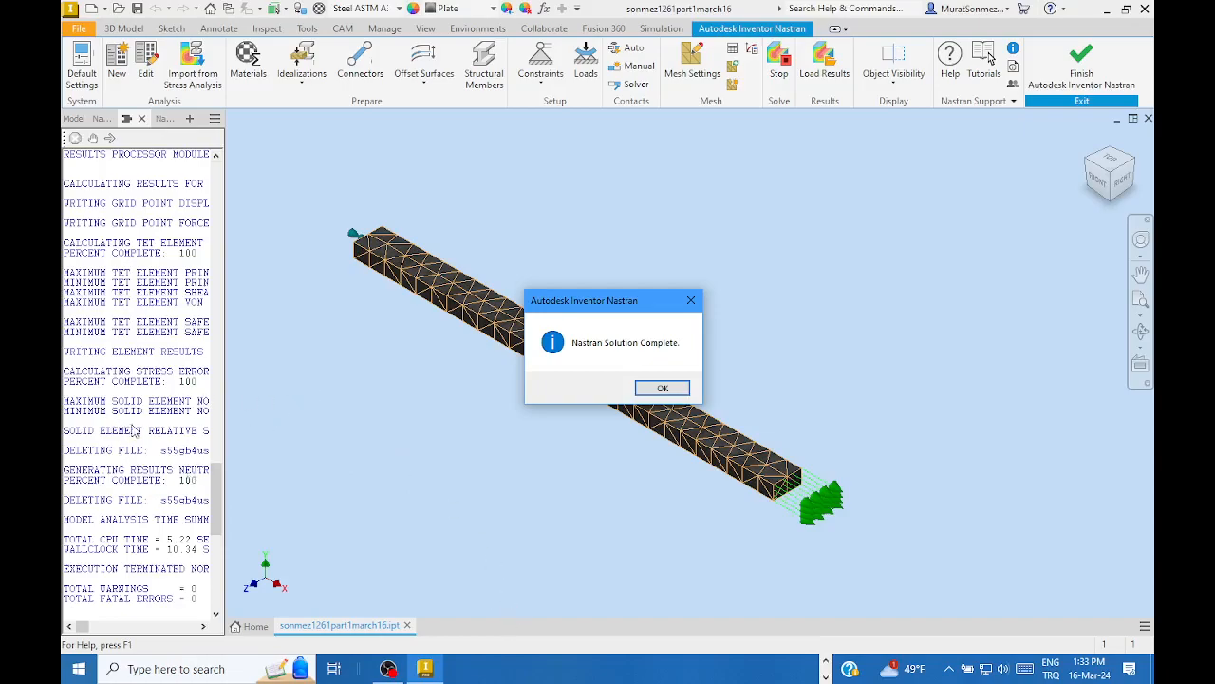
- Dismiss the Solution Complete message to display the von Mises stress contour
click(667, 389)
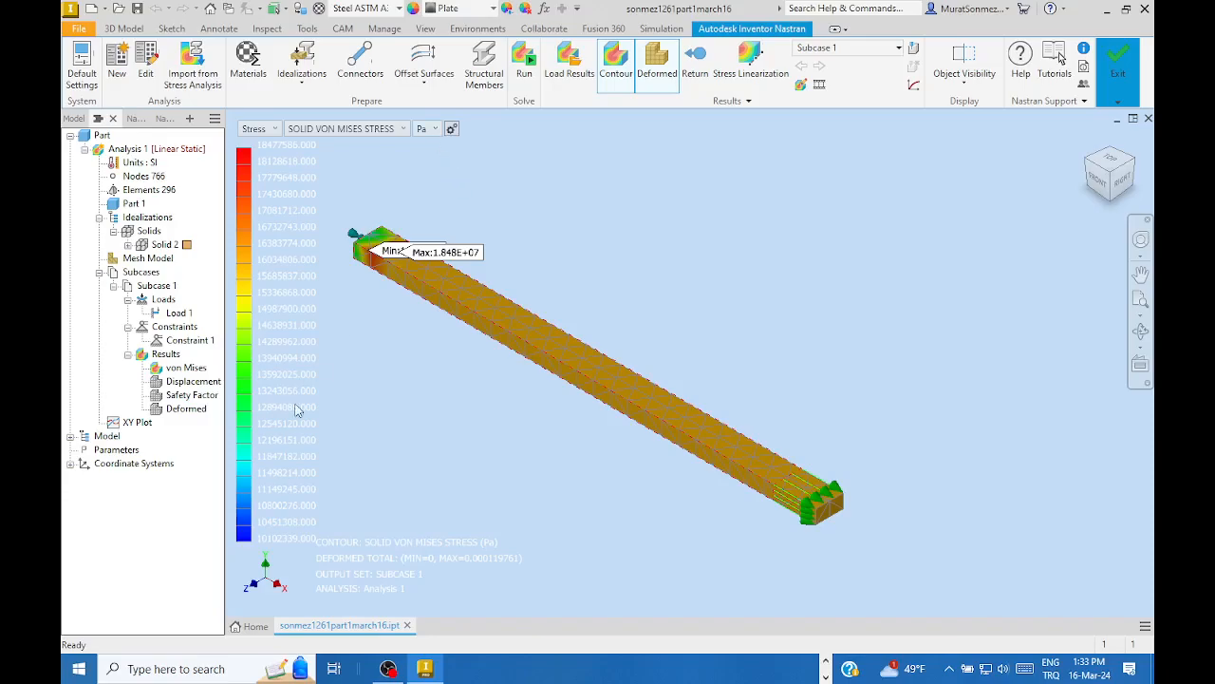
- Show stresses in MPa and probe element 266 mid-bar, reading 15.9997 MPa
click(433, 130)
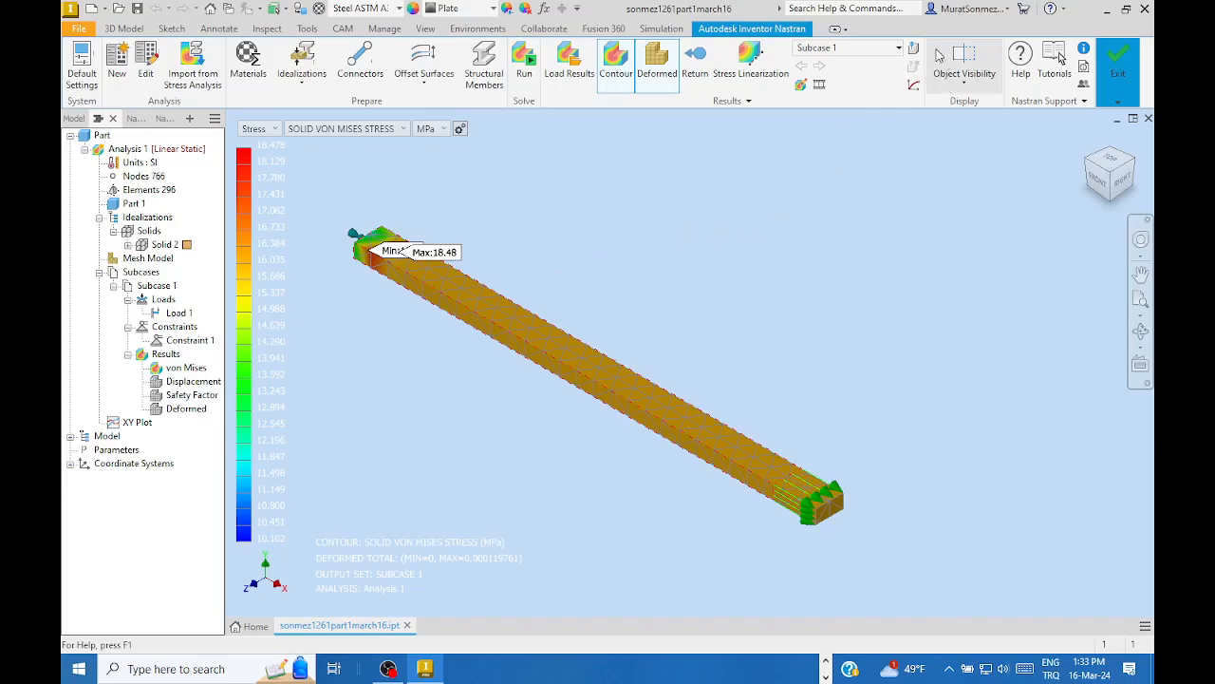
click(914, 50)
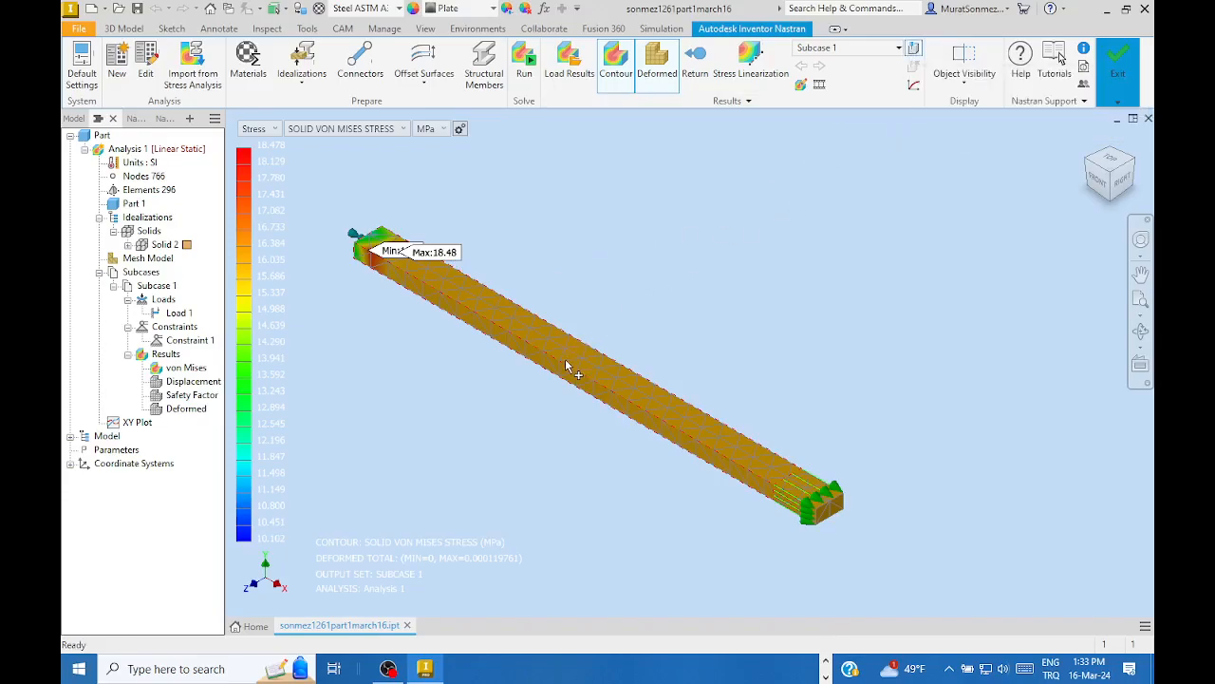
click(575, 352)
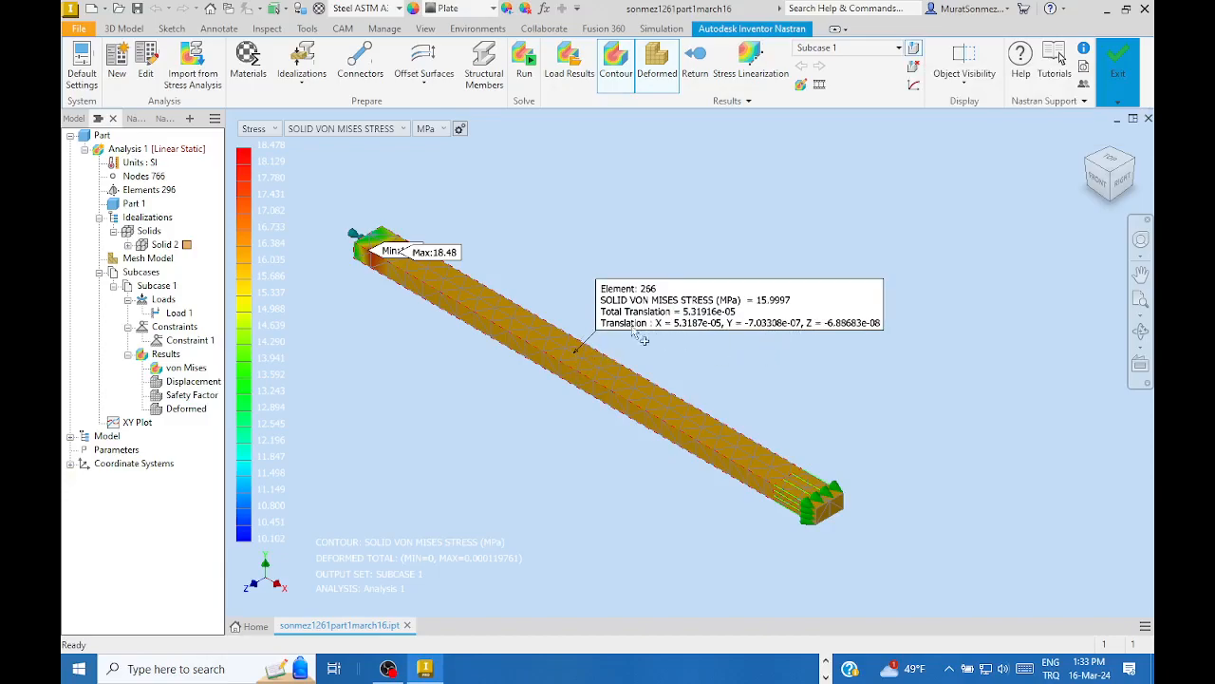
mouse_move(369, 243)
click(802, 514)
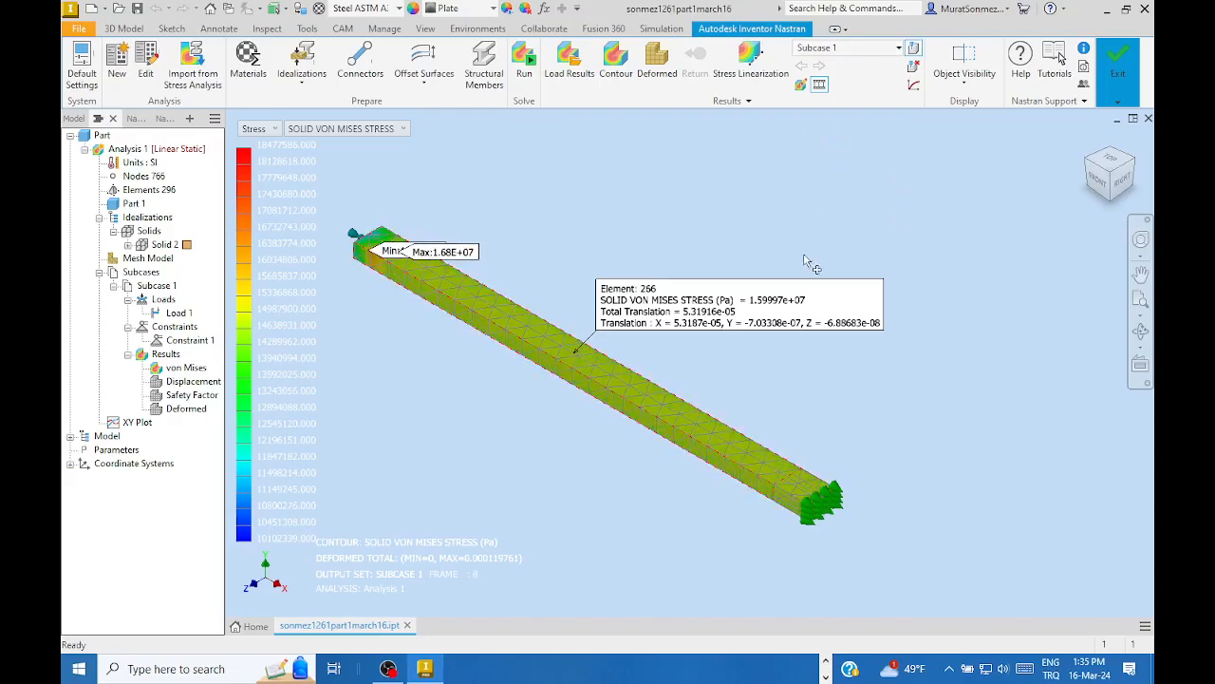
- Close the results, then redisplay the von Mises result from the browser's Results node
click(820, 87)
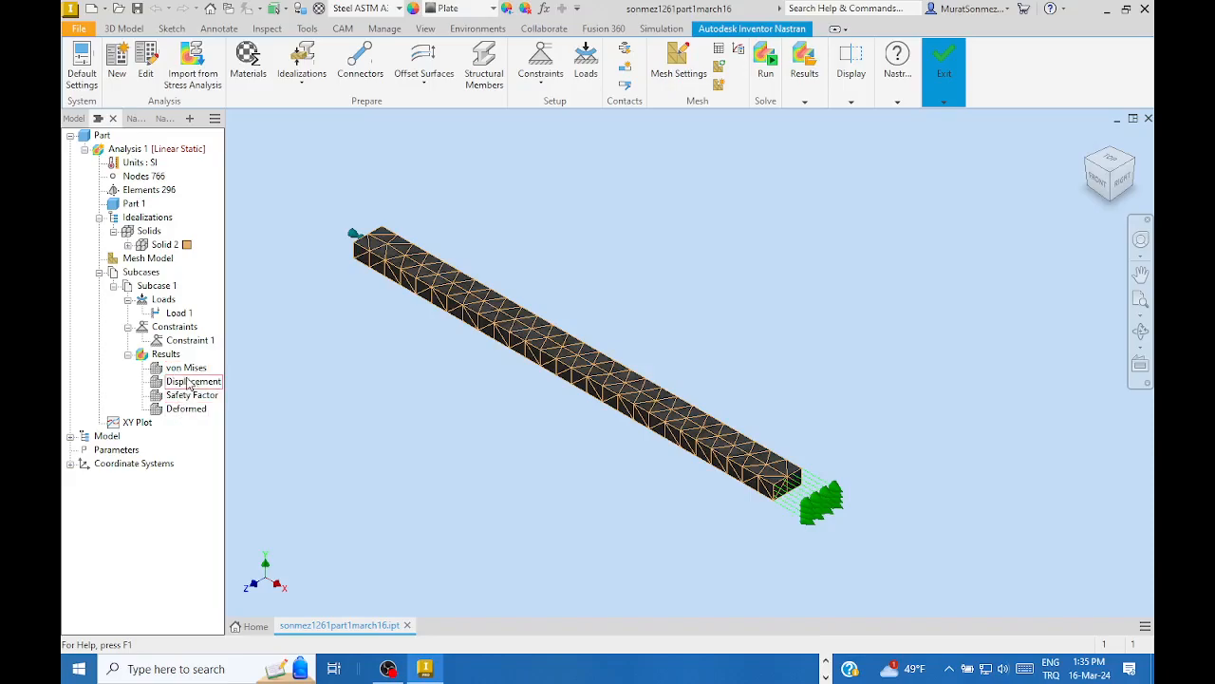
right_click(183, 371)
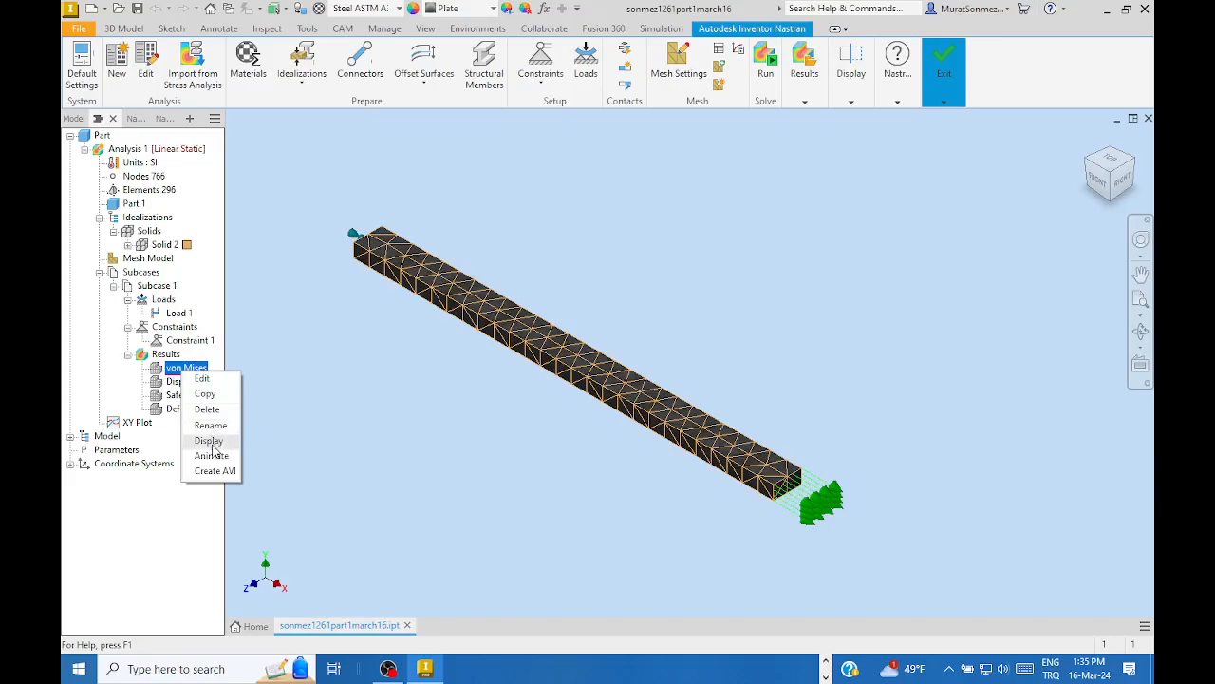
click(211, 442)
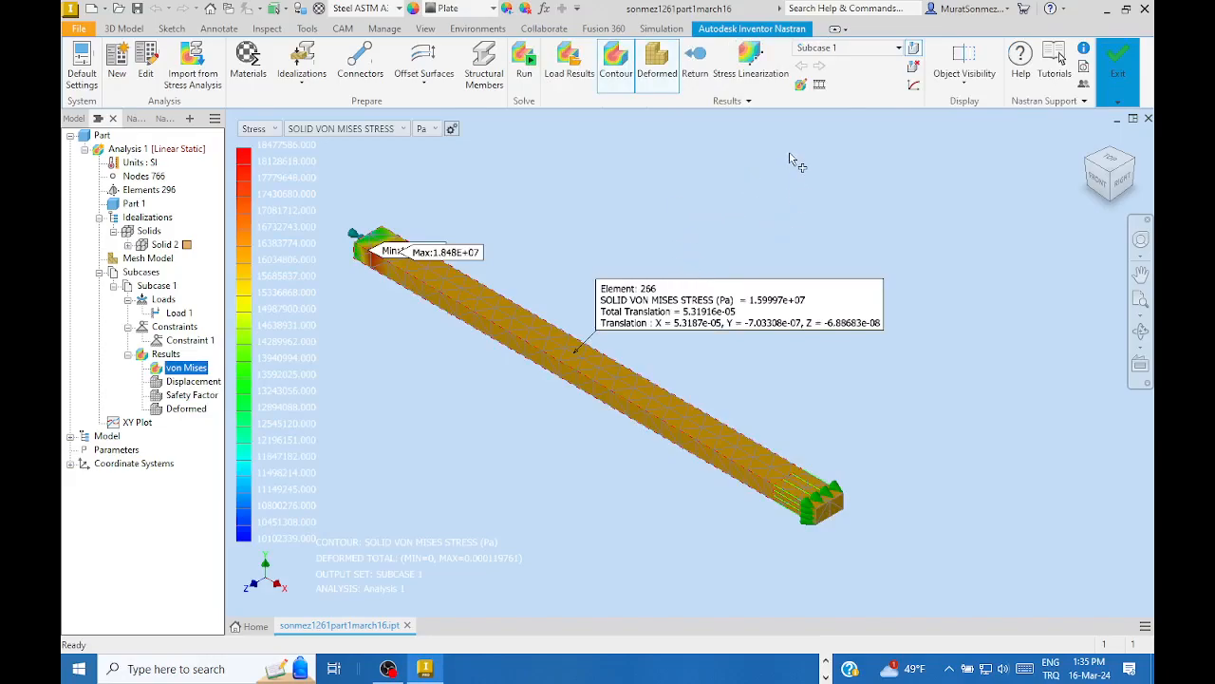
- Set the von Mises plot's deformation scale to Actual with value 1.0
click(799, 87)
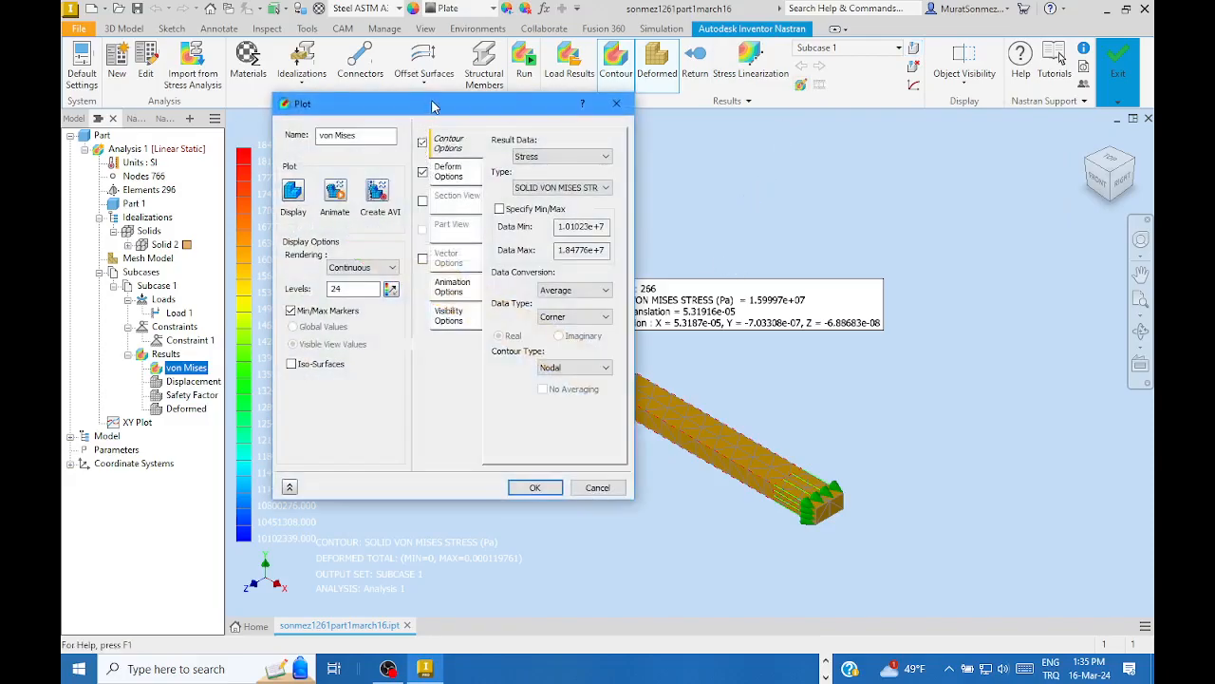
drag(432, 104, 489, 65)
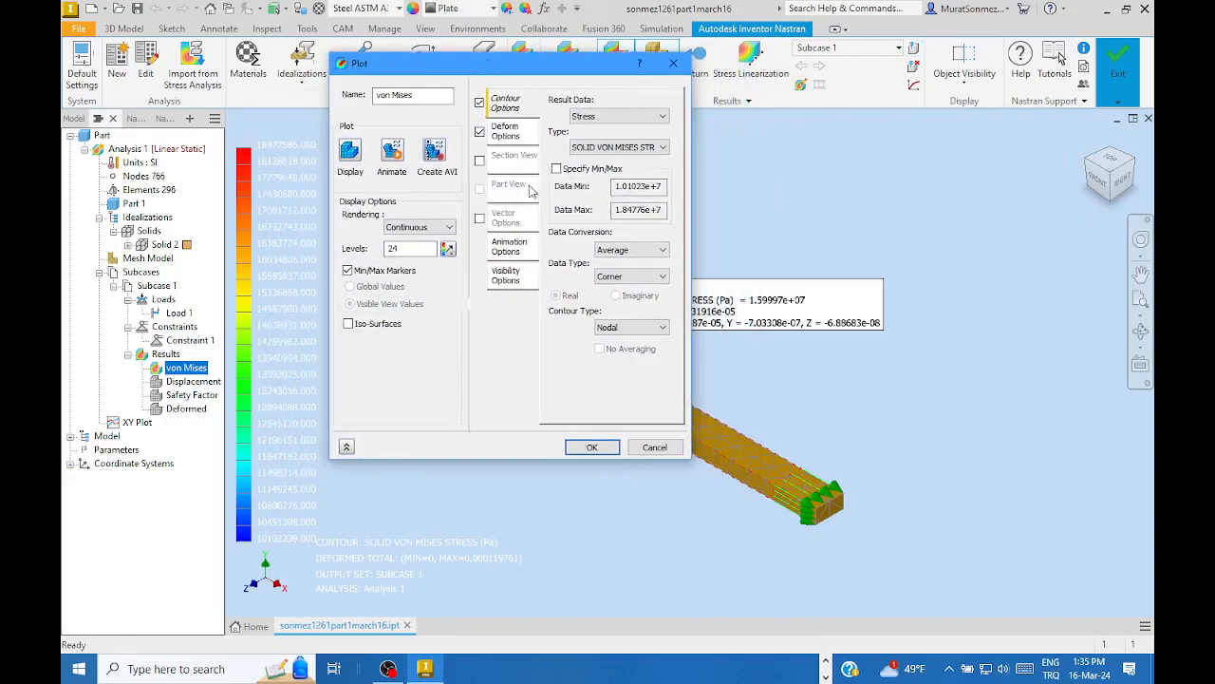
click(503, 132)
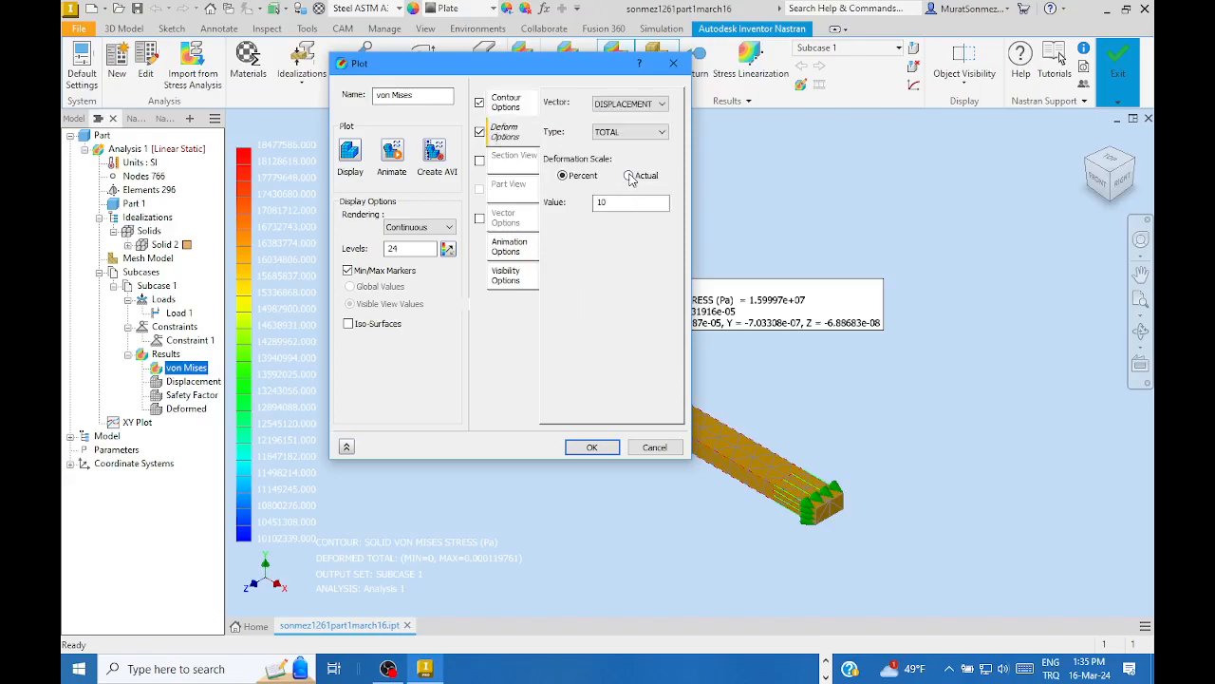
click(630, 176)
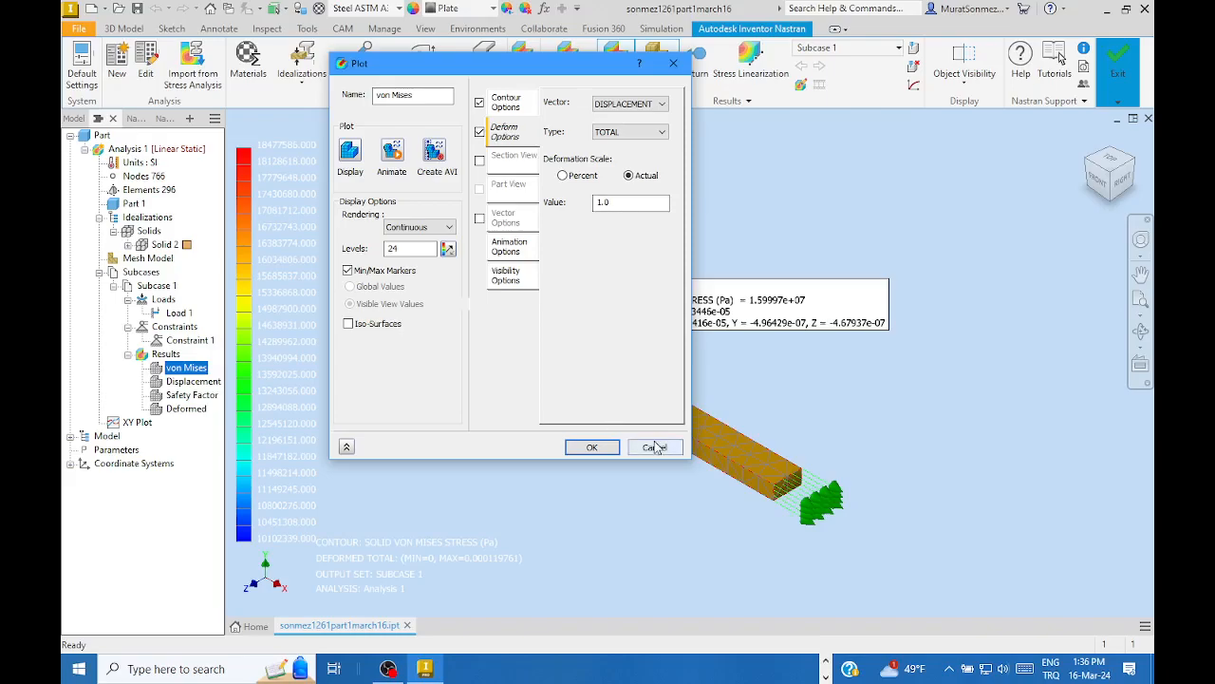
click(591, 448)
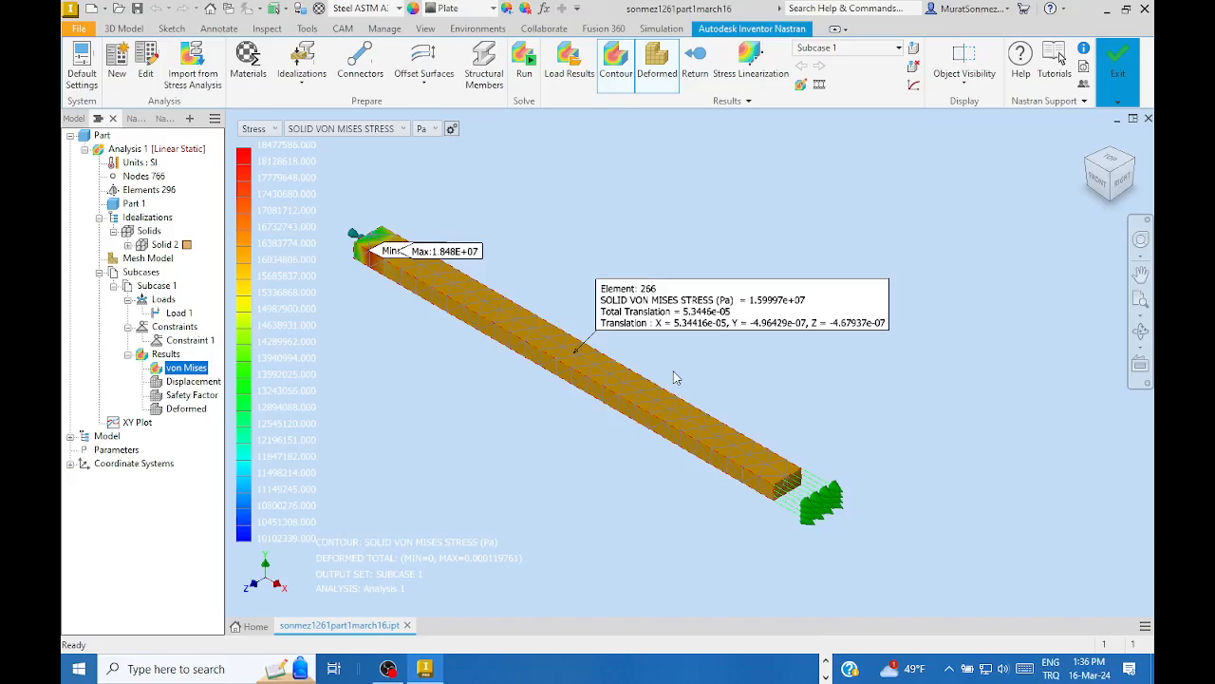
- Finish Autodesk Inventor Nastran to return to the plain bar part with Extrusion1
click(1118, 73)
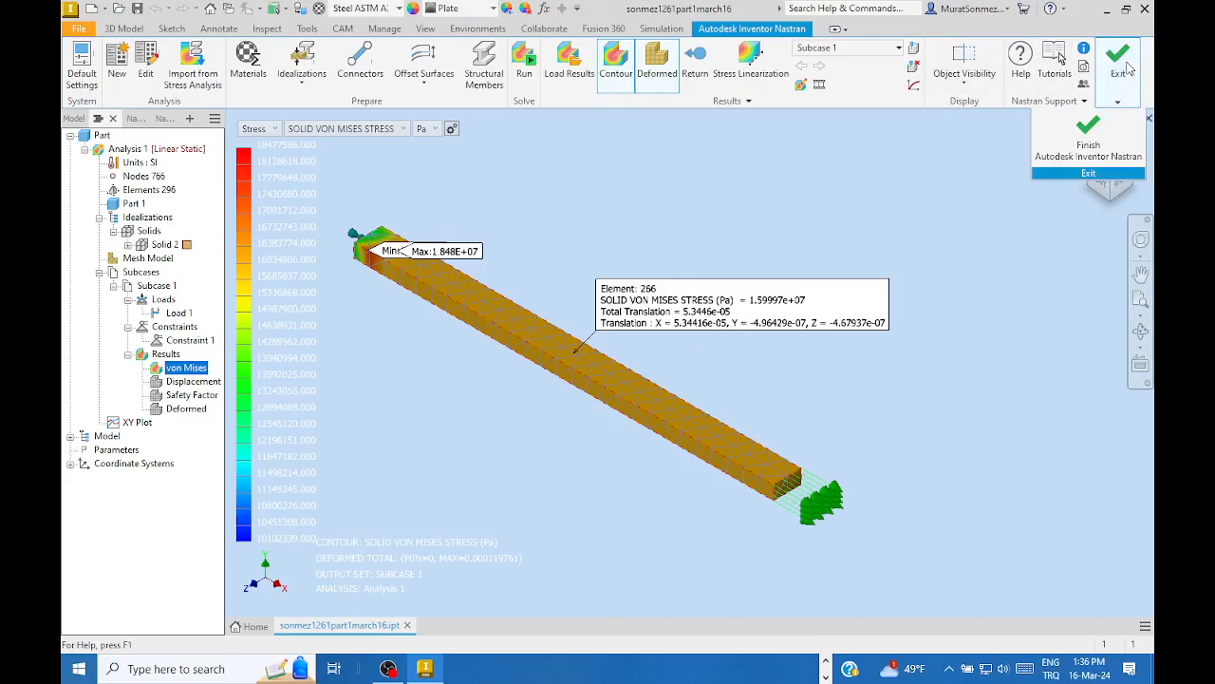
click(1087, 133)
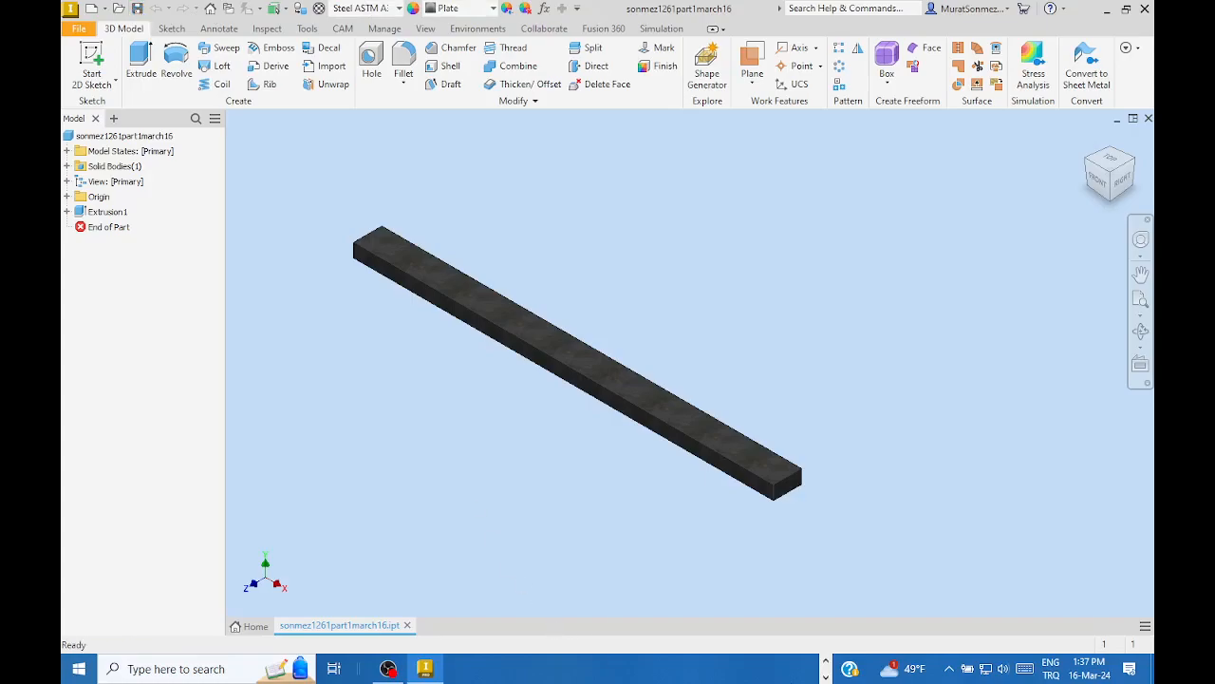
click(825, 664)
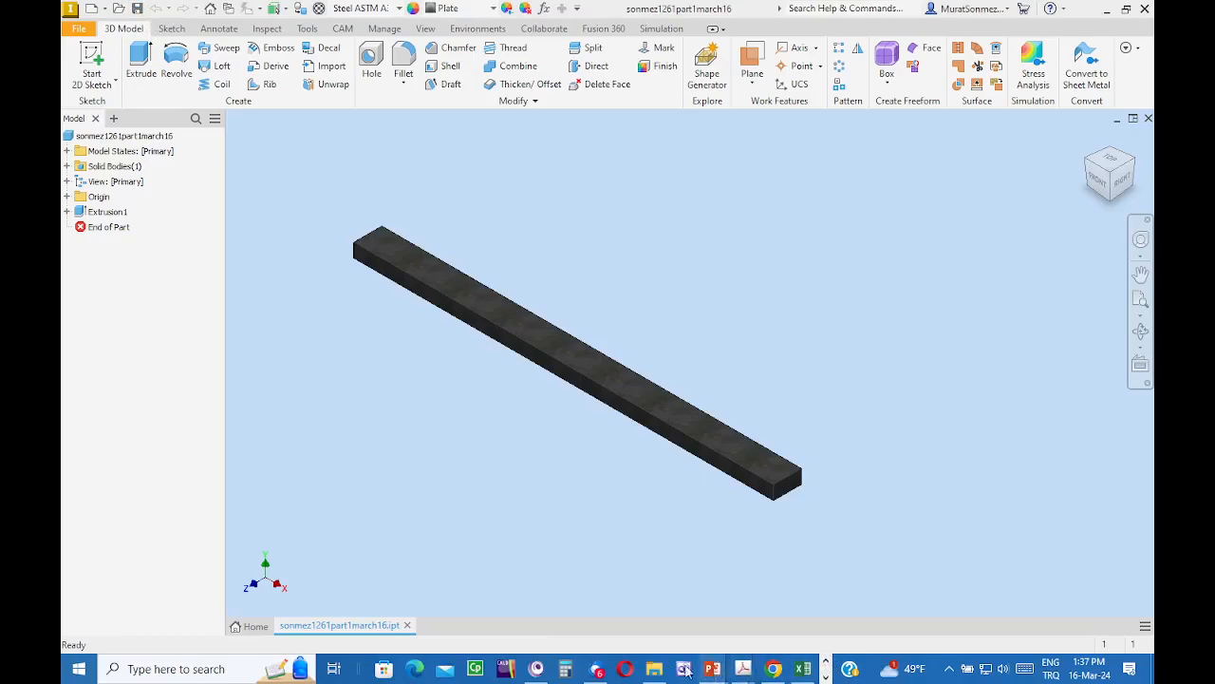
- Browse to course\sonmez1261part1march16\InCAD\FEA to view the five s55gb4usg Nastran files
mouse_move(654, 669)
click(674, 593)
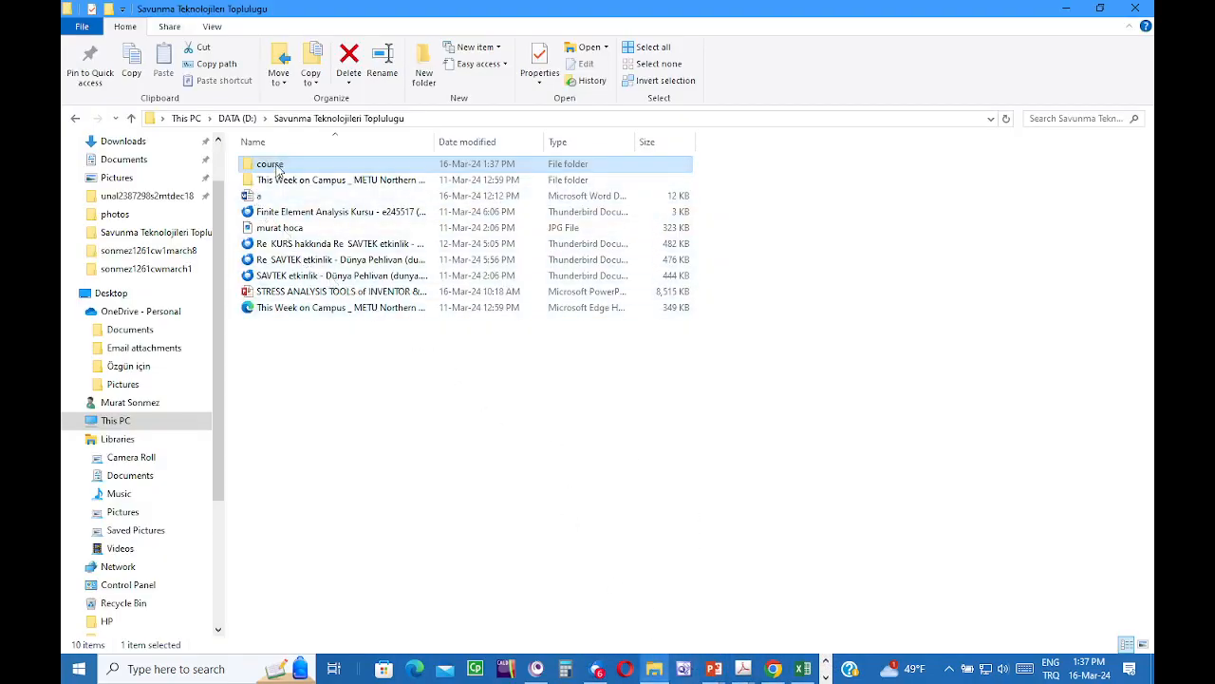
double_click(273, 166)
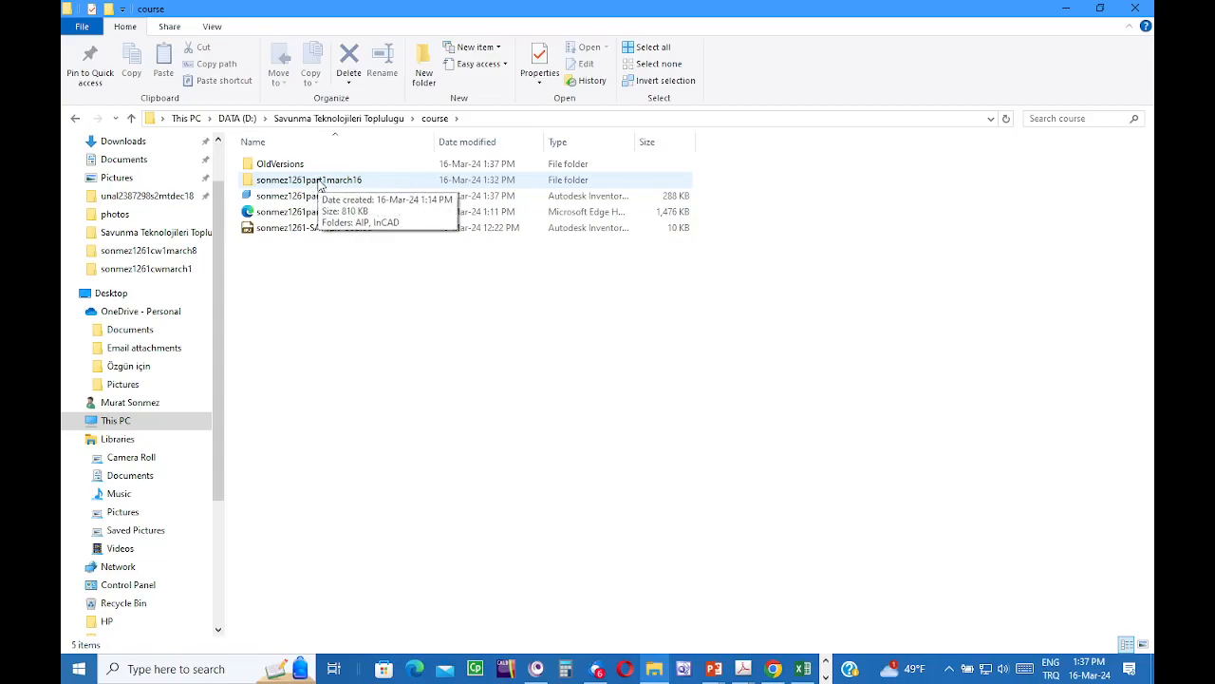
double_click(317, 182)
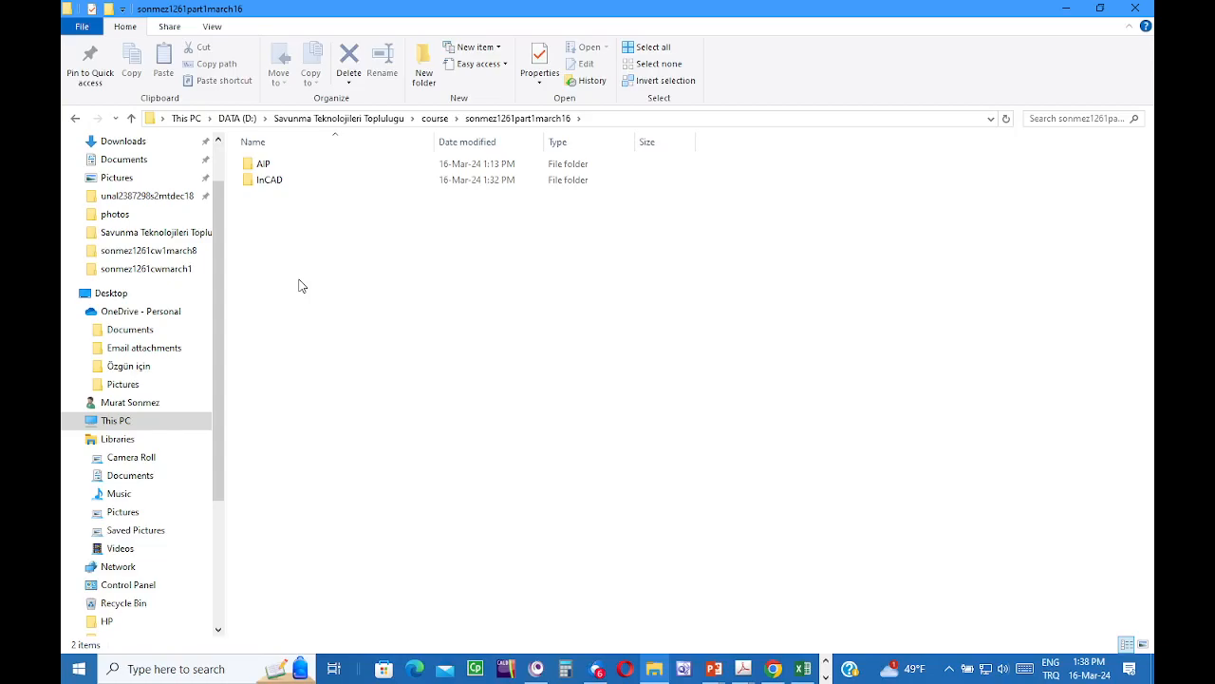
double_click(274, 187)
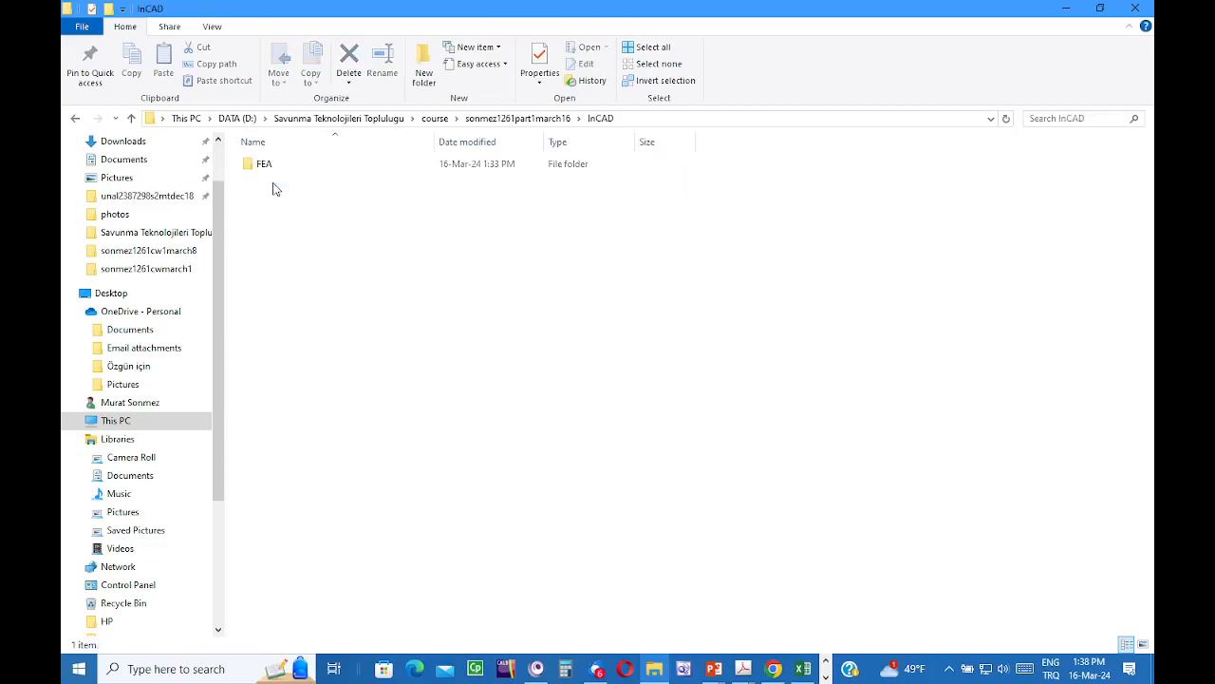
double_click(267, 165)
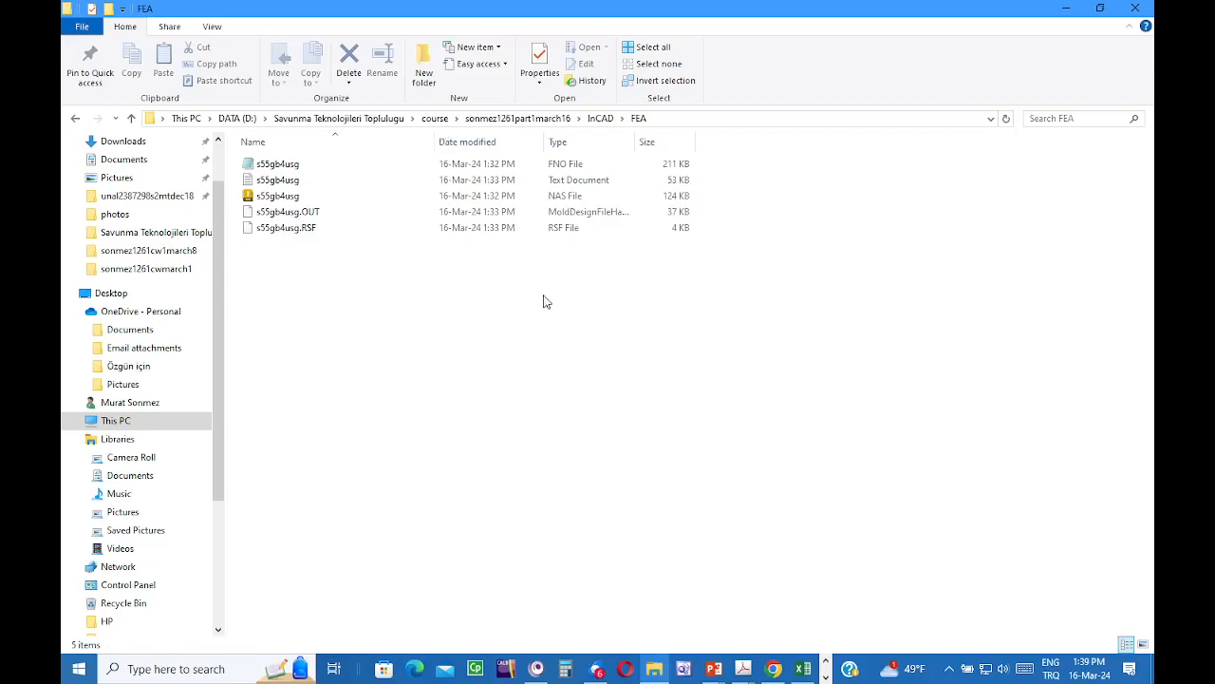
click(380, 118)
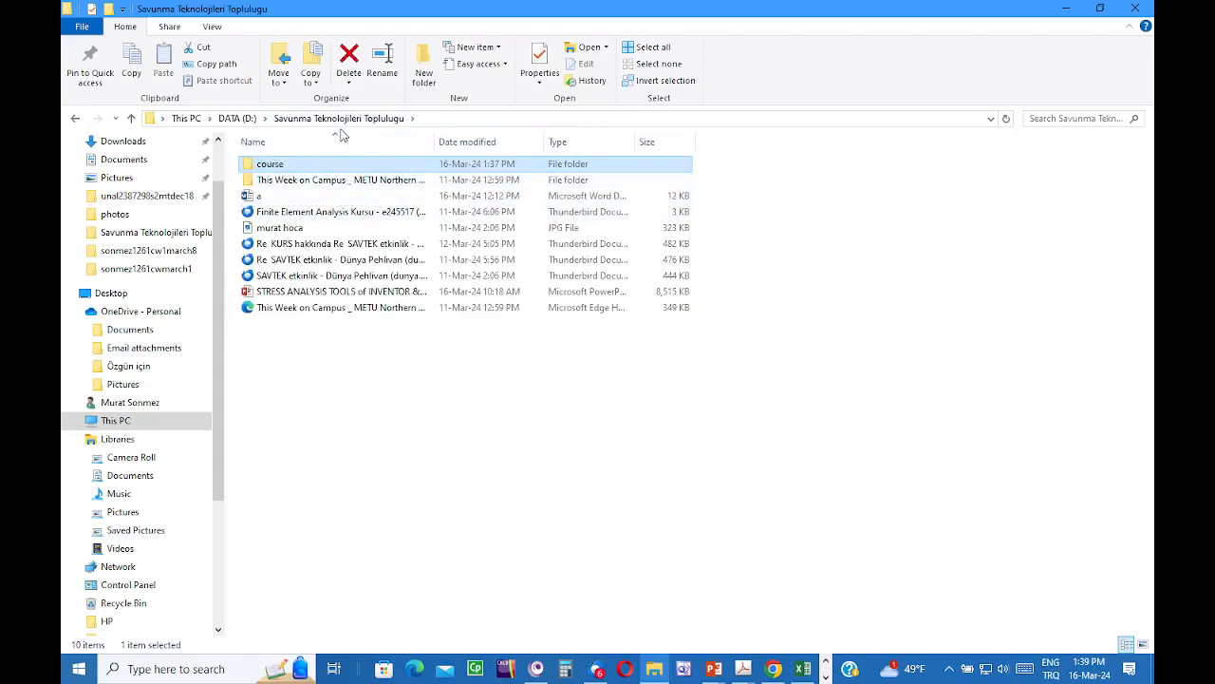
- Start renaming the course folder from its right-click menu
right_click(285, 166)
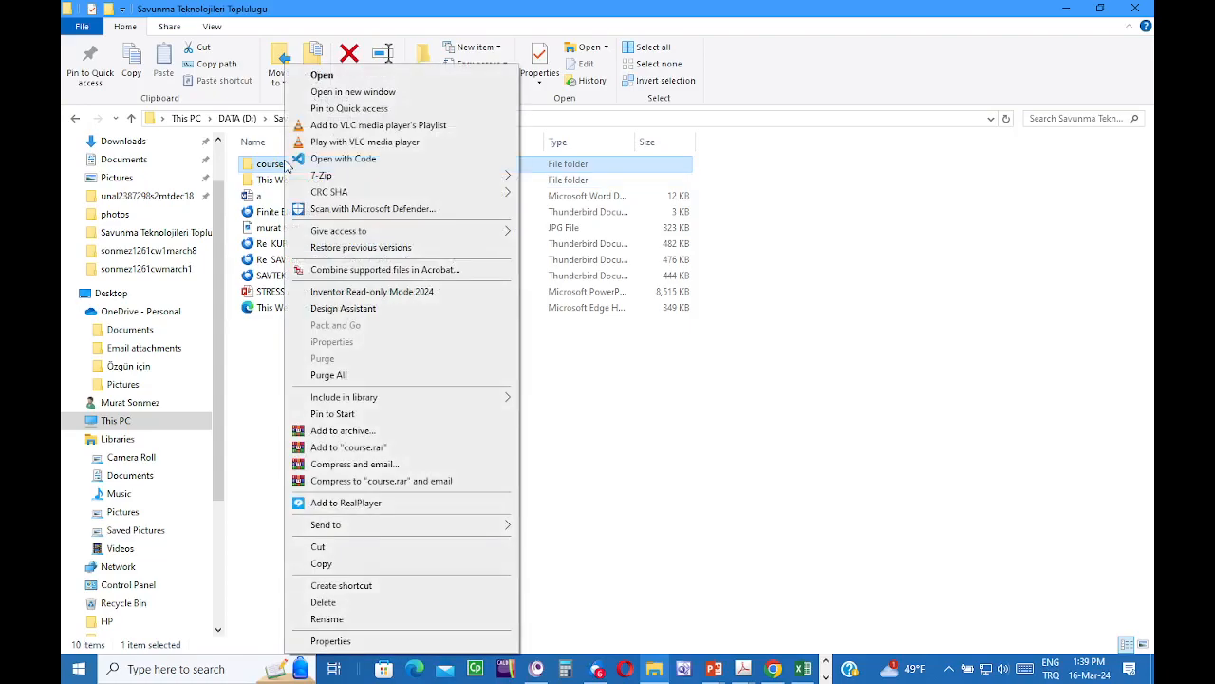
click(327, 618)
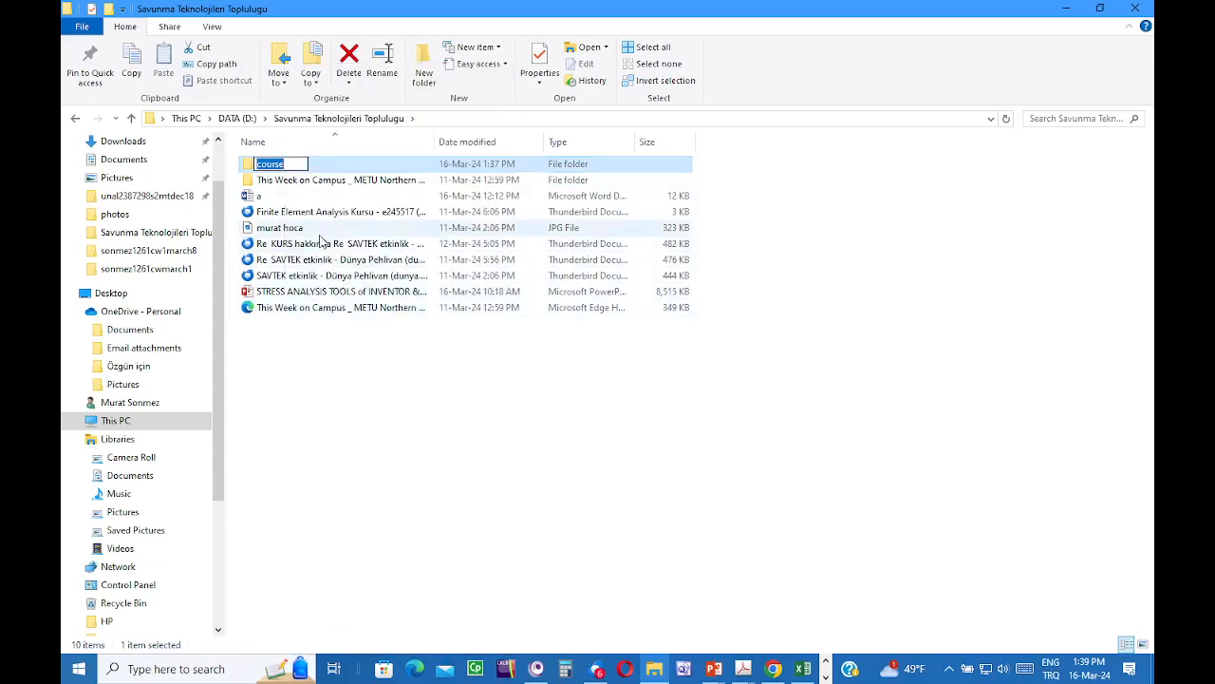
- Prefix the course folder name with sonmez1261SAVTEK; Windows blocks it as Folder In Use
click(258, 165)
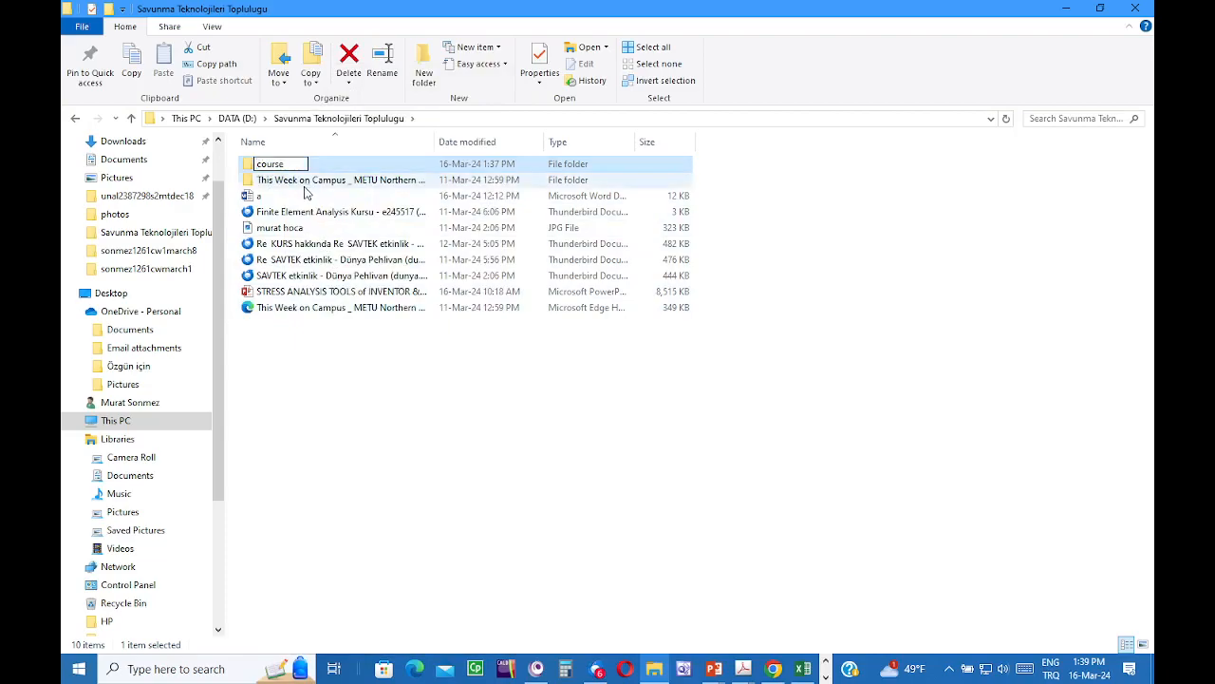
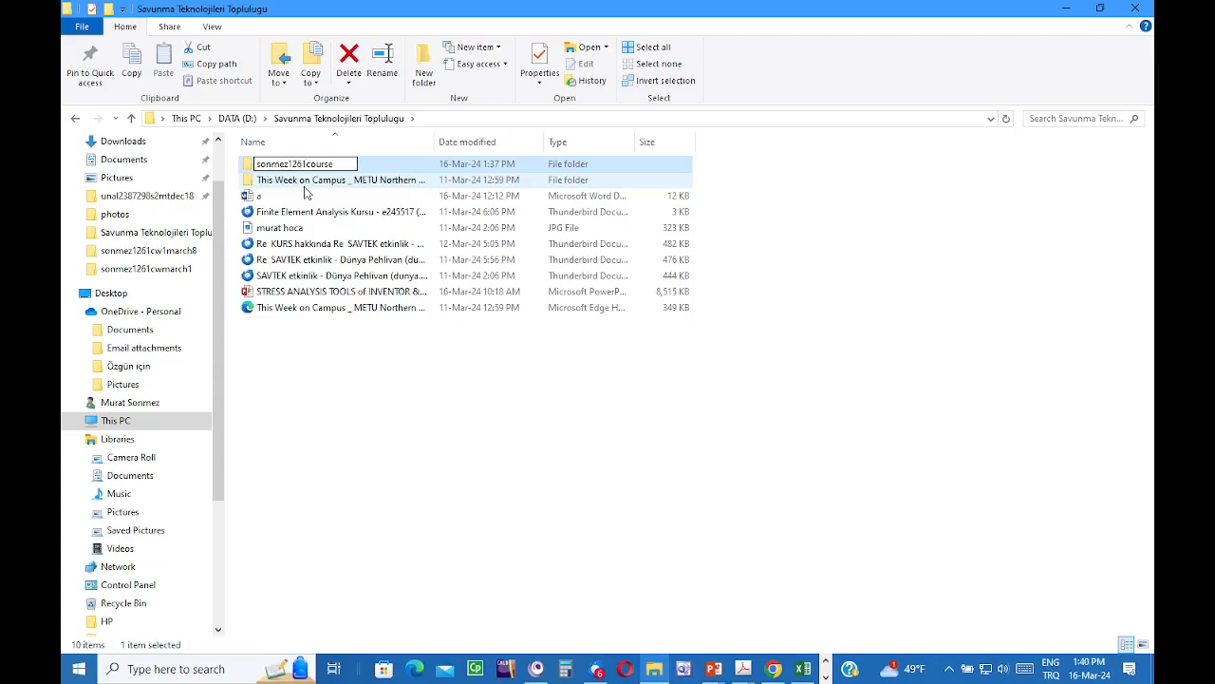
text(SAVTEK)
click(614, 402)
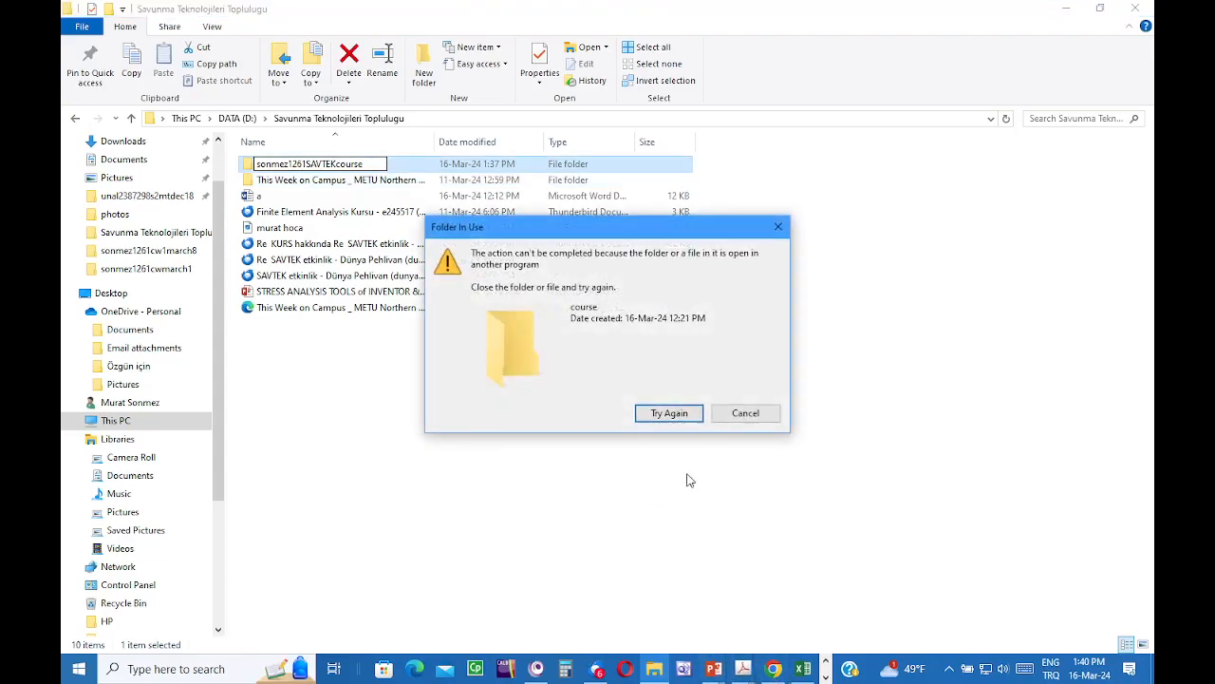
- Close the steel bar part in Inventor and exit the program to release the folder
click(825, 676)
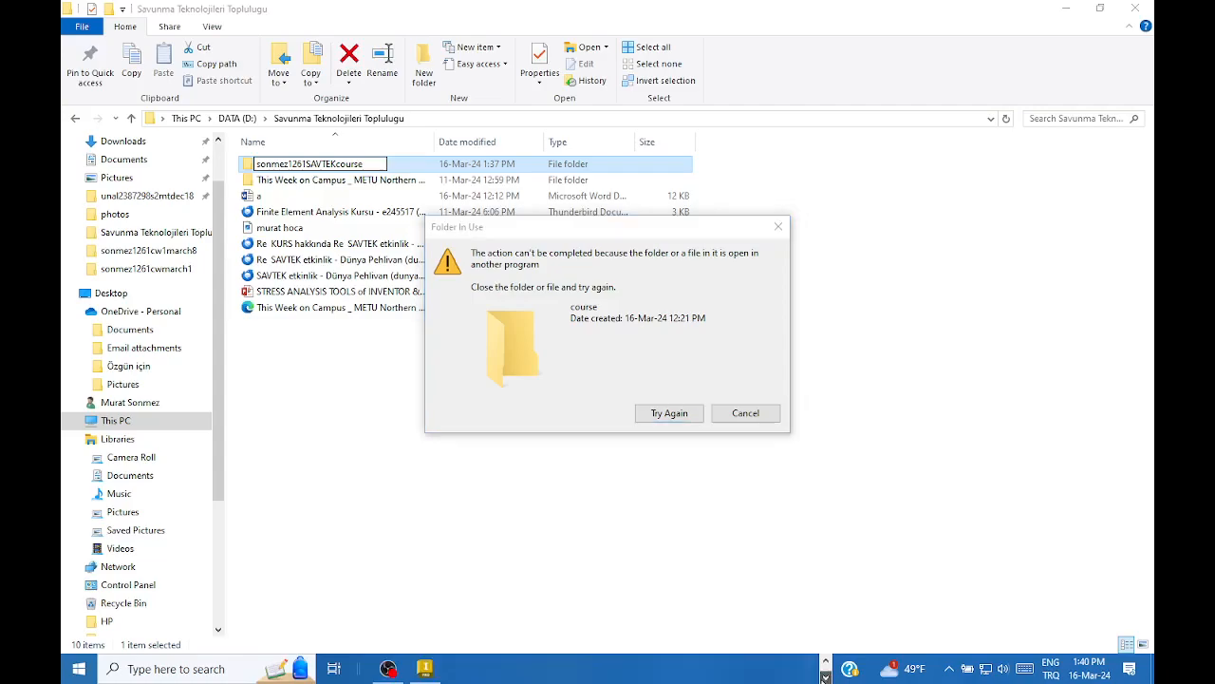
click(424, 668)
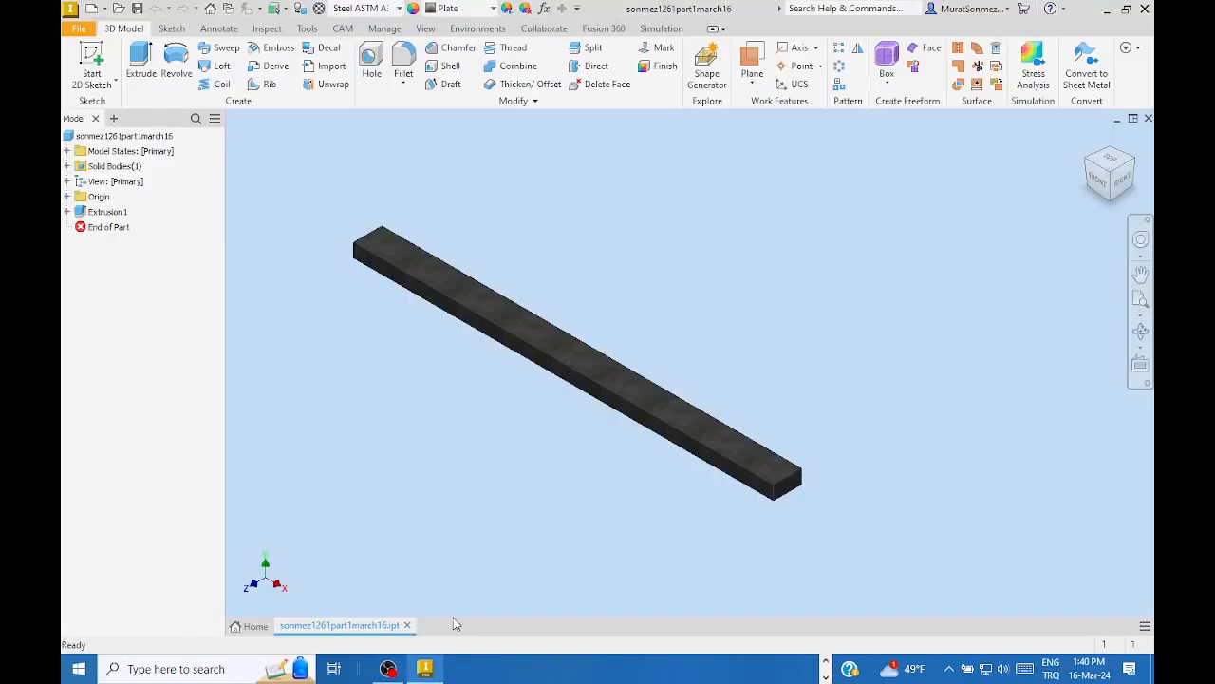
click(1148, 118)
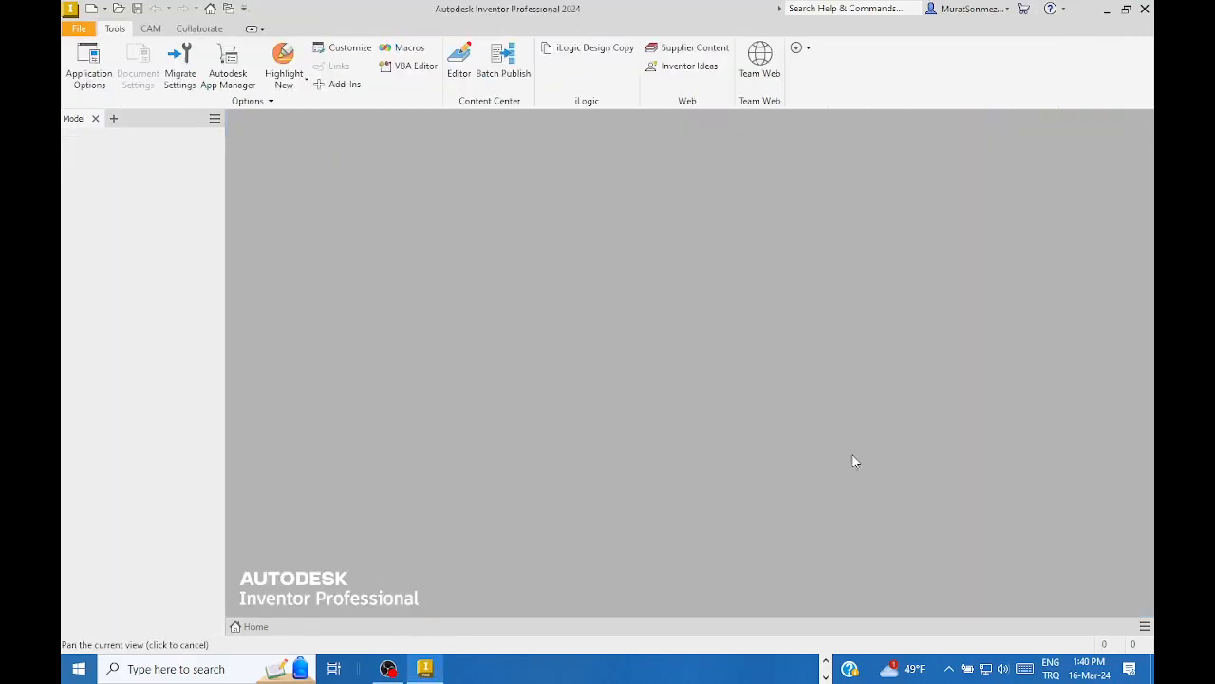
click(825, 662)
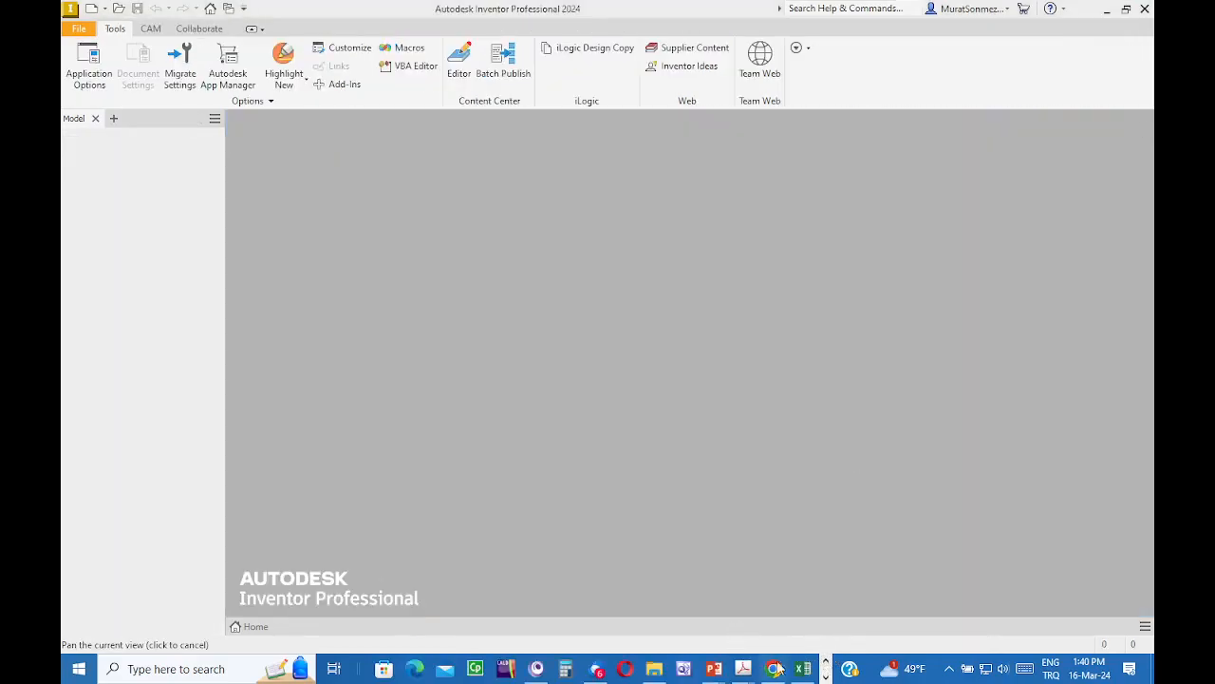
click(1145, 7)
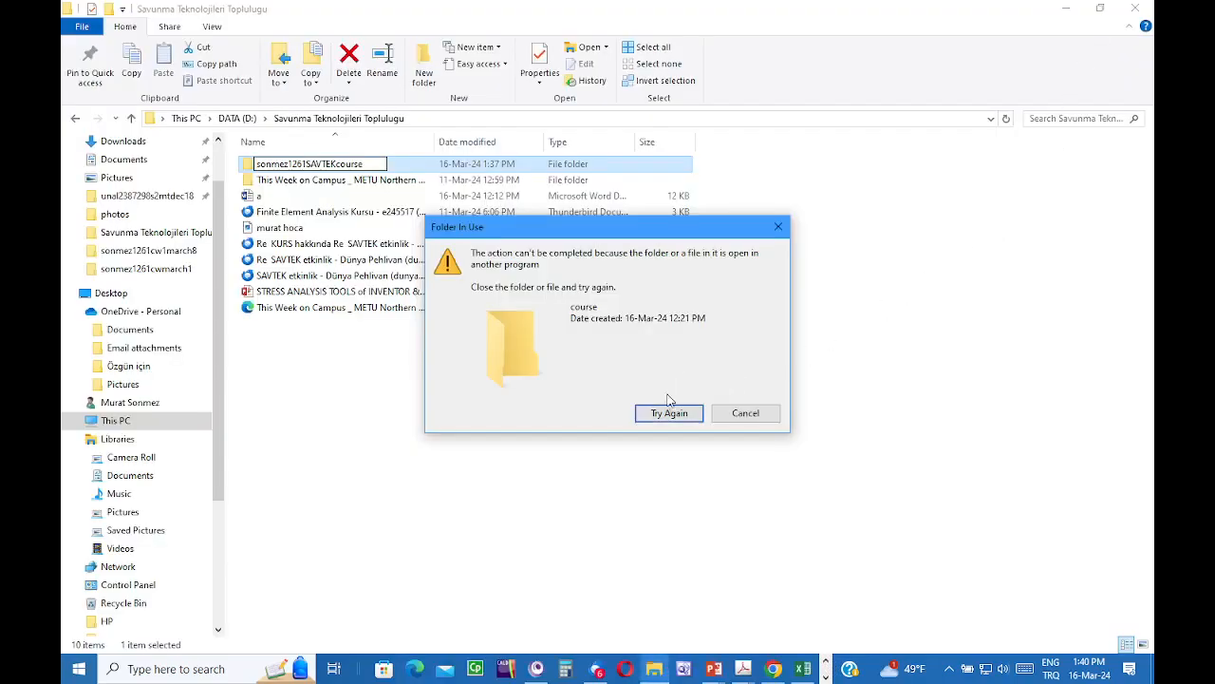
- Retry the folder rename several times, then cancel it so the folder stays named course
click(670, 413)
click(826, 677)
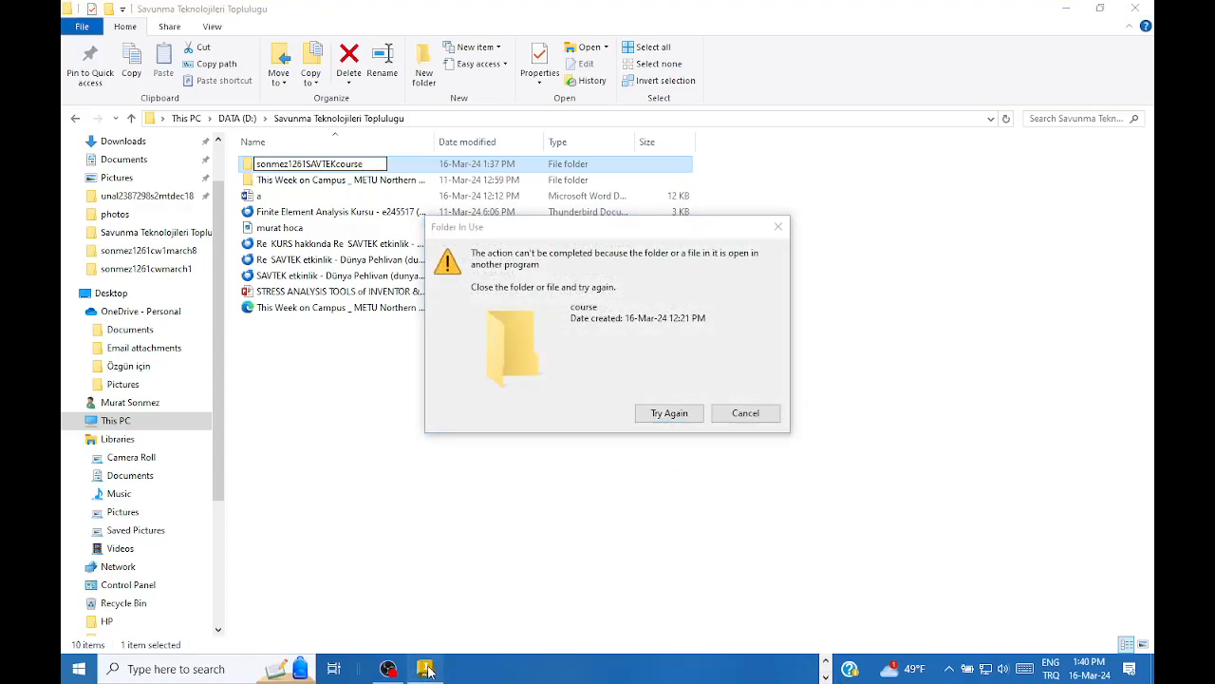
click(427, 670)
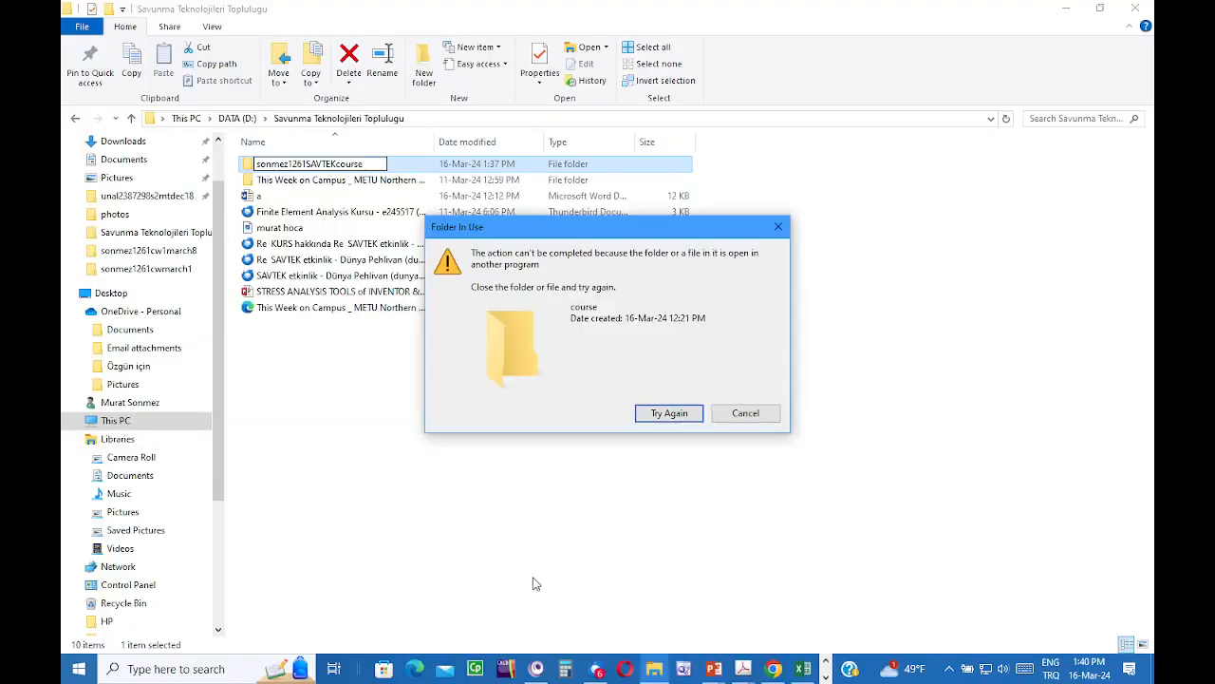
click(669, 413)
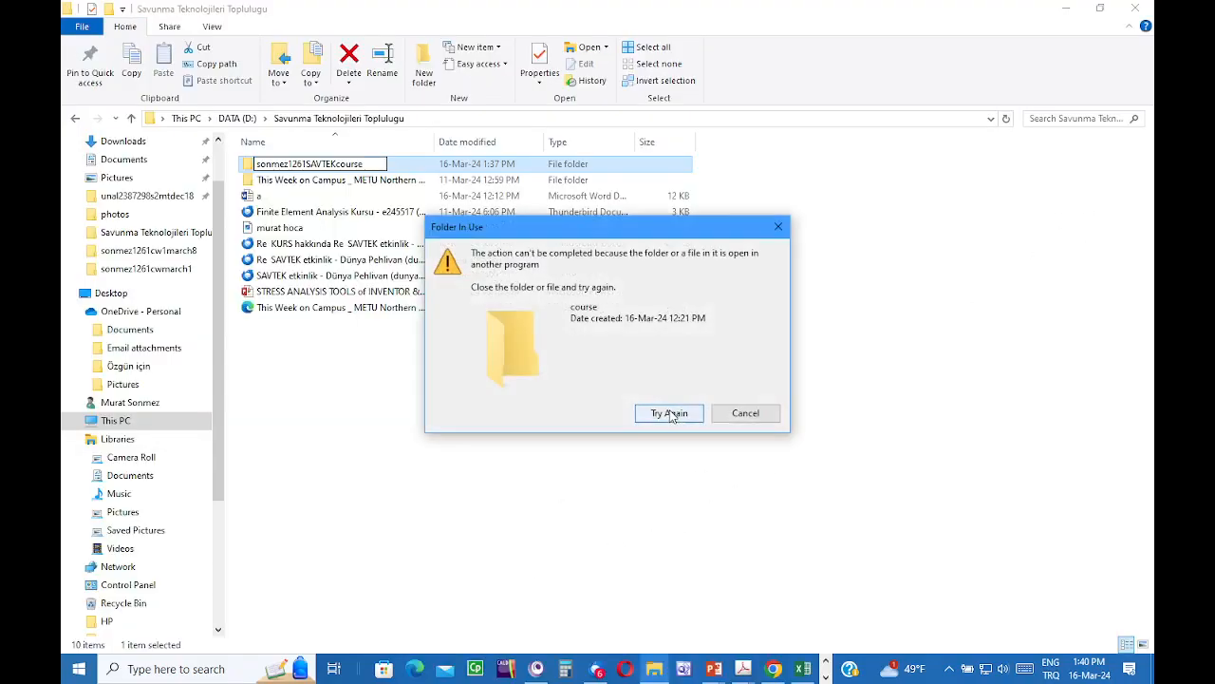
click(668, 411)
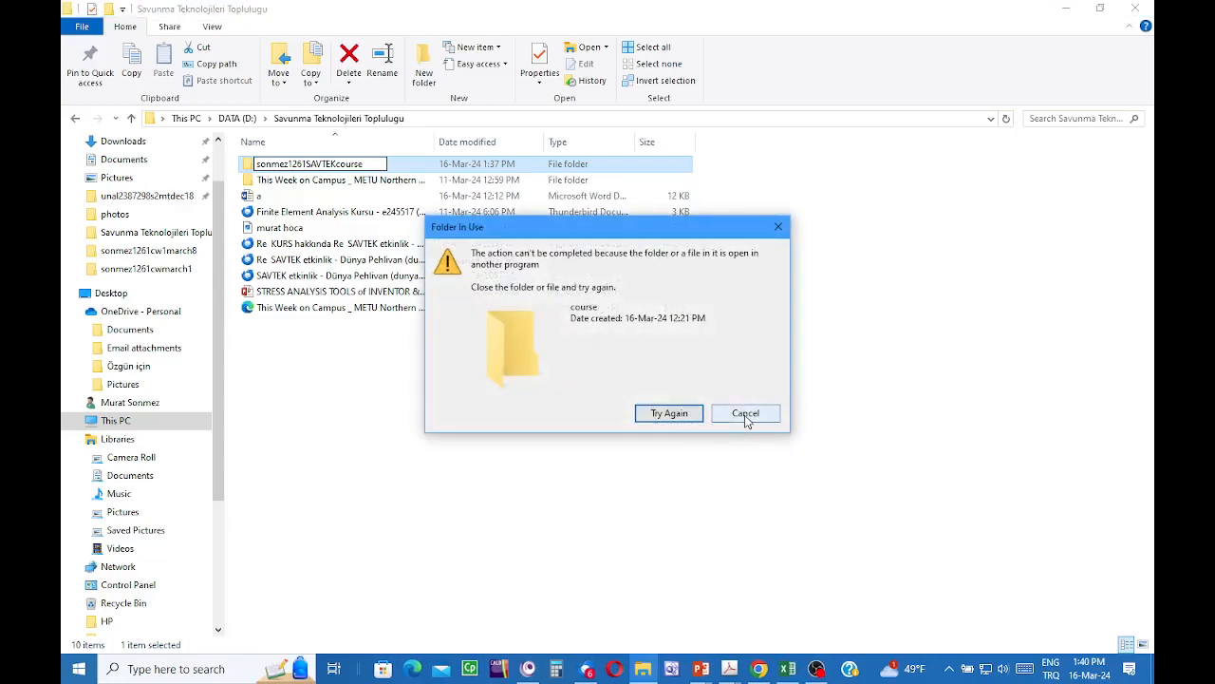
click(747, 414)
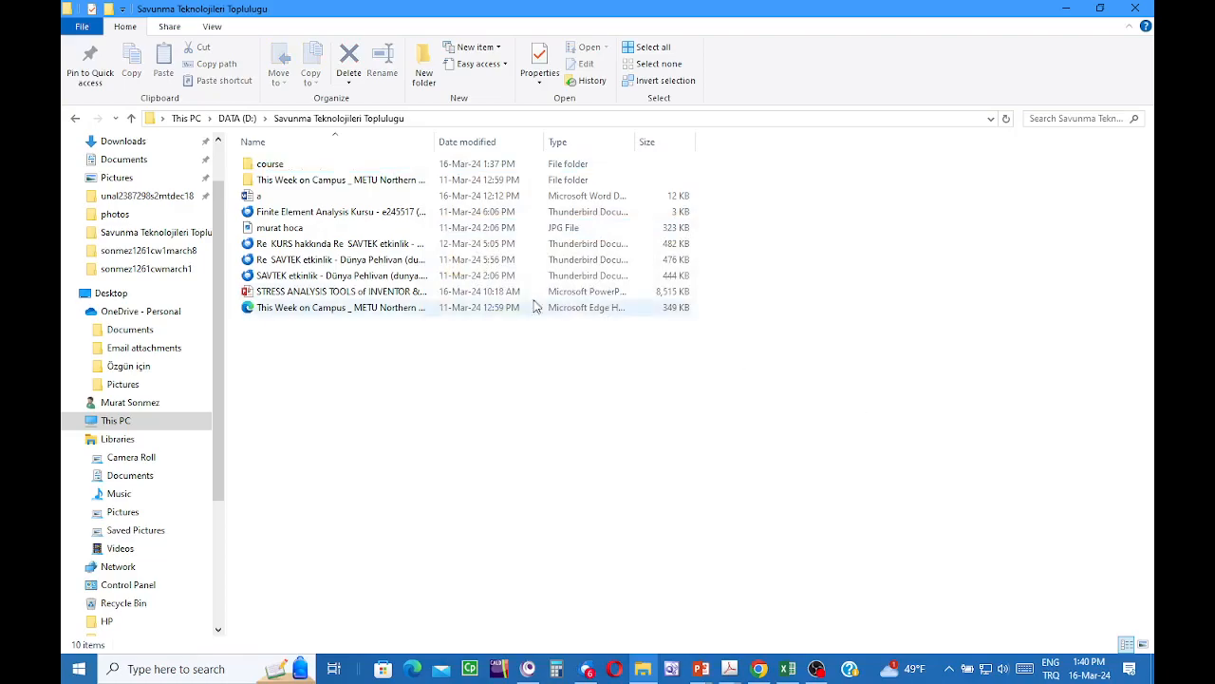
- Open 7-Zip's Add to Archive dialog for the course folder, with 7z format and Normal compression
right_click(274, 167)
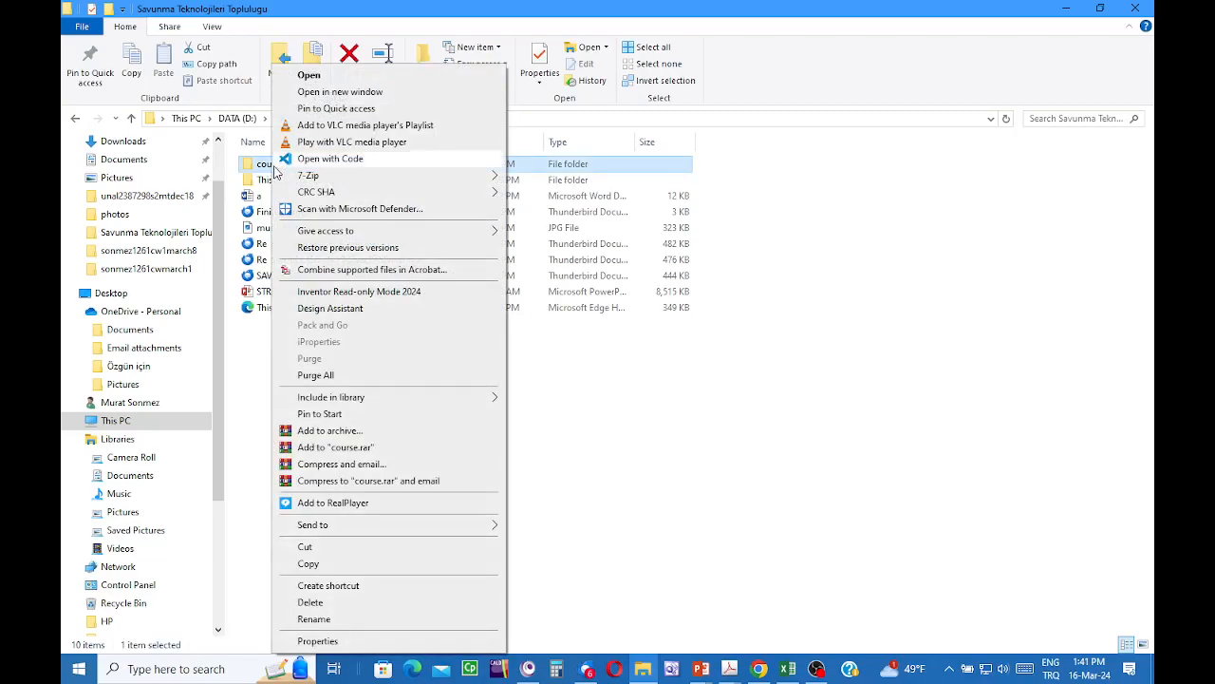
mouse_move(291, 177)
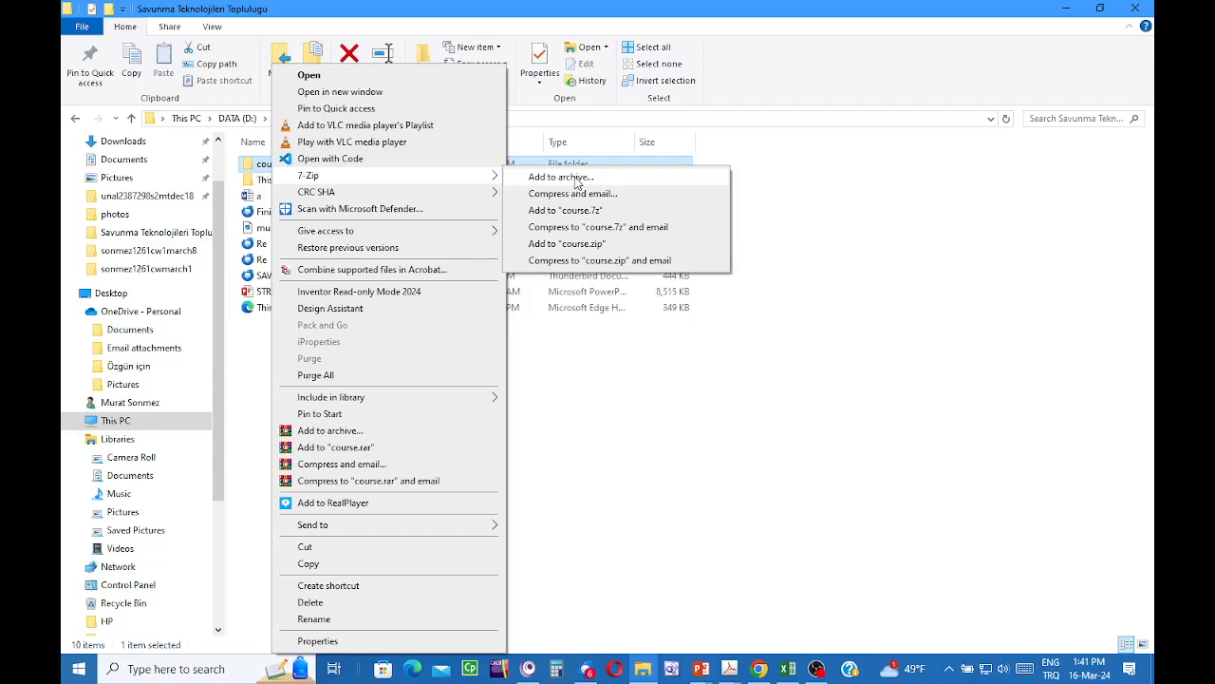
click(576, 181)
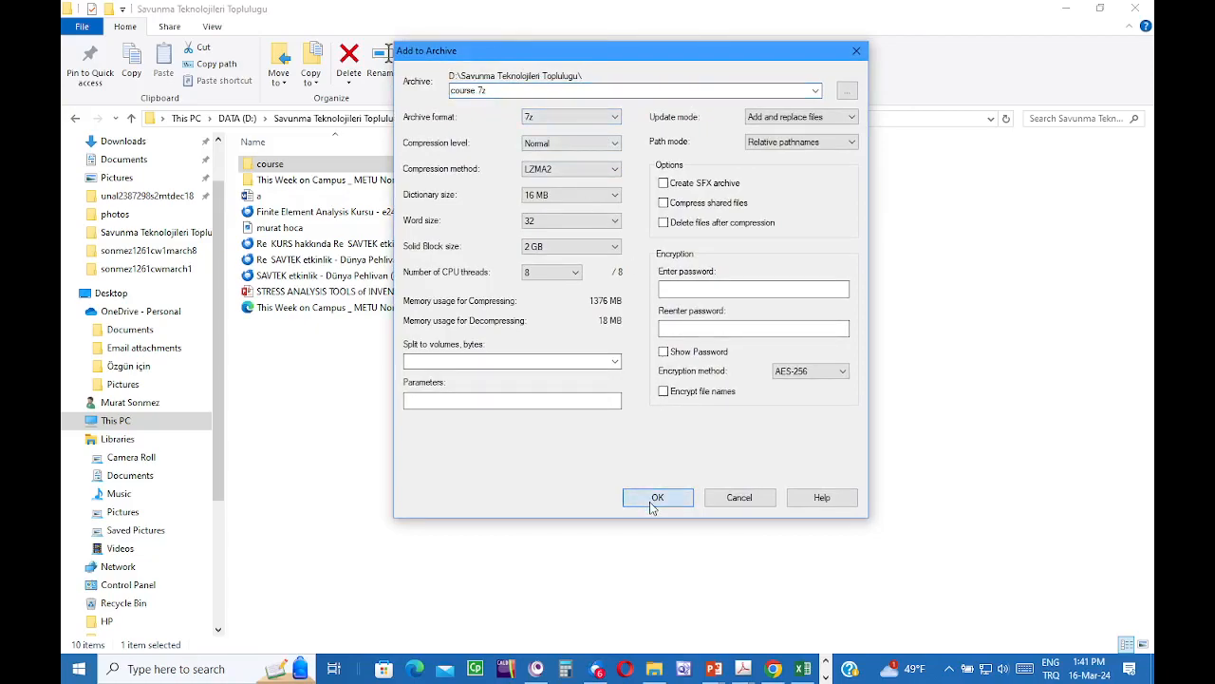
- Compress the course folder into a 1,335 KB course 7z archive beside it
click(654, 499)
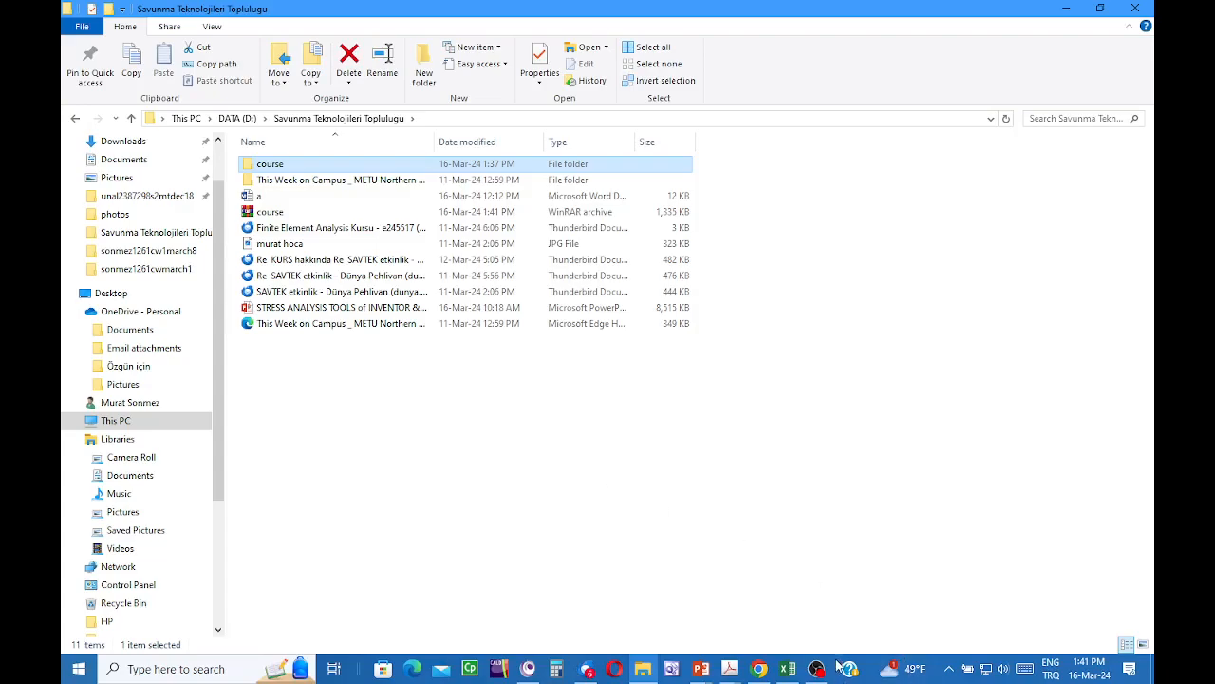
mouse_move(817, 672)
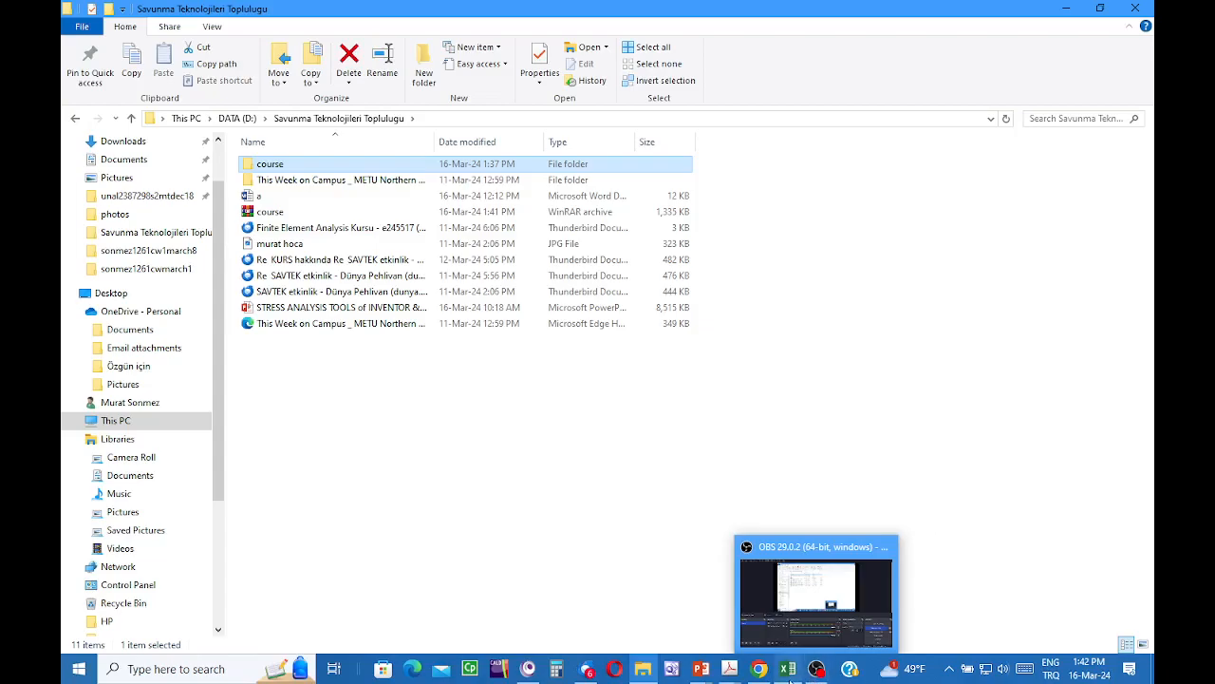
click(817, 670)
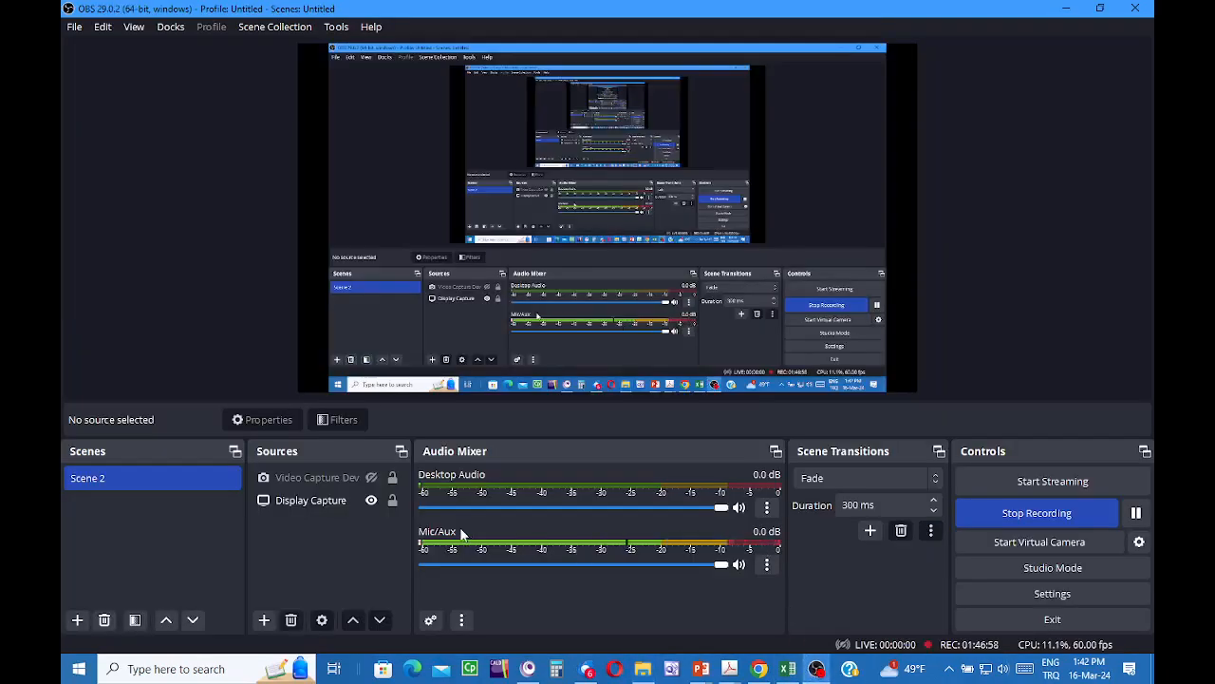
click(369, 482)
click(371, 479)
click(372, 499)
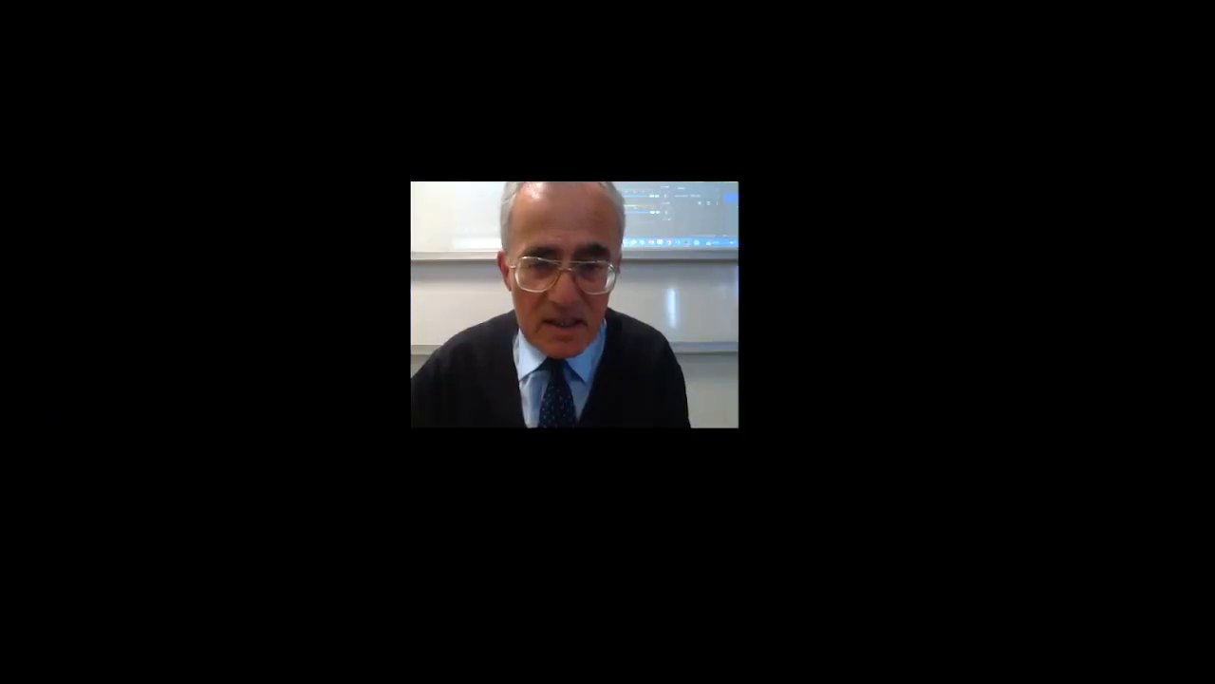